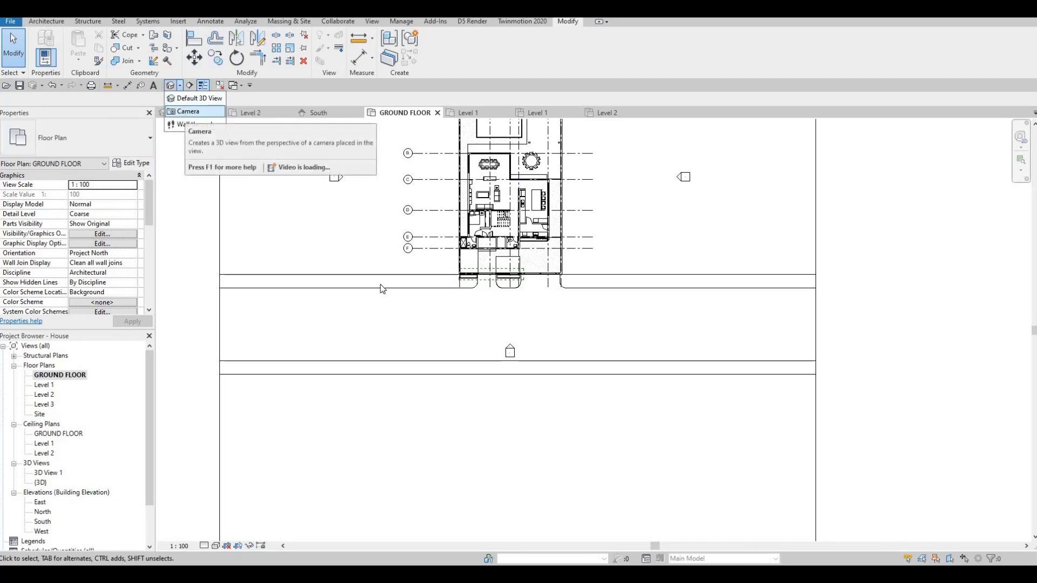
Place a camera across the street from the plot's front corner, aim it diagonally through the house, and orbit the perspective towards the front.
left_click(184, 112)
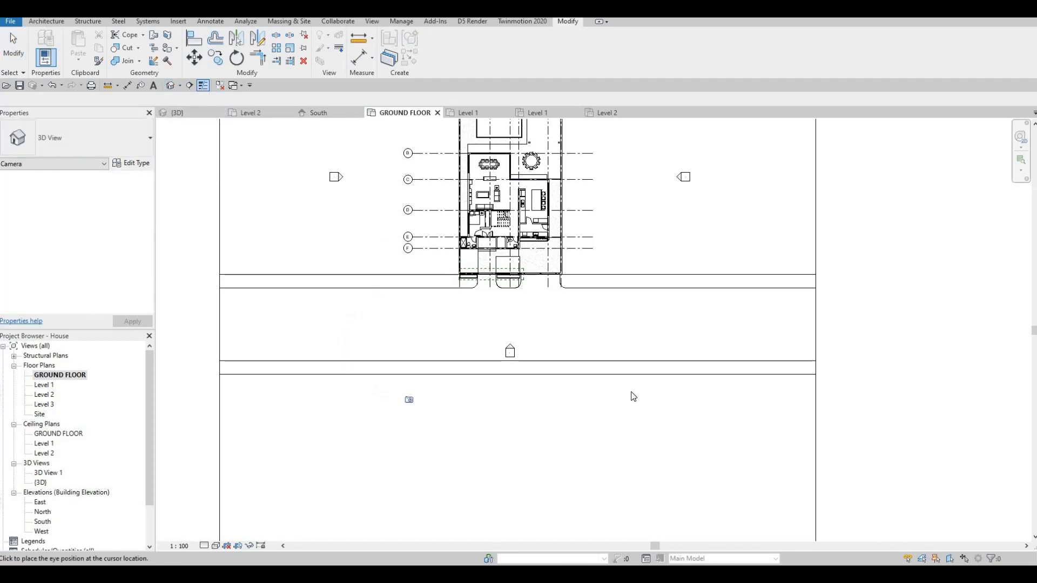
left_click(644, 400)
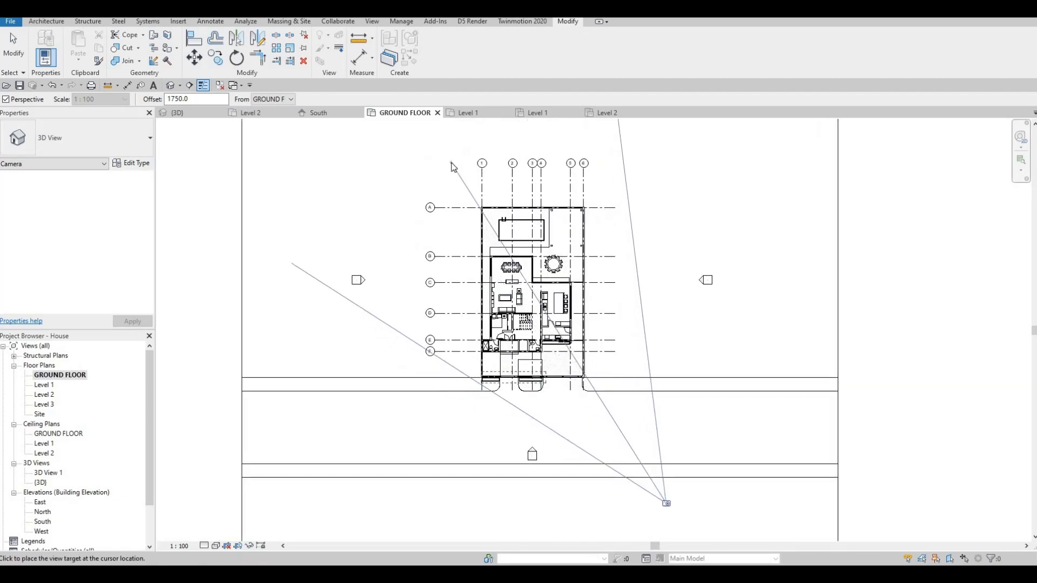
left_click(475, 219)
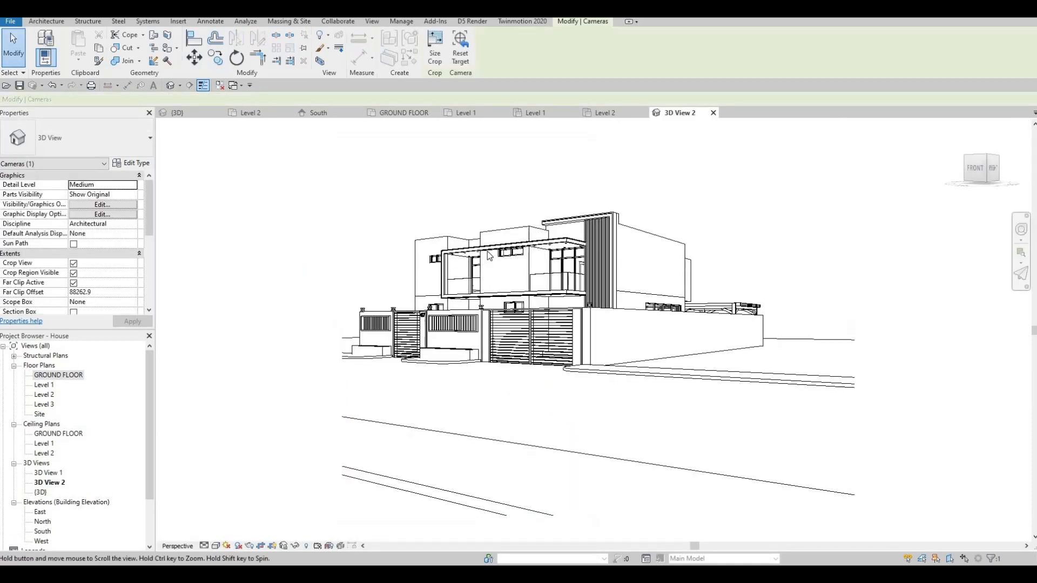
mouse_move(516, 306)
middle_mouse_down("shift")
mouse_move(545, 311)
mouse_move(529, 309)
middle_mouse_up("shift")
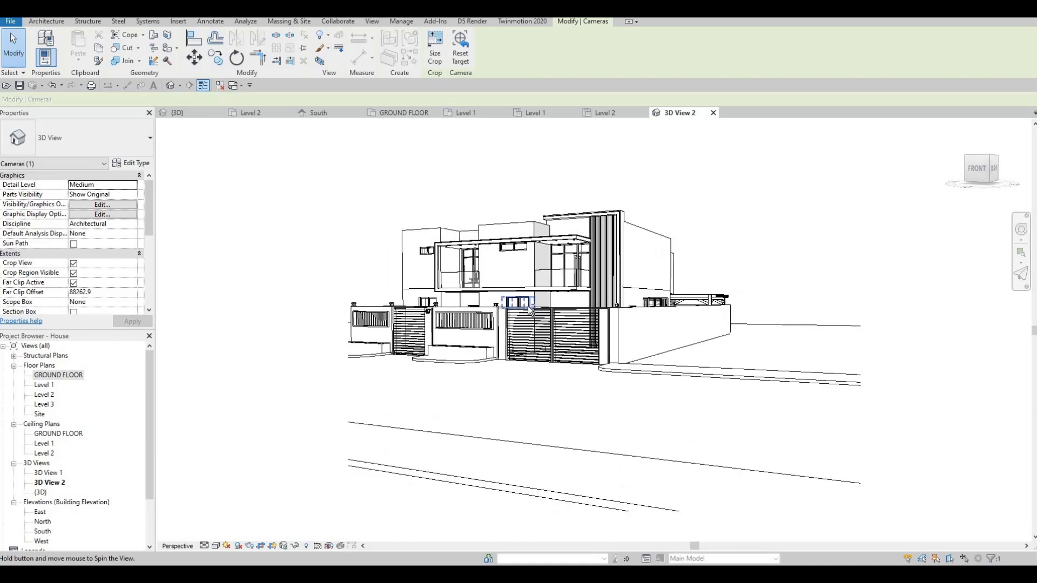
middle_click_drag(459, 310, 563, 307)
Resize the camera view's crop region to frame the house tightly, trimming the street foreground and adjusting both side edges.
scroll(563, 304, "down", 1)
left_click_drag(467, 325, 430, 321)
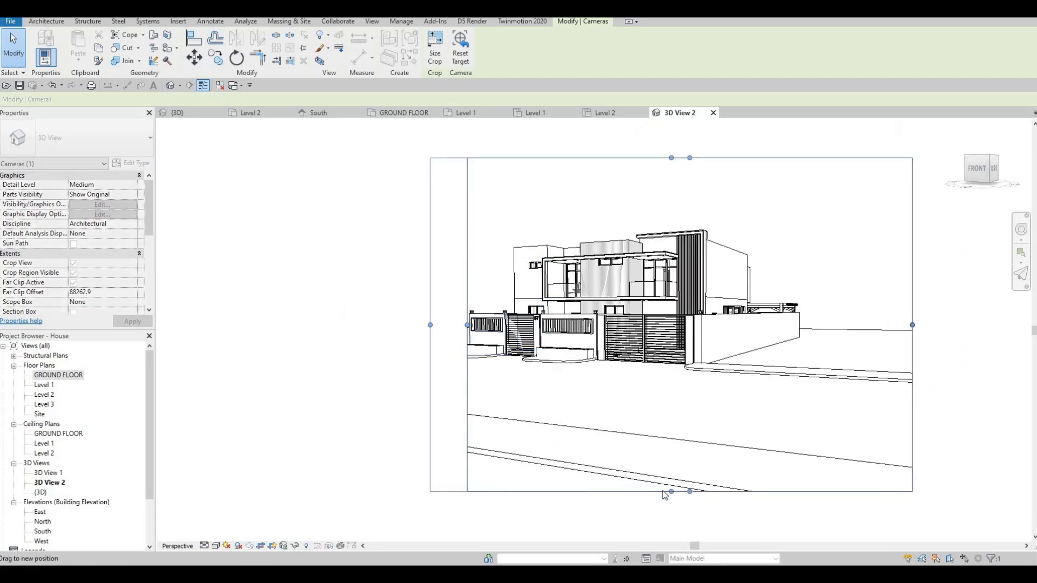
left_click_drag(669, 493, 664, 423)
middle_click_drag(635, 365, 641, 365, "shift")
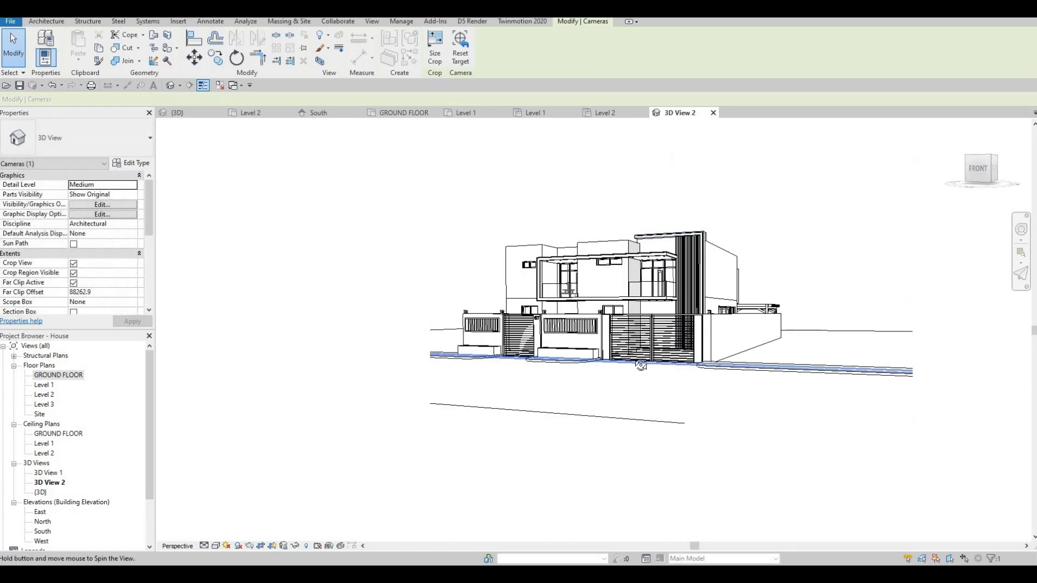
left_click(912, 292)
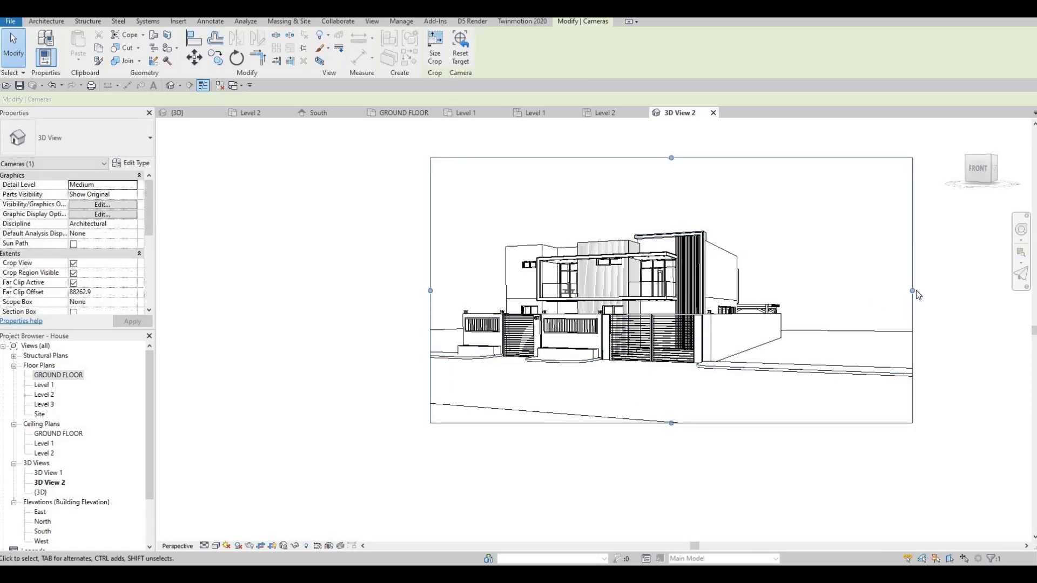
left_click_drag(912, 291, 863, 292)
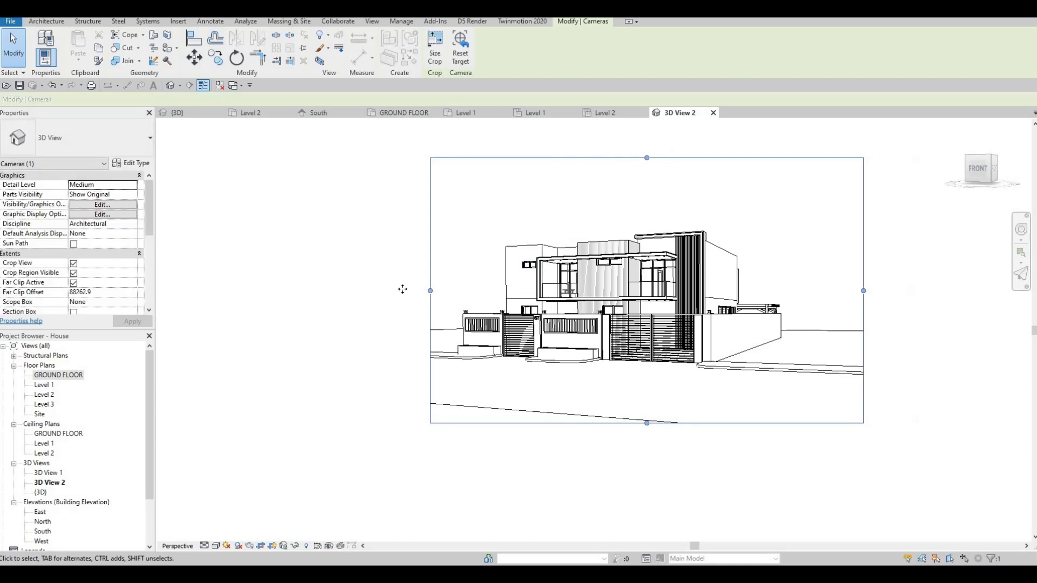
left_click_drag(430, 290, 403, 289)
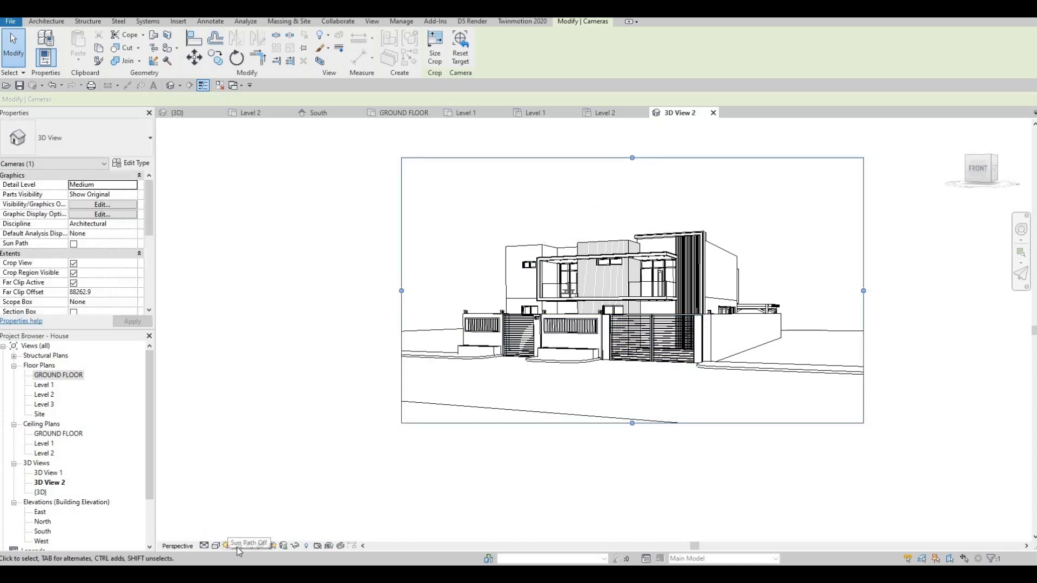
Turn on shadows in the camera view and set its background to Gradient.
left_click(238, 546)
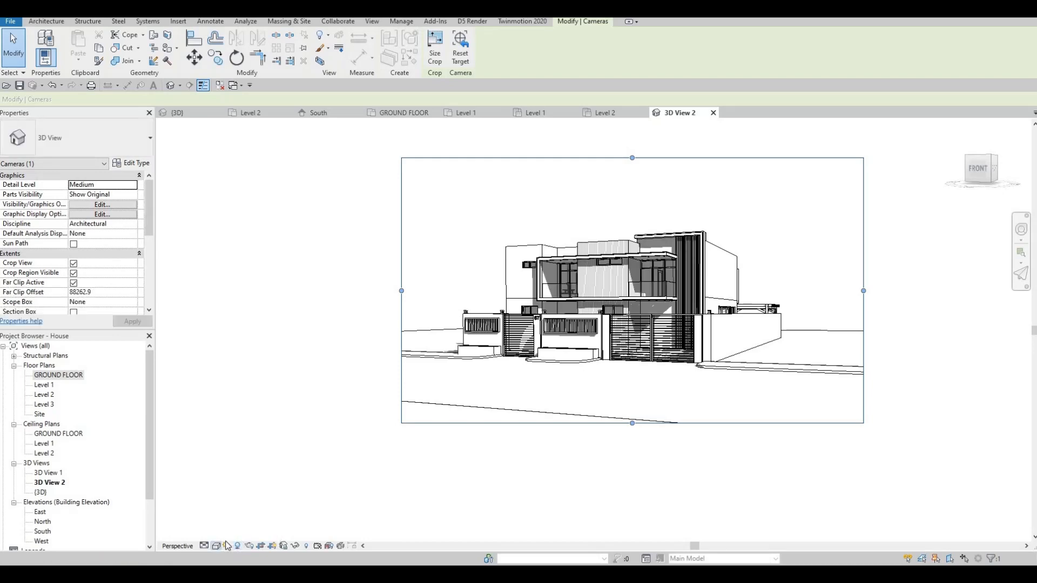
left_click(216, 546)
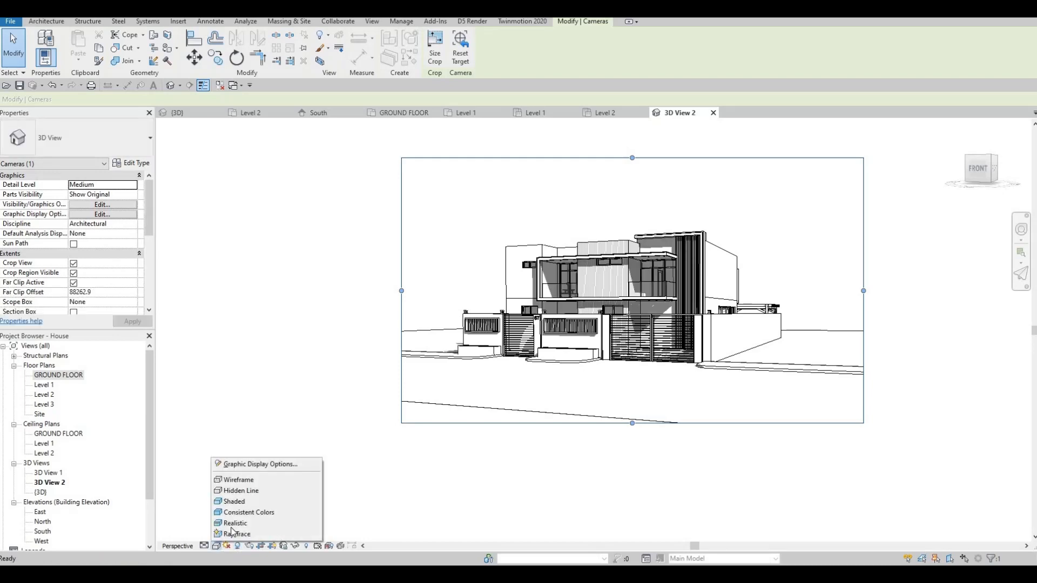
left_click(243, 465)
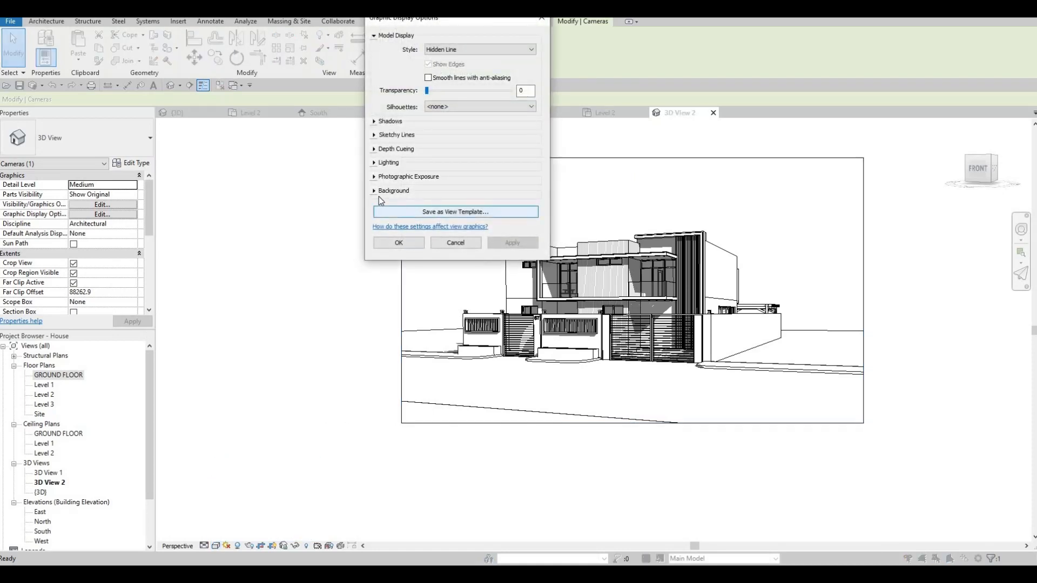
left_click(378, 193)
left_click(452, 208)
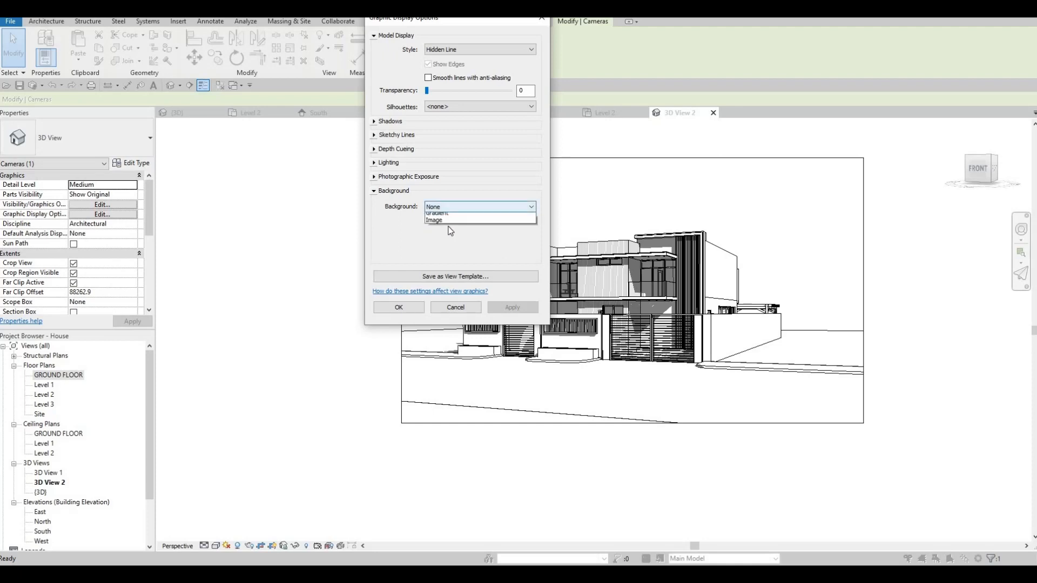
left_click(448, 223)
left_click(447, 207)
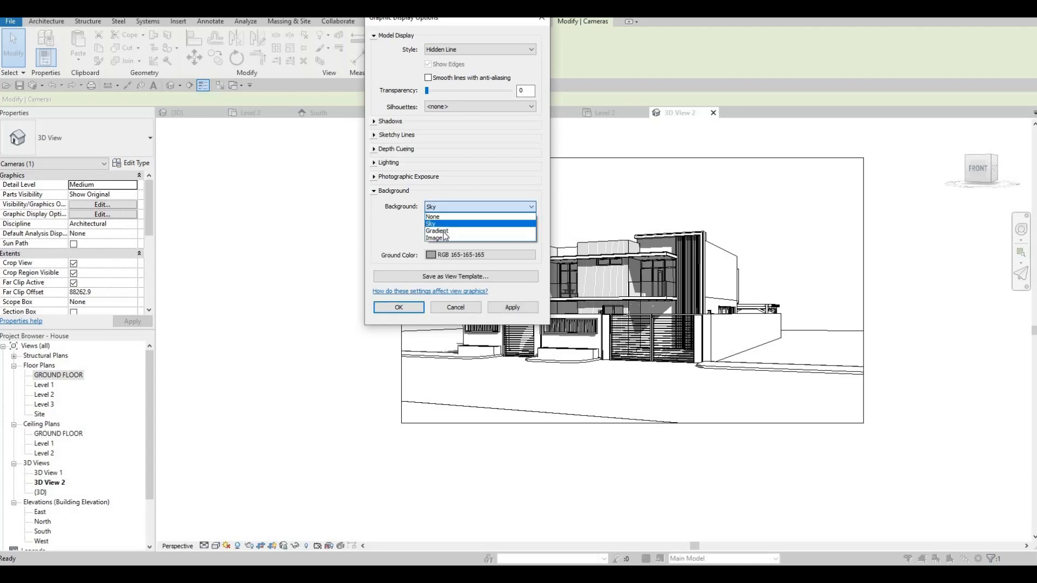
left_click(441, 231)
left_click(512, 307)
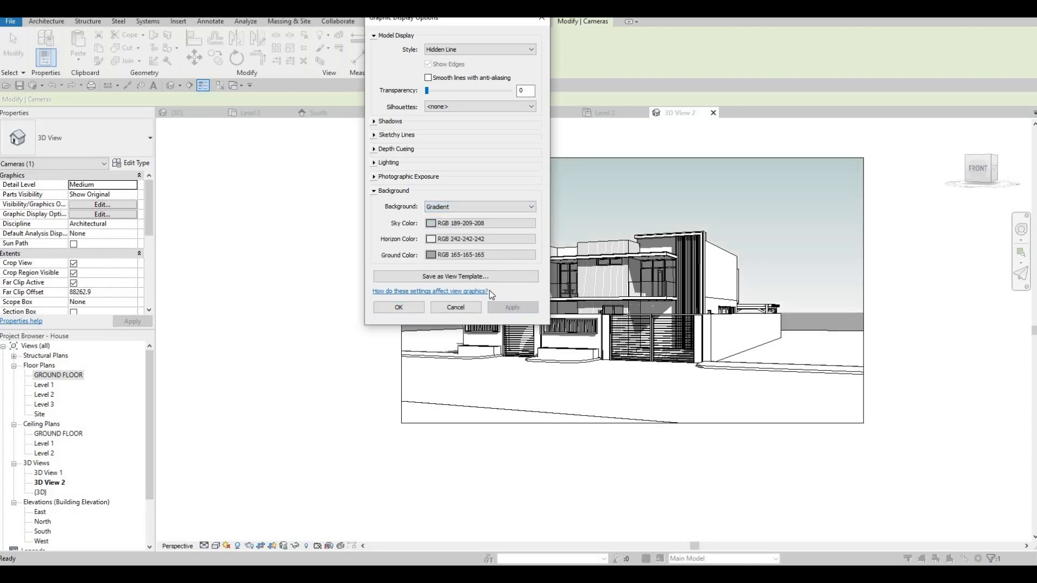
left_click(400, 307)
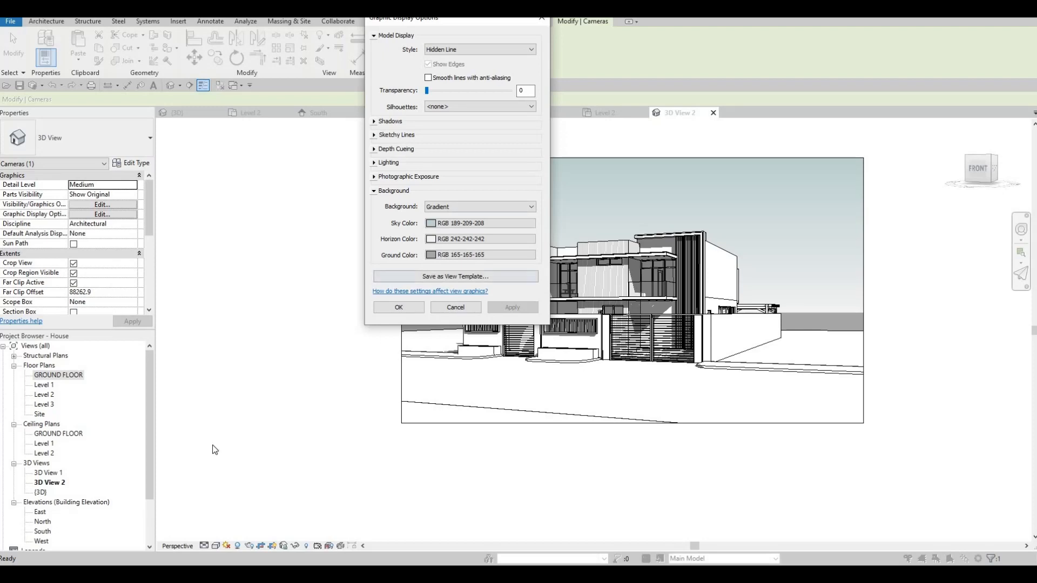
Try the Consistent Colors and Realistic visual styles on the camera view and return it to Hidden Line.
left_click(216, 546)
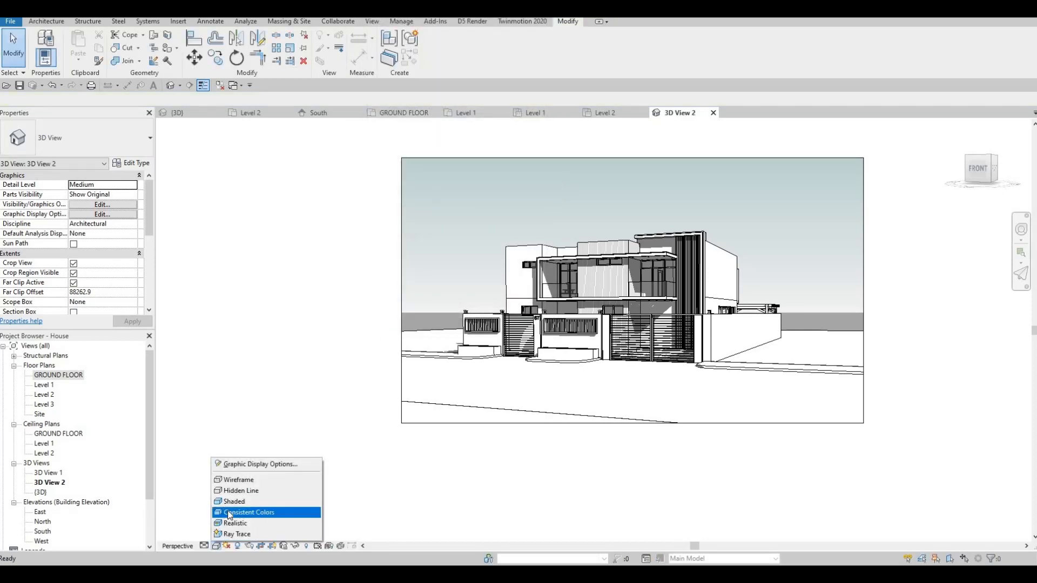
left_click(230, 512)
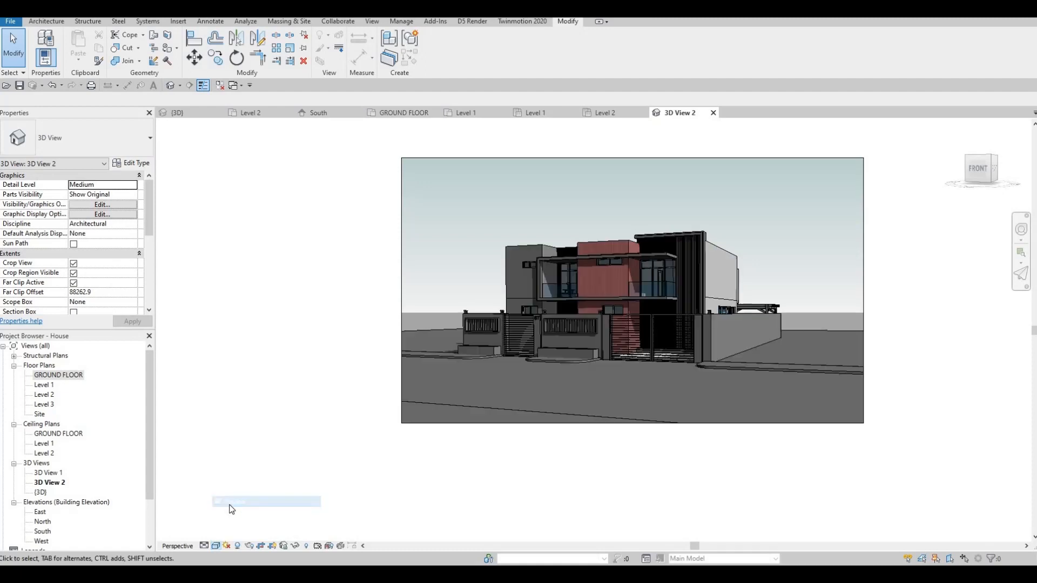
left_click(212, 547)
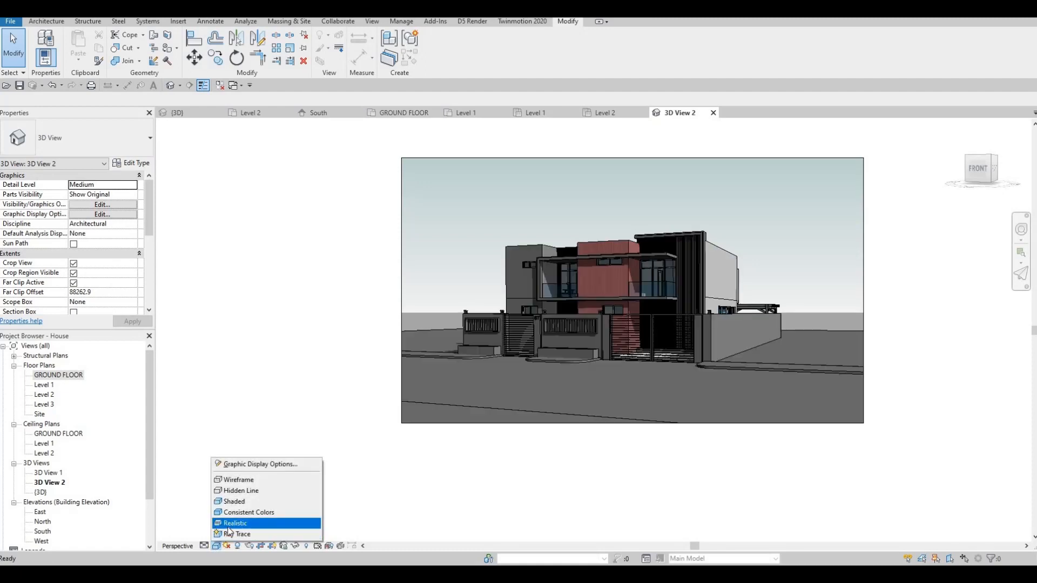
left_click(244, 521)
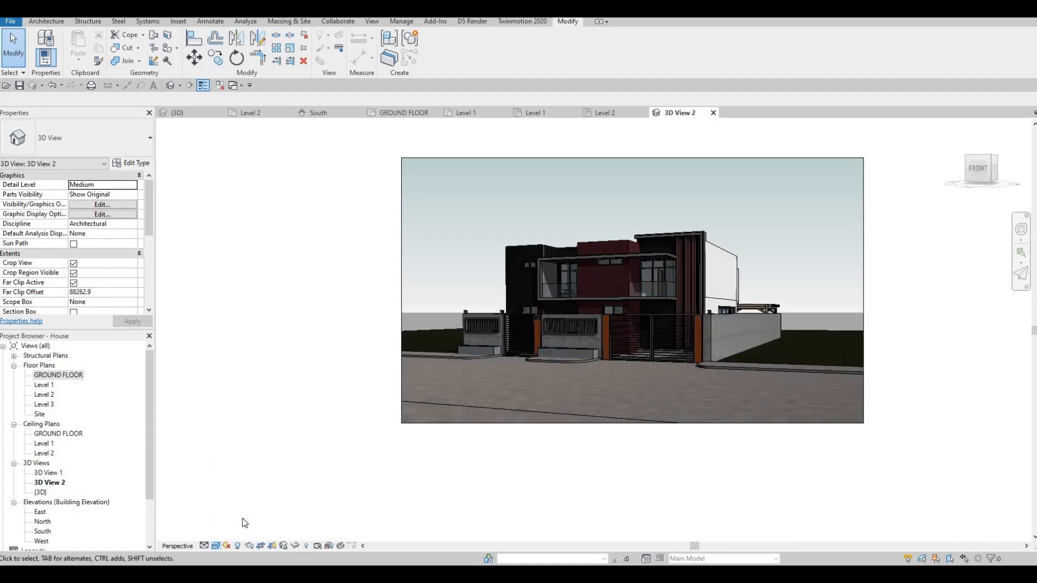
left_click(215, 546)
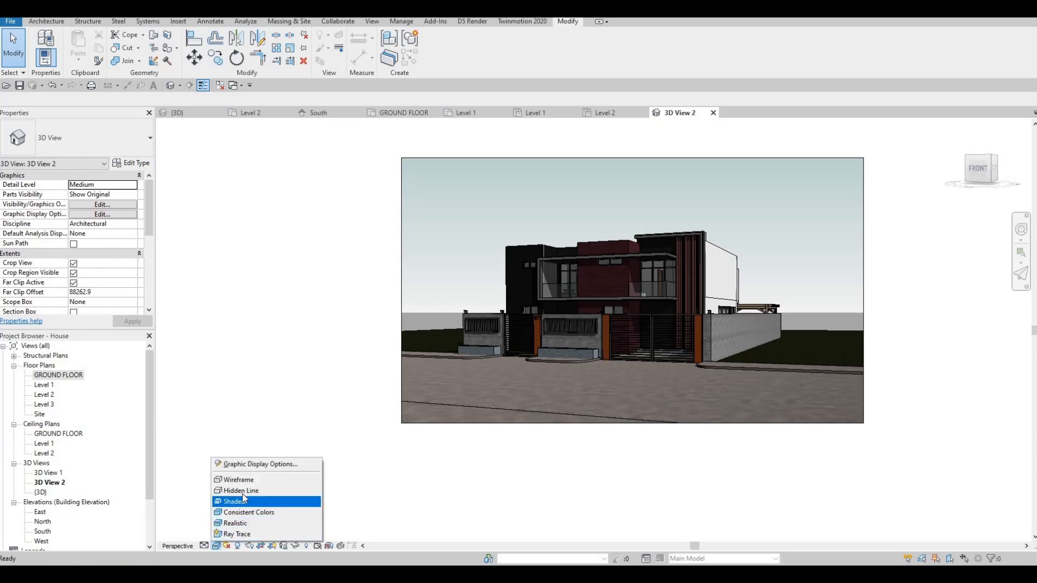
left_click(270, 489)
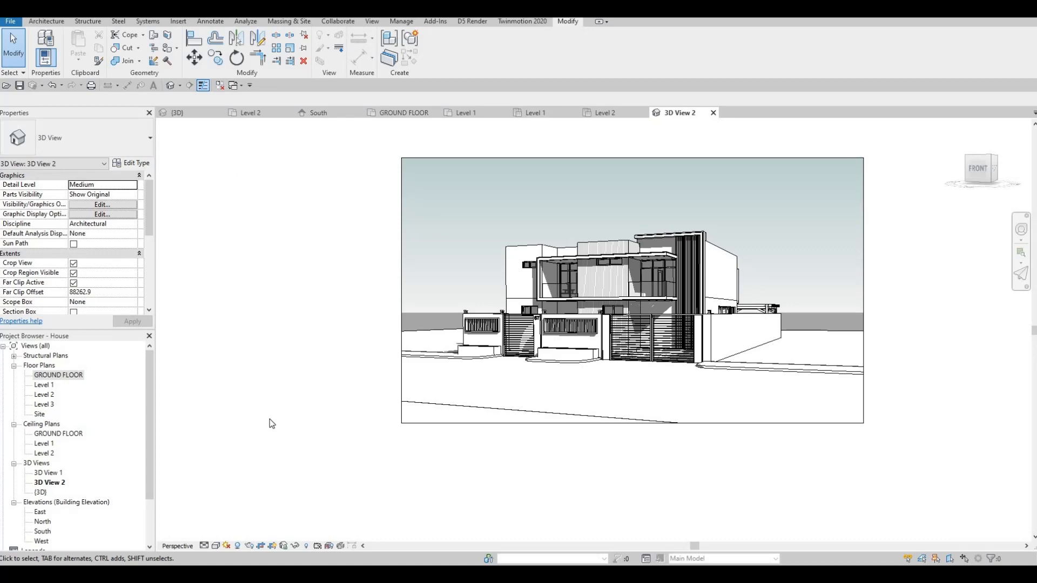
Enable sketchy lines for the camera view with Jitter 2 and Extension 2, and apply them.
middle_click_drag(582, 295, 571, 306)
scroll(570, 306, "up", 3)
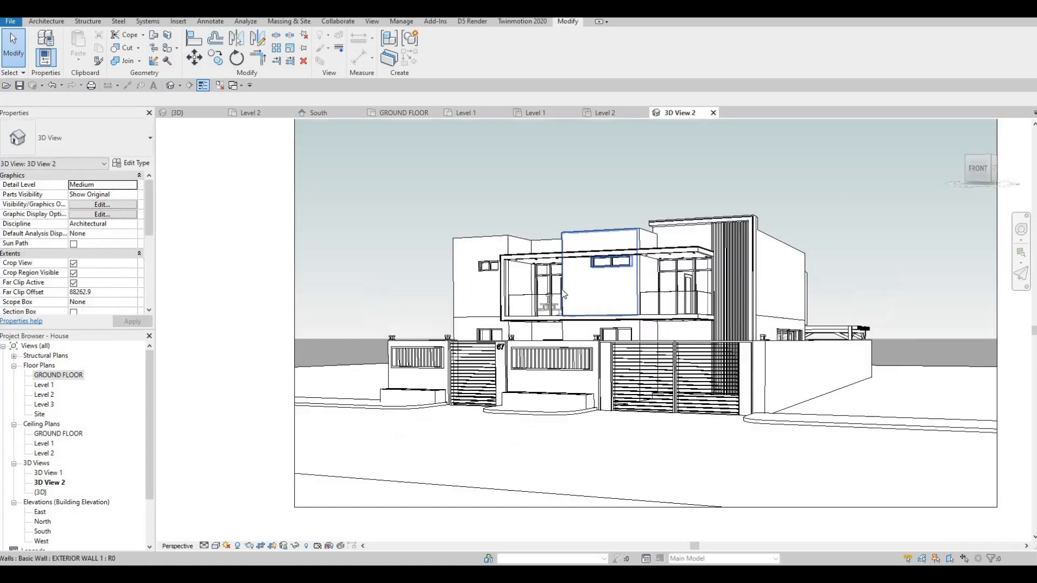
left_click(216, 547)
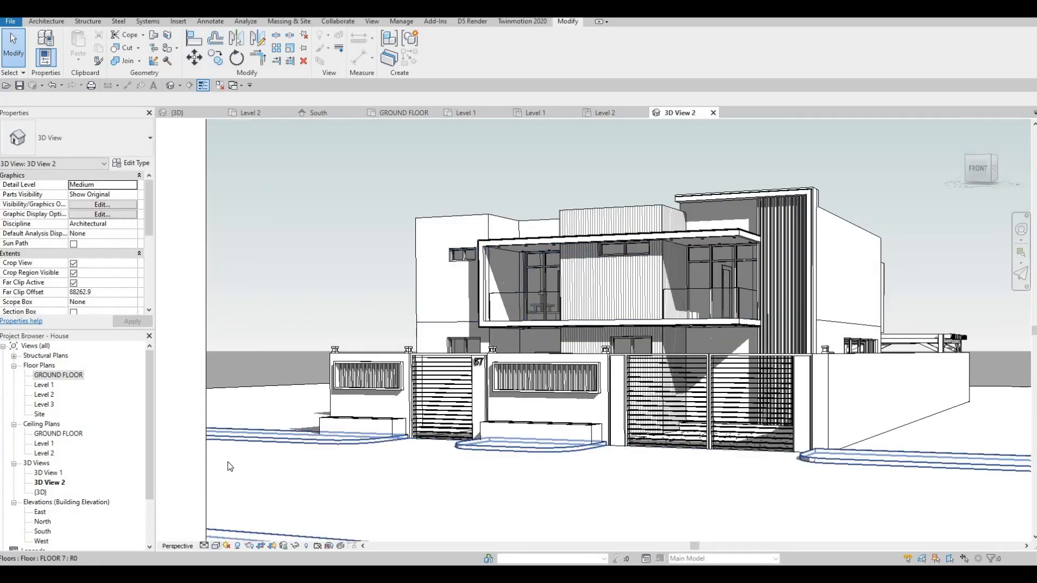
left_click(261, 464)
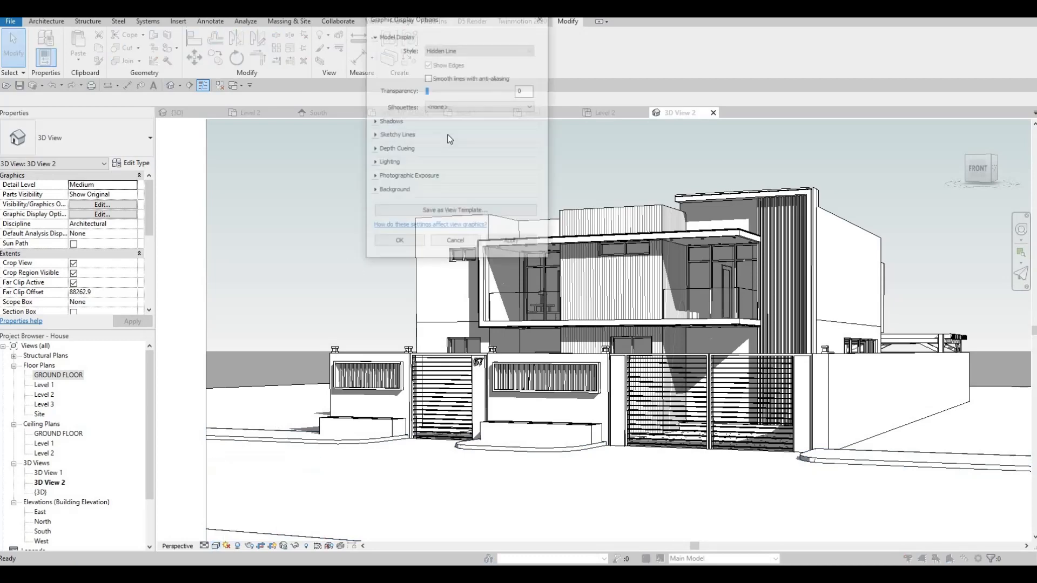
left_click(375, 135)
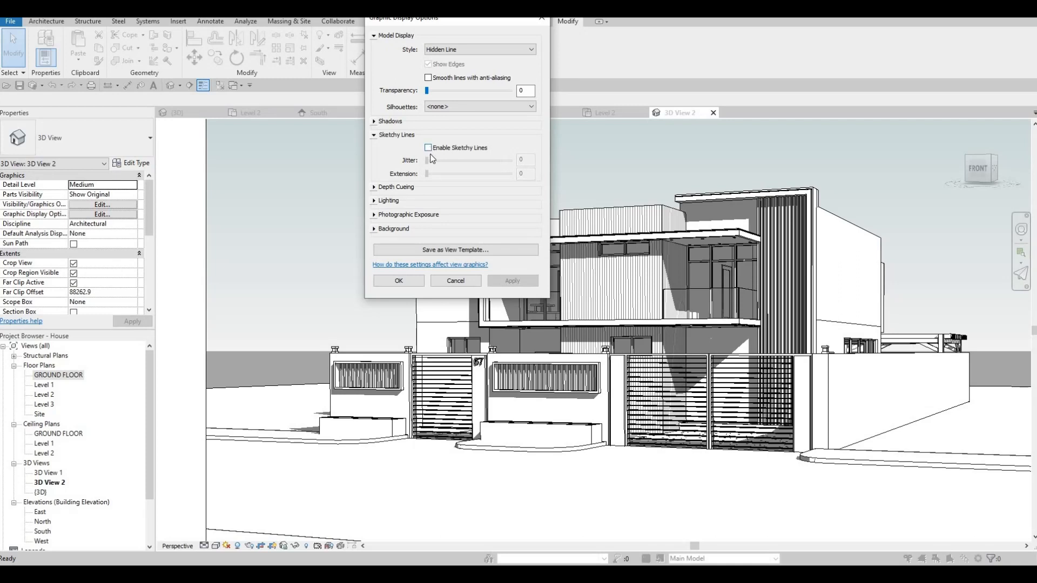
left_click(428, 148)
left_click(442, 161)
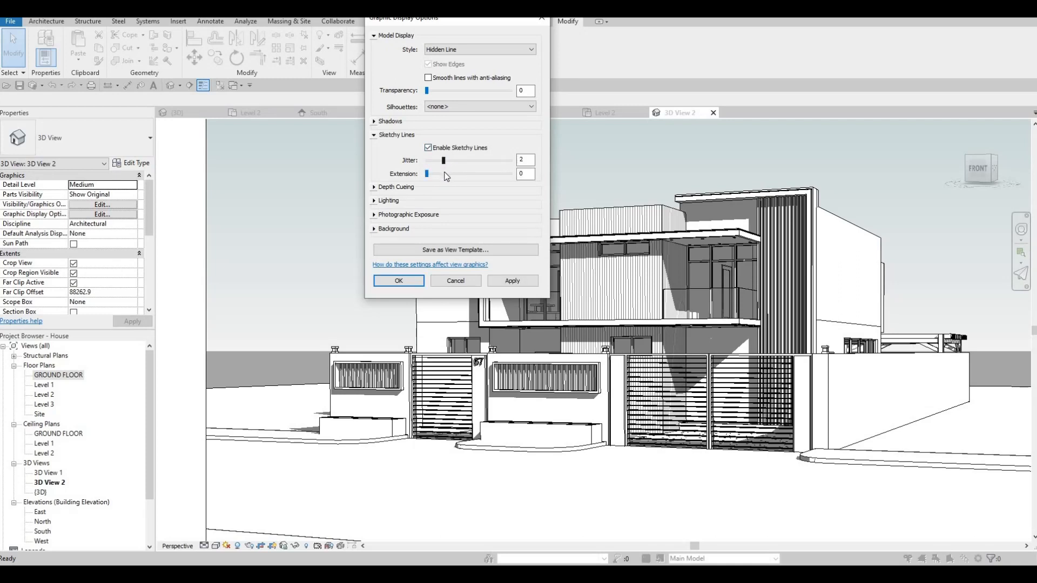
left_click(443, 173)
left_click(457, 174)
left_click(517, 281)
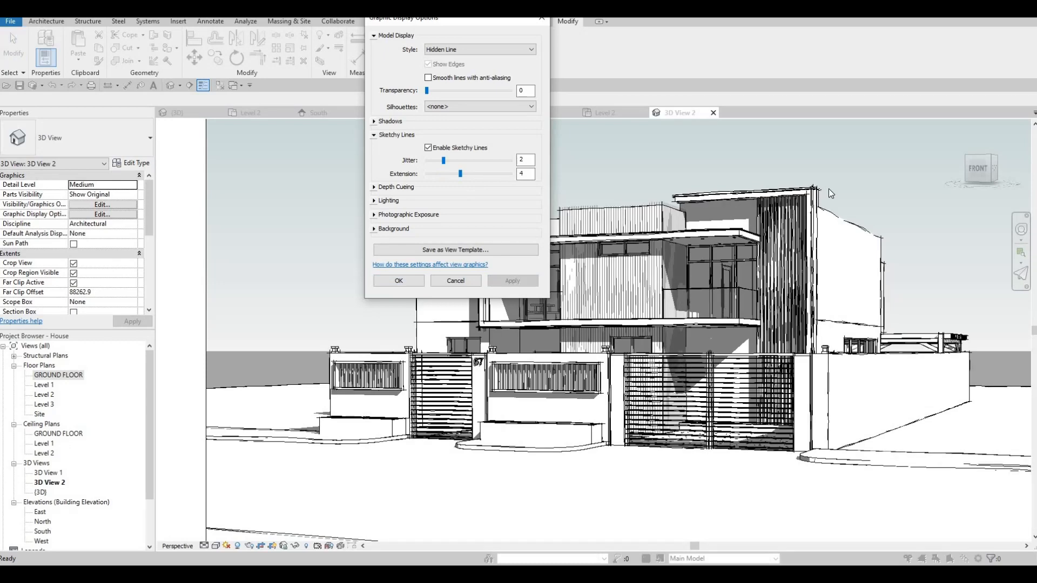
left_click(449, 174)
left_click(507, 279)
Review the Lighting and Photographic Exposure settings in the graphic display options and close the dialog.
left_click(374, 201)
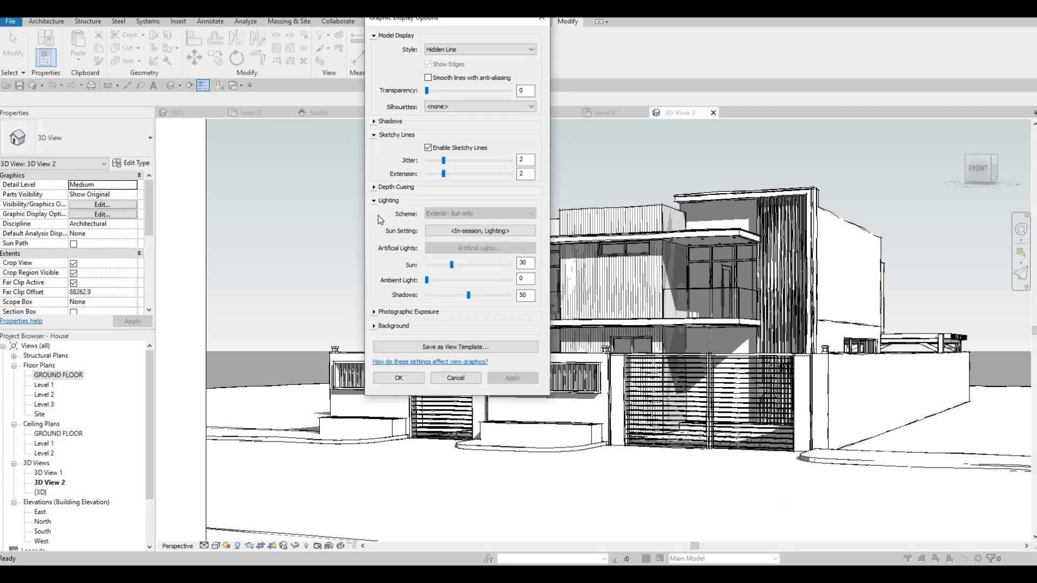
left_click(374, 201)
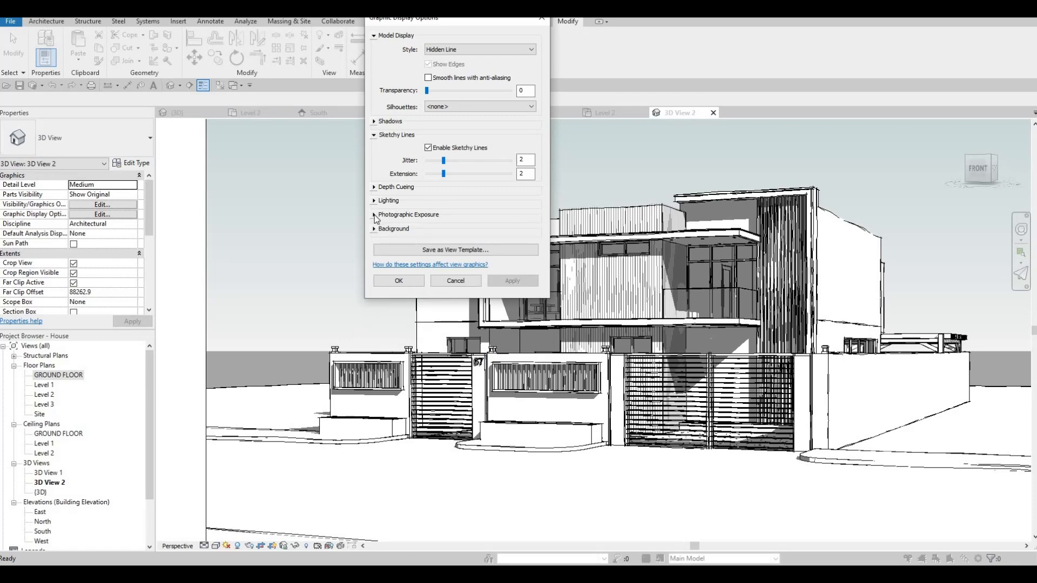
left_click(374, 215)
left_click(374, 215)
left_click(399, 280)
Set the project's starting view to 3D View: 3D View 2.
scroll(541, 297, "down", 4)
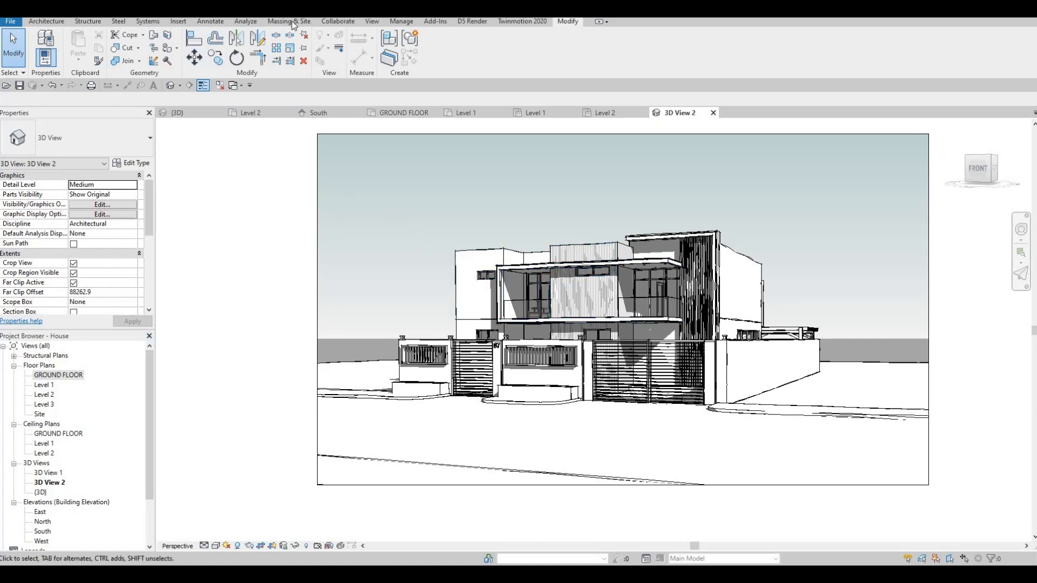
left_click(375, 22)
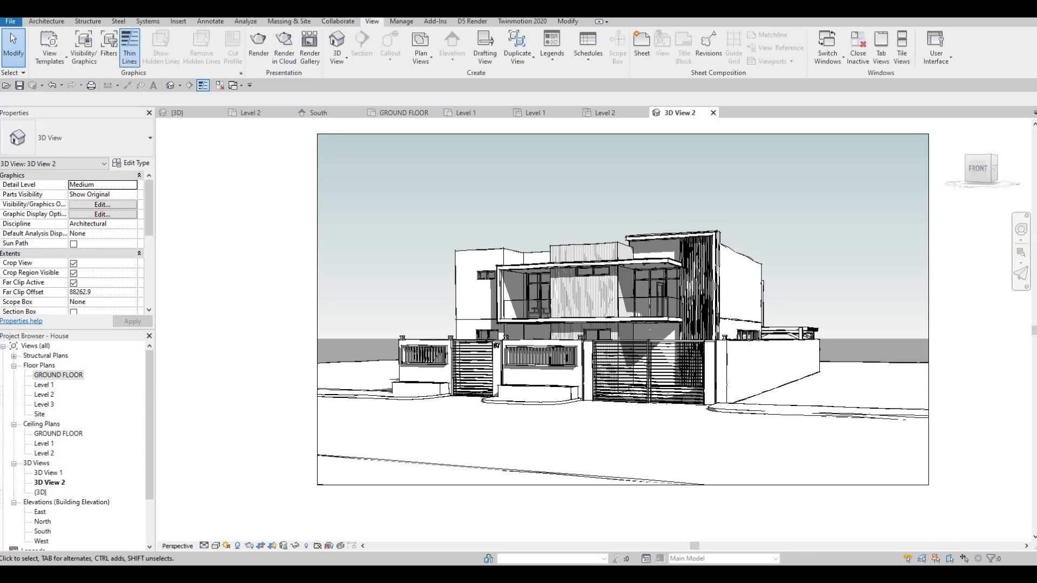
left_click(401, 21)
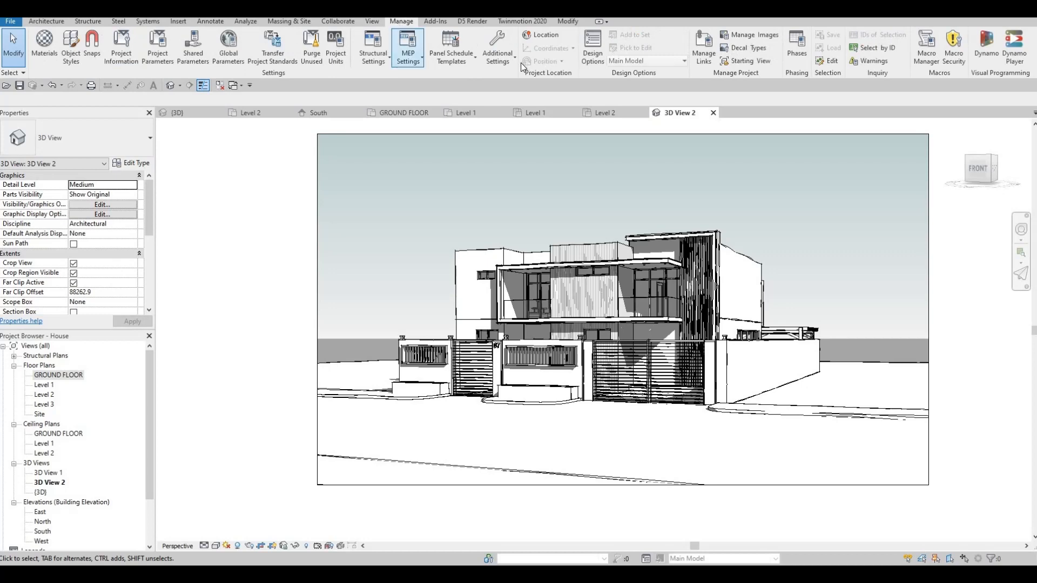
left_click(752, 65)
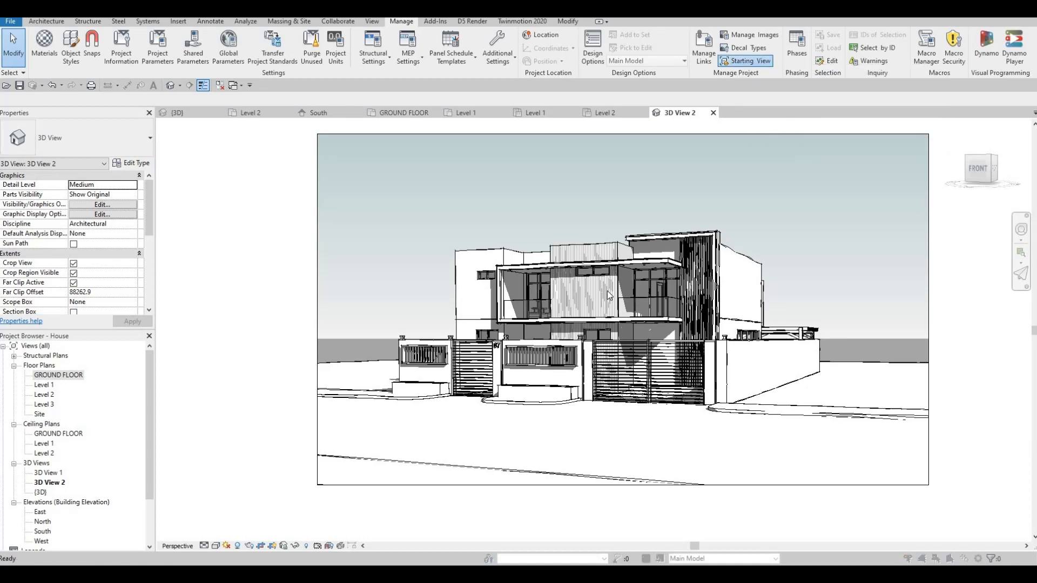
left_click(522, 306)
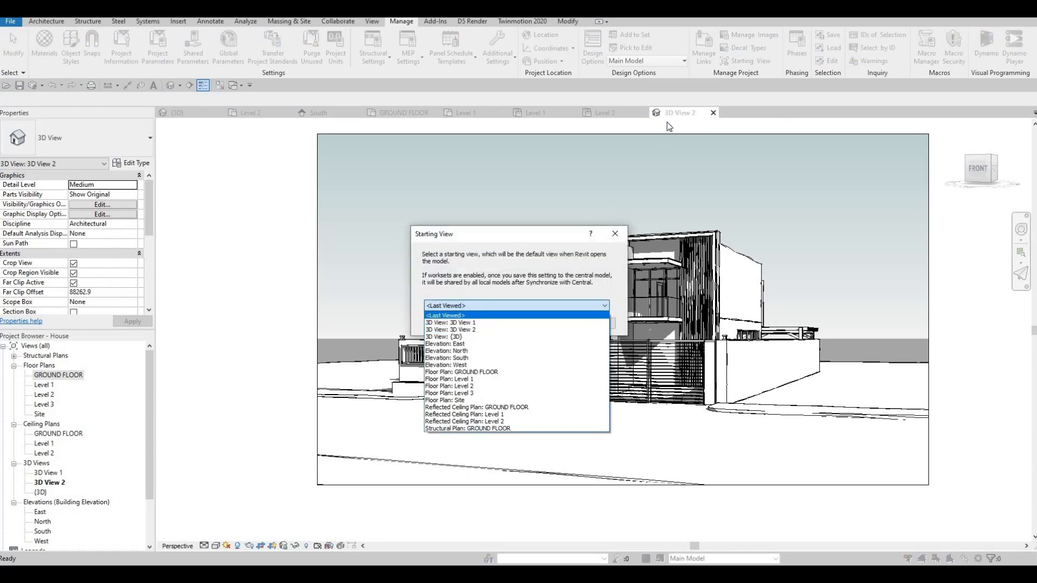
left_click(454, 329)
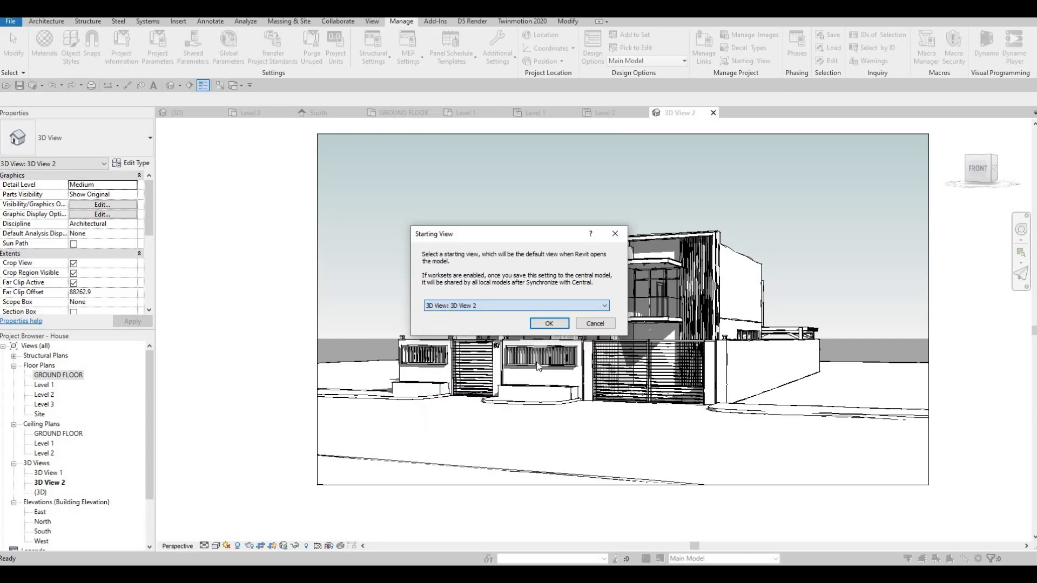
left_click(549, 324)
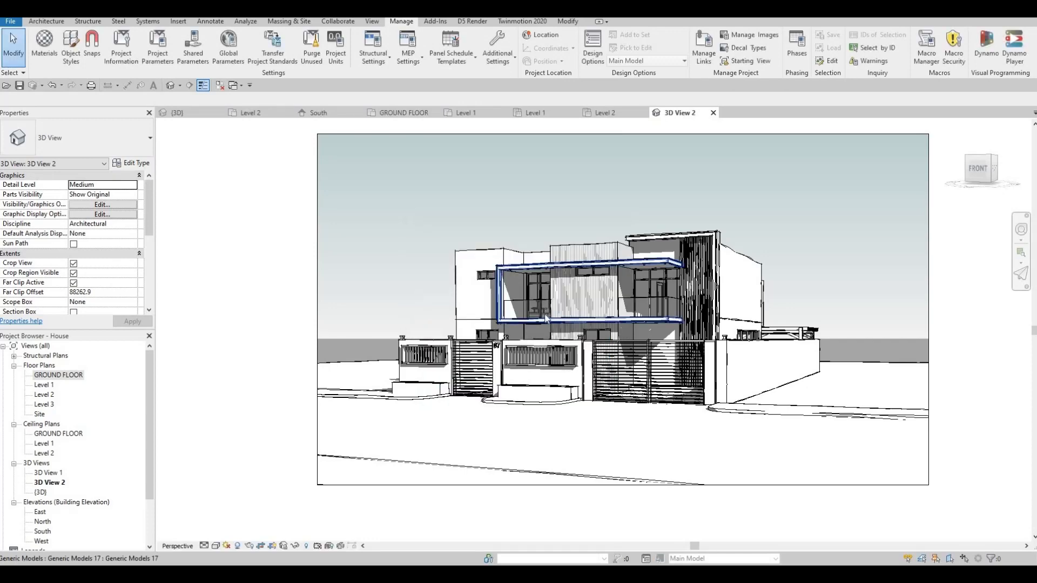
Open the Rendering settings for the camera view and render it at Draft quality.
scroll(566, 317, "down", 2)
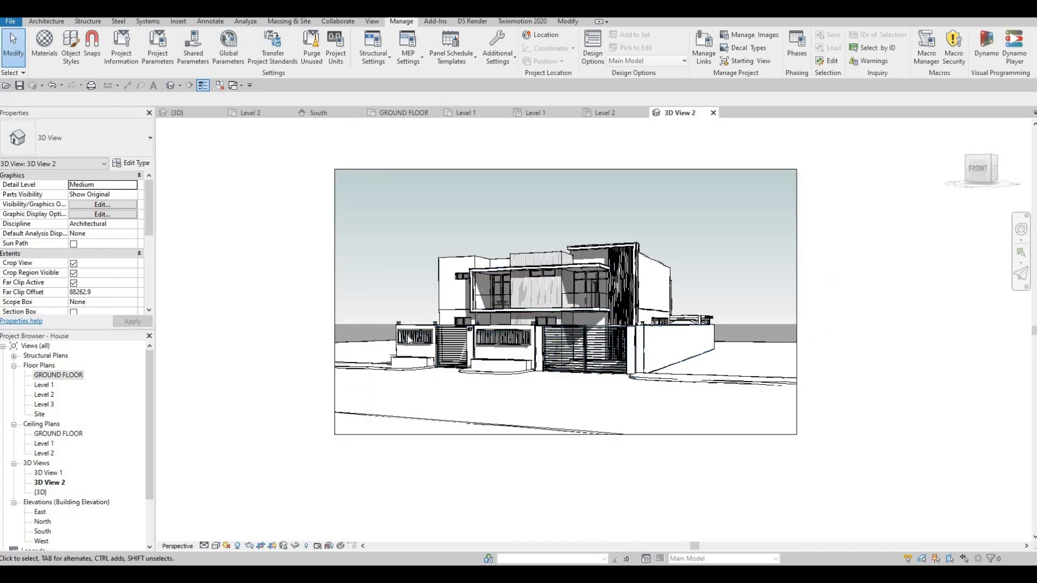
middle_click_drag(528, 318, 544, 316)
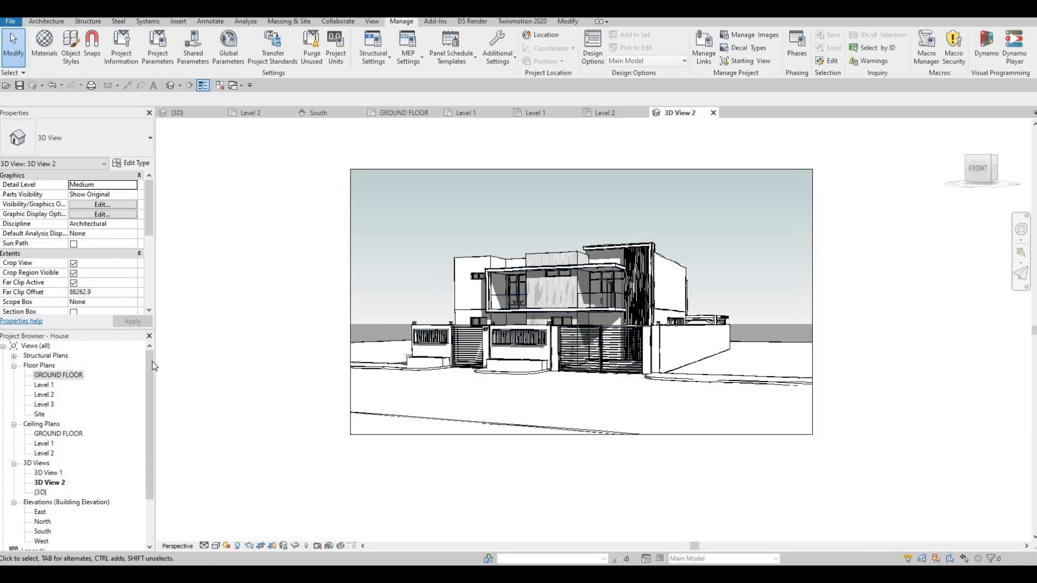
left_click_drag(150, 391, 350, 280)
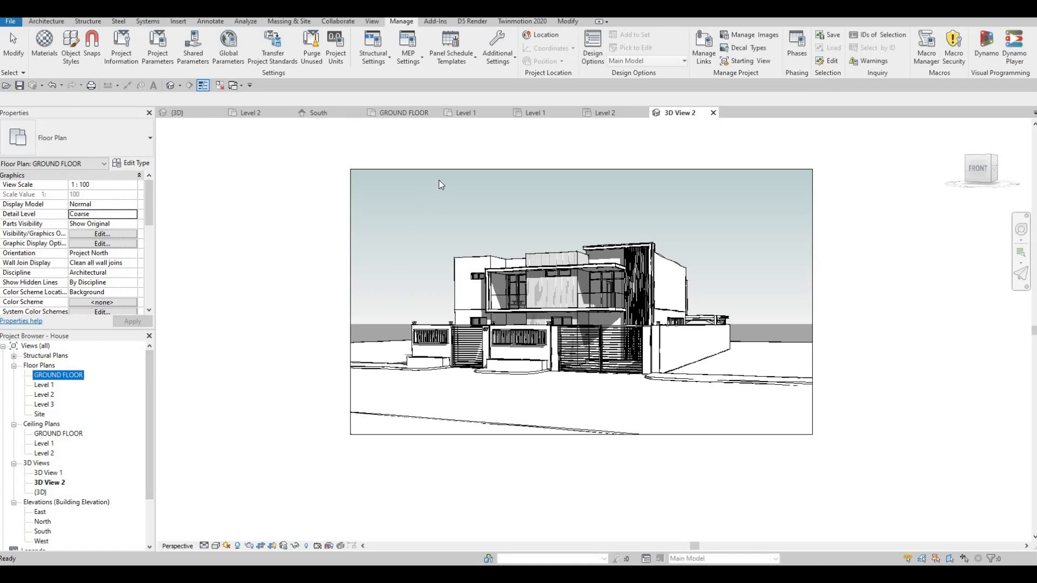
key("F1")
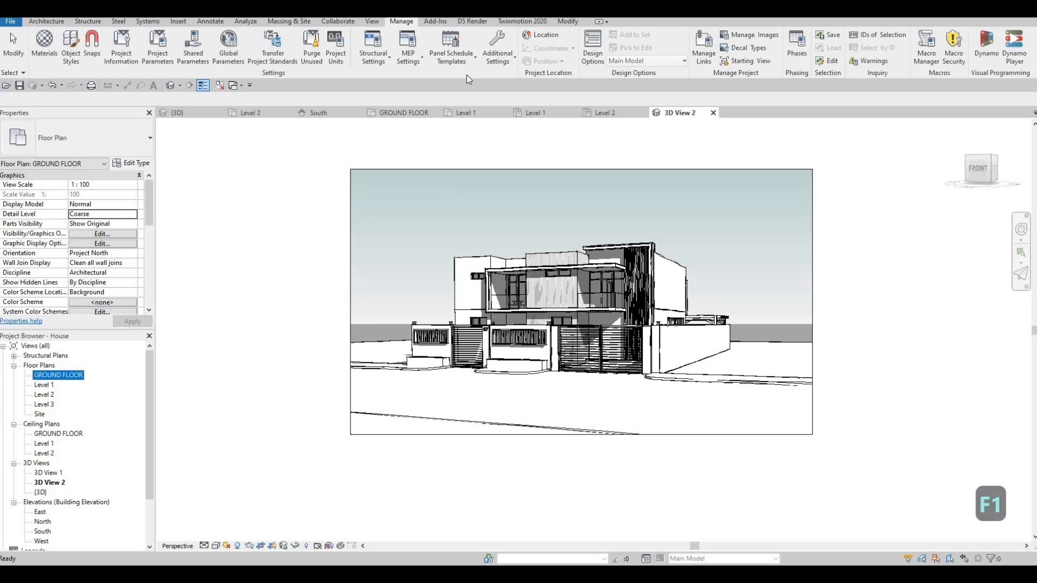
left_click(372, 21)
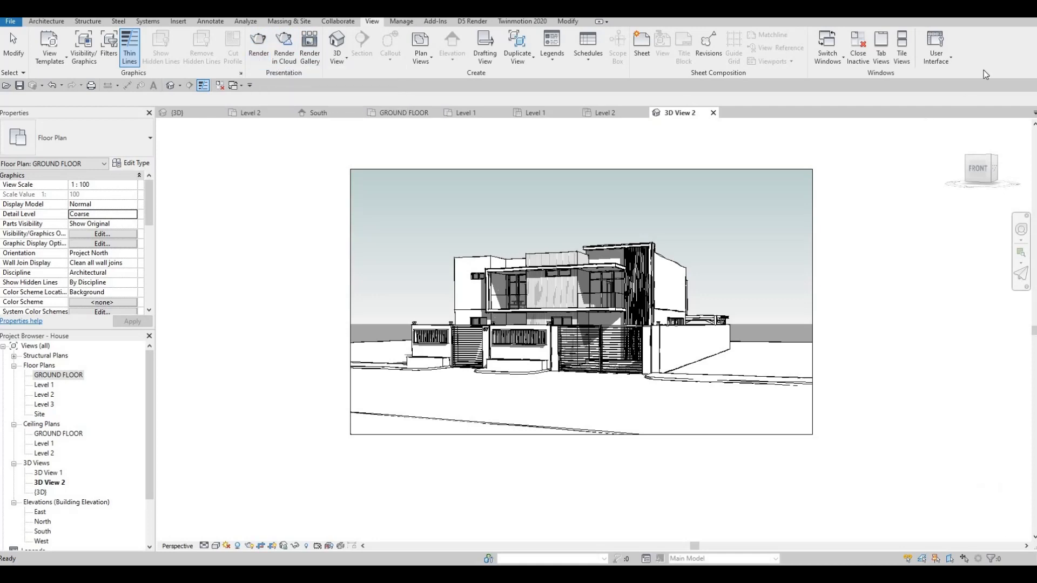
key("r")
key("r")
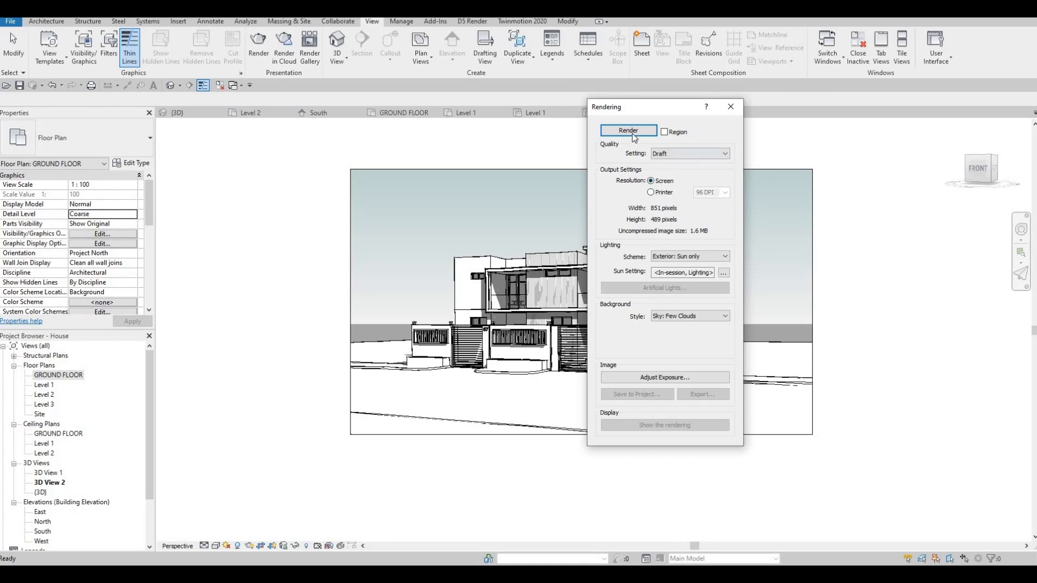
left_click(678, 154)
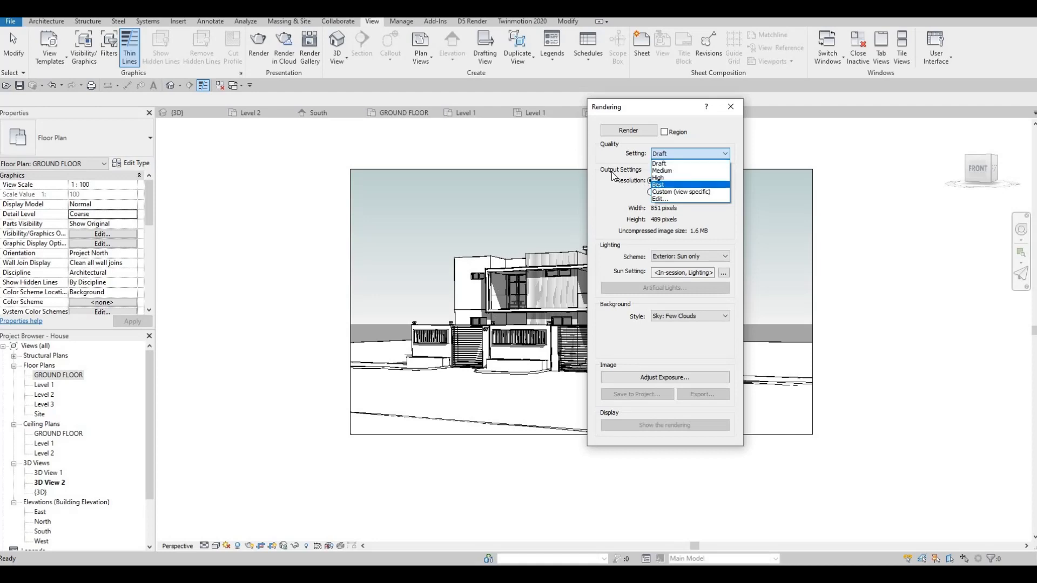
left_click(627, 130)
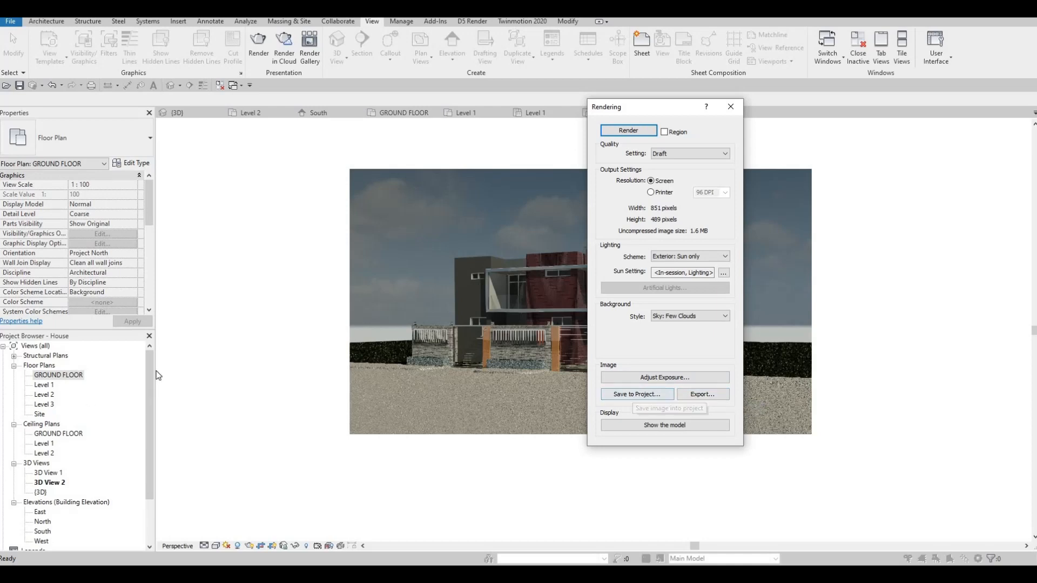
Adjust the rendering's exposure to value 13.10, highlights 0.48, shadows 0.38, saturation 1.18 and white point 5582, and apply it.
scroll(33, 424, "down", 2)
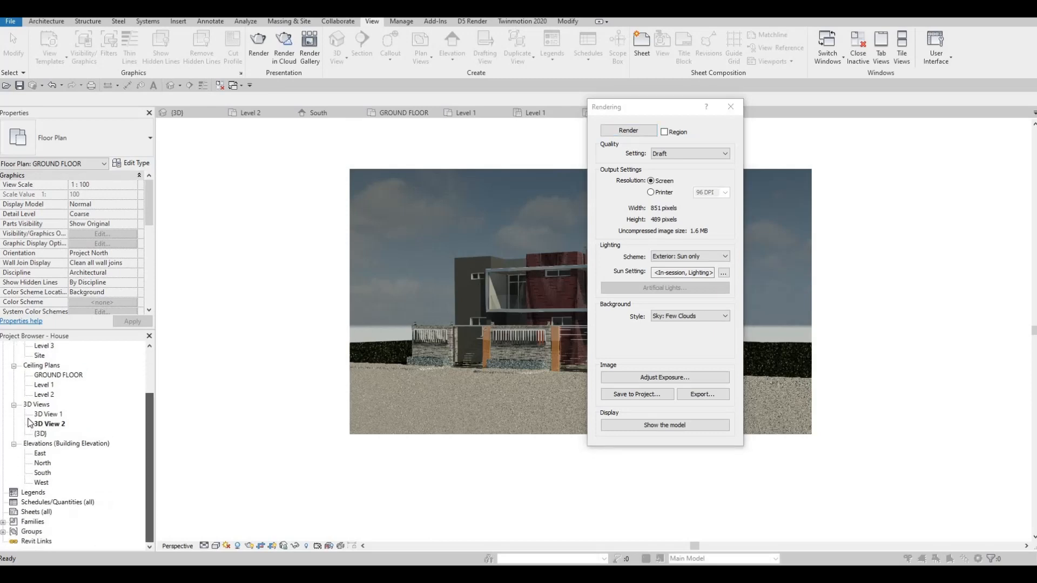
scroll(33, 461, "up", 1)
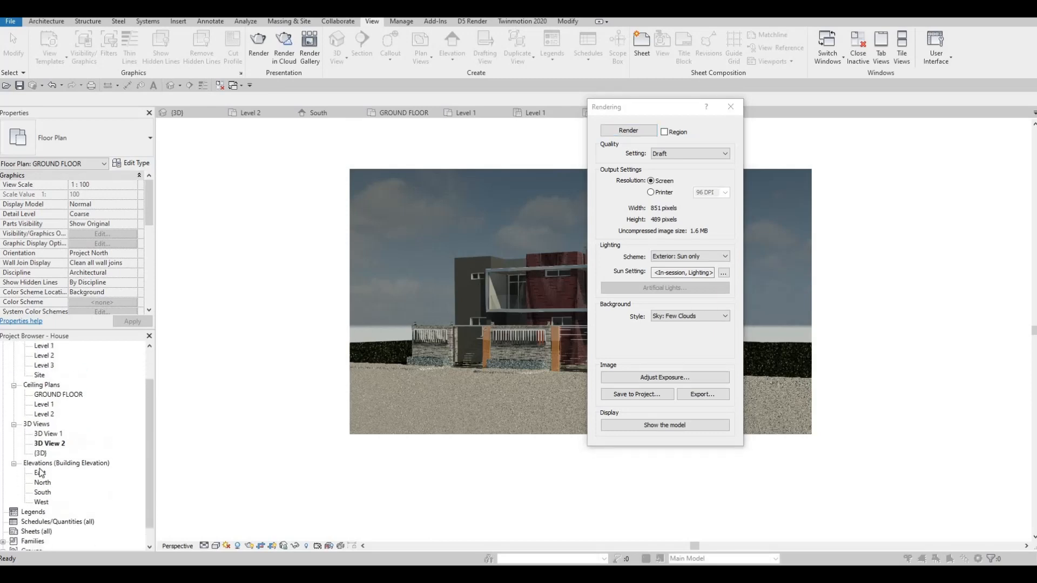
scroll(29, 459, "down", 1)
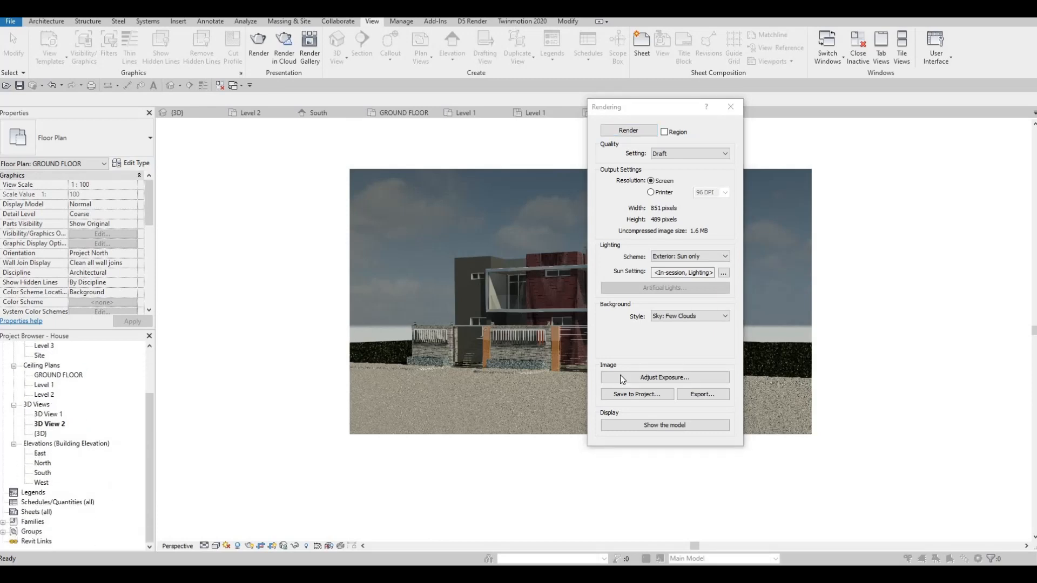
left_click(668, 382)
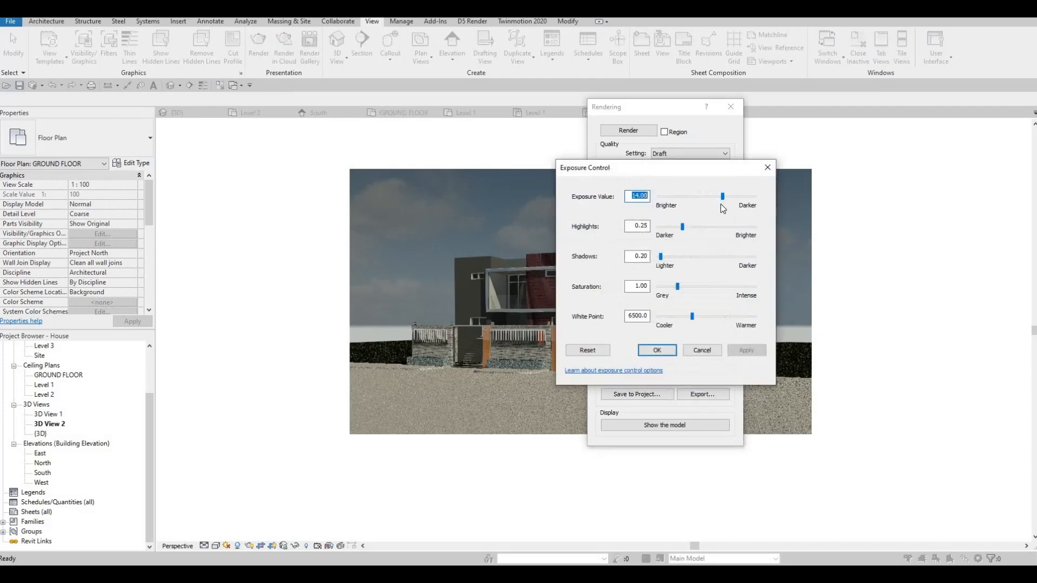
left_click_drag(722, 196, 720, 197)
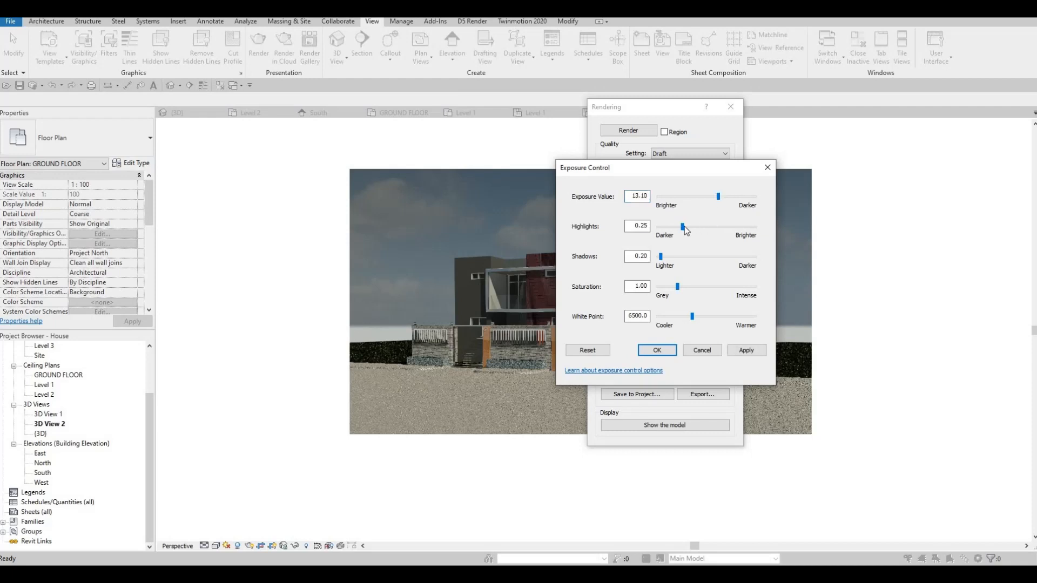
left_click_drag(691, 227, 704, 225)
left_click_drag(666, 259, 684, 316)
left_click(747, 351)
left_click(747, 351)
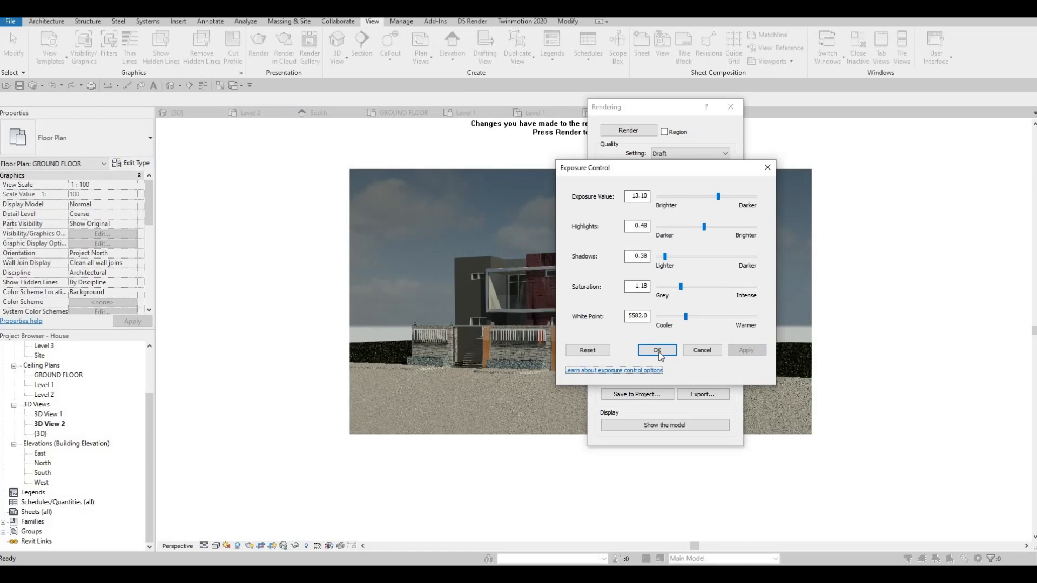
left_click(657, 352)
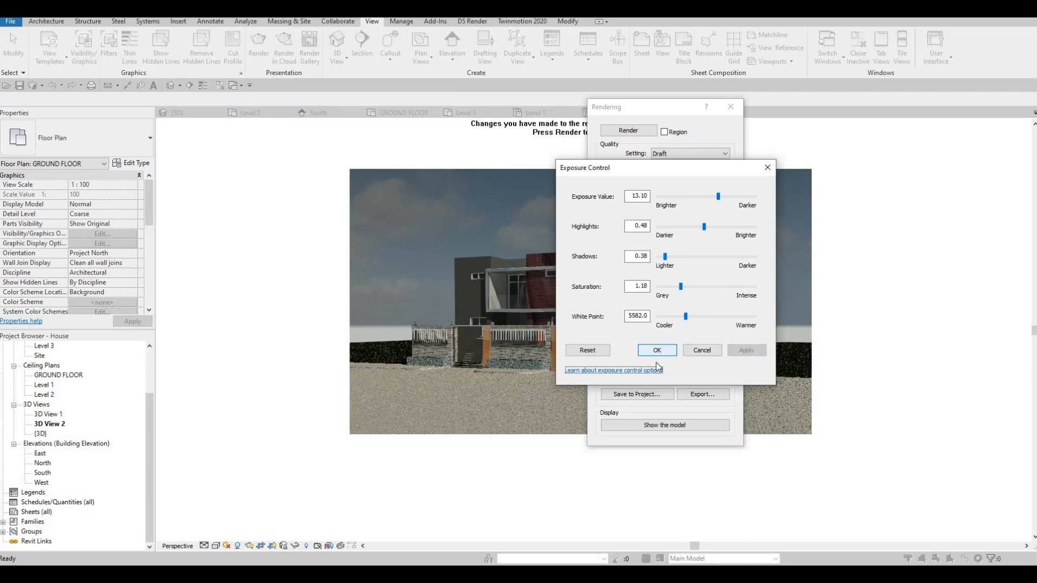
Save the rendered image to the project as "rendering 1" and close the rendering settings.
left_click(638, 397)
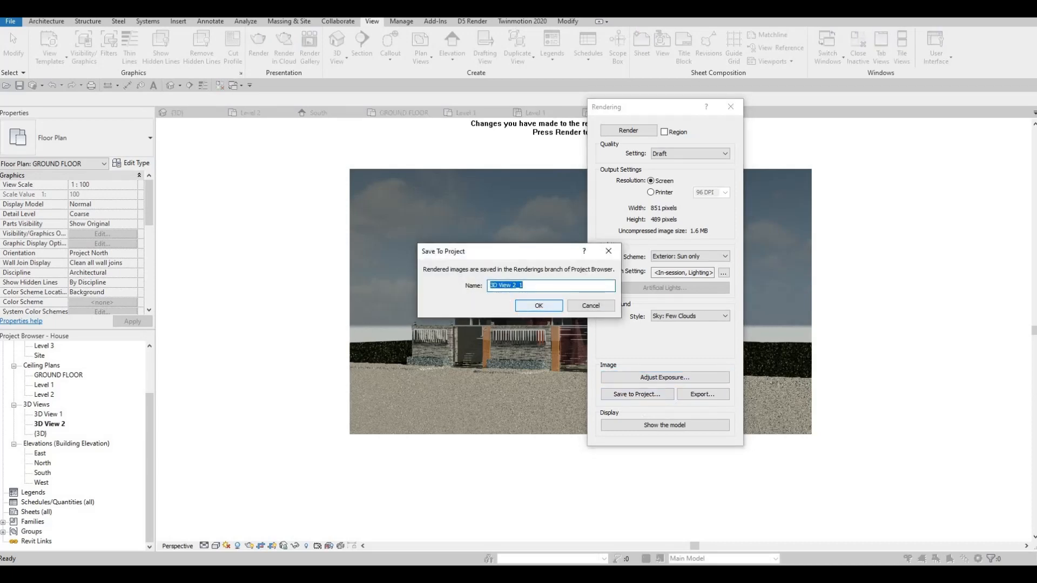
type("rendering 1")
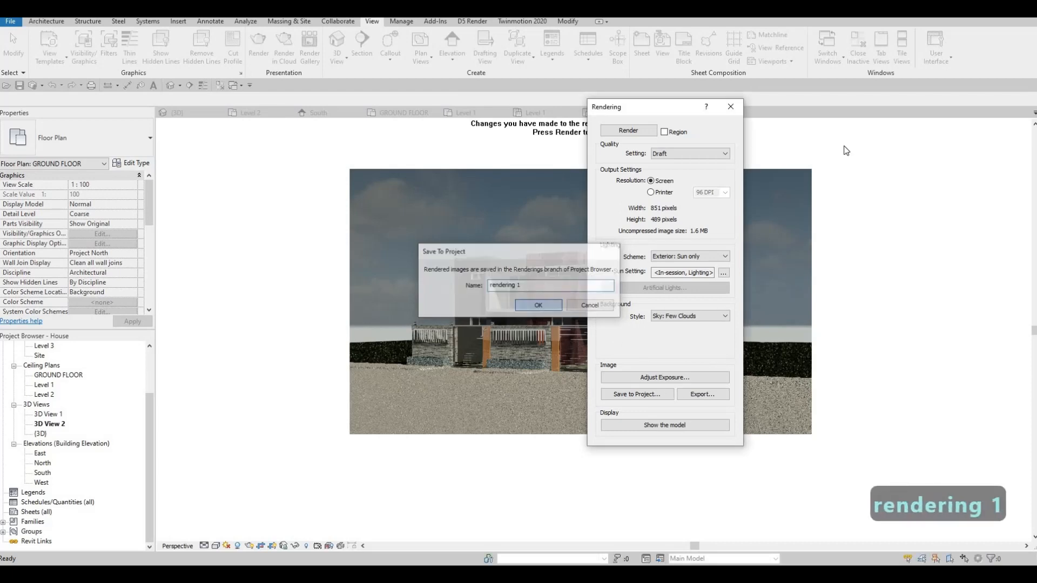
key("Return")
left_click(729, 109)
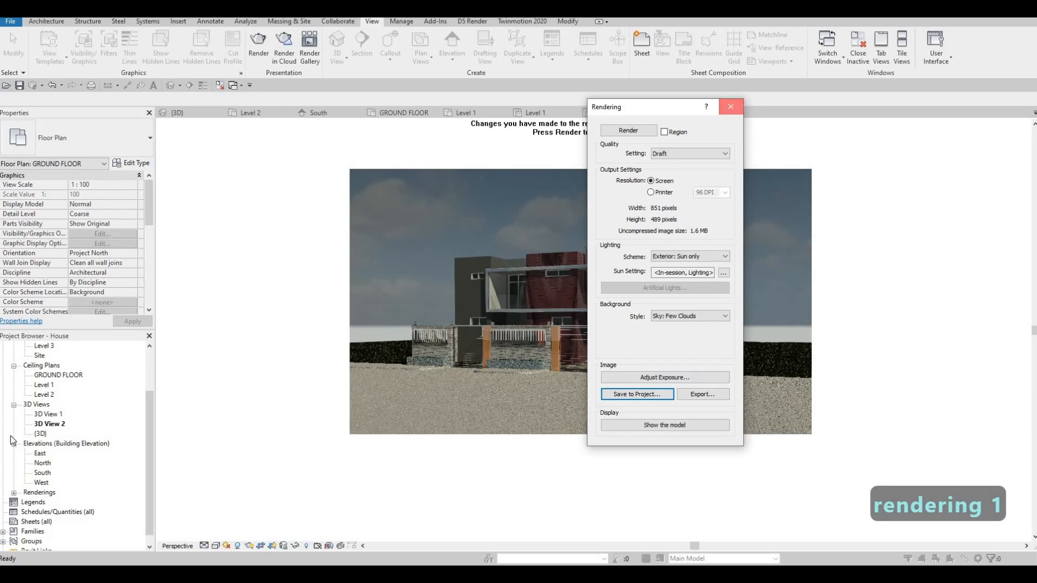
Expand the project's Renderings branch and close all inactive views, keeping only 3D View 2 open.
scroll(14, 489, "down", 1)
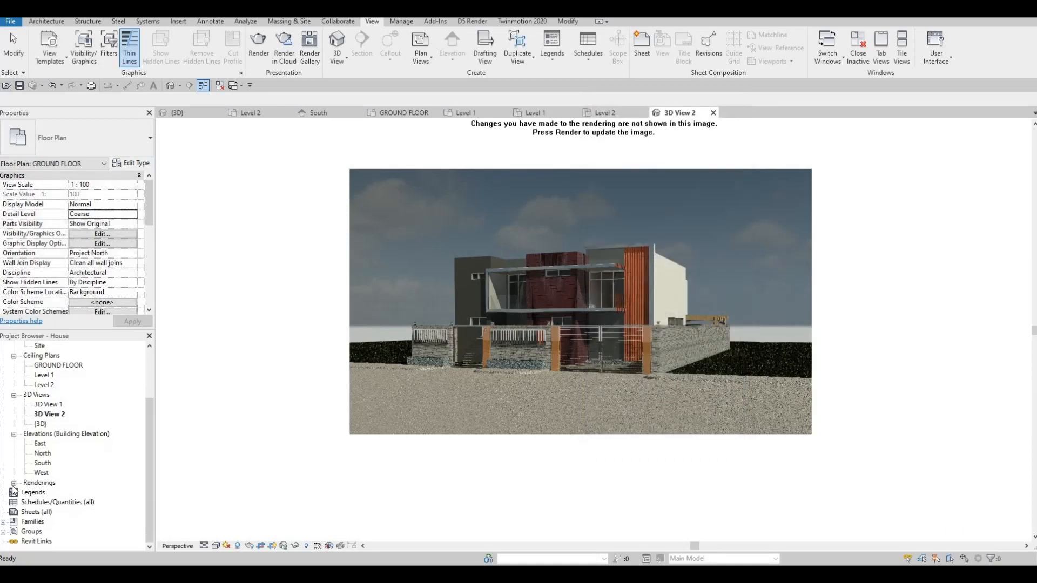
left_click(14, 483)
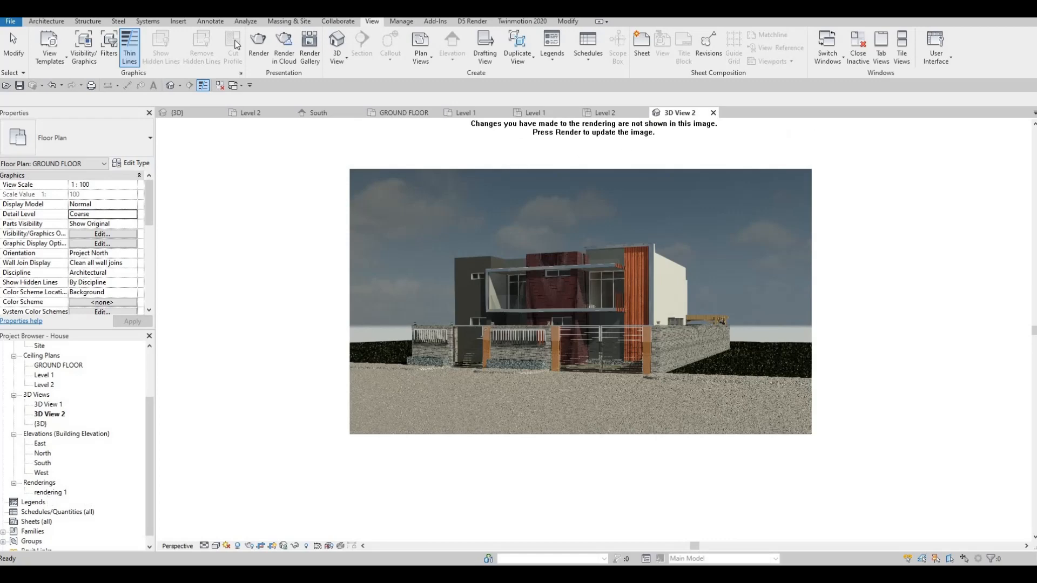
left_click(219, 85)
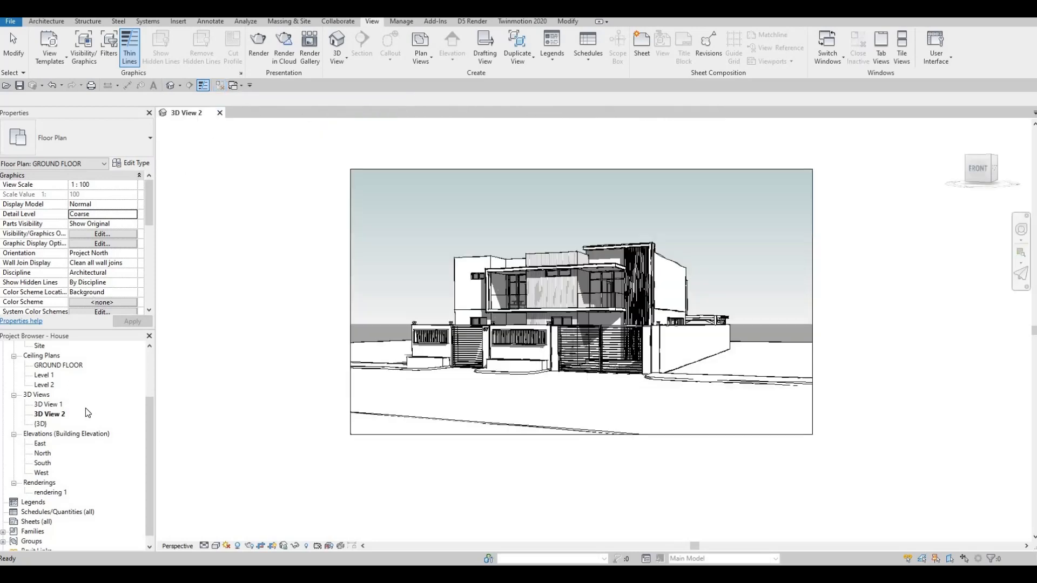
Start creating a new sheet from the project's Sheets branch.
scroll(79, 421, "down", 1)
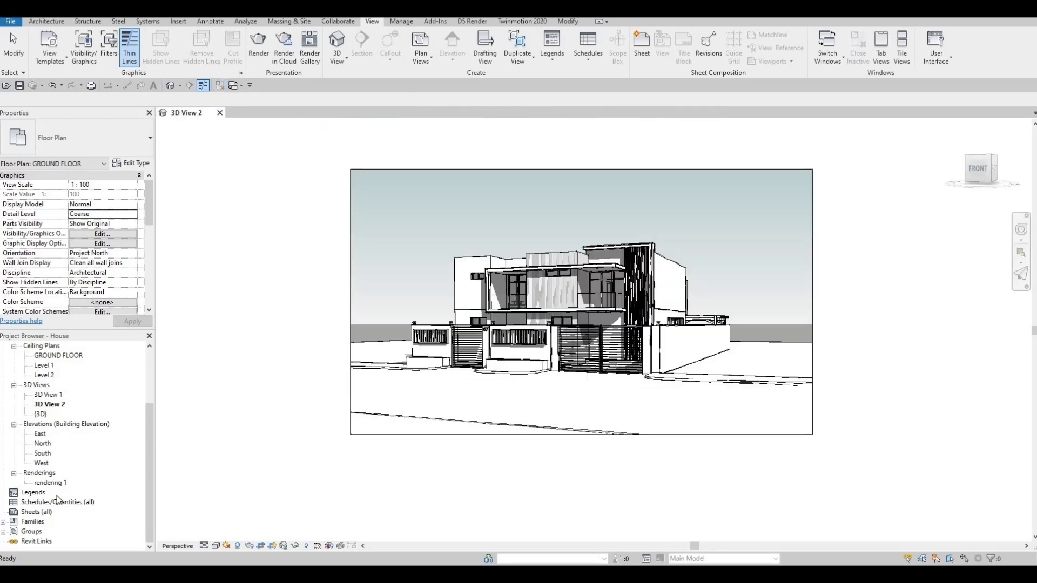
left_click(32, 511)
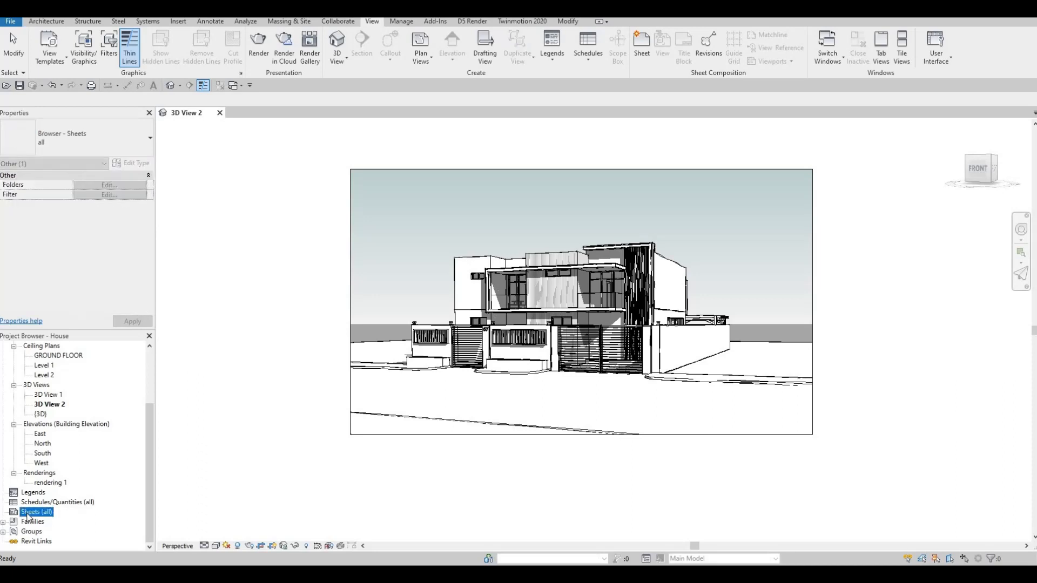
right_click(30, 512)
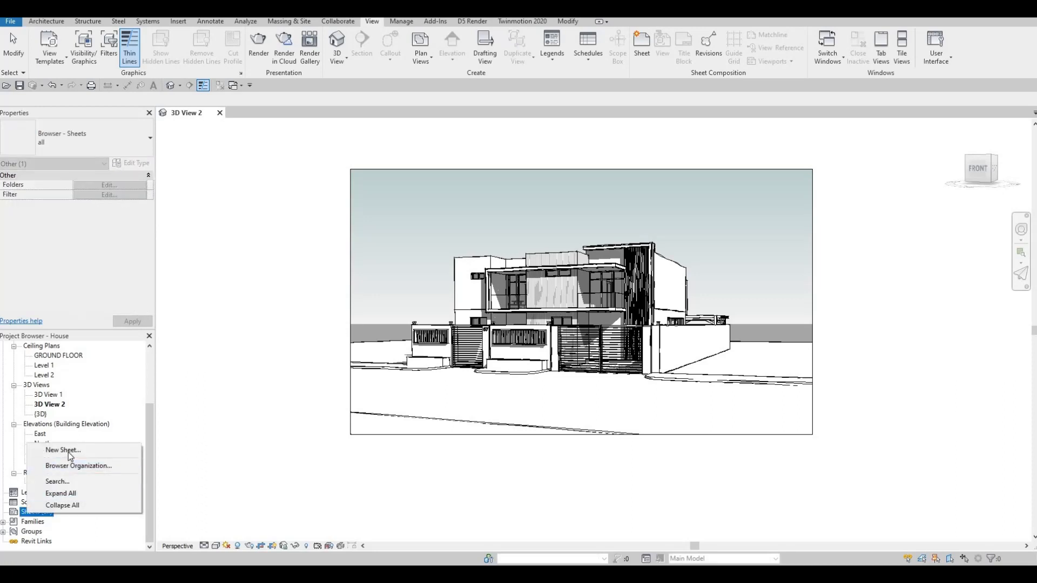
left_click(63, 450)
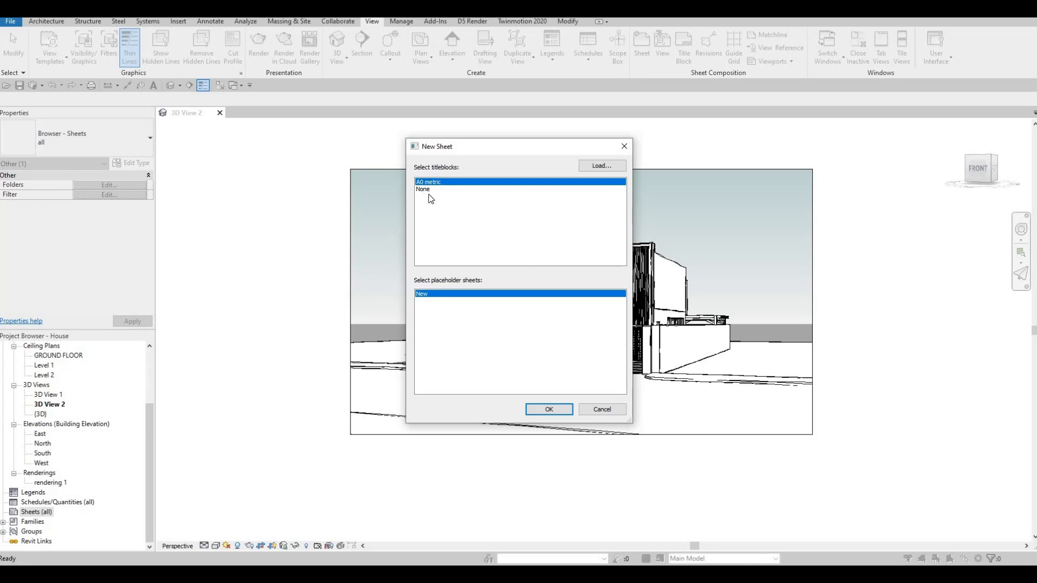
Browse the titleblock families available for loading in the Canada library's Titleblocks folder.
left_click(594, 167)
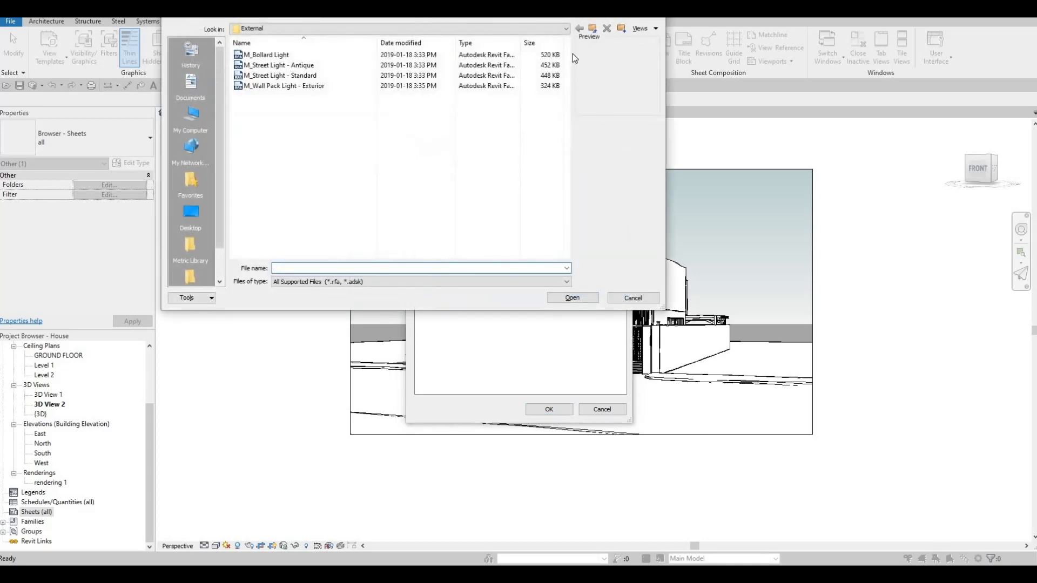
left_click(594, 30)
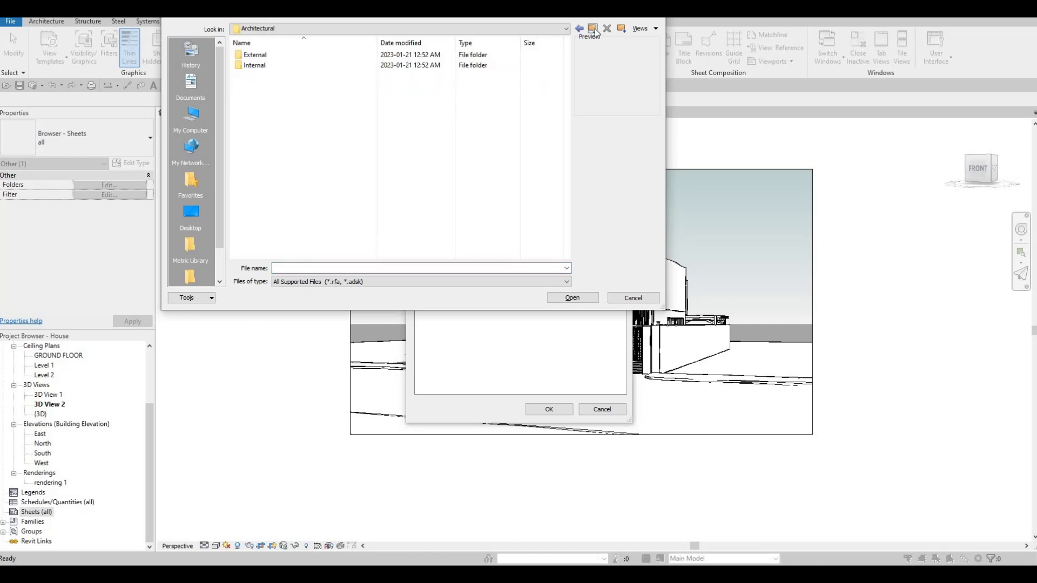
left_click(593, 30)
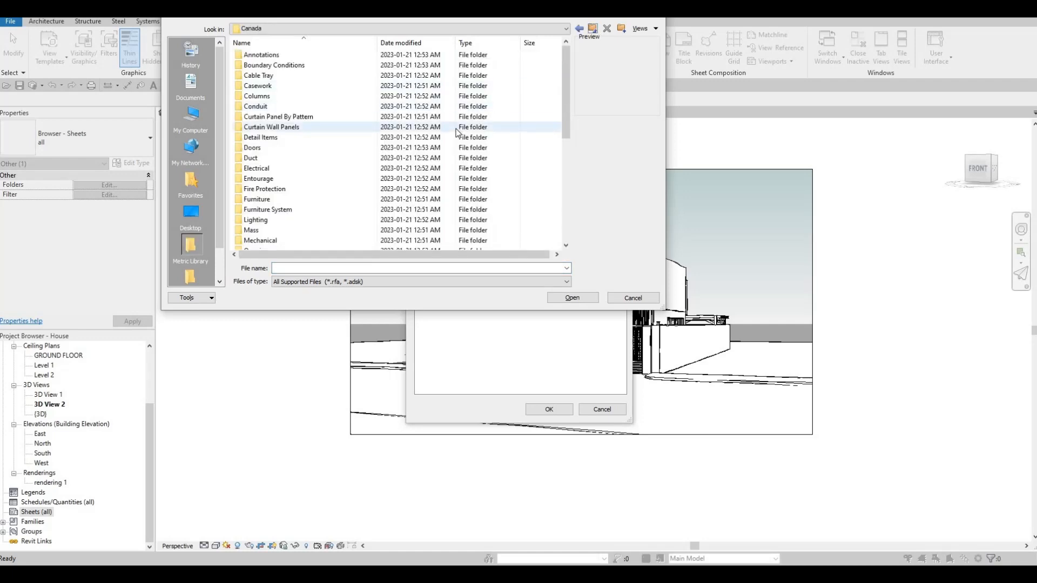
scroll(437, 146, "down", 8)
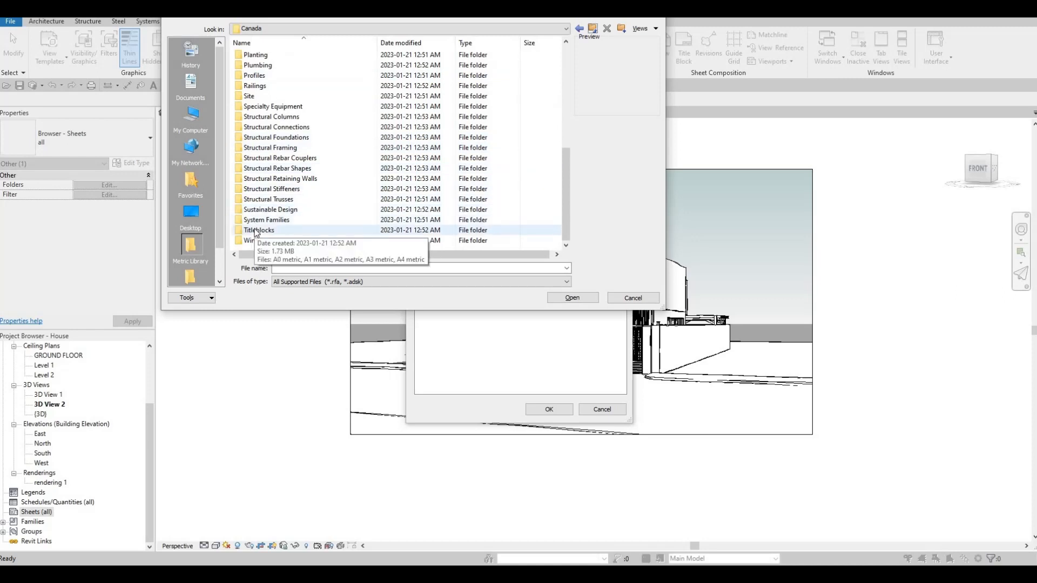
double_click(258, 230)
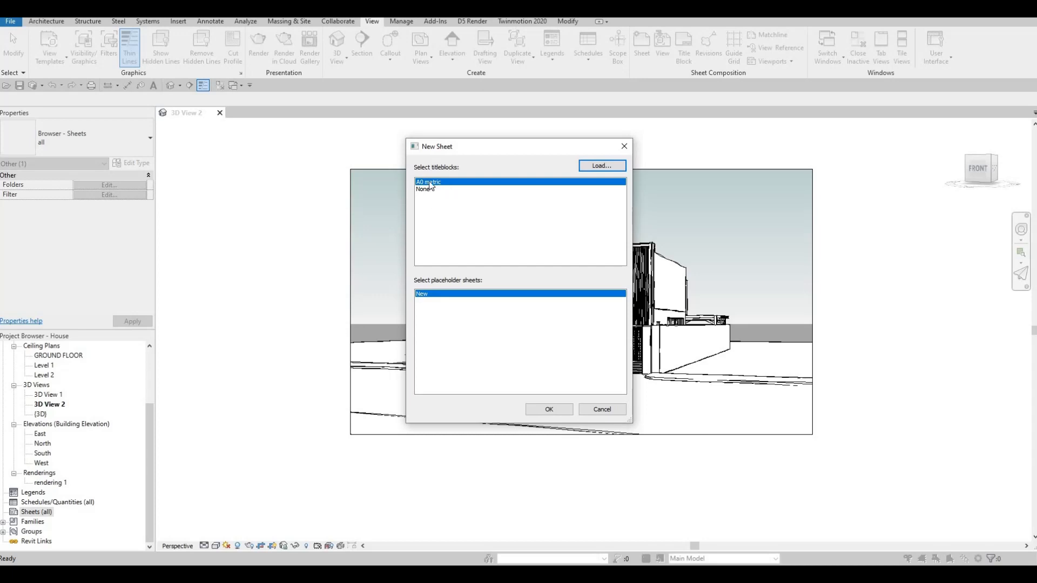
Create the first sheet with the A0 metric titleblock and inspect its title block area.
left_click(430, 186)
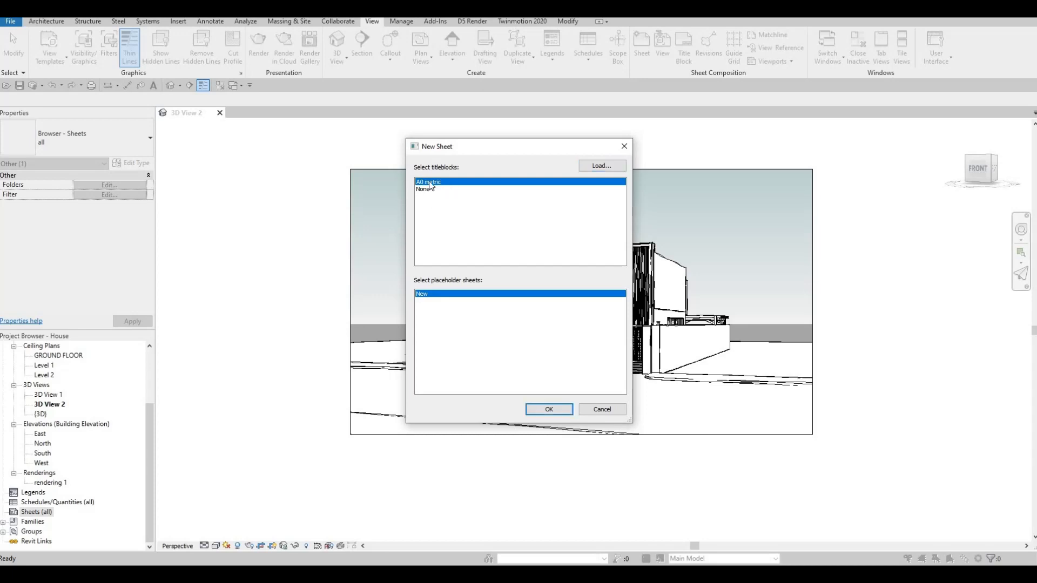
left_click(546, 410)
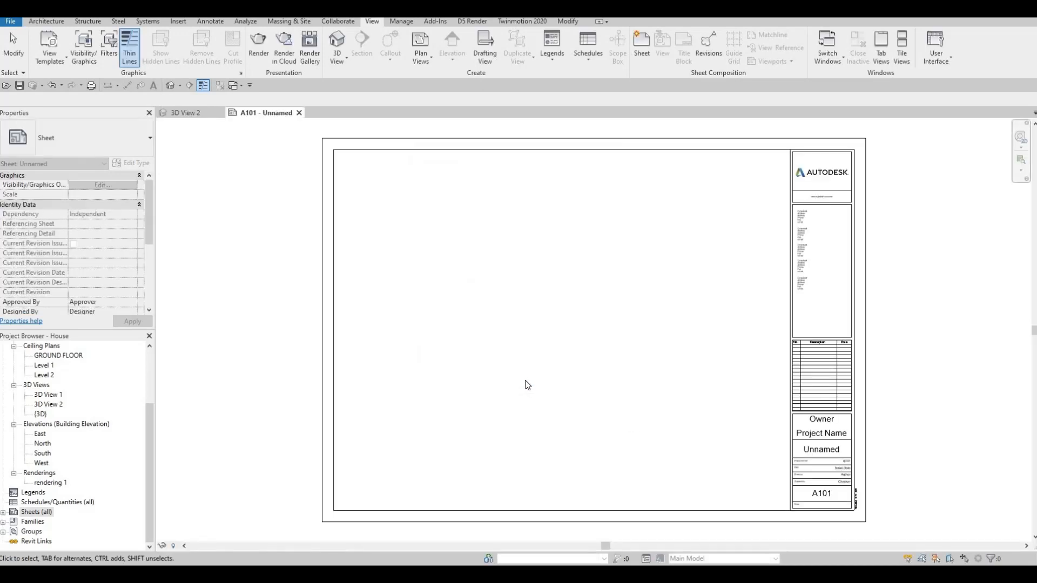
middle_click_drag(795, 433, 750, 376)
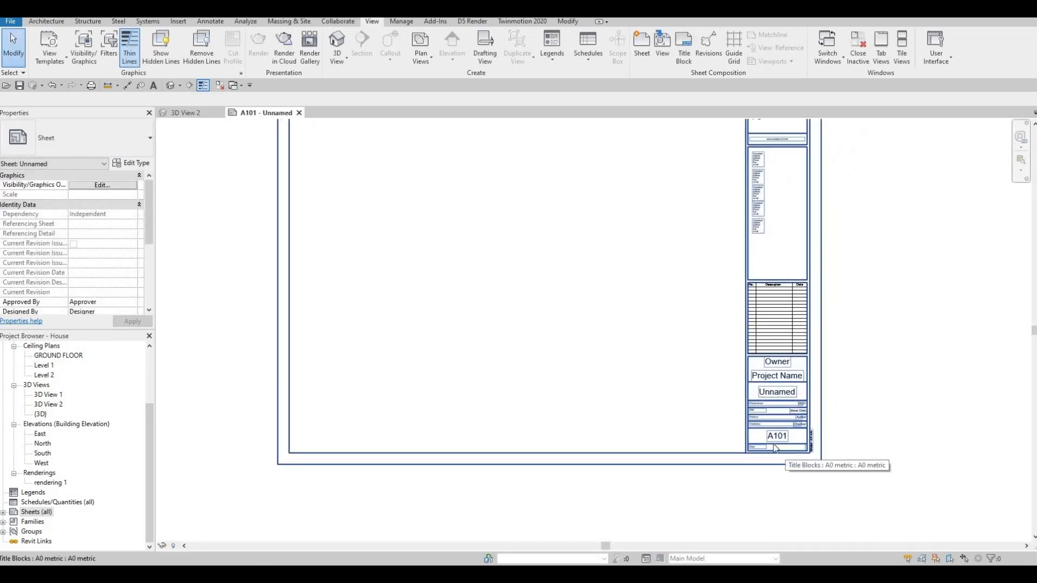
middle_click_drag(774, 458, 781, 483)
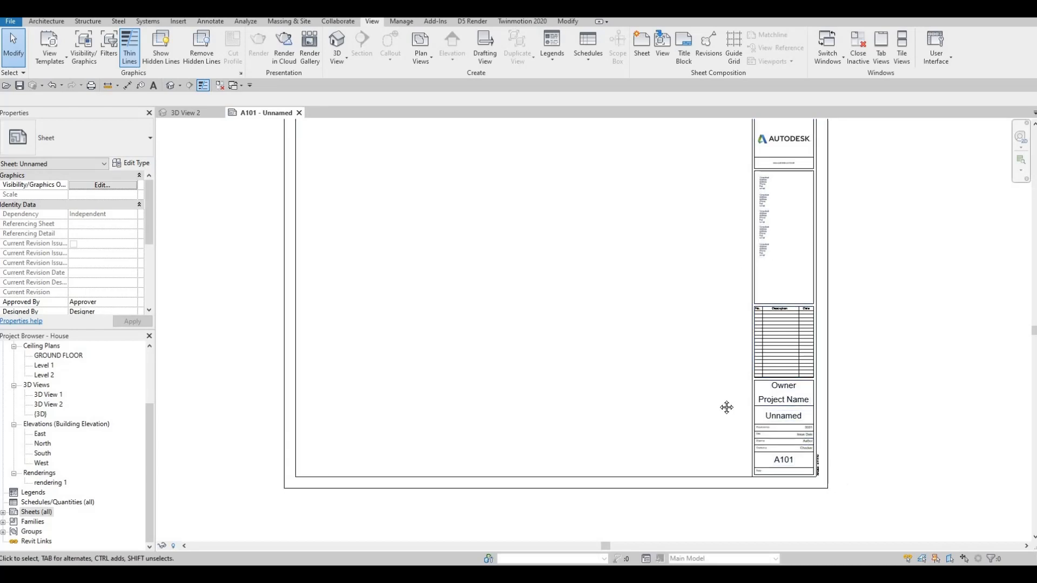
scroll(725, 392, "down", 1)
middle_click_drag(725, 391, 725, 417)
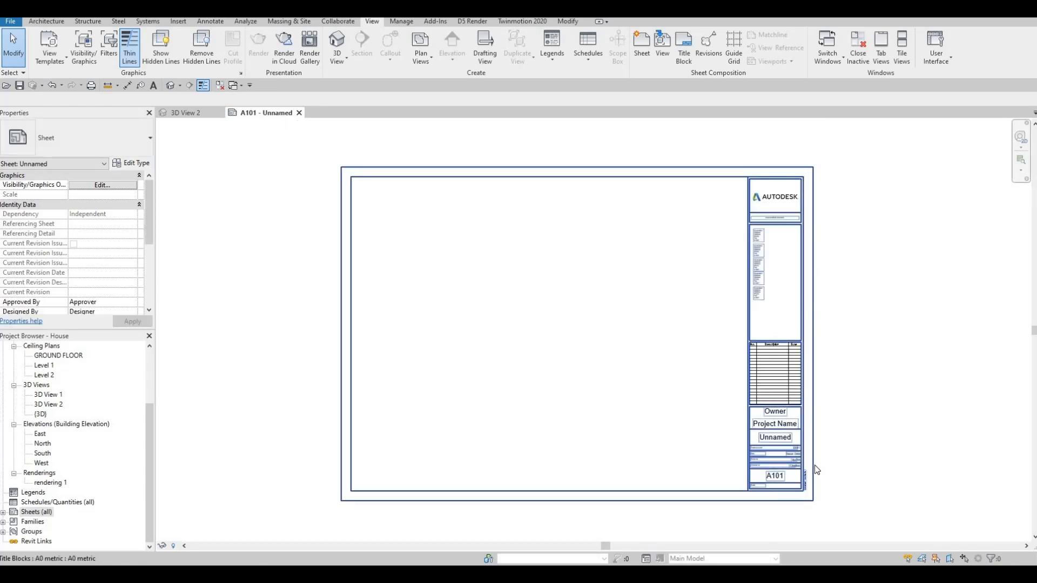
Add a second and a third sheet with the A0 metric titleblock, and expand the project's Sheets branch.
right_click(35, 513)
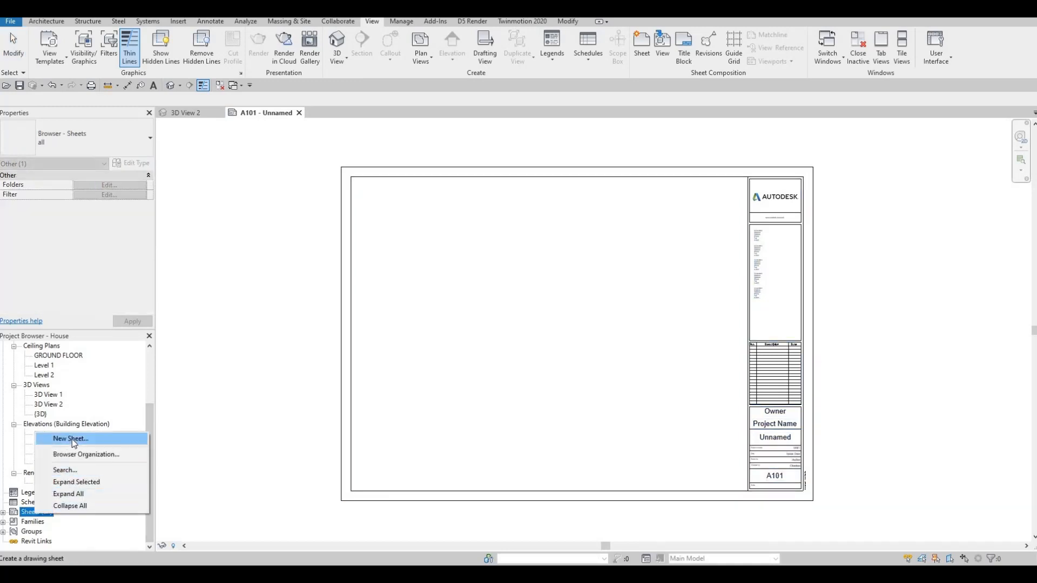
left_click(71, 439)
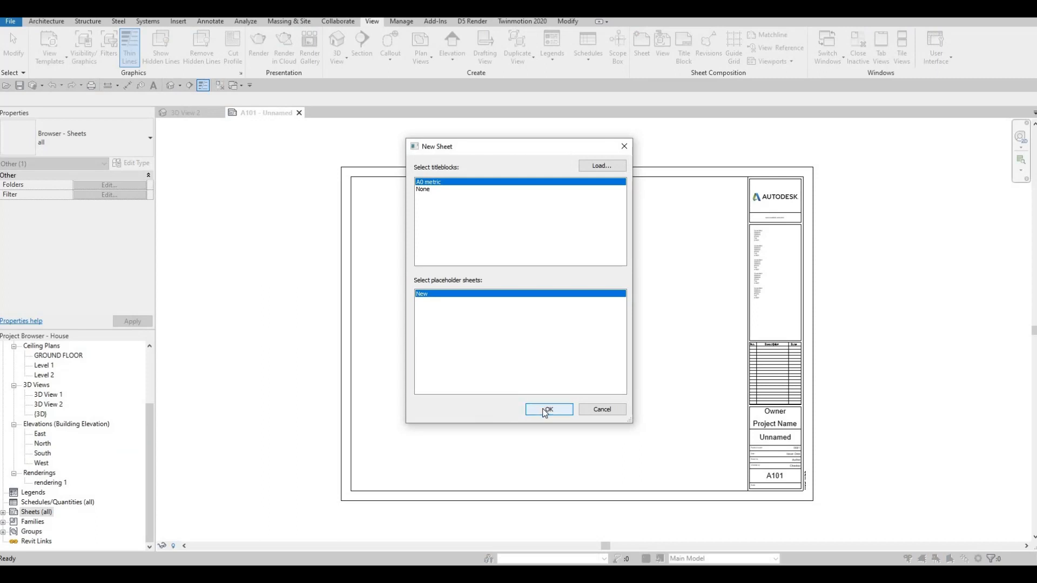
left_click(547, 410)
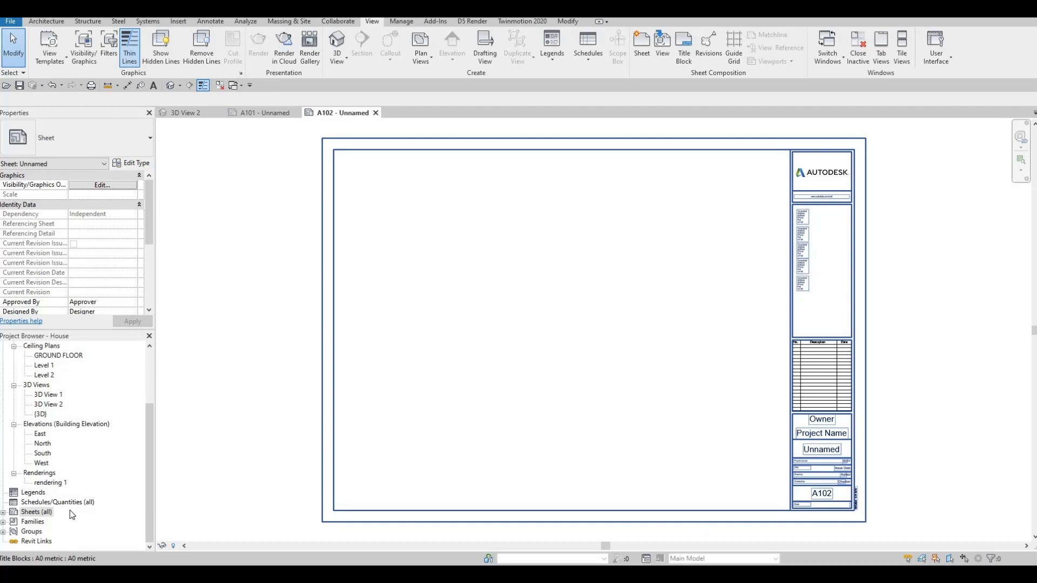
left_click(5, 514)
double_click(31, 512)
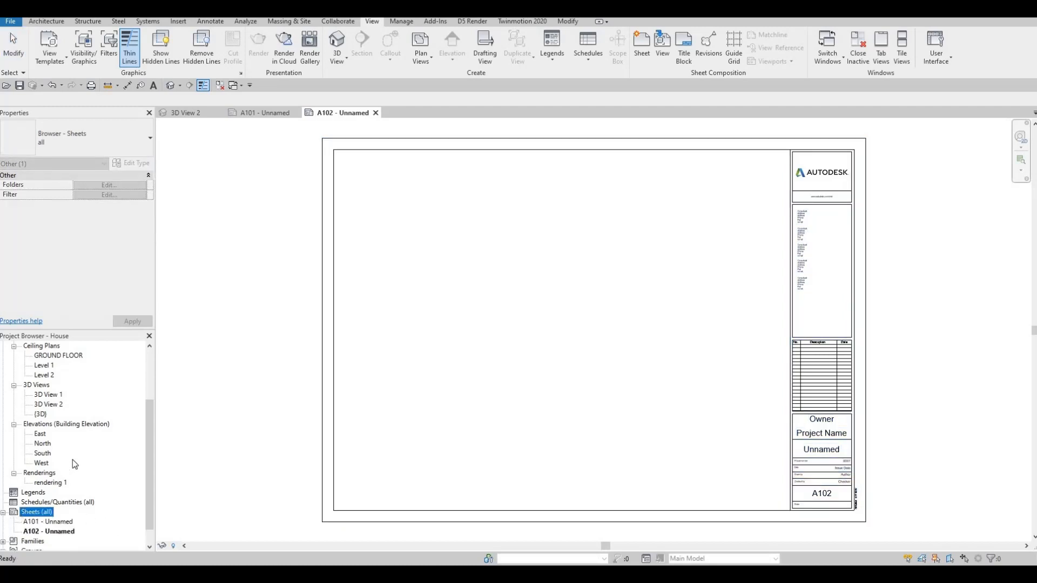
right_click(34, 512)
left_click(92, 439)
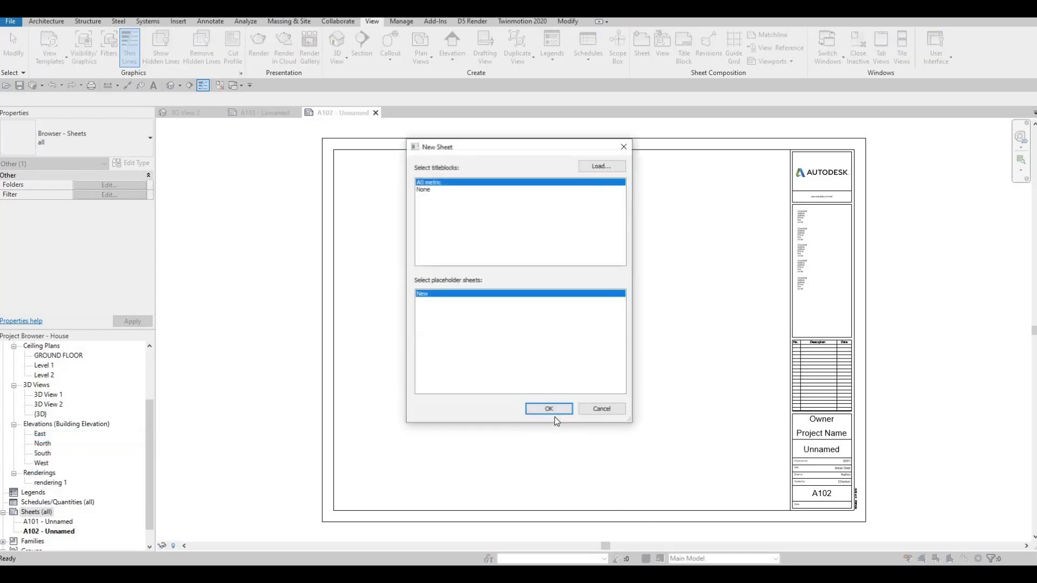
left_click(553, 412)
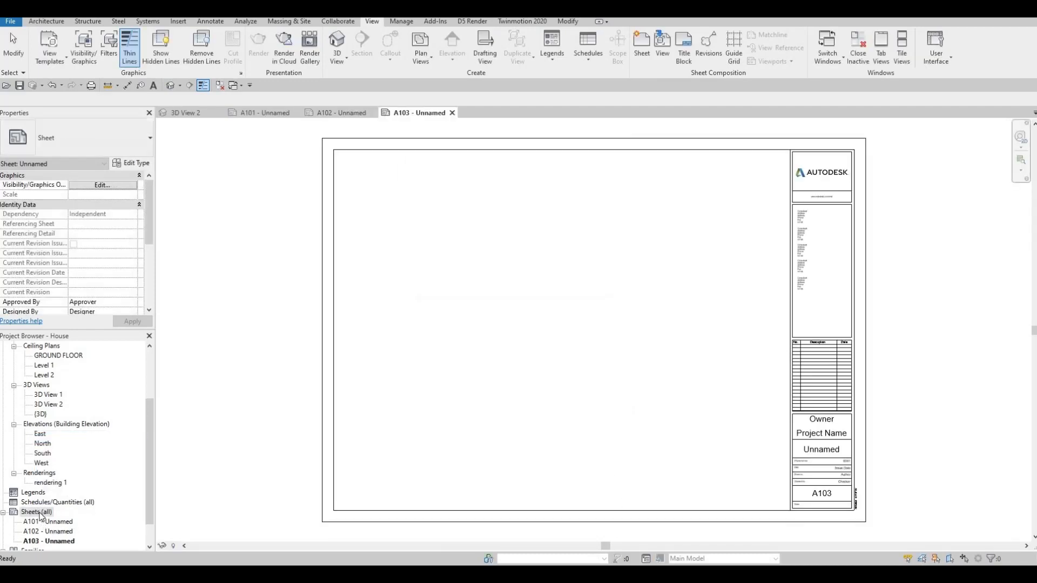
Add a fourth and a fifth sheet to the project, both using the A0 metric titleblock.
right_click(40, 515)
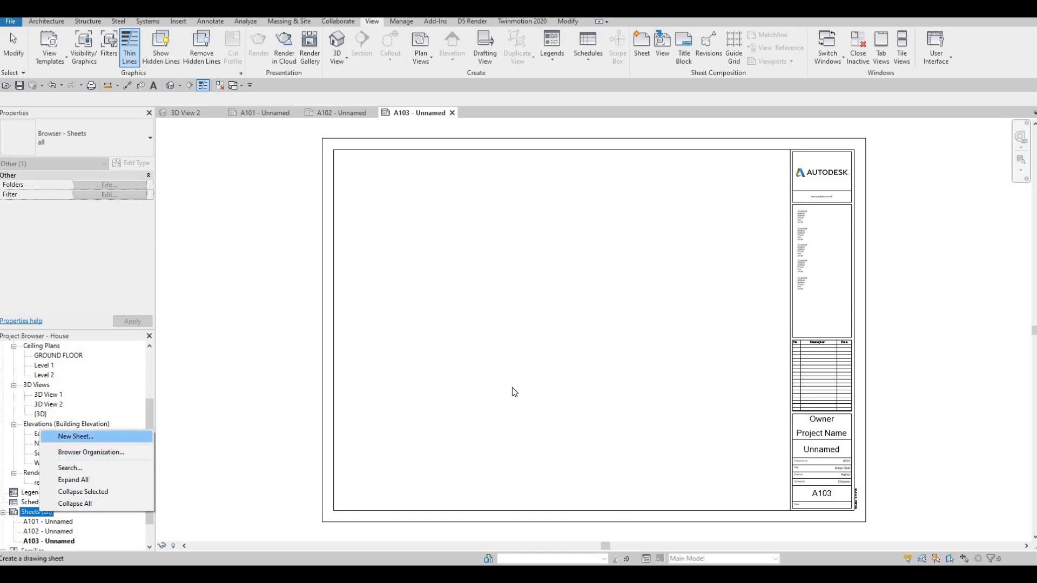
key("Return")
left_click(546, 410)
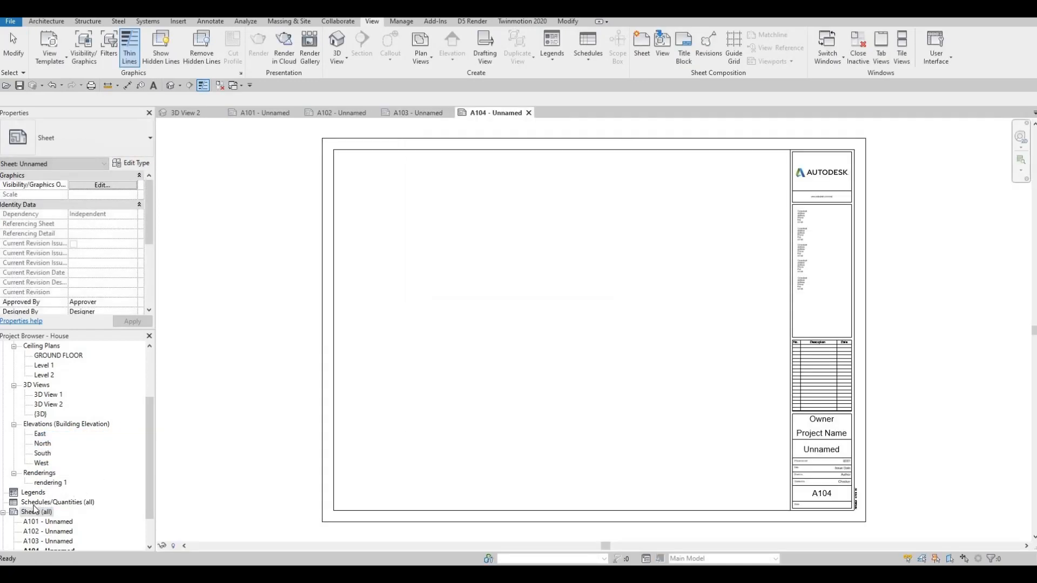
right_click(35, 511)
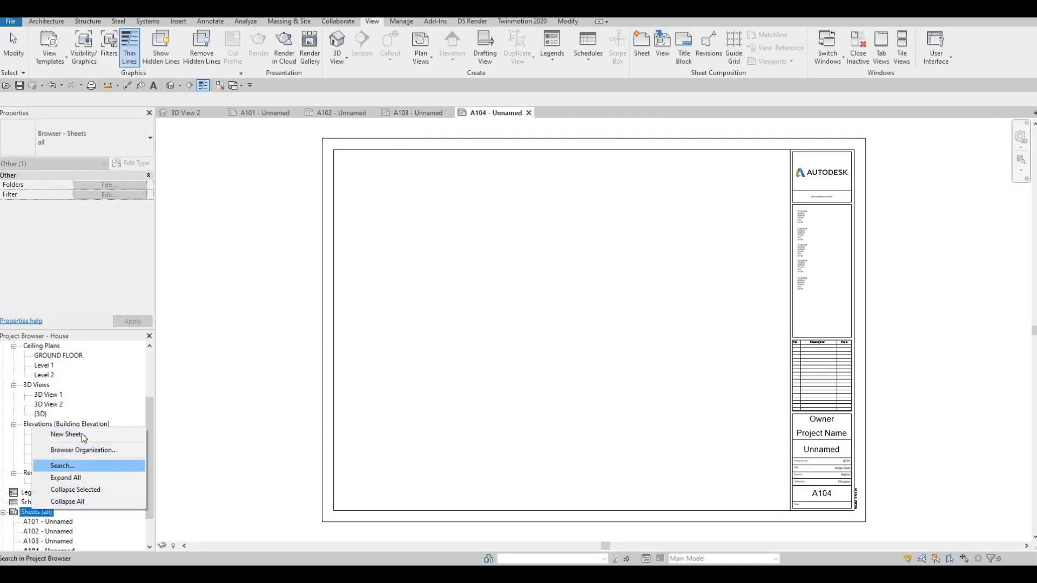
key("Up")
key("Up")
key("Return")
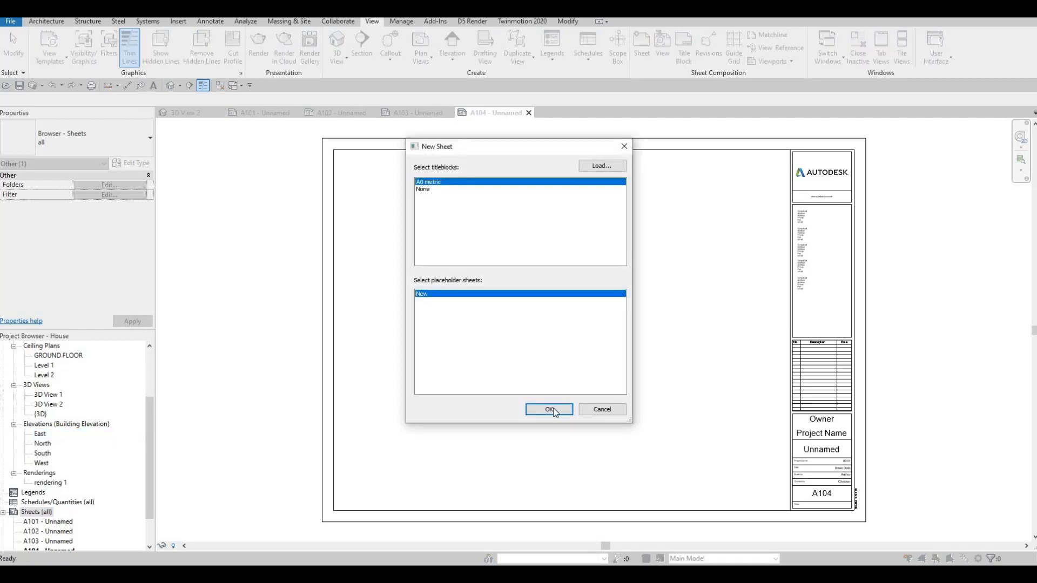
left_click(549, 410)
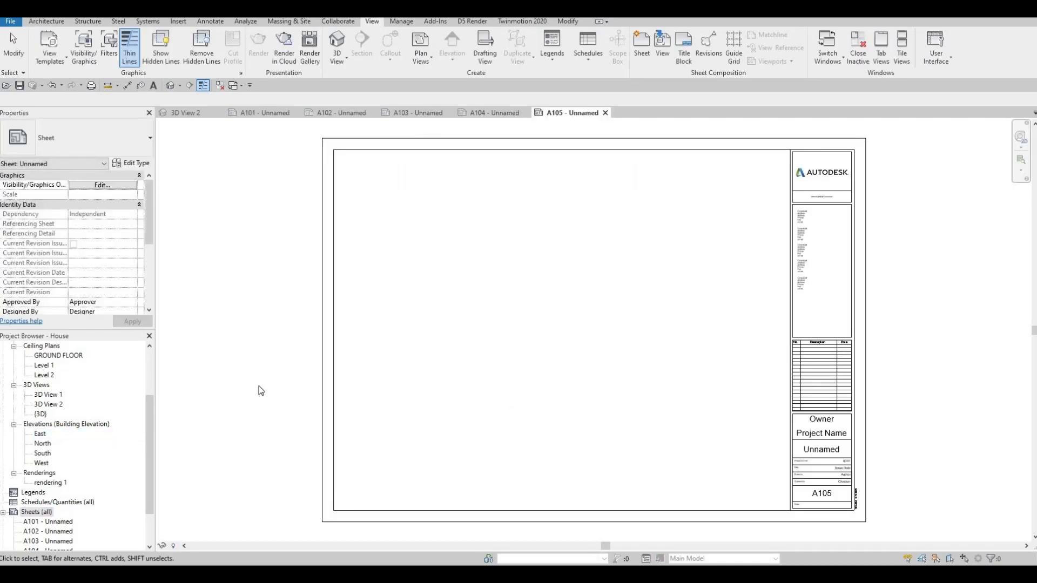
Add a sixth and a seventh sheet to the project with the A0 metric titleblock.
scroll(258, 386, "down", 3)
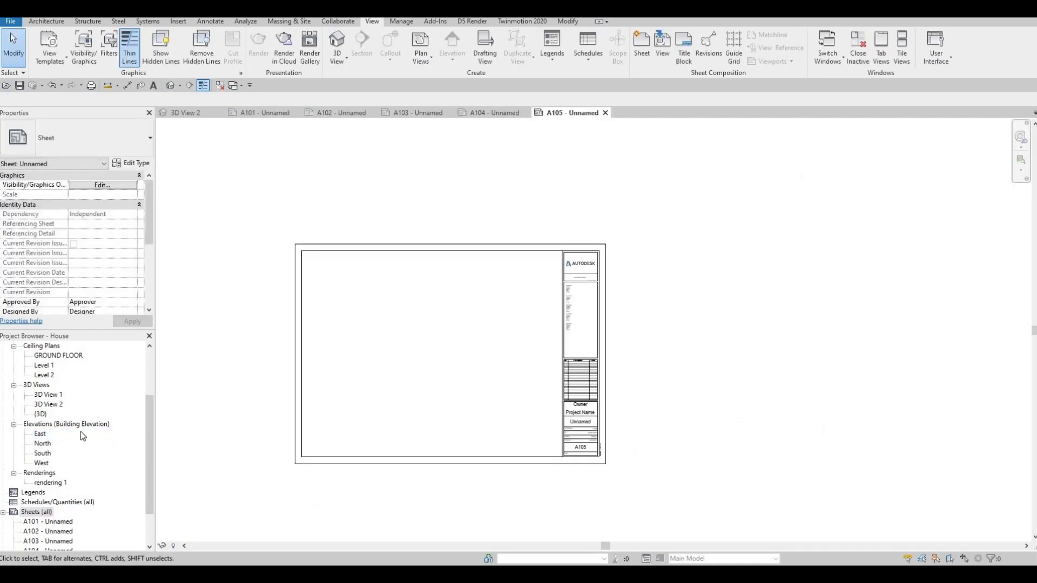
right_click(31, 513)
left_click(74, 439)
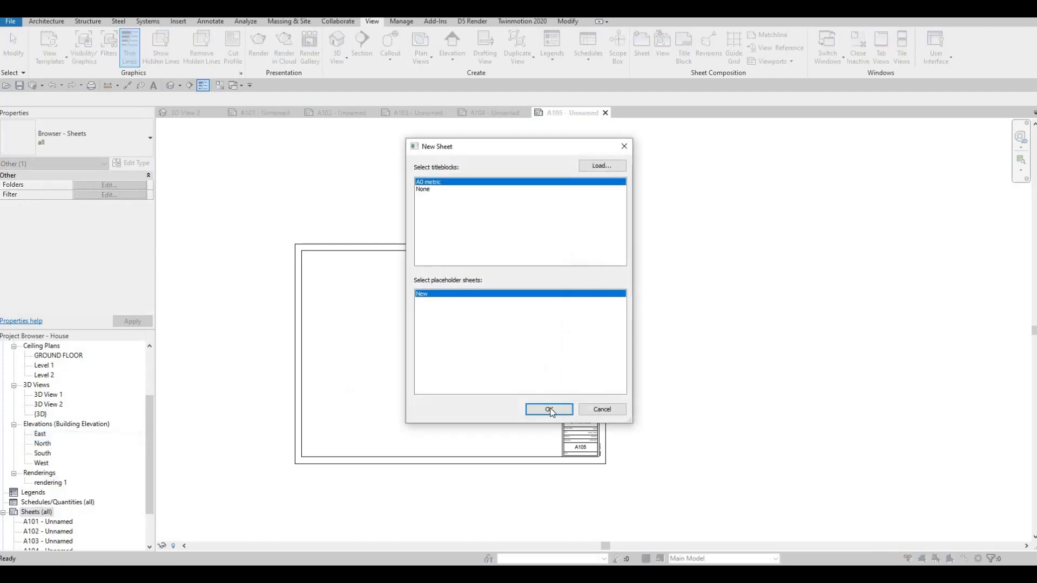
left_click(549, 410)
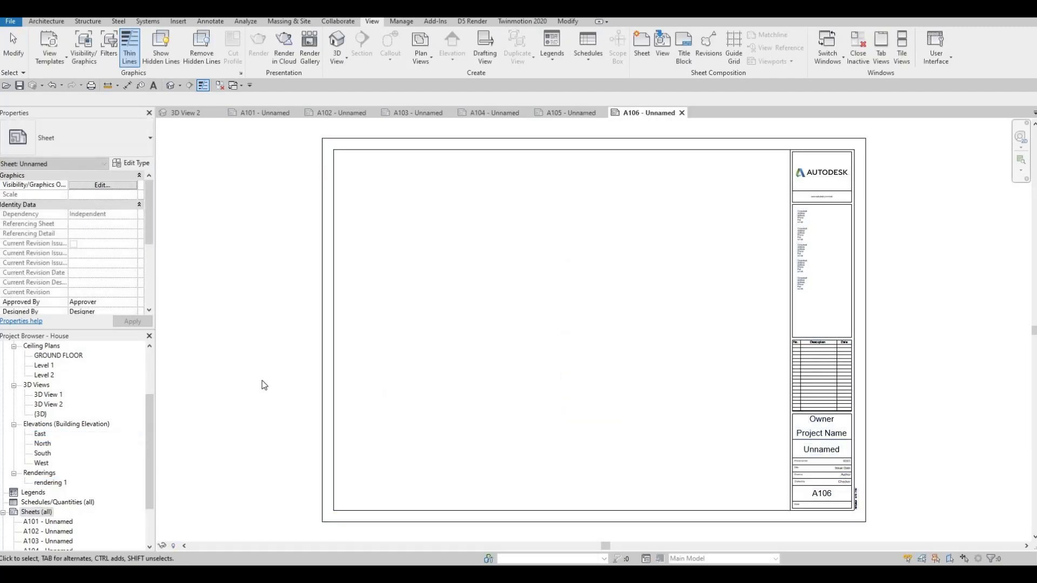
scroll(60, 416, "down", 2)
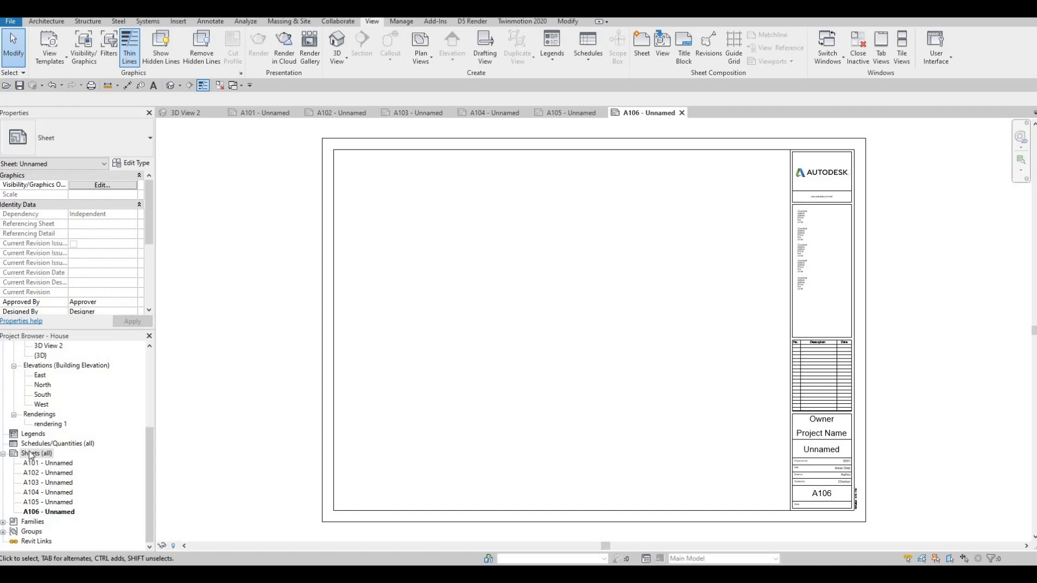
right_click(30, 458)
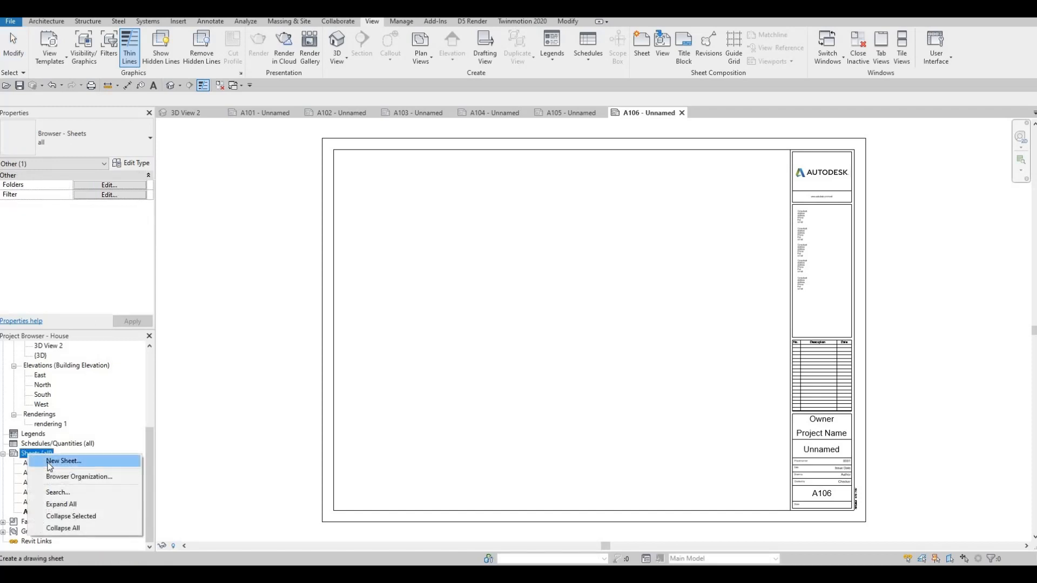
left_click(54, 462)
left_click(548, 409)
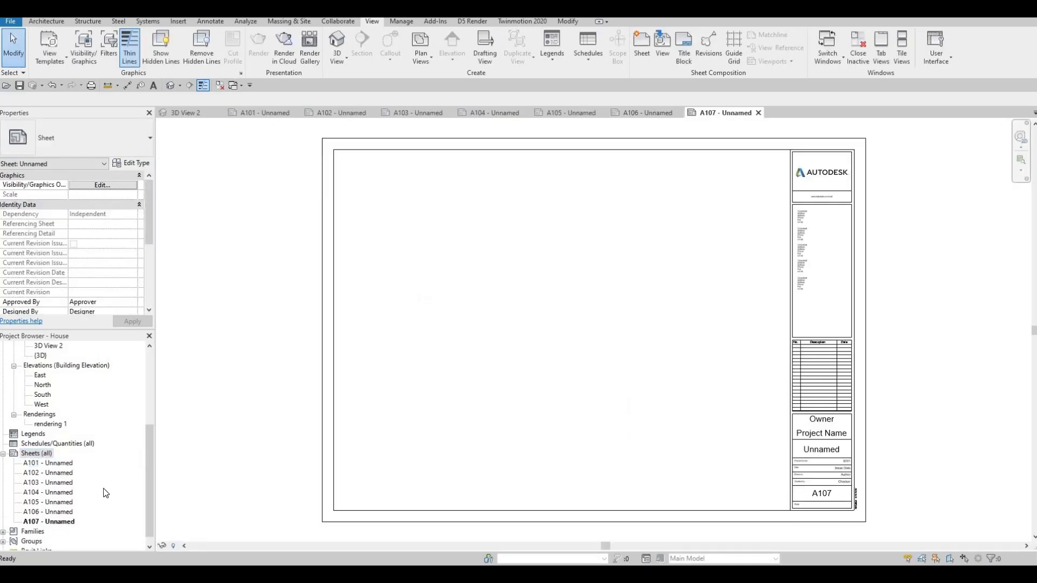
Rename sheet A101 as COVER SHEETS, keeping its sheet number.
left_click(60, 465)
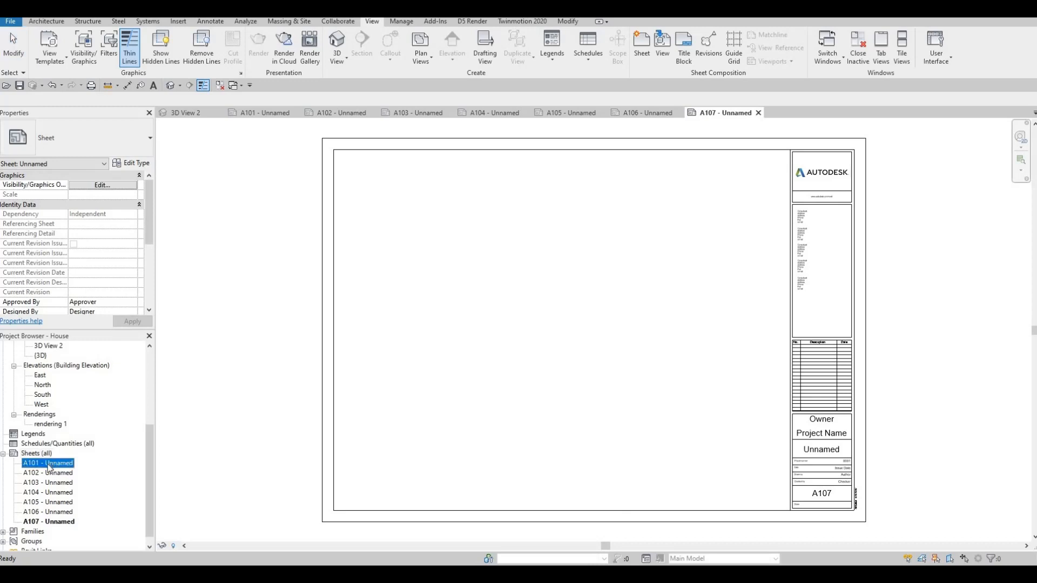
key("F2")
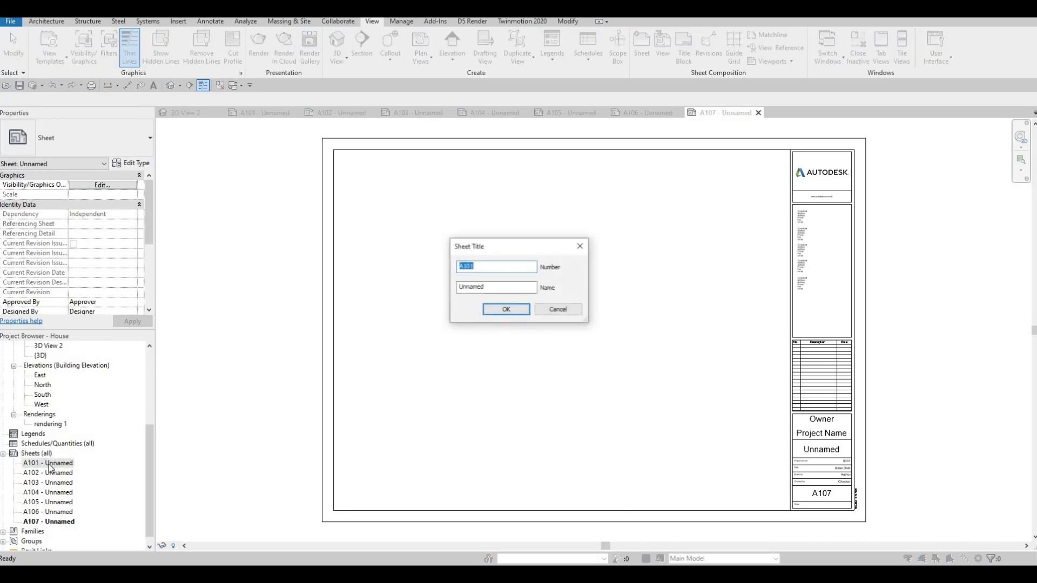
key("Tab")
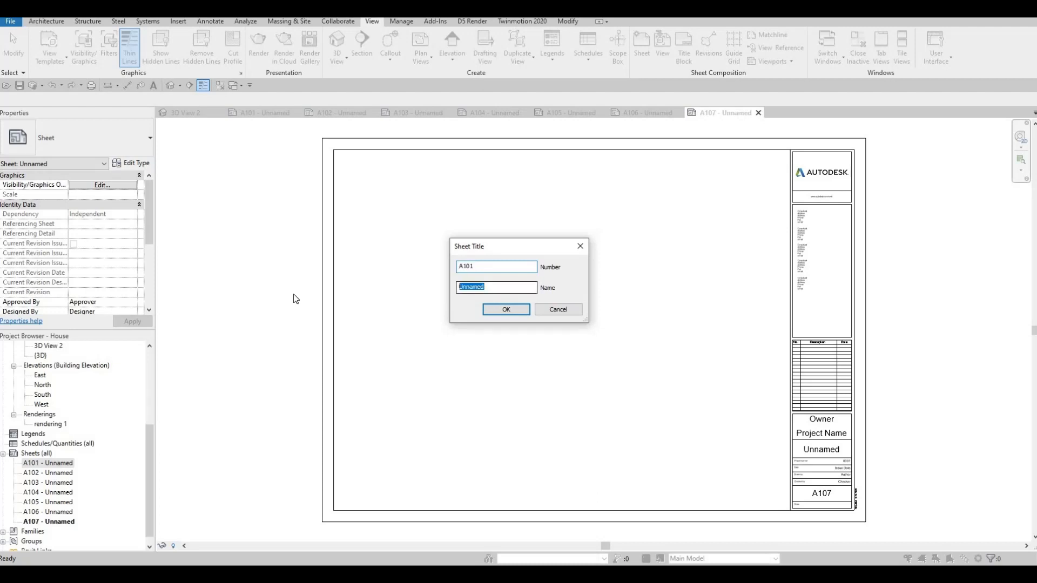
type("co")
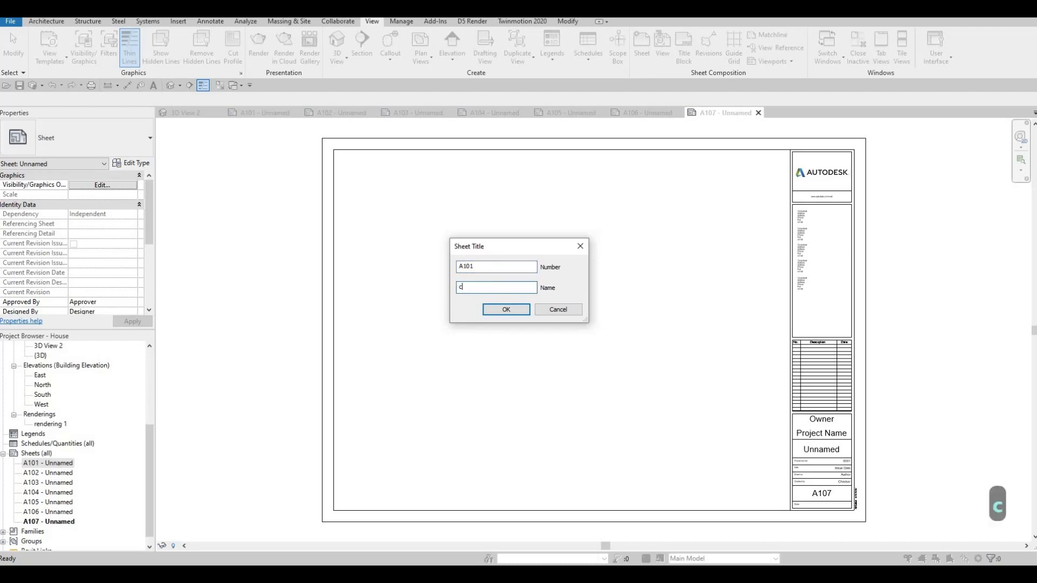
key("BackSpace")
key("BackSpace")
key("Caps_Lock")
type("CO")
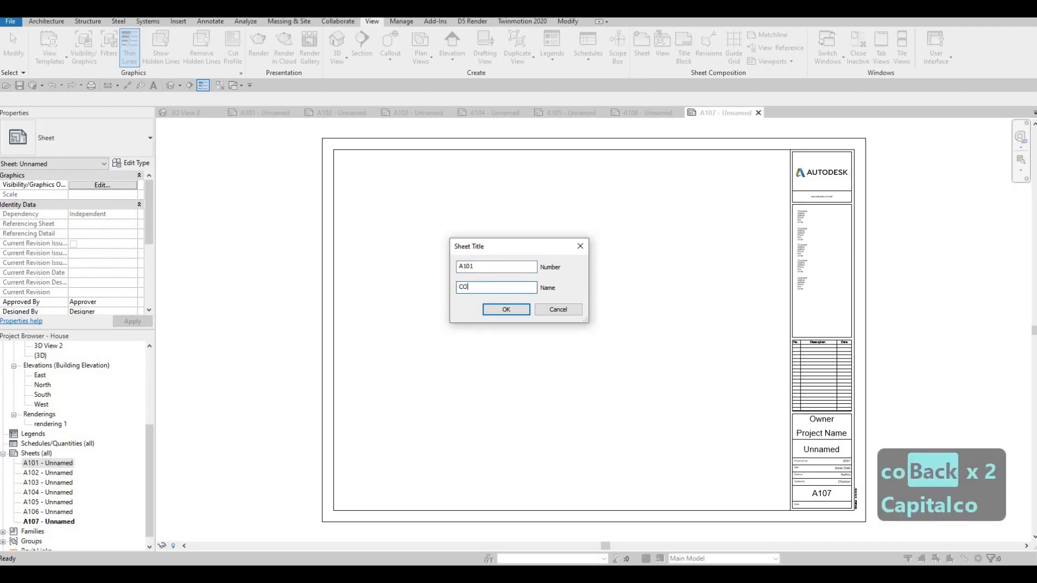
type("VER SHEETS")
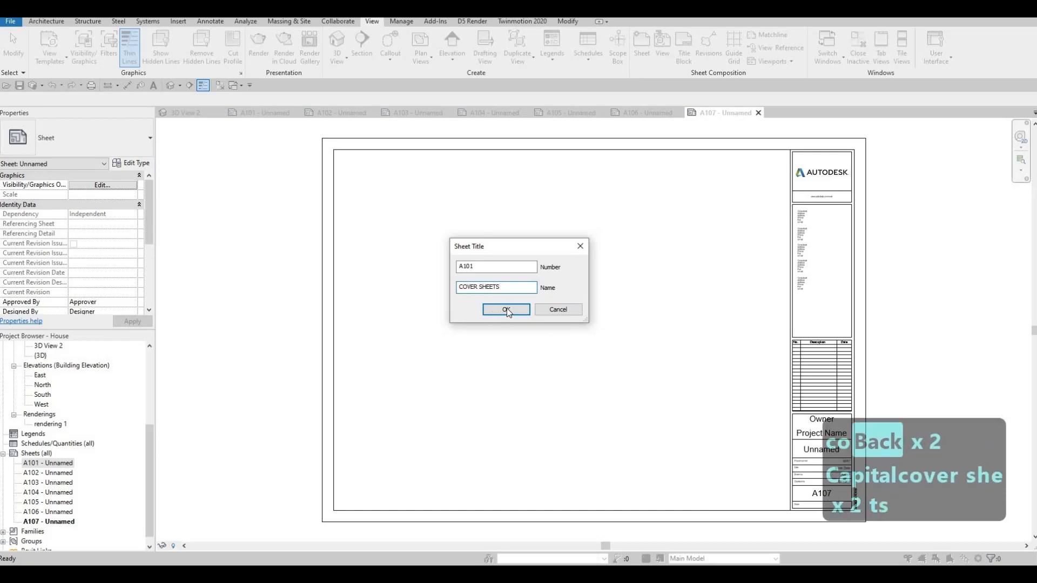
left_click(507, 308)
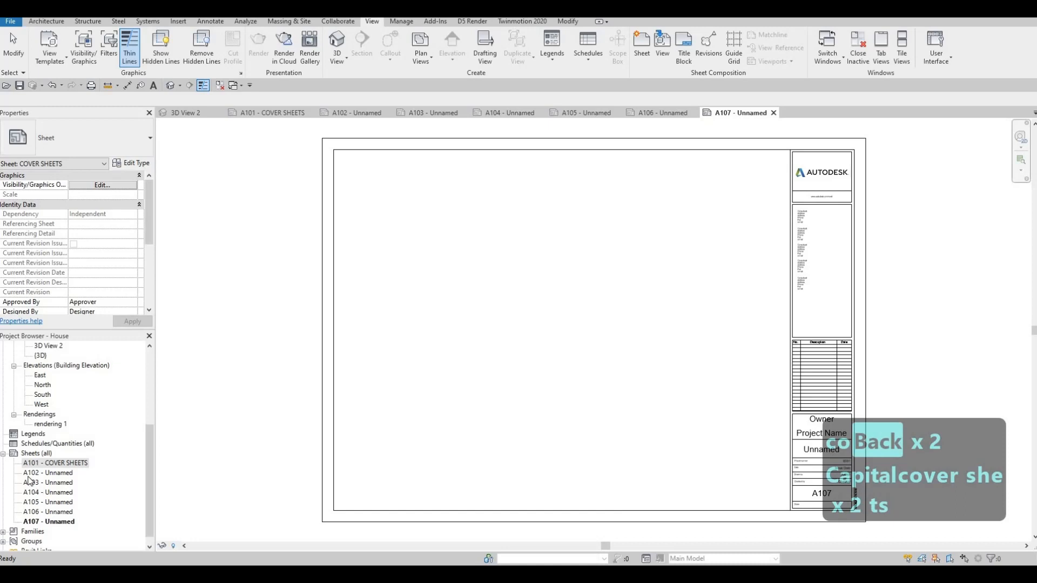
Try to name sheet A102 SITE PLAN directly in its title block.
left_click(354, 113)
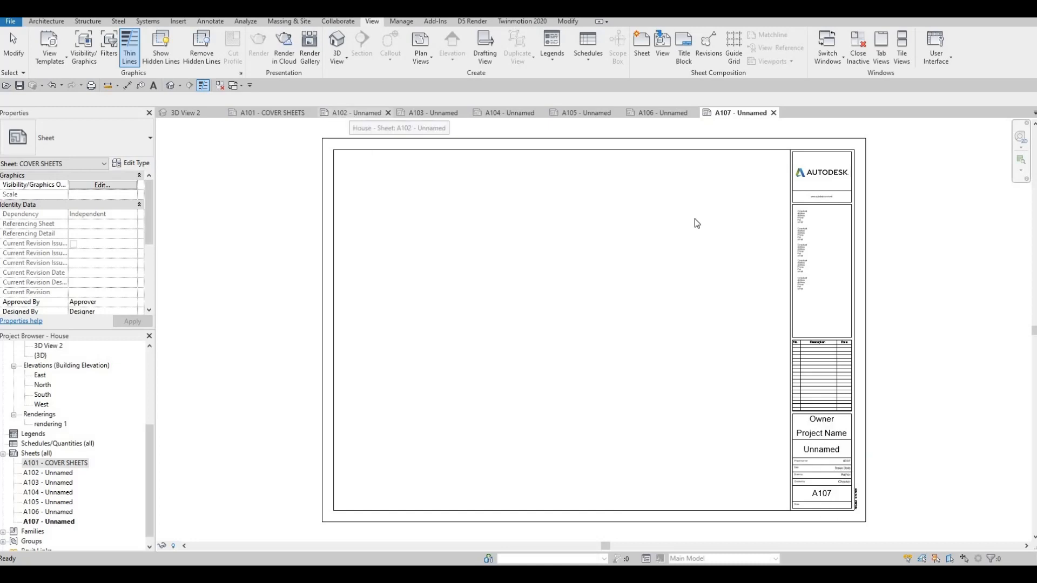
double_click(828, 494)
left_click(828, 494)
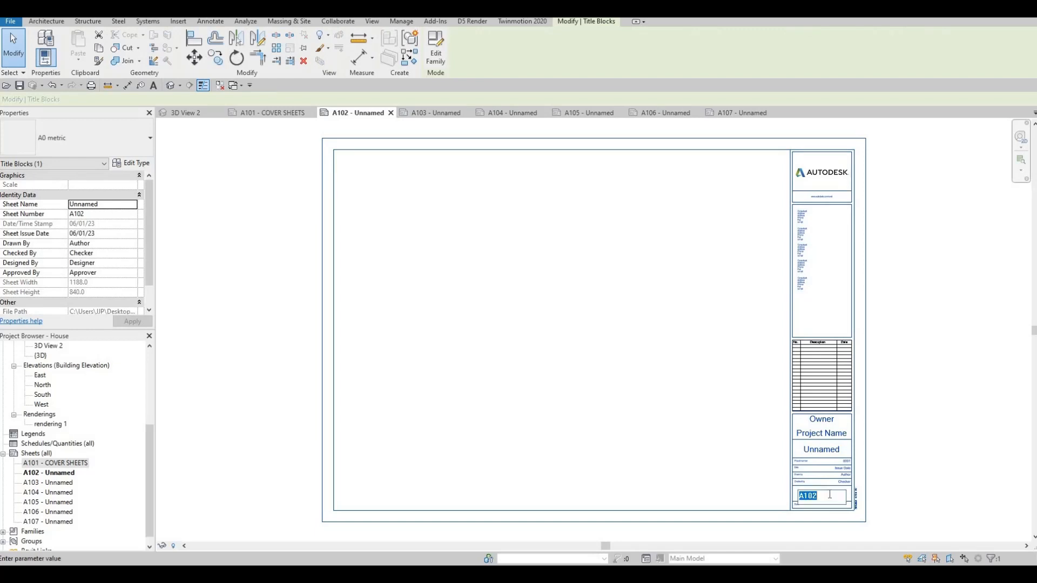
left_click(832, 452)
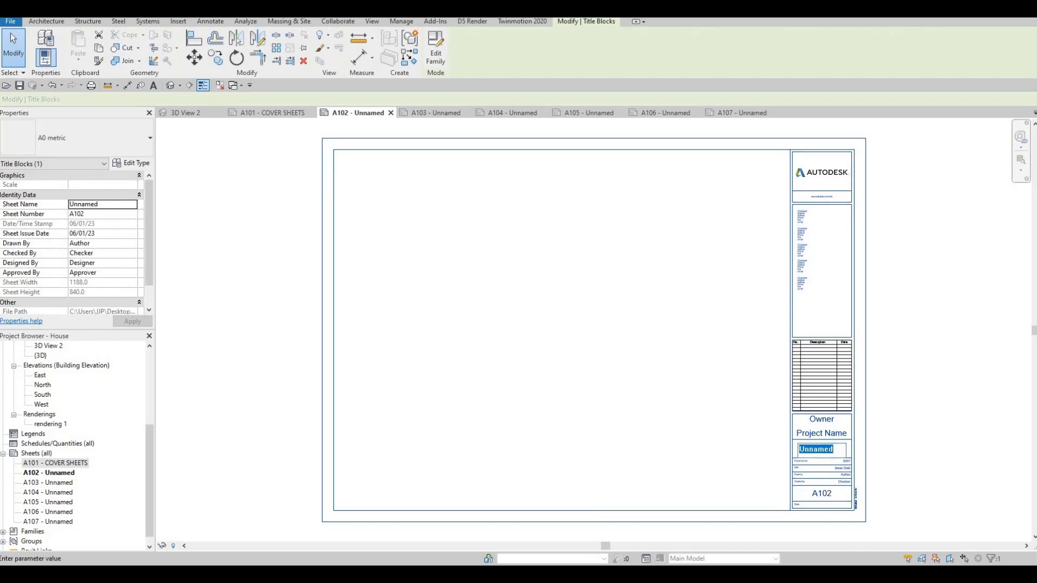
type("SI")
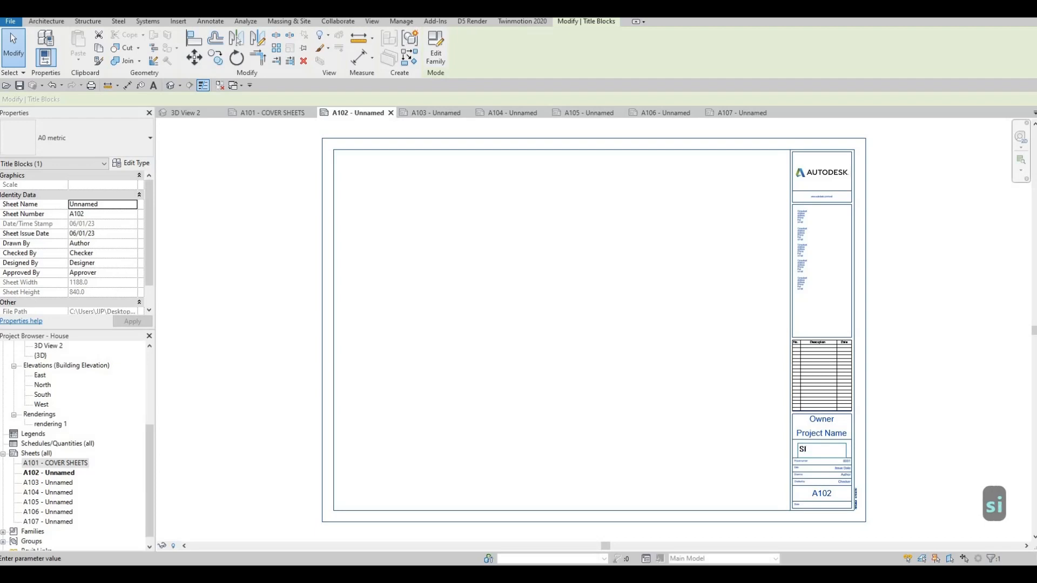
type("TE PLAN")
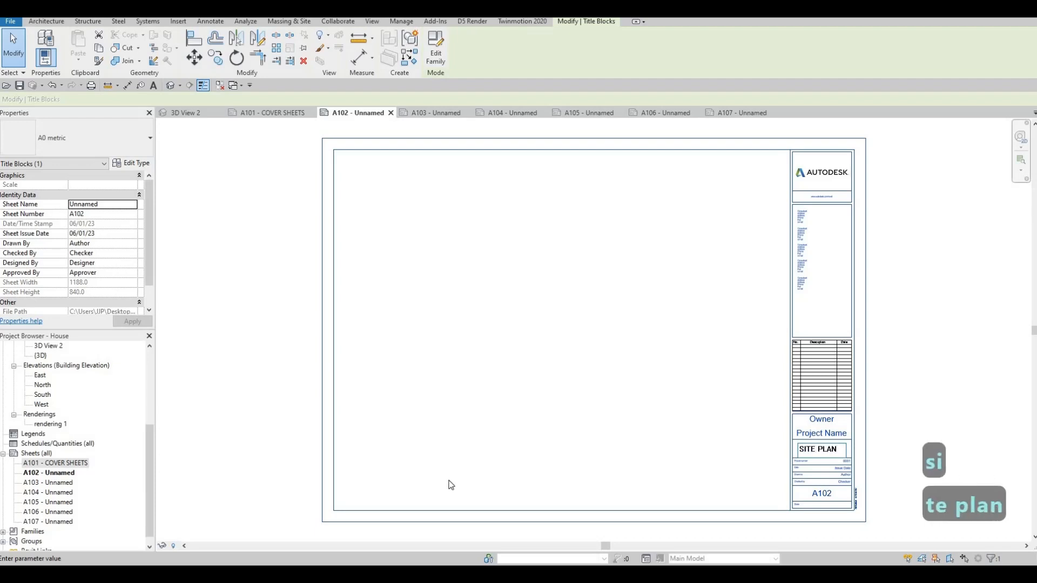
left_click(436, 113)
left_click(820, 450)
left_click(820, 451)
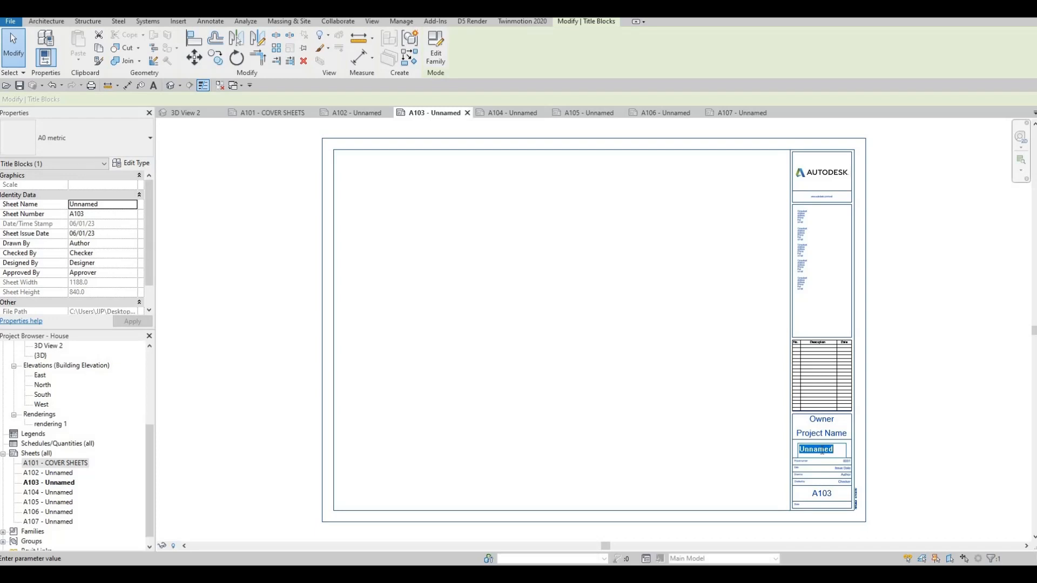
Return to sheet A102 and set its title block's sheet name to SITE PLAN.
left_click(367, 112)
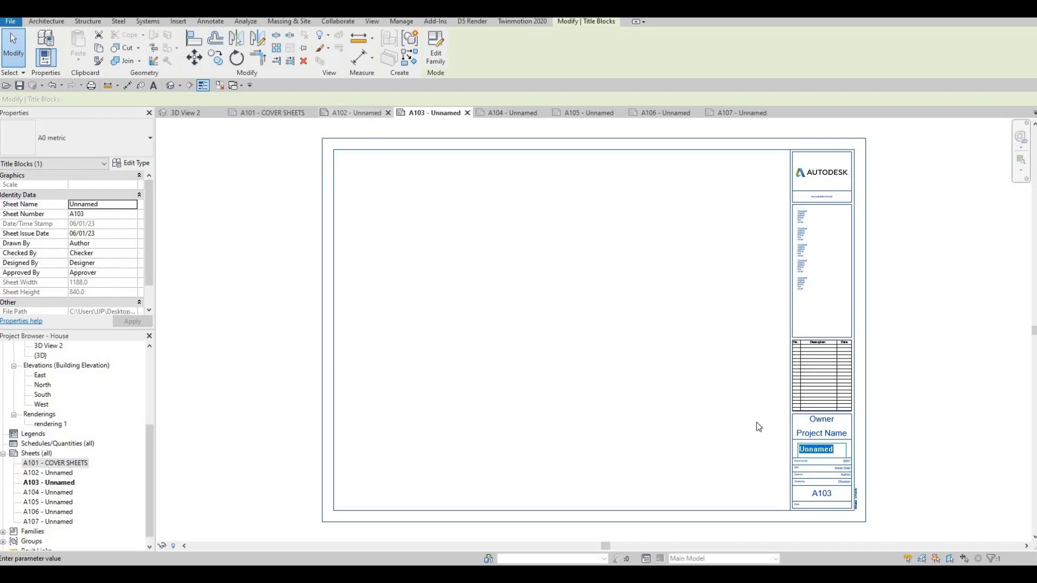
double_click(820, 448)
type("SITE PLAN")
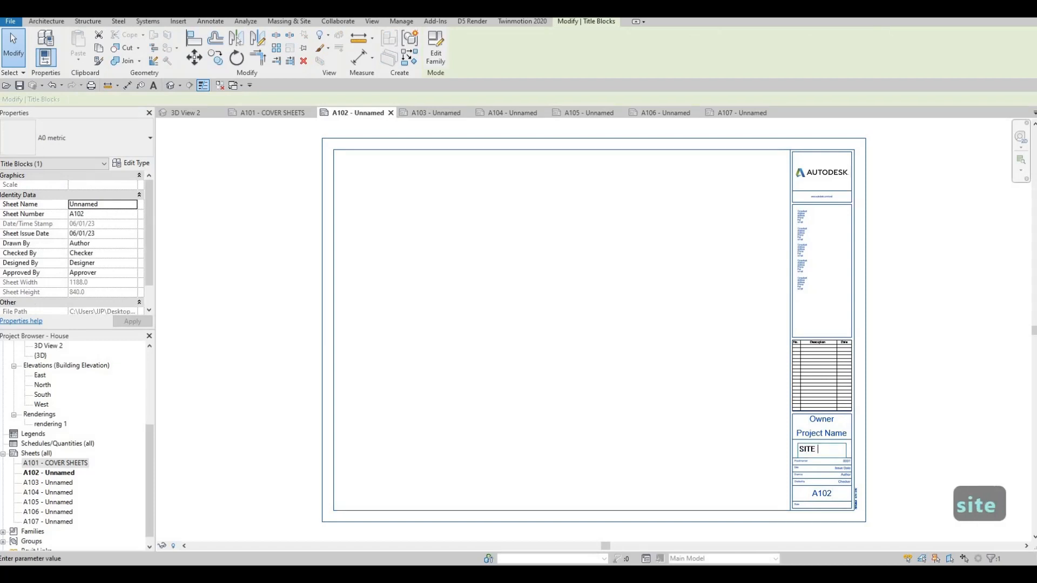
left_click(707, 347)
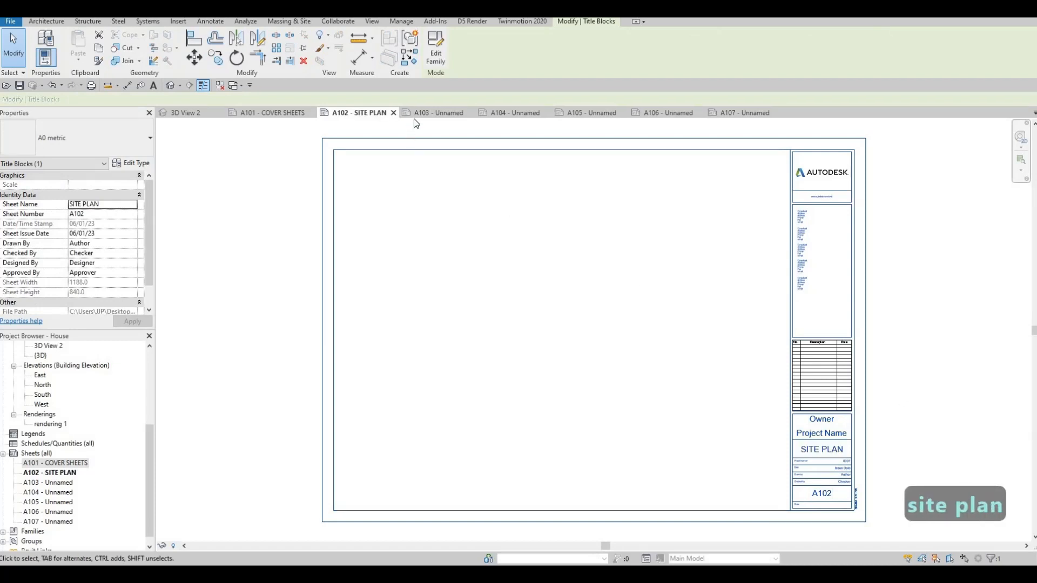
Name sheet A103 FIRST FLOOR in its title block.
left_click(425, 112)
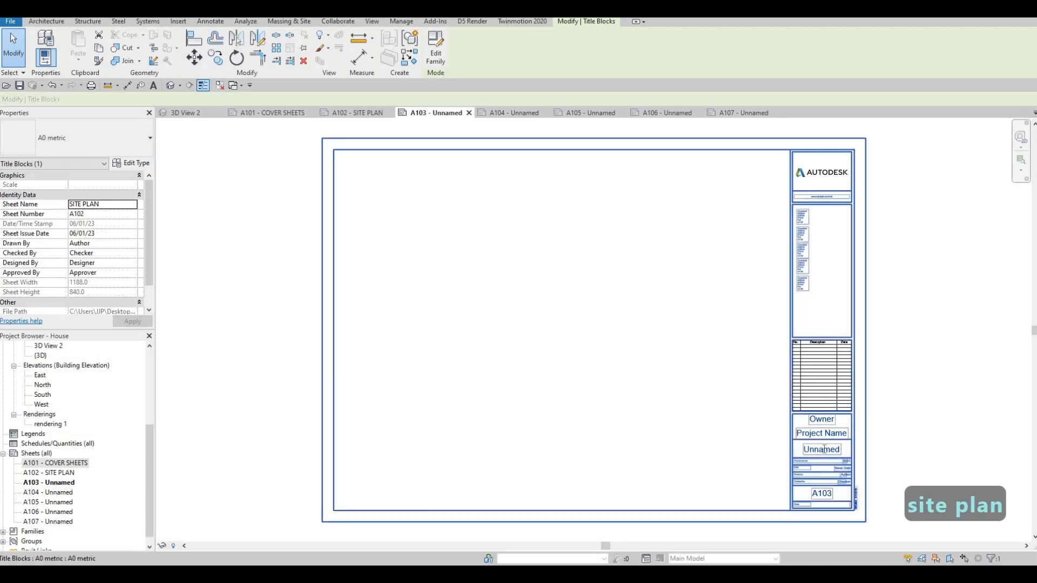
left_click(819, 453)
left_click(819, 450)
type("FIR")
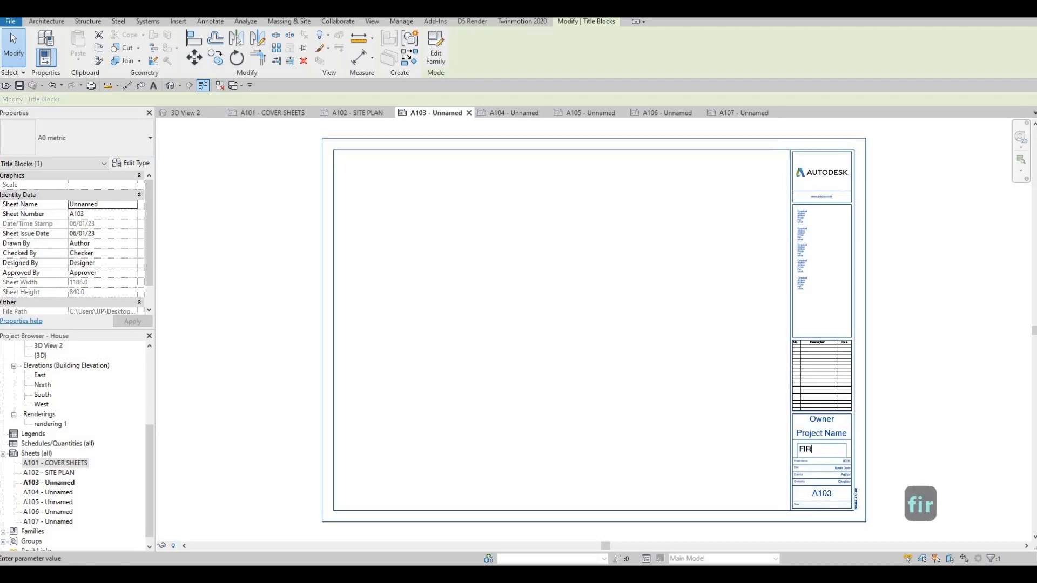
type("ST FLOOR")
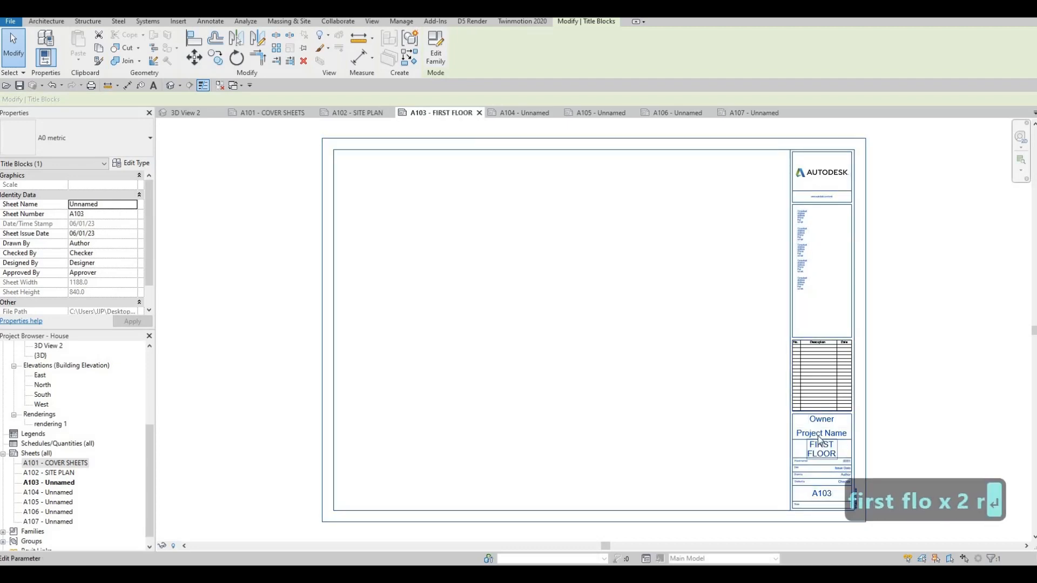
key("Return")
Set the owner to ACD and the project name to HOUSE in sheet A103's title block.
left_click(823, 420)
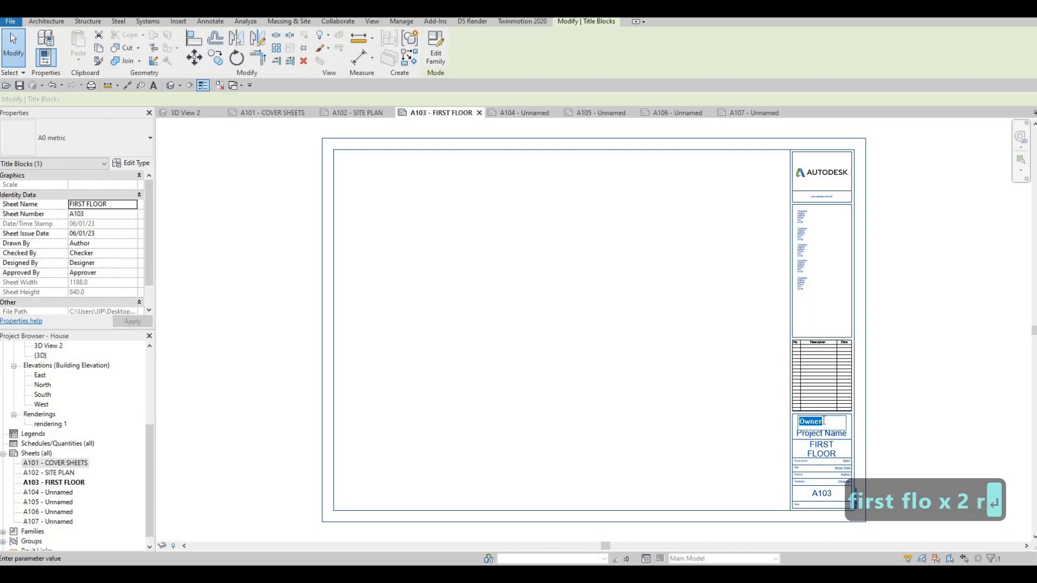
type("ACD")
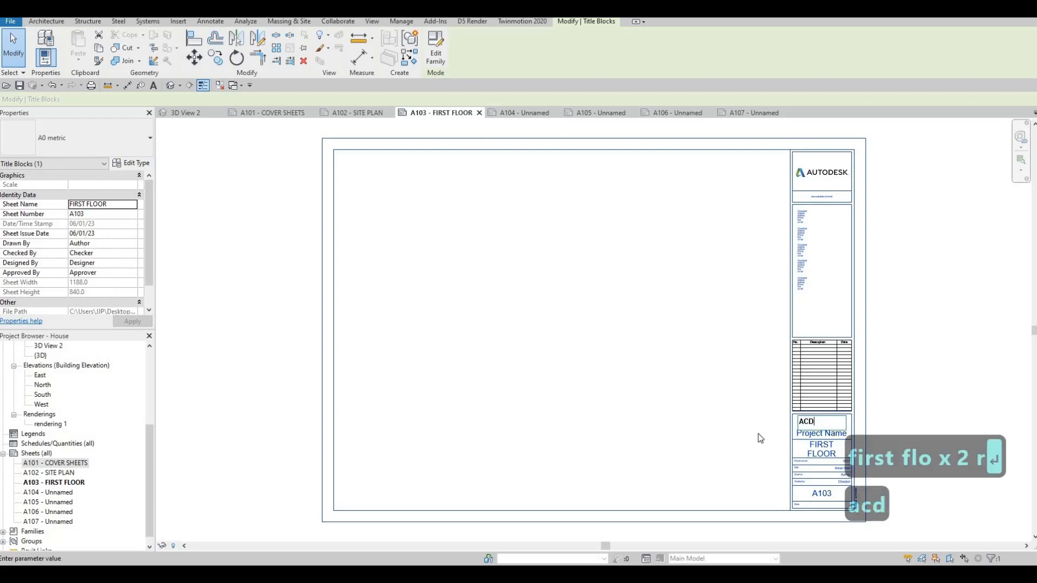
left_click(820, 435)
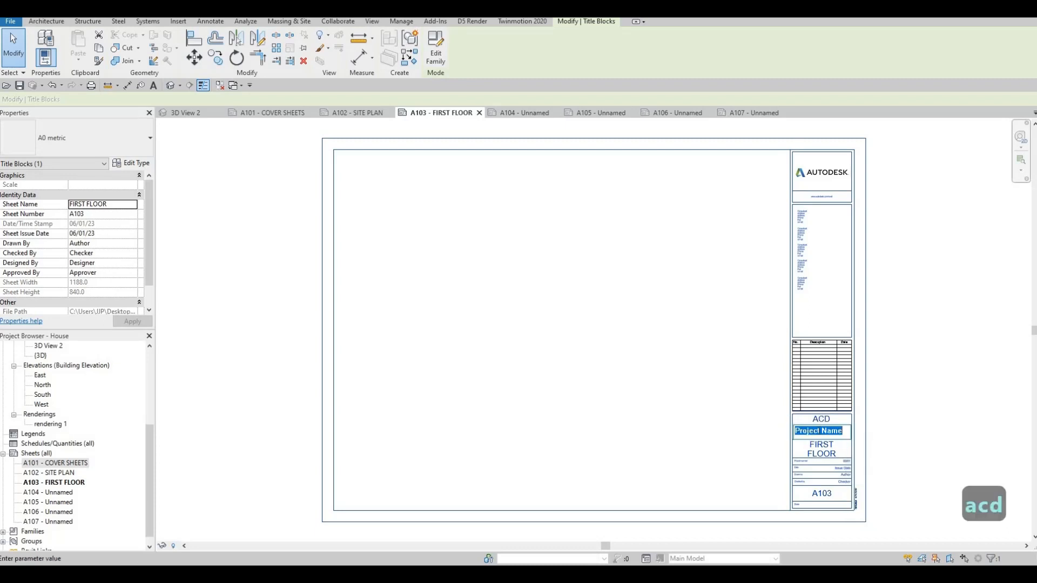
left_click(819, 432)
left_click_drag(832, 430, 795, 431)
type("house")
key("BackSpace")
key("BackSpace")
key("BackSpace")
key("BackSpace")
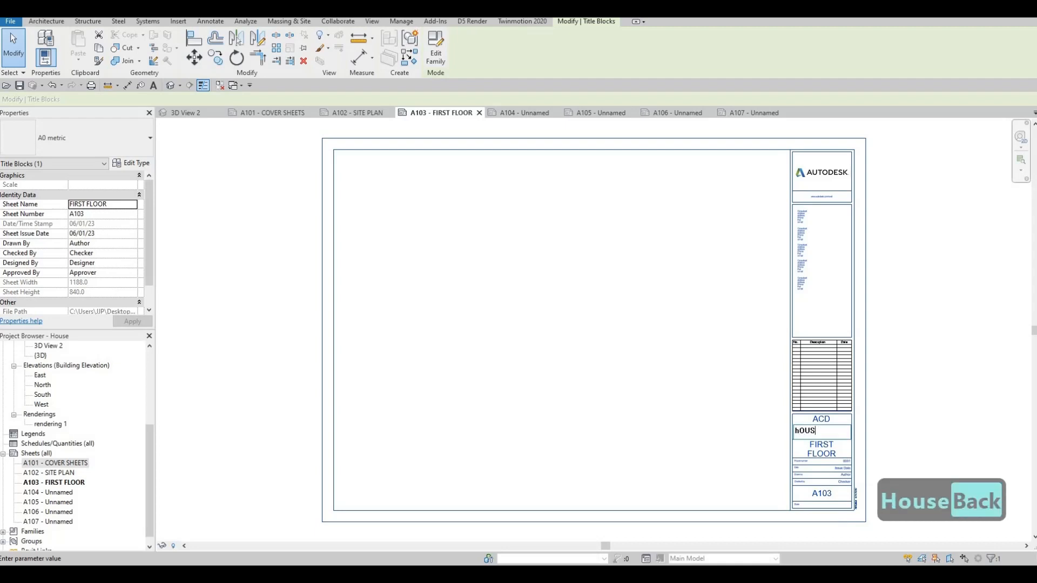
key("BackSpace")
type("HOUSE")
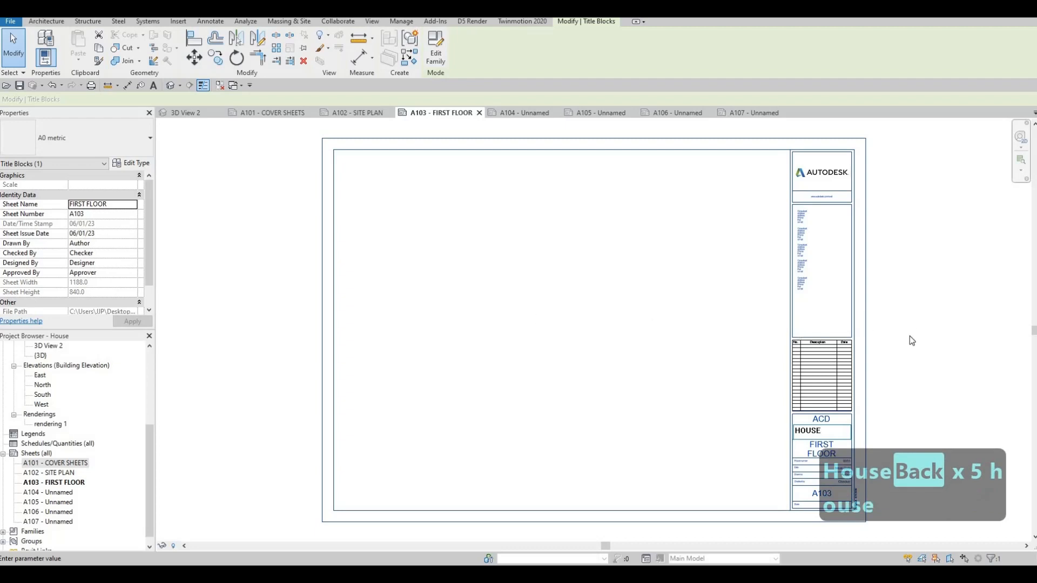
left_click(690, 437)
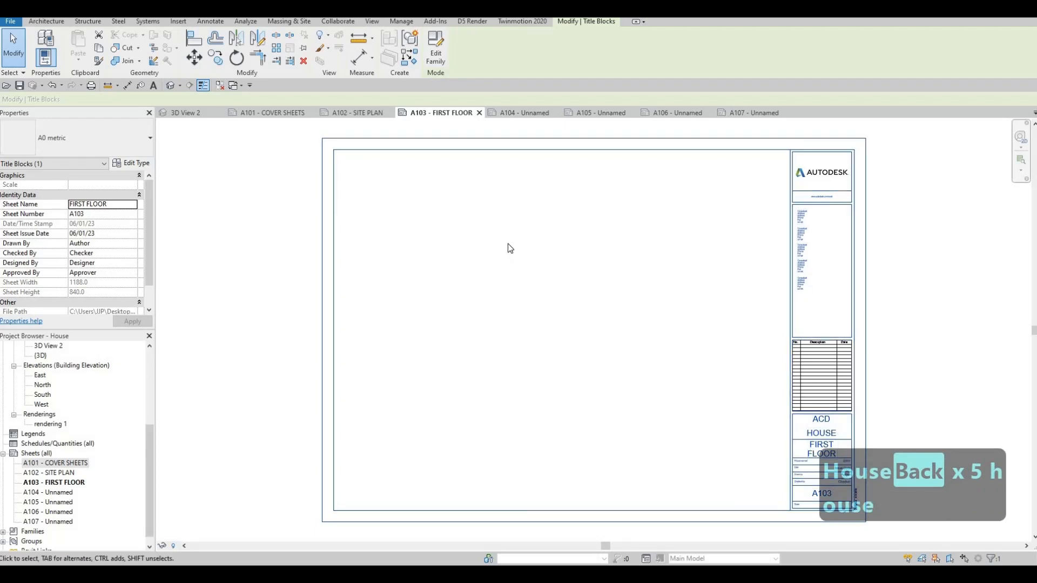
Name sheet A104 SECOND FLOOR in its title block.
left_click(523, 112)
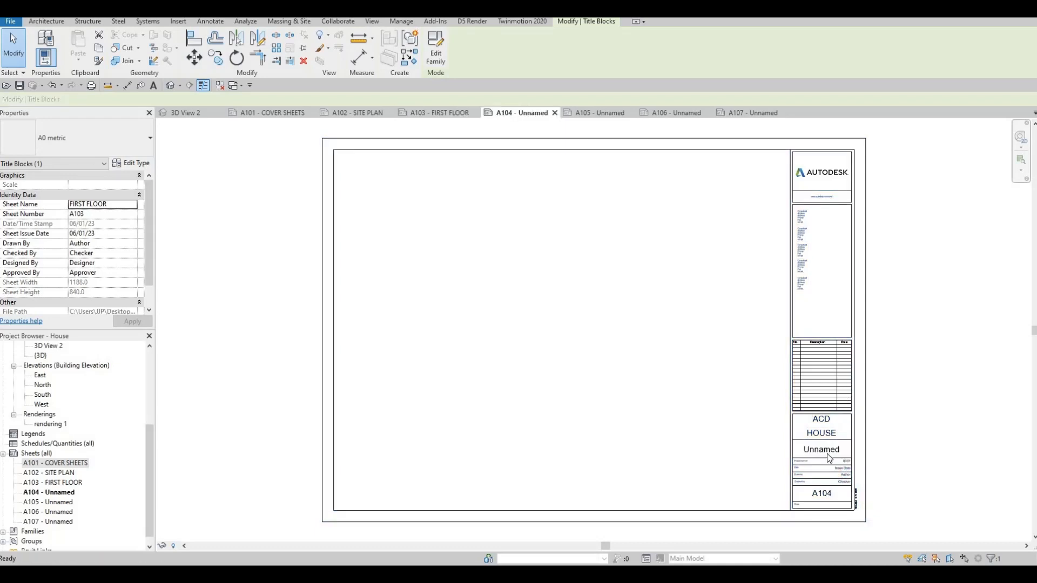
left_click(821, 449)
type("S")
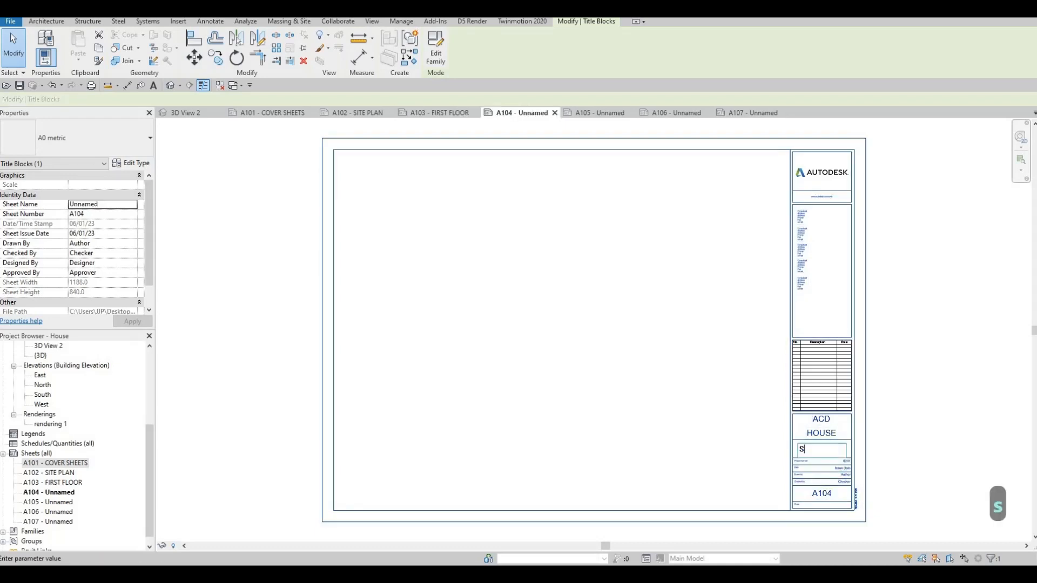
type("ECOND FLOOR")
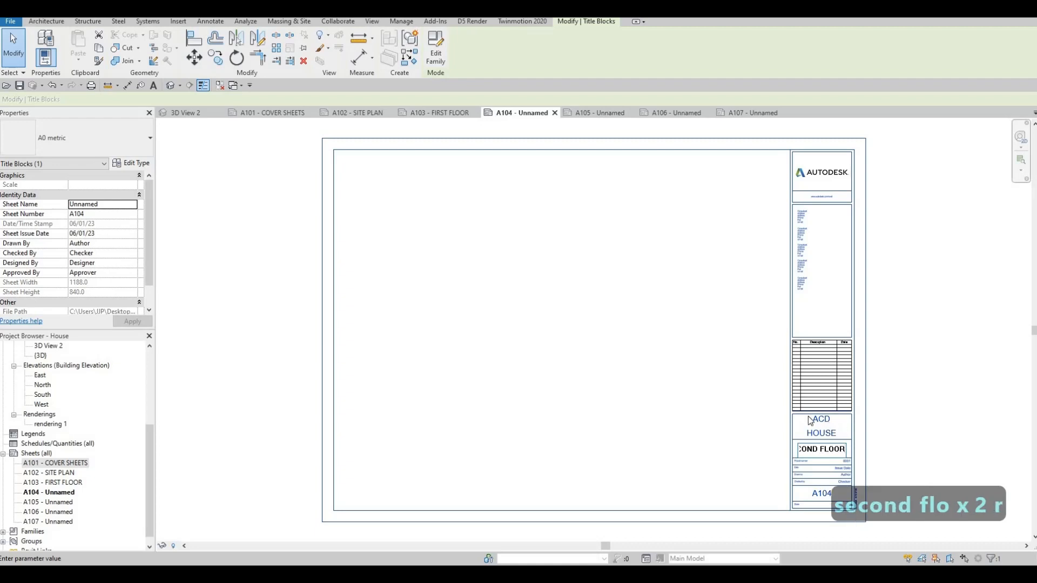
left_click(622, 344)
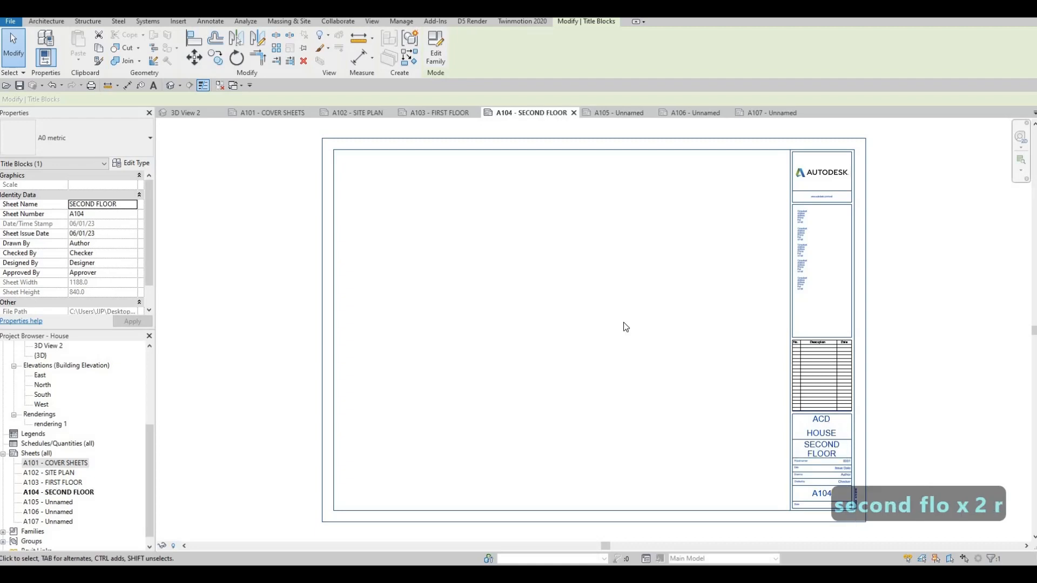
Name sheet A105 SECTIONS in its title block.
left_click(614, 115)
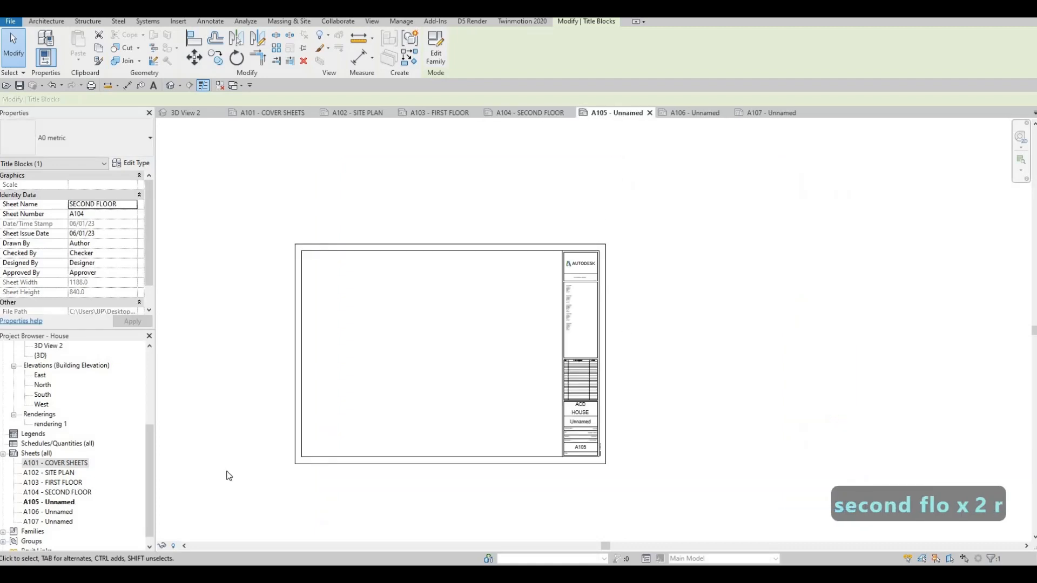
scroll(582, 422, "up", 5)
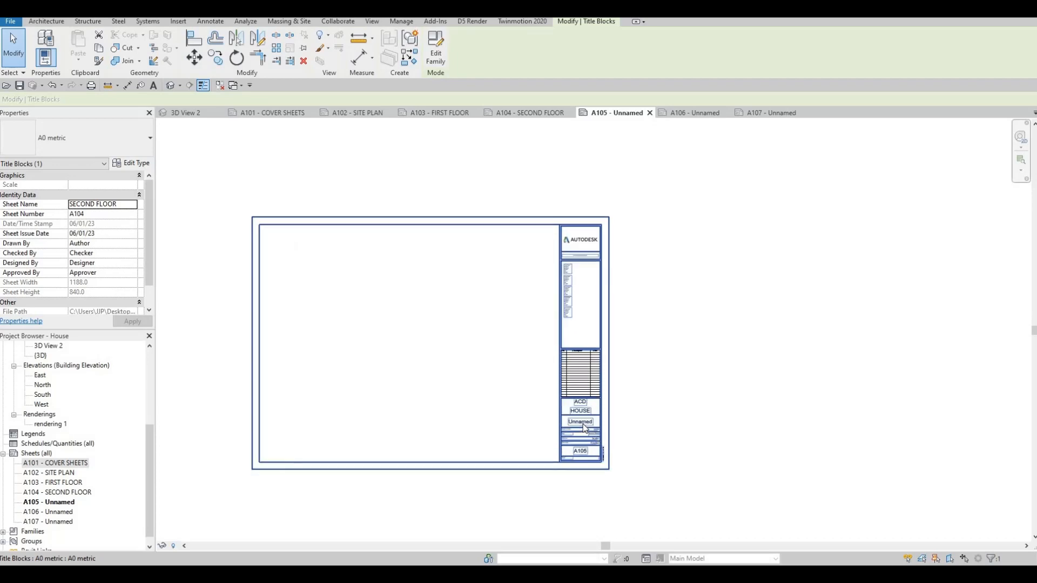
left_click(586, 423)
left_click(586, 422)
type("S")
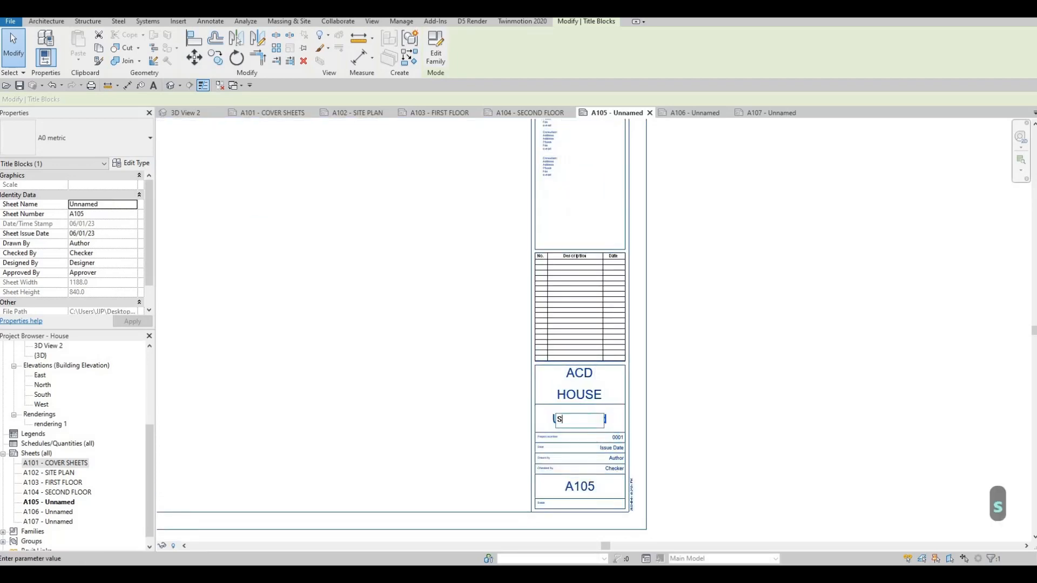
type("ECTIONS")
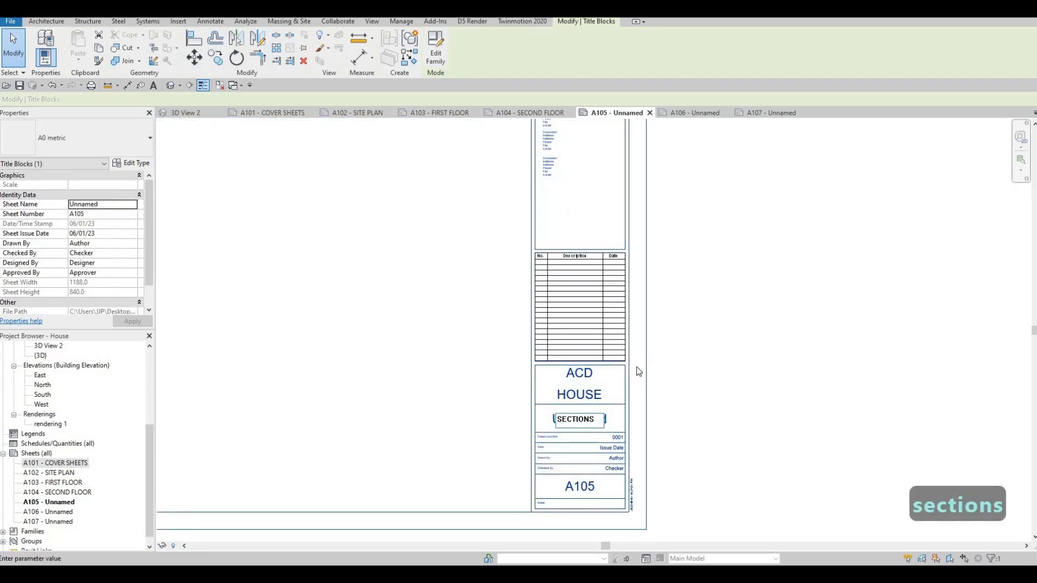
left_click(707, 141)
Name sheet A106 ELEVATIONS in its title block.
left_click(694, 112)
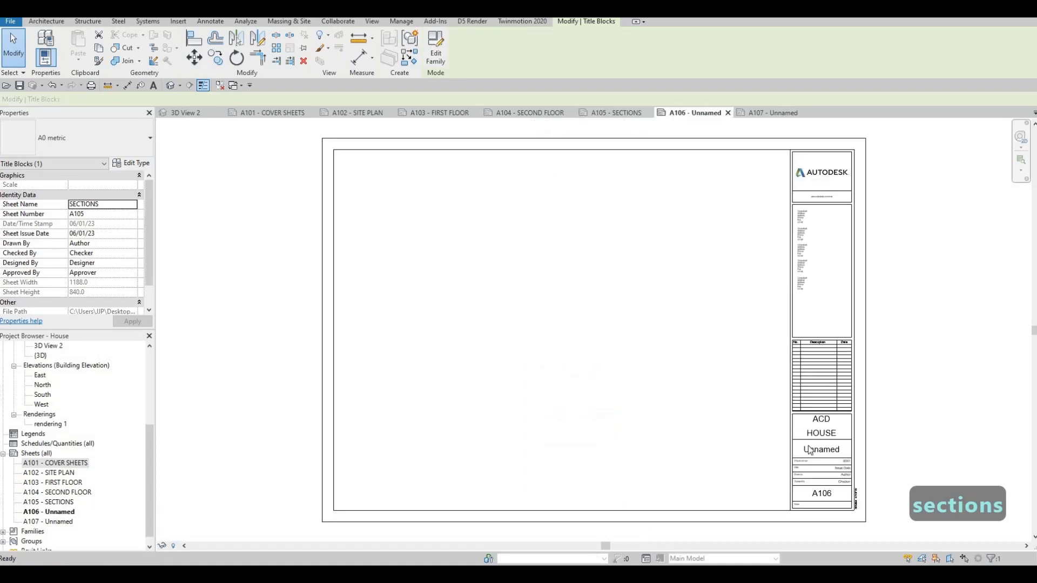
left_click(816, 453)
left_click(816, 451)
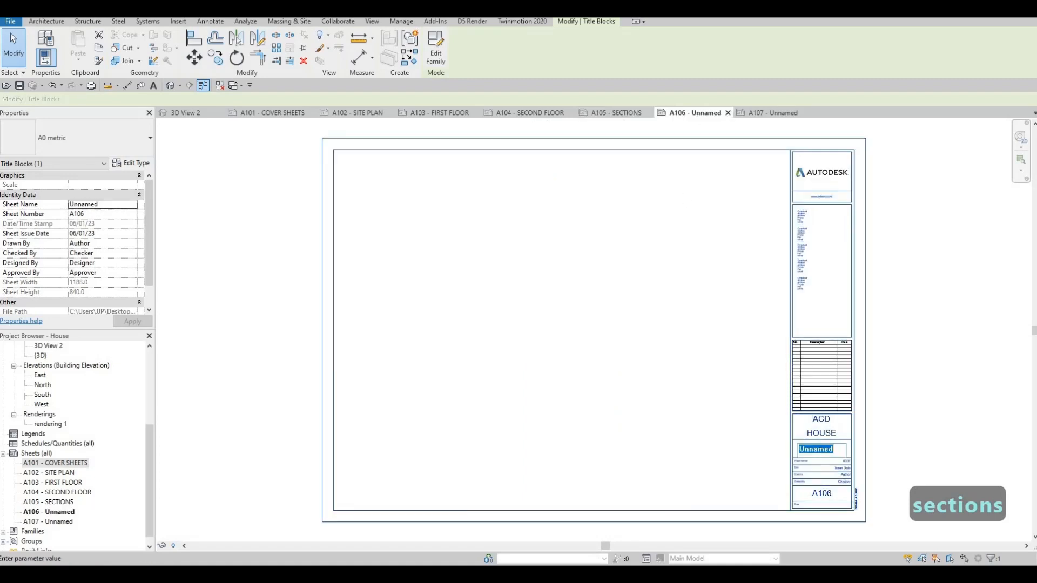
type("ELEVATIONS")
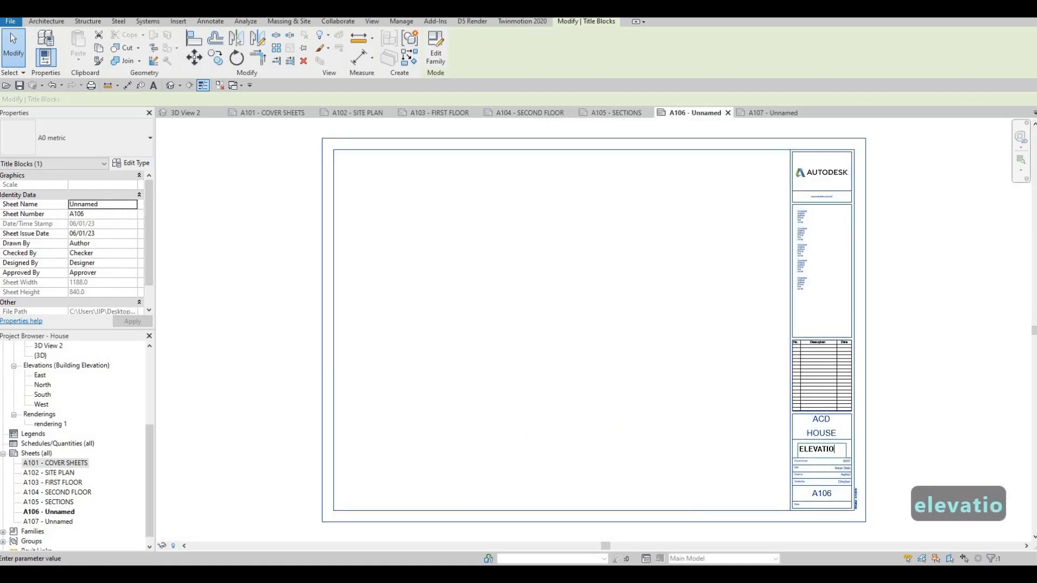
left_click(786, 111)
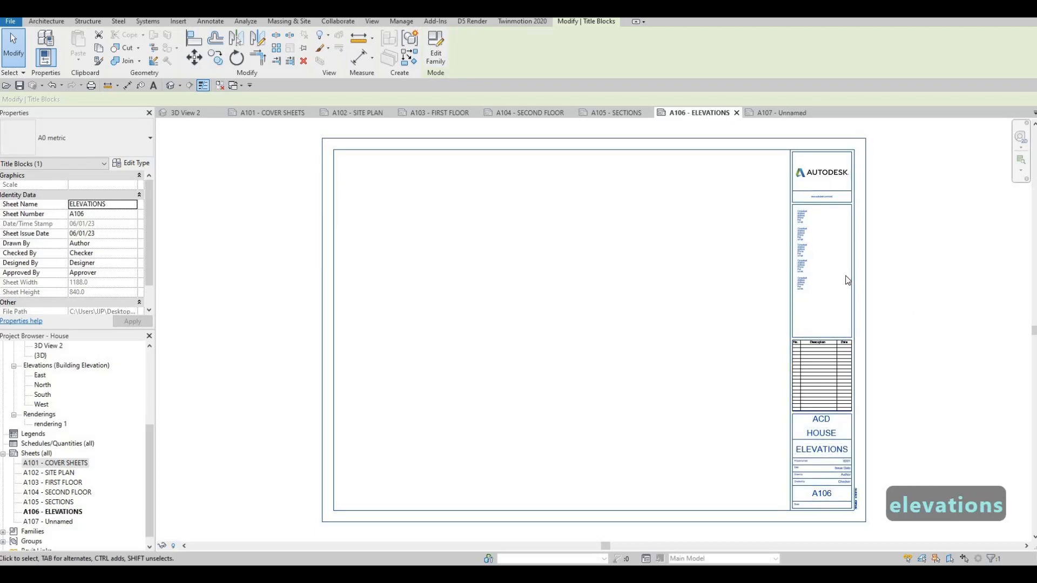
Name sheet A107 ELEVATIONS in its title block.
left_click(786, 111)
left_click(830, 453)
left_click(830, 451)
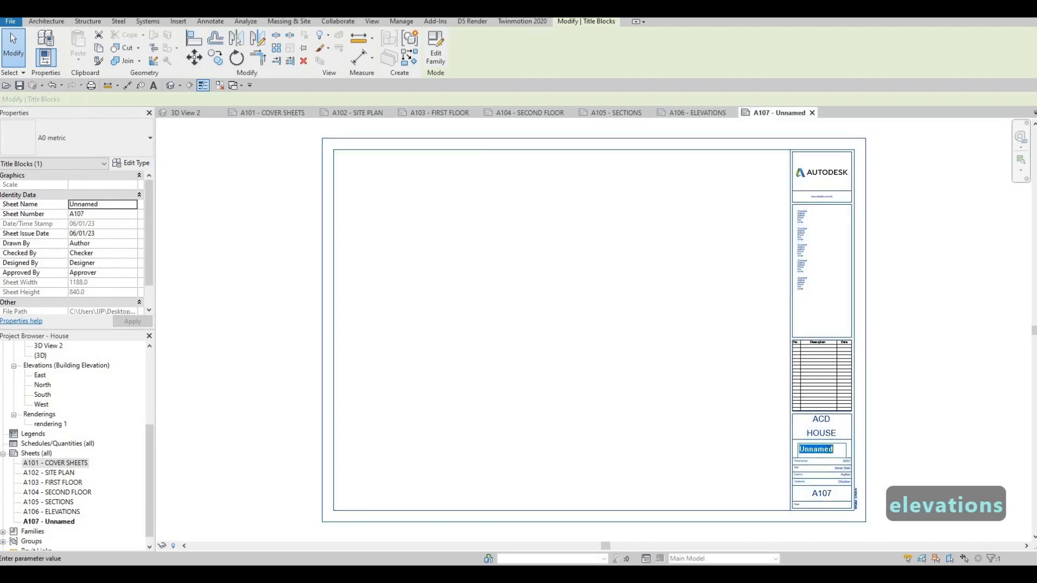
type("ELEVATIONS")
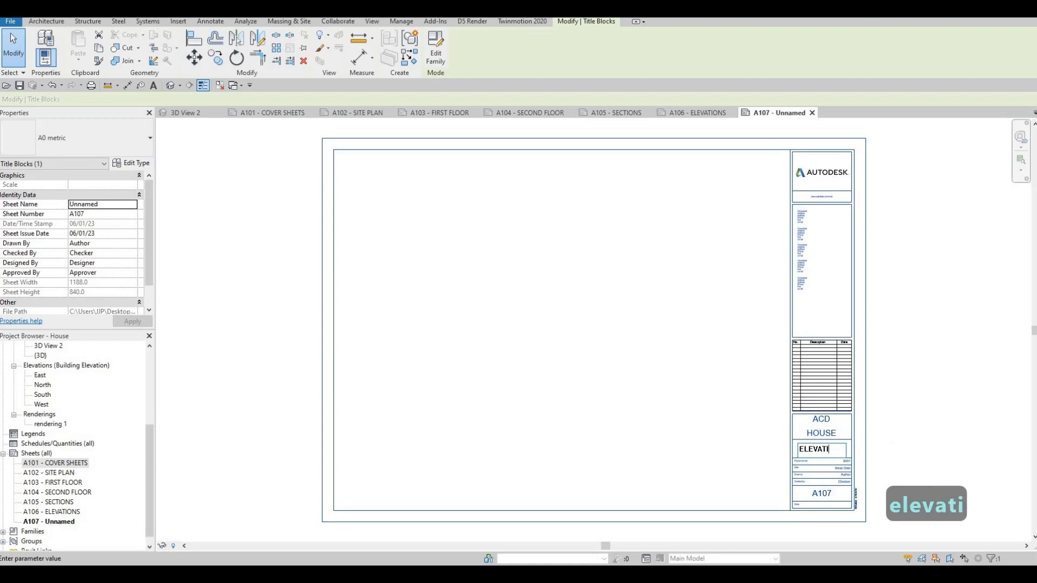
left_click(902, 264)
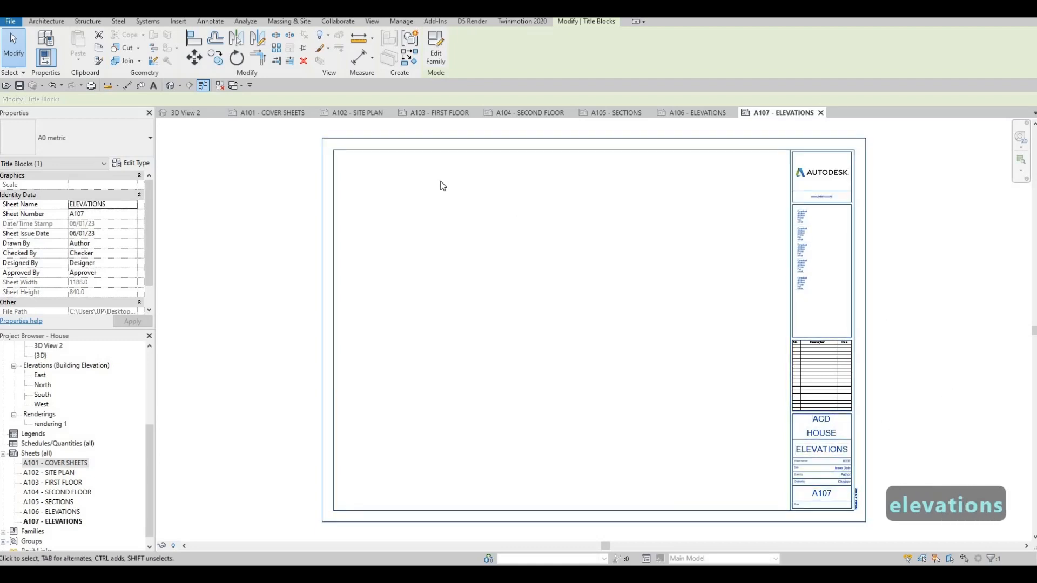
Place the rendering 1 view in the upper-left area of sheet A101 COVER SHEETS and set its viewport type to No Title.
left_click(279, 113)
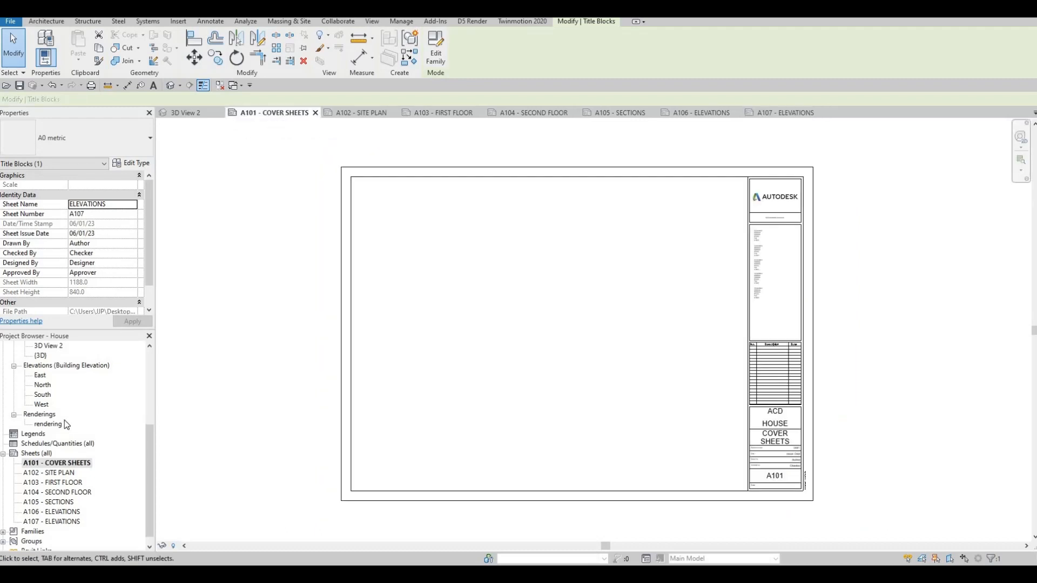
scroll(54, 453, "up", 2)
left_click(52, 463)
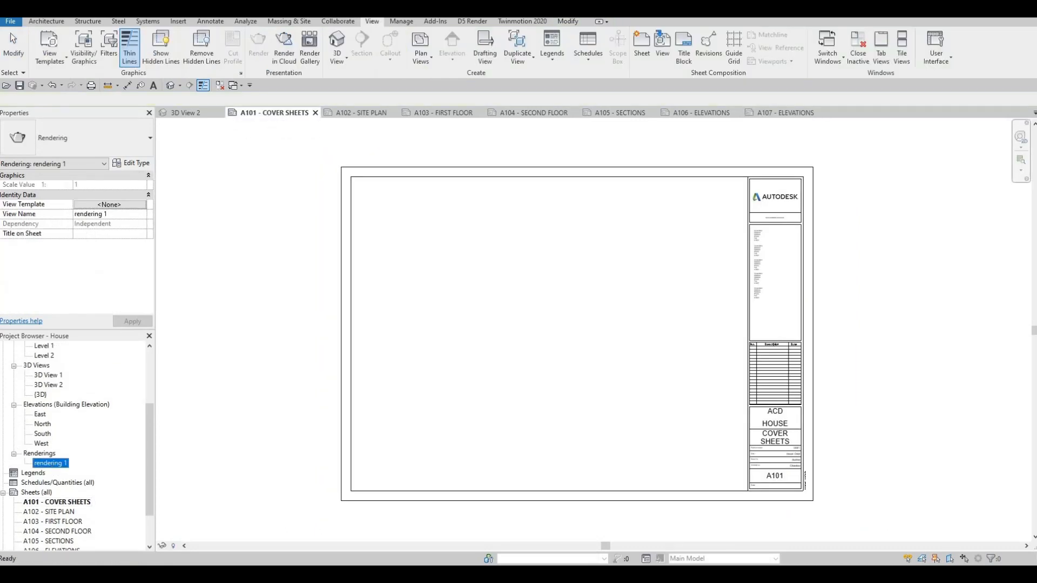
left_click_drag(526, 312, 458, 250)
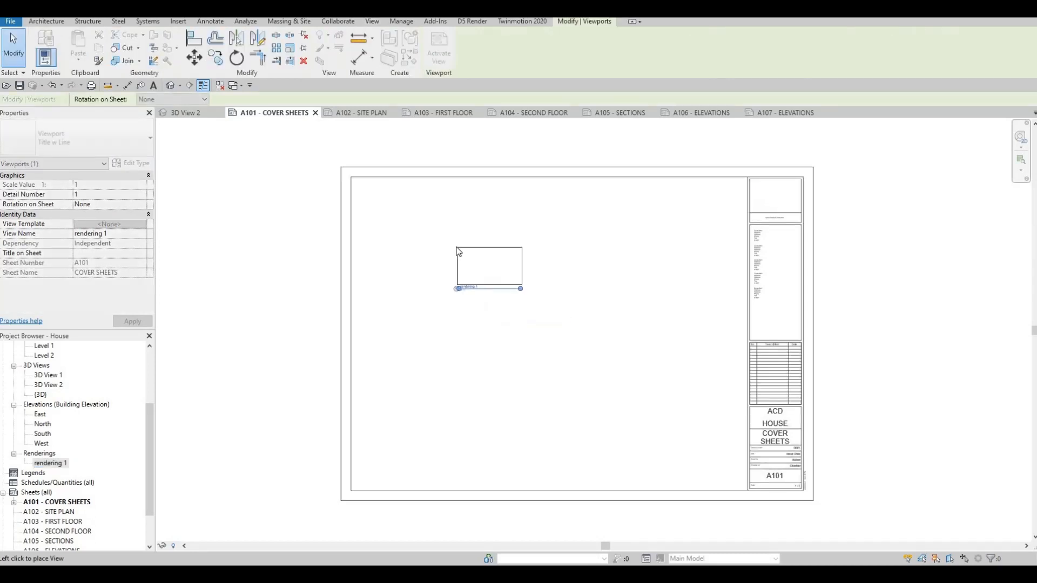
left_click(457, 248)
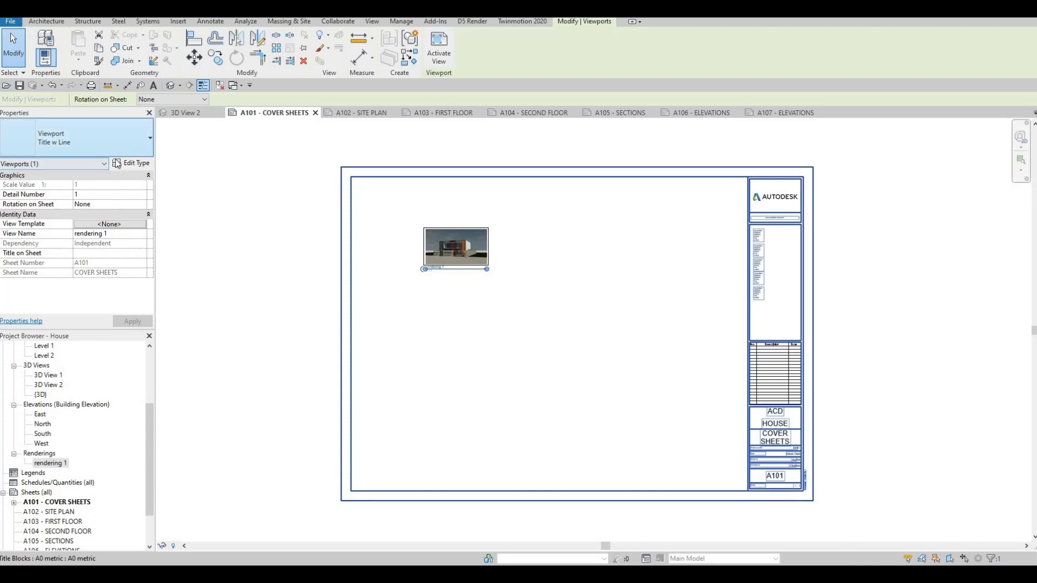
left_click(65, 141)
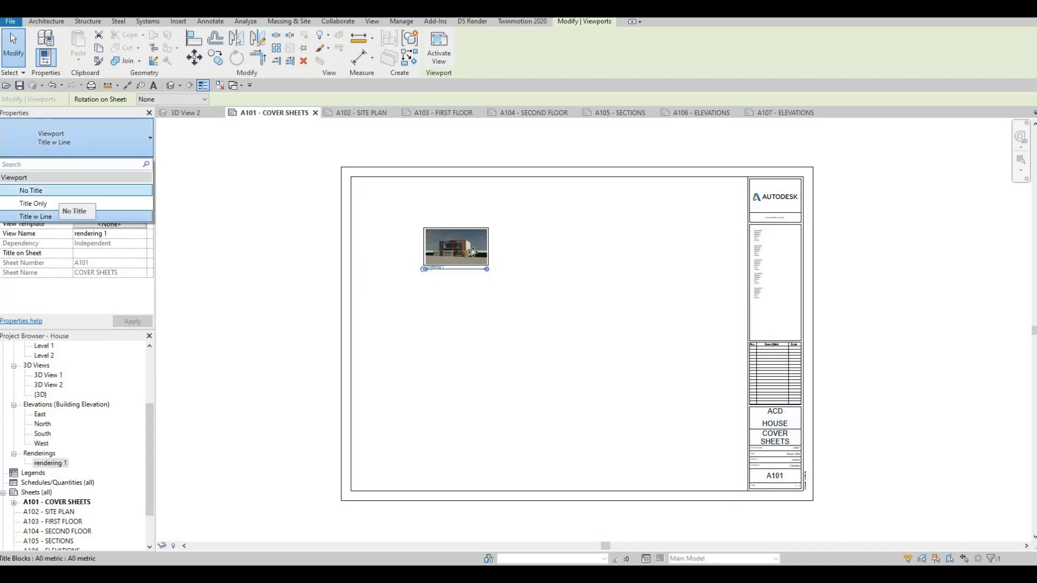
left_click(59, 193)
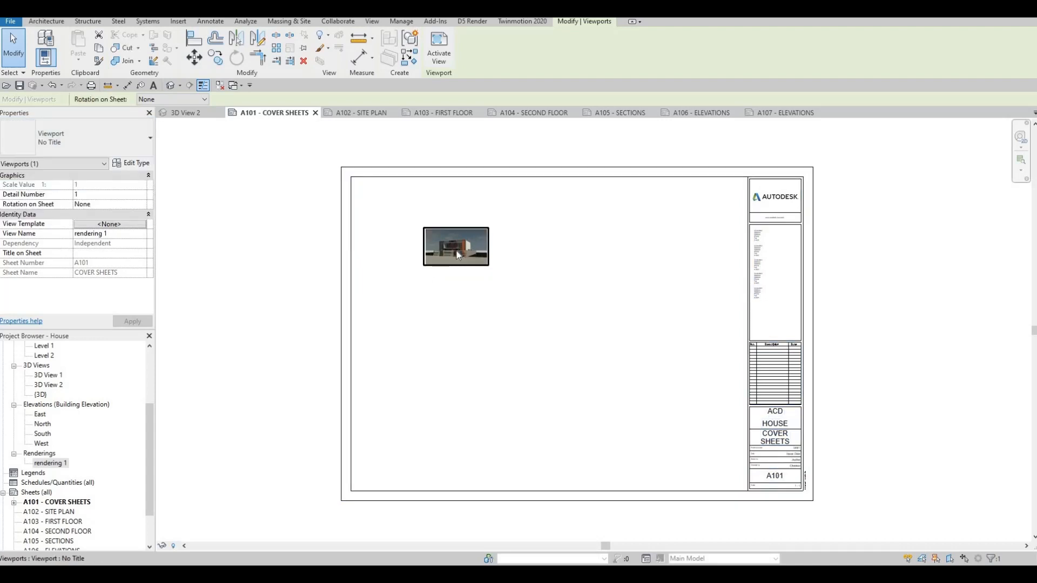
Activate the rendering's viewport on the cover sheet and enlarge its image proportionally to 680 wide by 390.7 high.
double_click(456, 250)
left_click(485, 267)
left_click_drag(484, 267, 620, 346)
left_click_drag(487, 256, 437, 227)
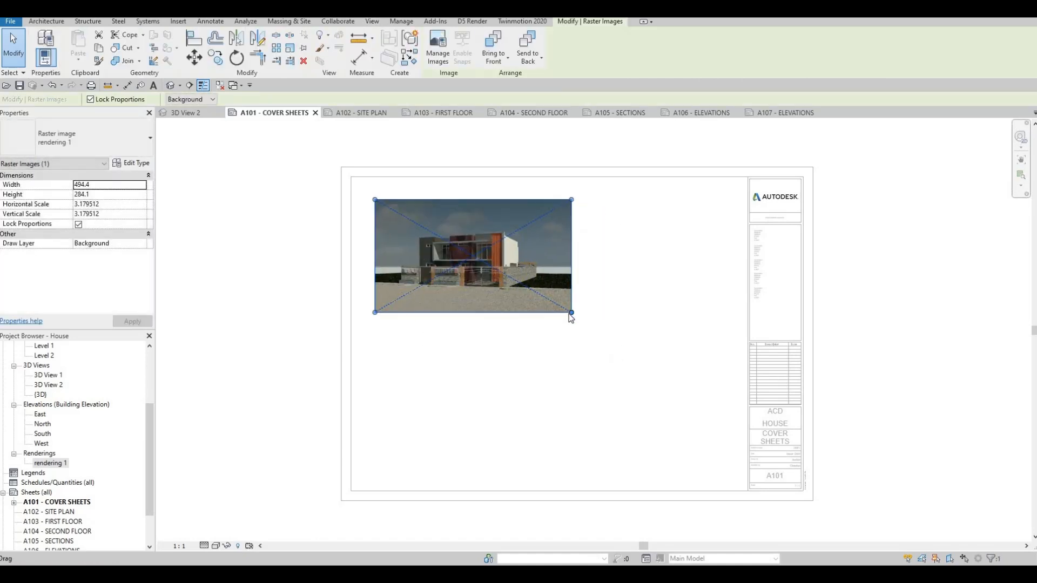
left_click_drag(569, 316, 524, 290)
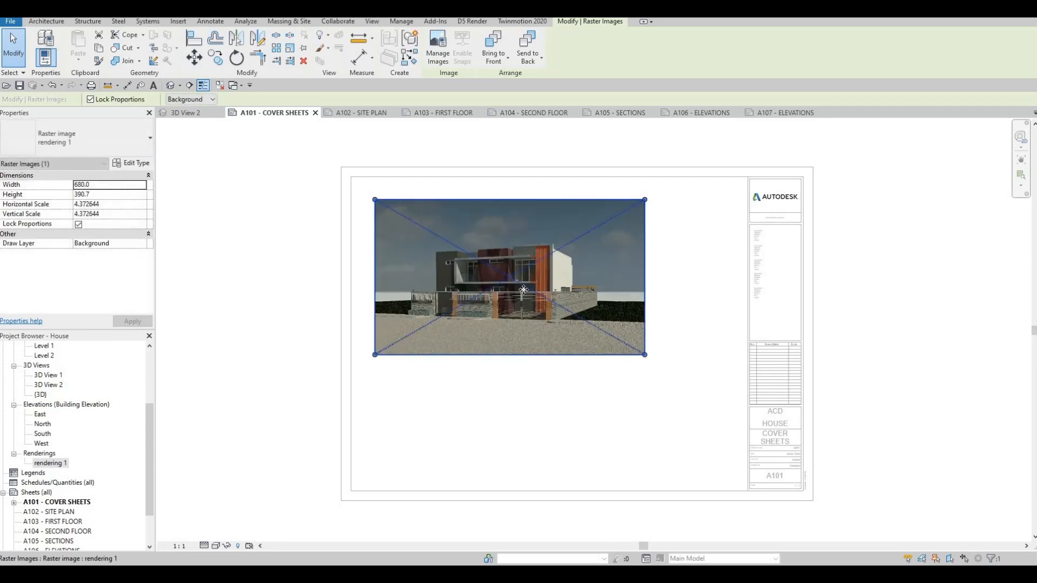
Nudge the rendering image three increments left and three up towards the cover sheet's upper-left corner.
key("Left")
key("Left")
key("Left")
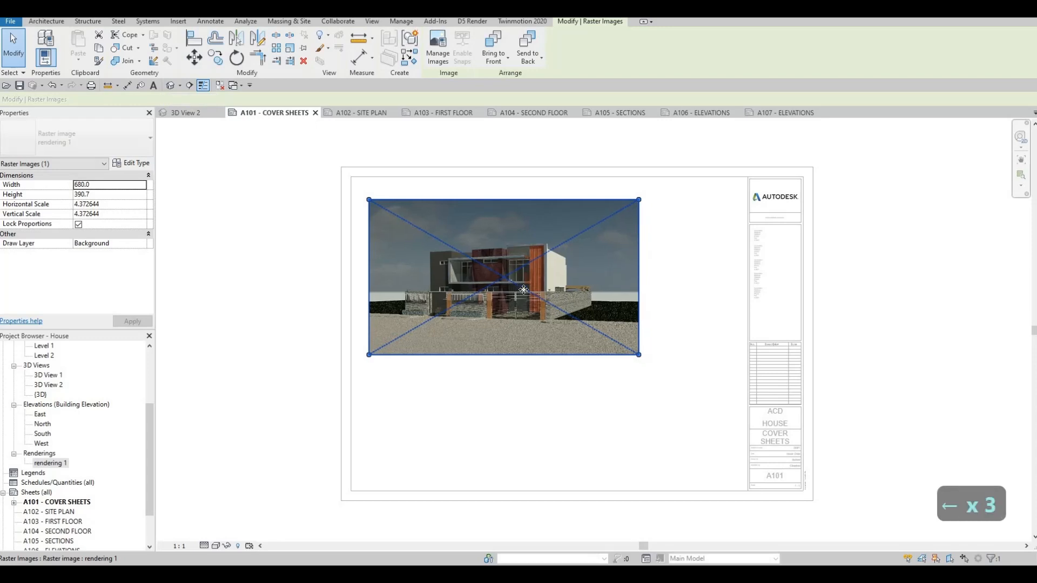
key("Up")
key("Up")
key("Up")
left_click(279, 318)
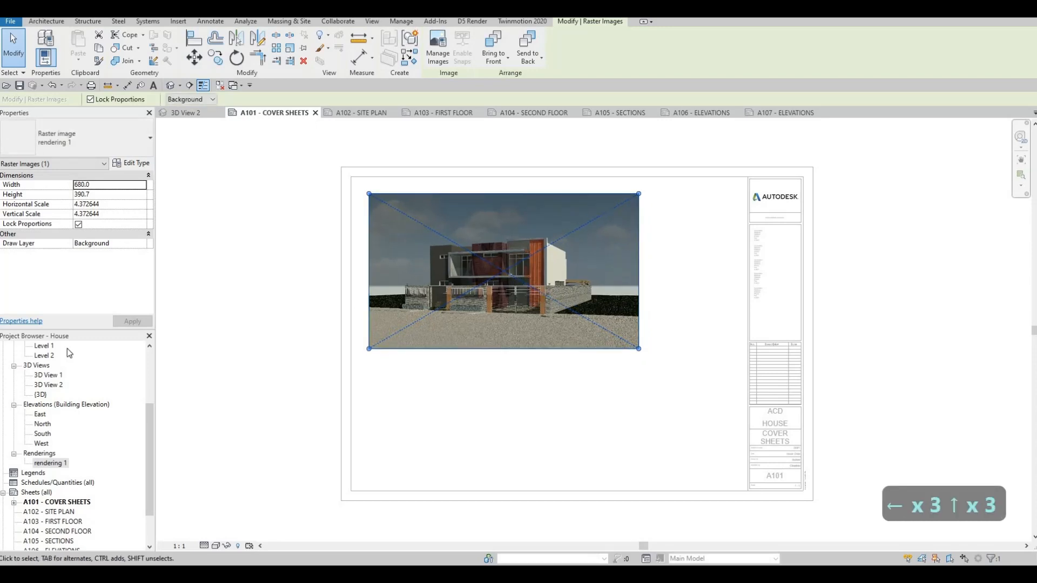
Try to place 3D View 2 below the rendering on the cover sheet.
left_click(56, 376)
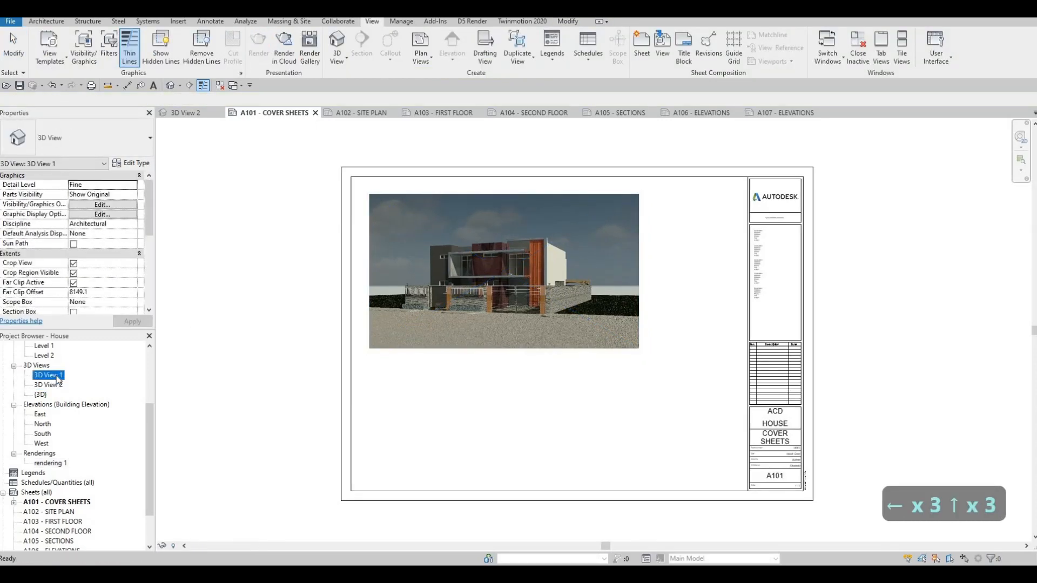
left_click_drag(52, 386, 494, 424)
left_click(493, 424)
key("Escape")
scroll(494, 424, "up", 2)
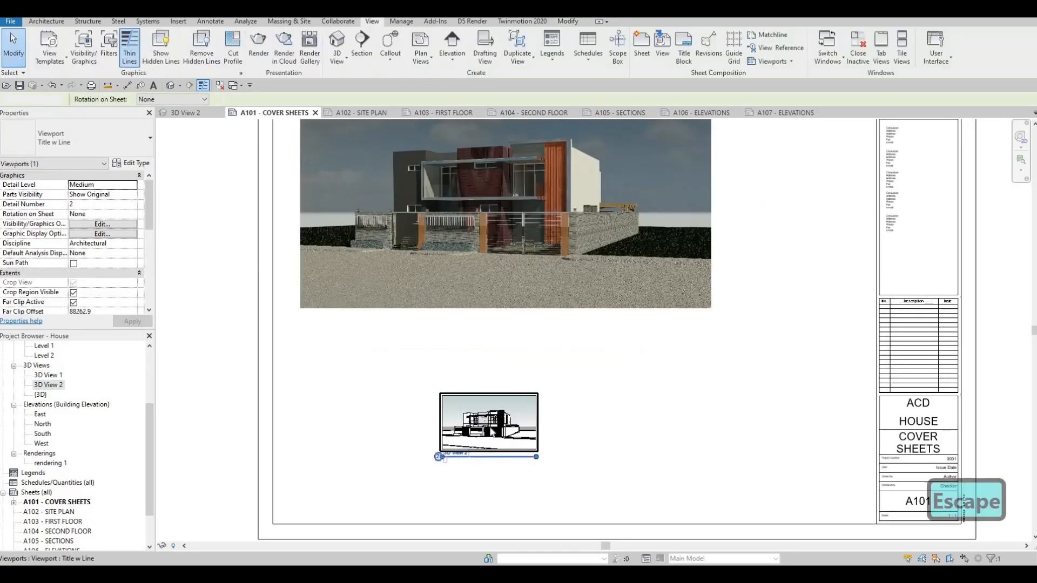
Try to enlarge the placed 3D View 2 by extending its crop region to the right and upwards.
left_click(535, 397)
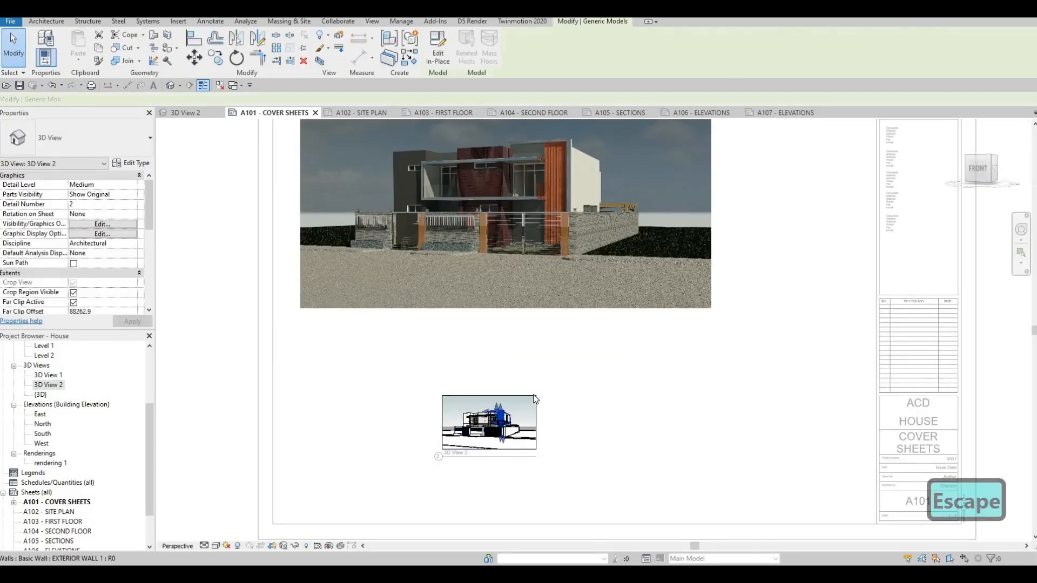
left_click(539, 398)
left_click(536, 420)
left_click_drag(536, 422, 616, 422)
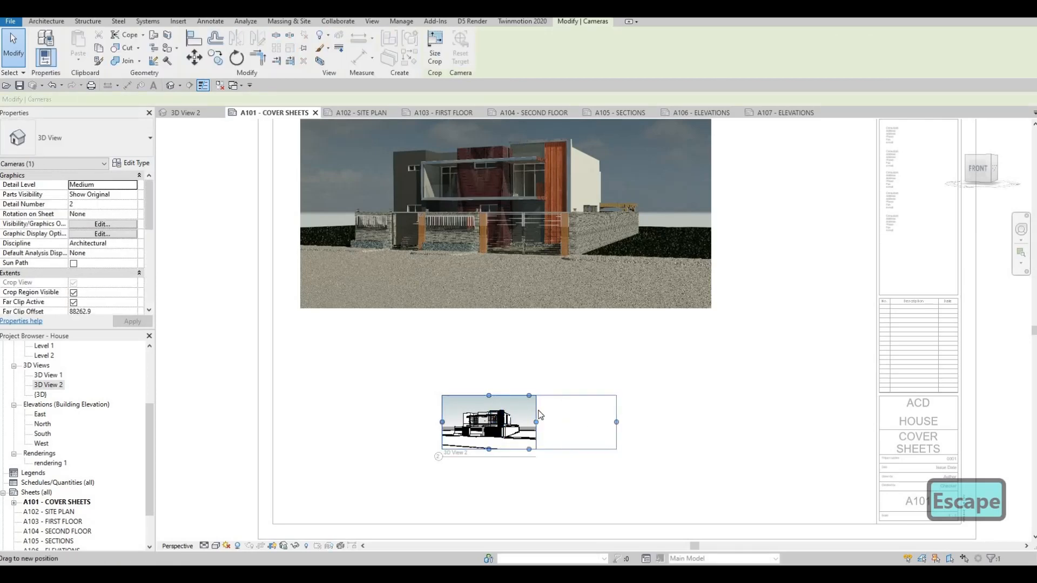
left_click_drag(528, 396, 529, 373)
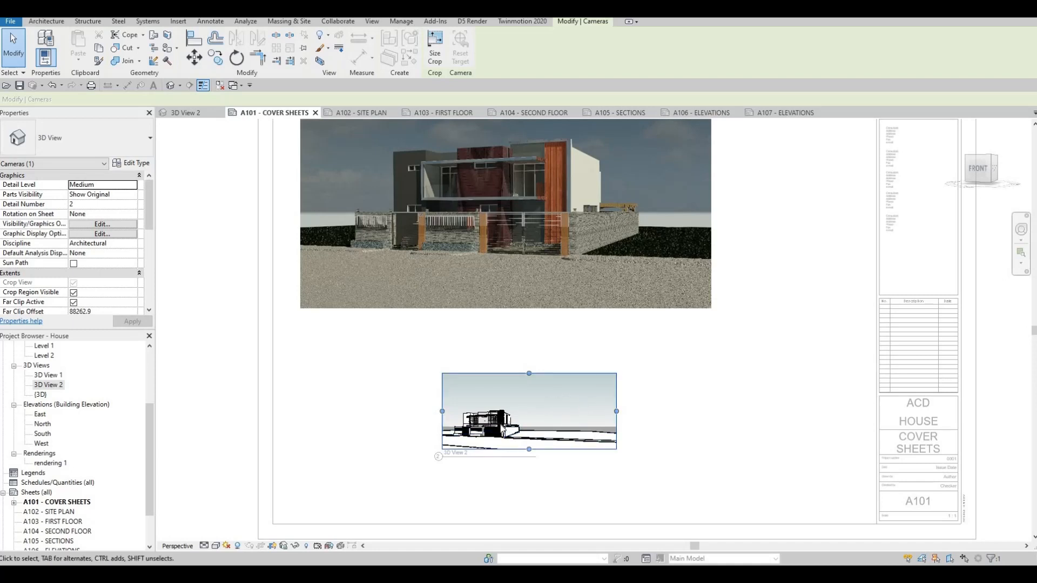
Undo the crop region changes and the placement of 3D View 2 on the cover sheet.
key("ctrl+z")
key("ctrl+z")
key("ctrl+z")
key("ctrl+z")
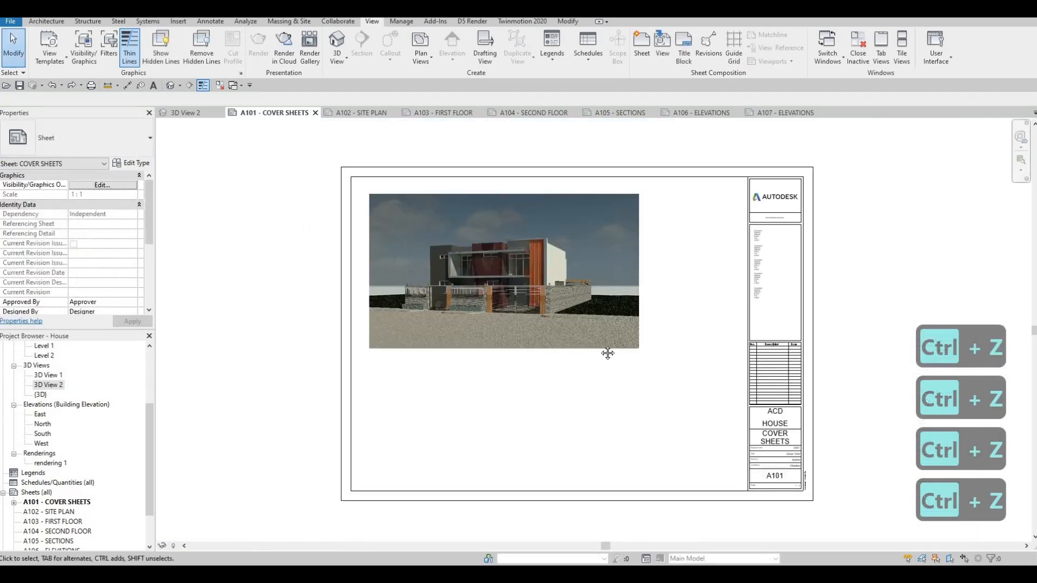
key("Escape")
key("Escape")
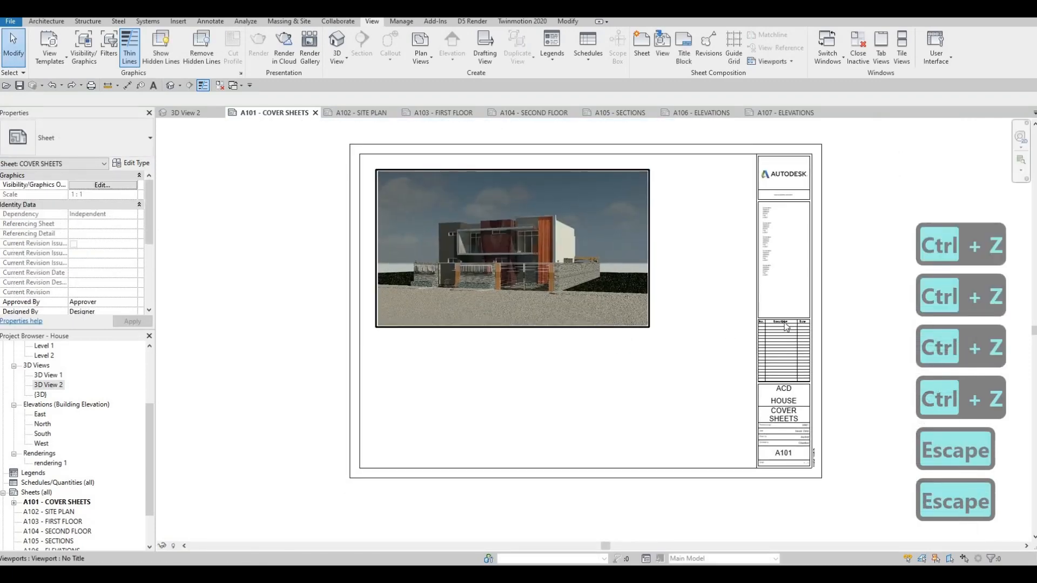
left_click(795, 312)
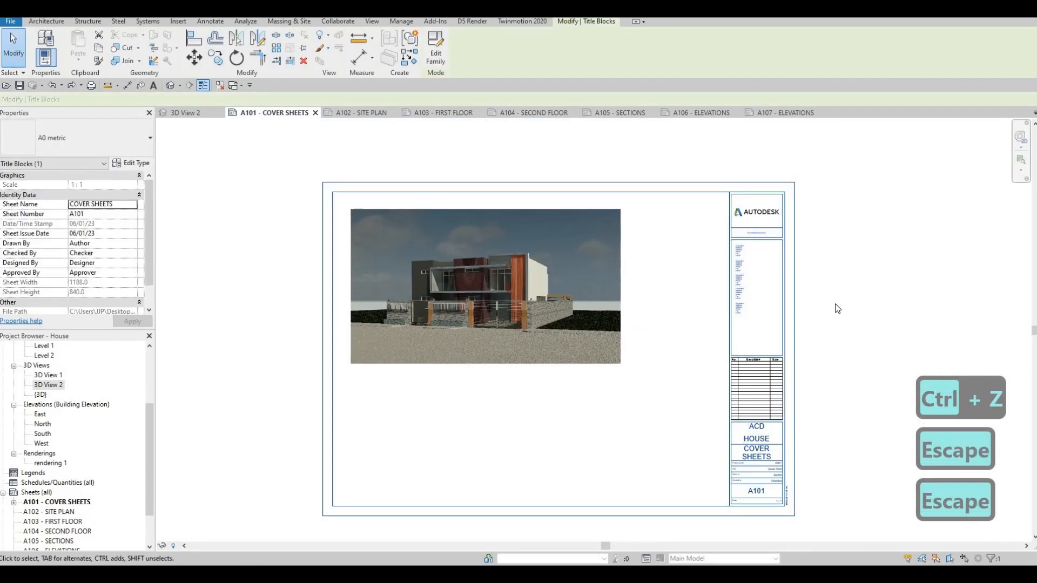
key("Escape")
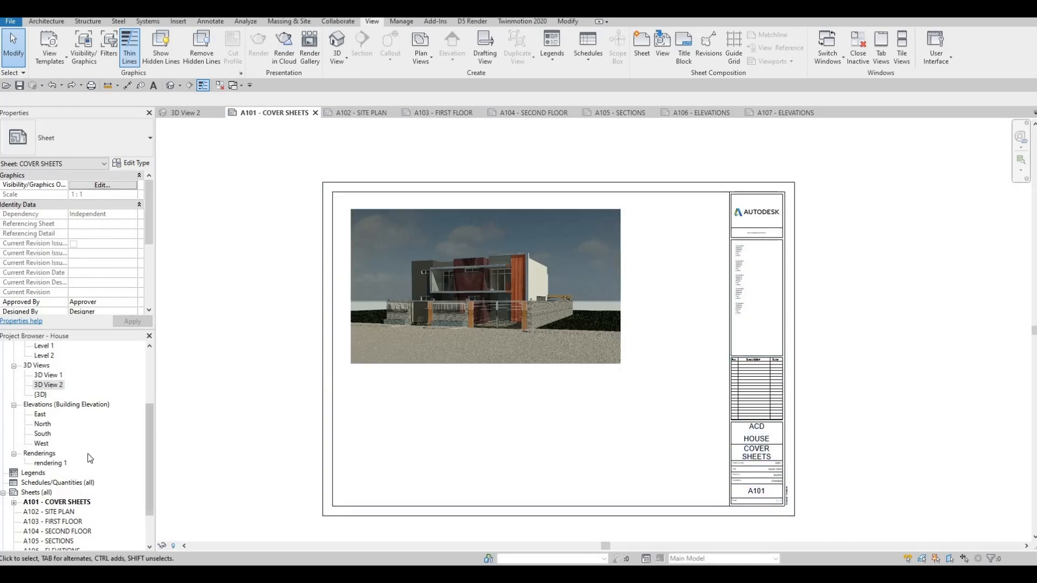
Set up a new sheet list with Sheet Number and Sheet Name as its scheduled fields, in that order.
scroll(89, 449, "down", 2)
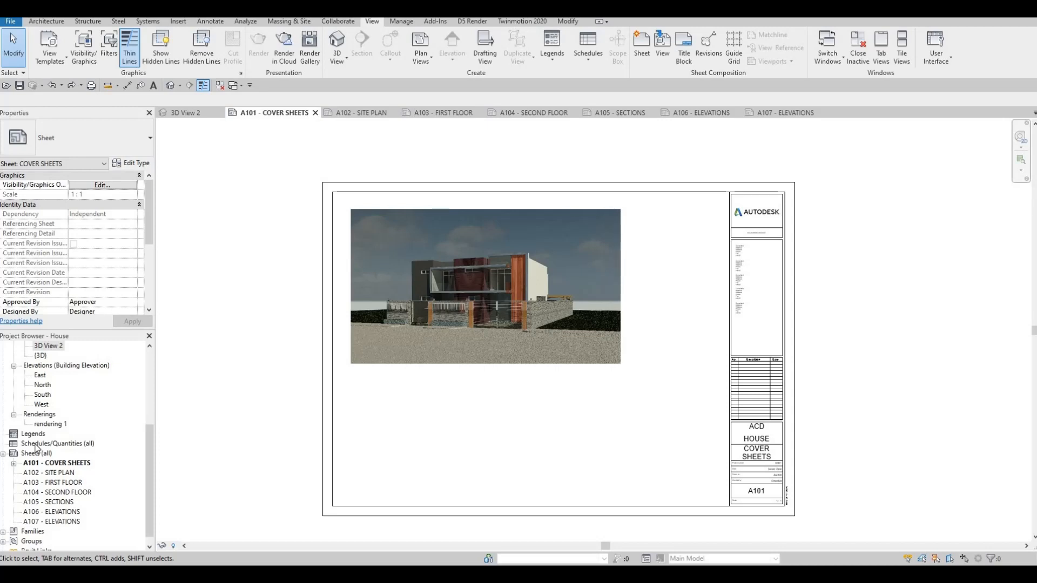
left_click(49, 443)
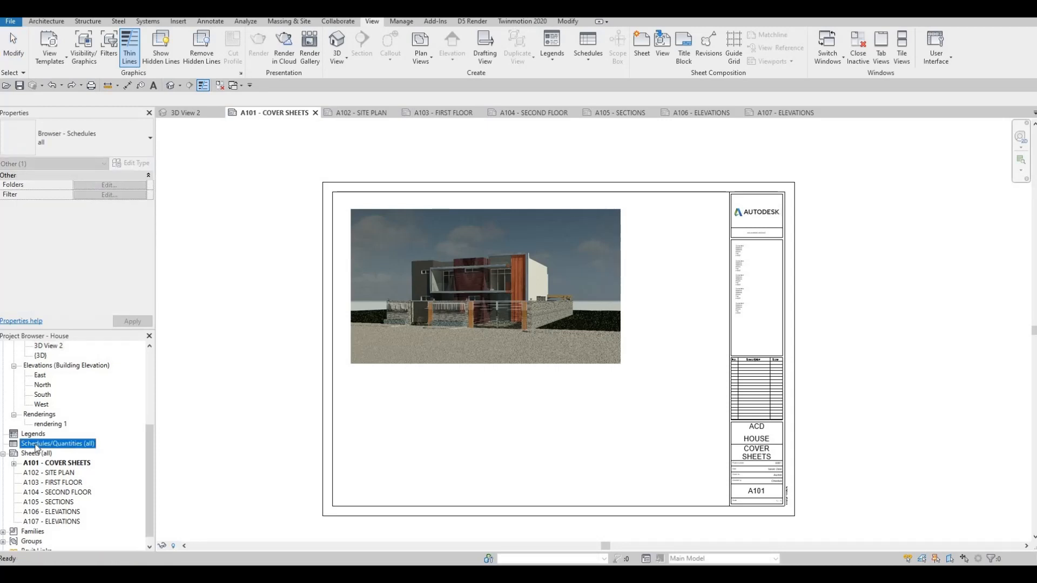
right_click(37, 448)
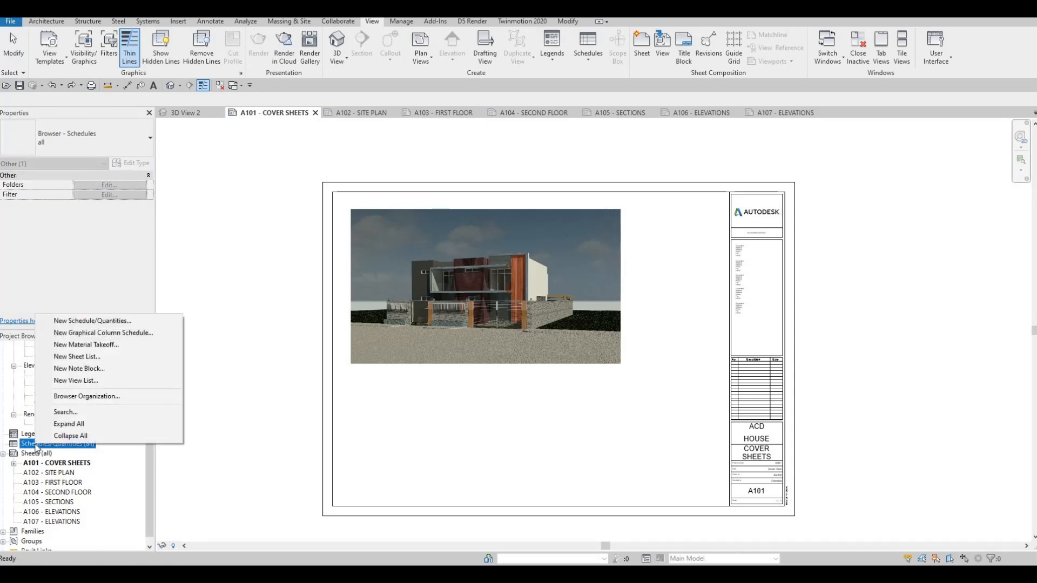
left_click(79, 358)
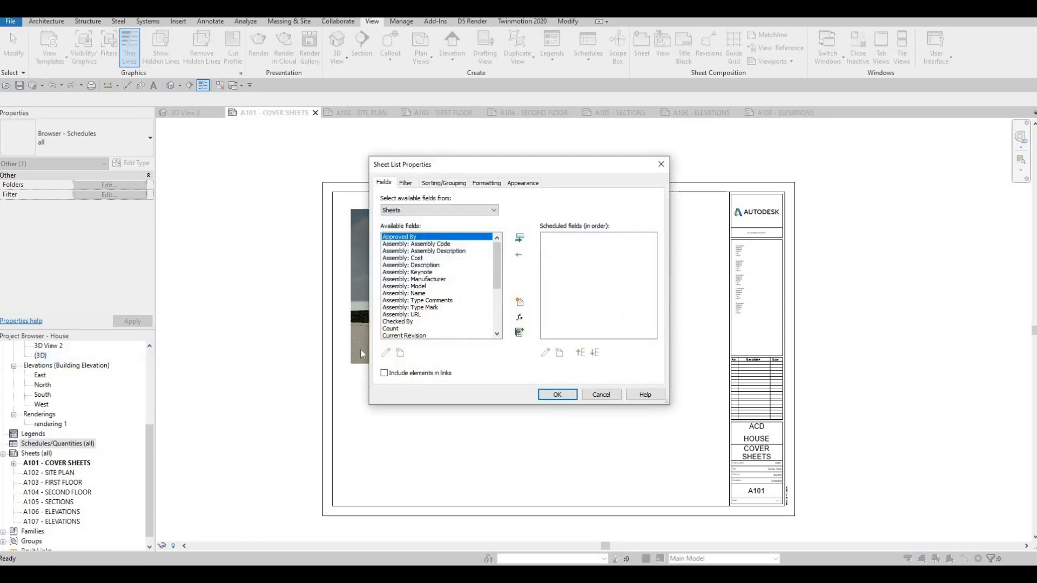
scroll(482, 288, "down", 5)
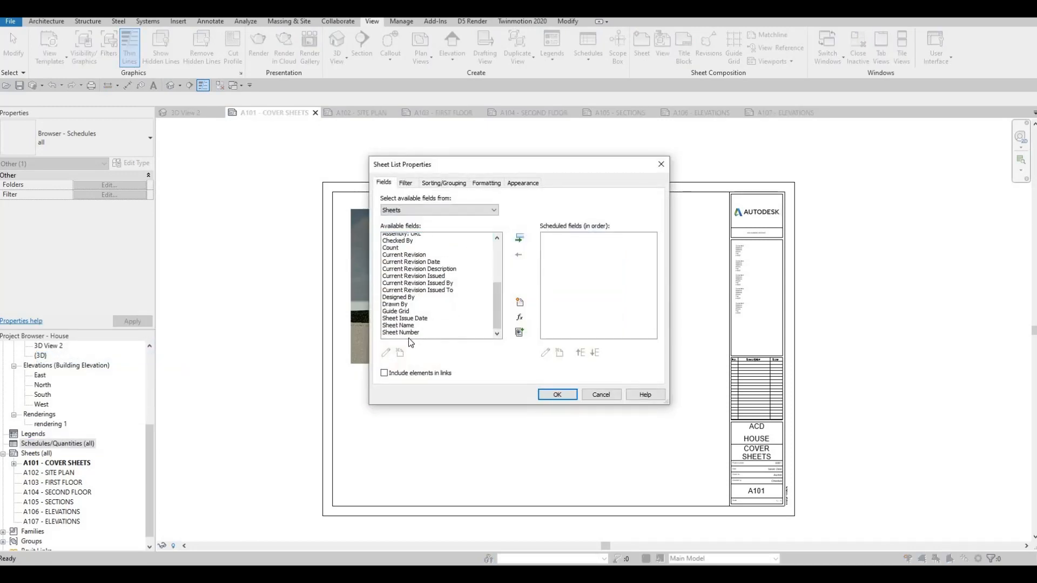
left_click(397, 323)
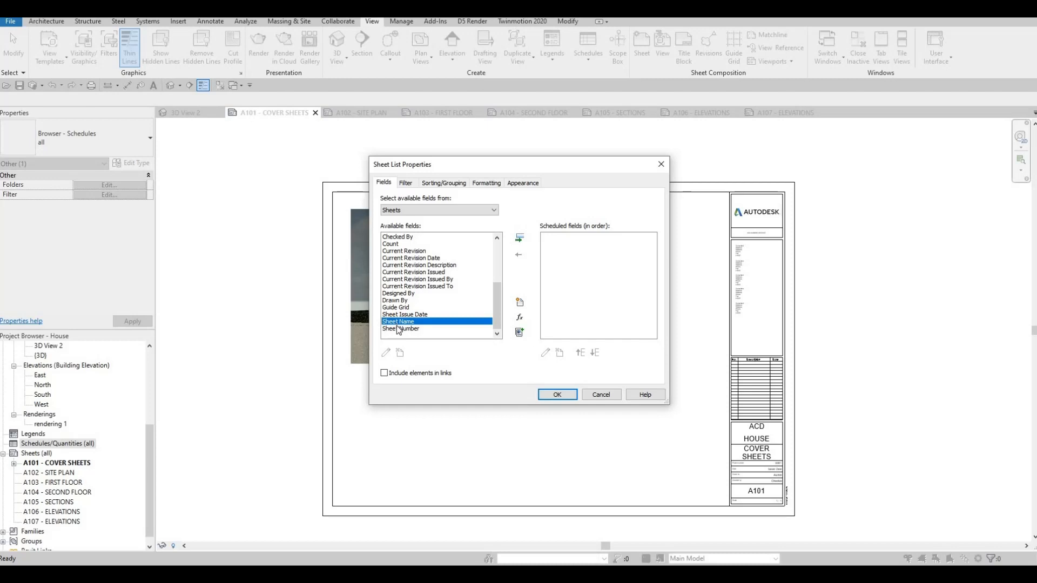
left_click(400, 329)
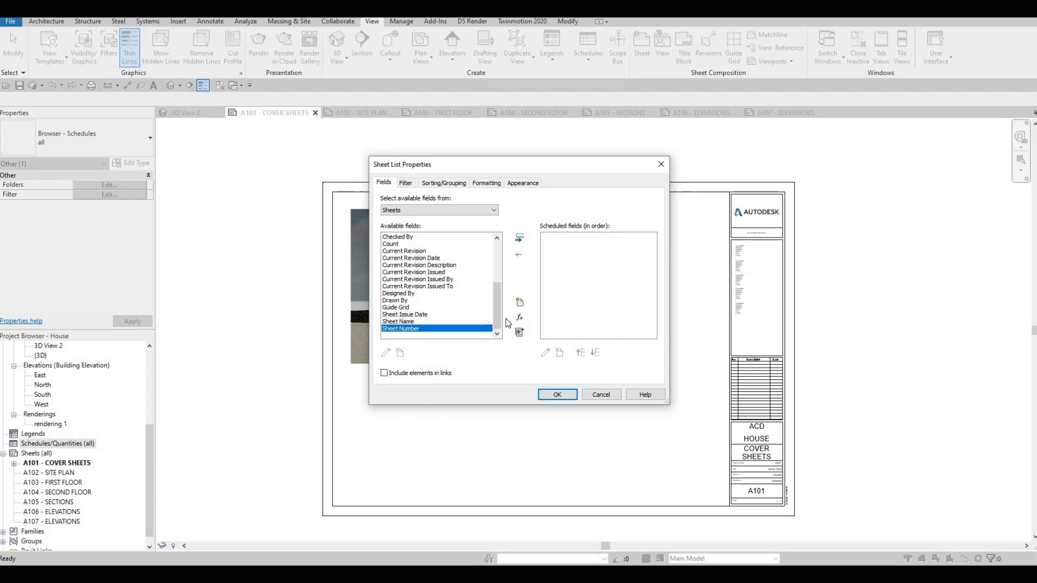
left_click(520, 239)
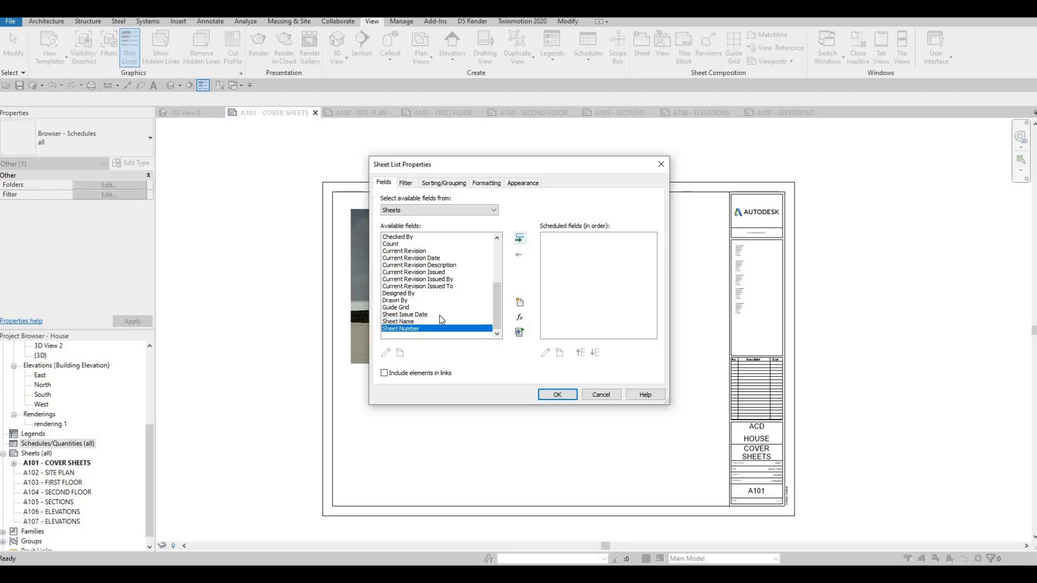
left_click(520, 238)
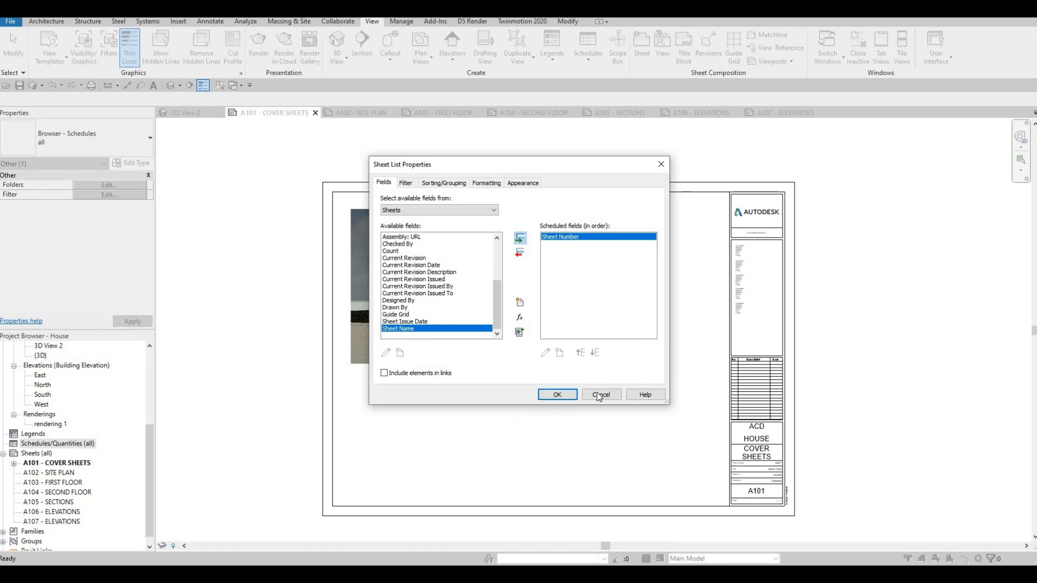
Create the sheet list from the scheduled fields and change its title to Drawing List.
left_click(557, 395)
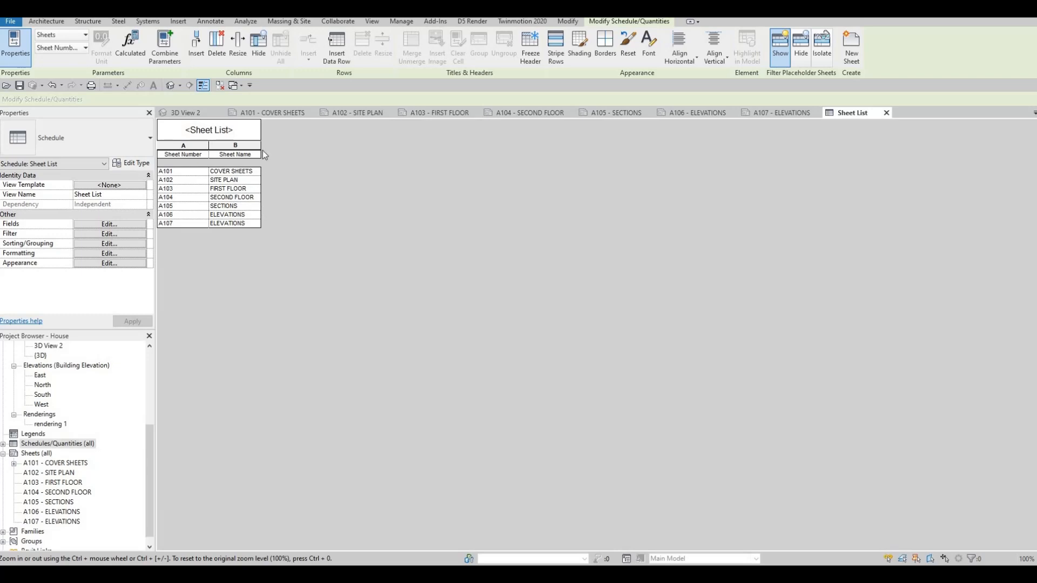
left_click(226, 127)
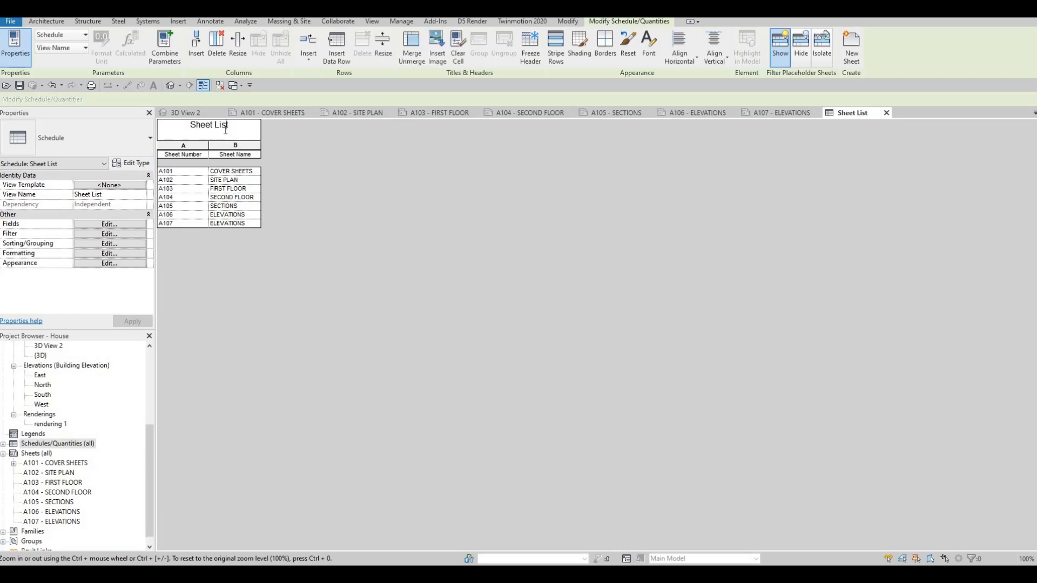
left_click_drag(213, 125, 128, 132)
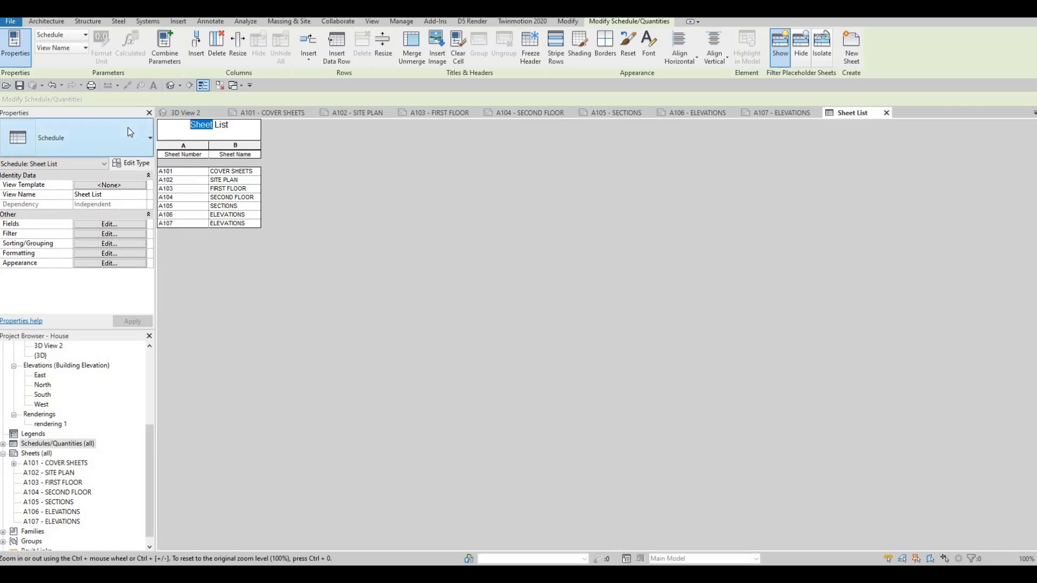
type("dRA")
type("WING")
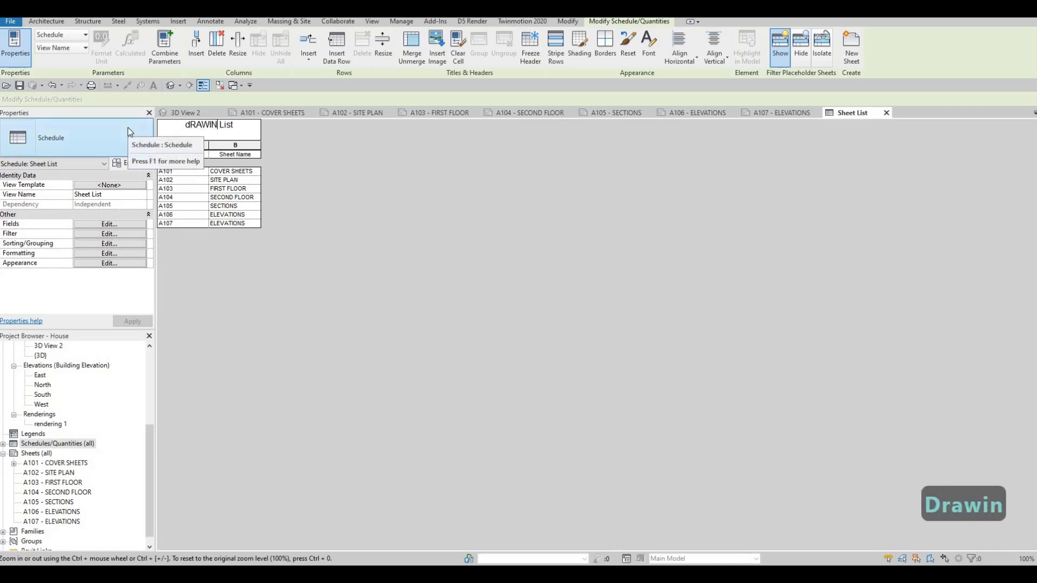
key("BackSpace")
key("BackSpace")
key("BackSpace")
key("BackSpace")
key("BackSpace")
key("BackSpace")
key("BackSpace")
key("Caps_Lock")
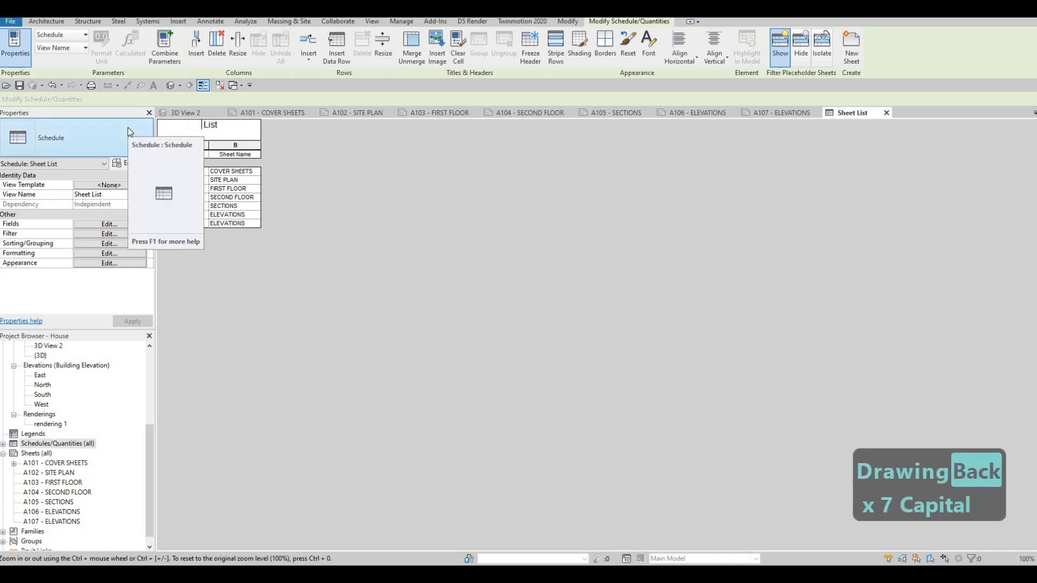
type("Drawing")
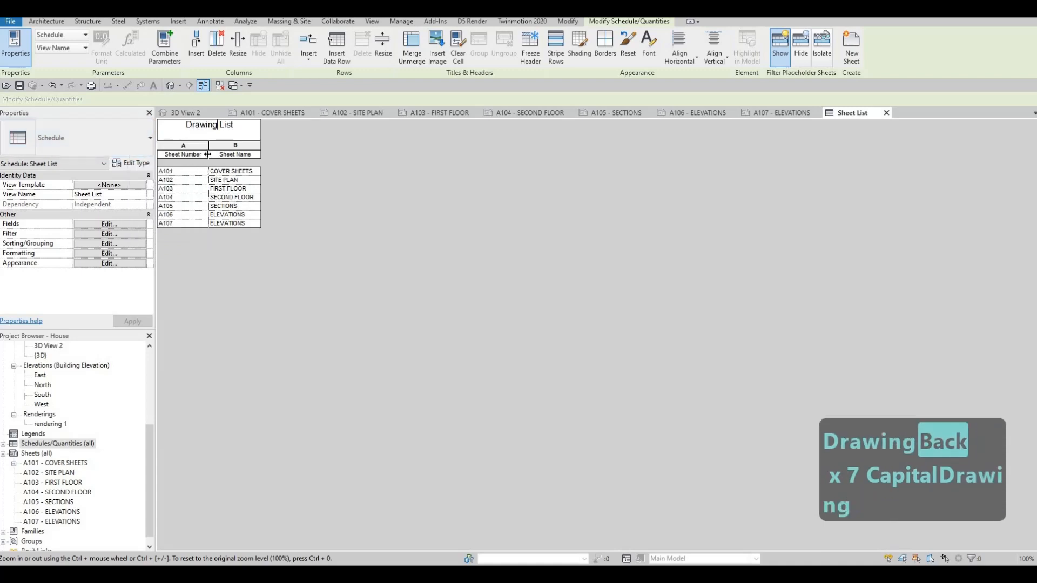
left_click(280, 210)
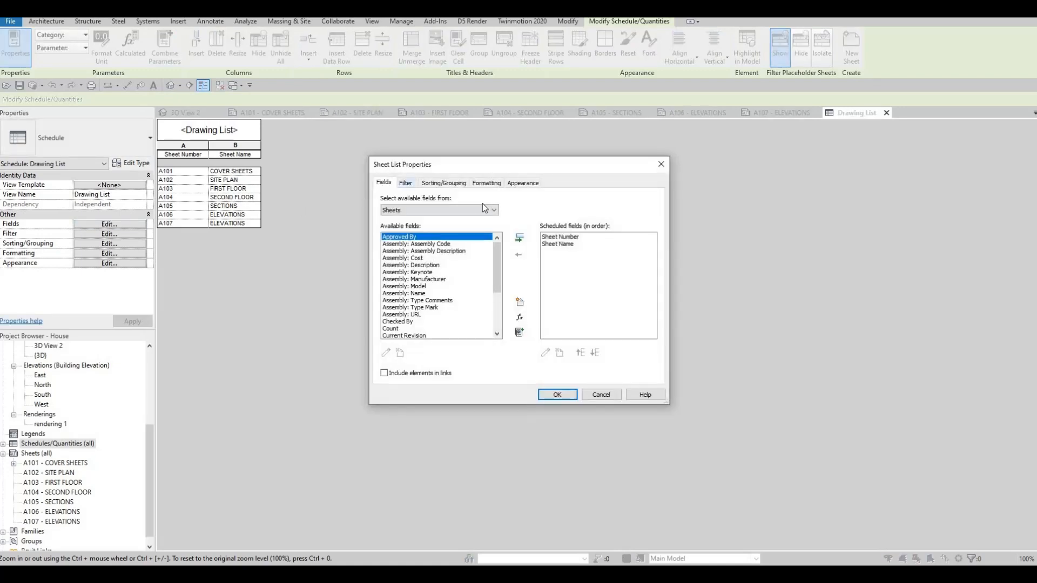
Remove the blank row before data and set the list's title text to 6mm Arial, header text to 5mm Arial and body text to 2.5mm Arial.
left_click(405, 184)
left_click(453, 184)
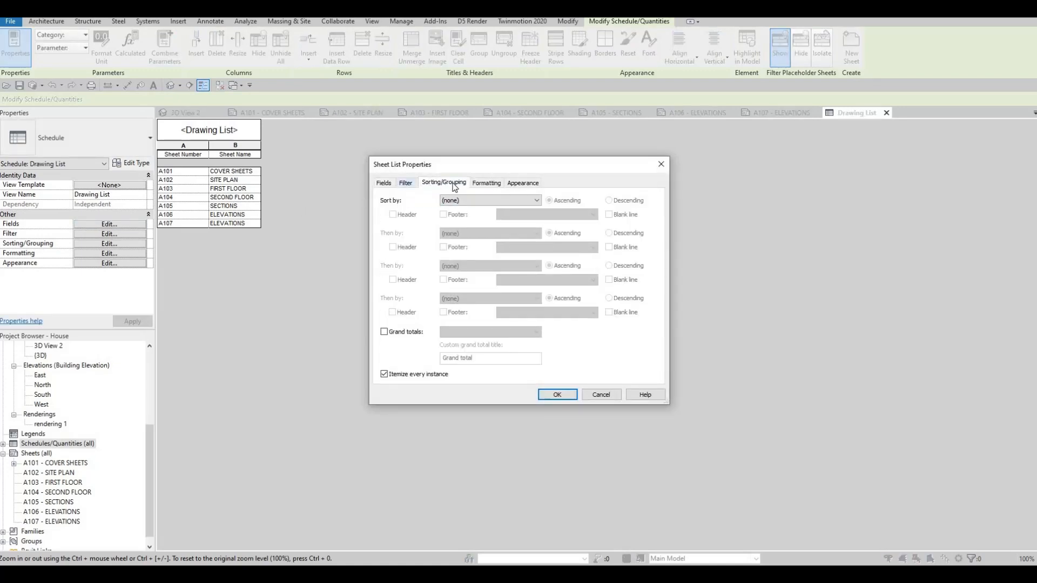
left_click(522, 184)
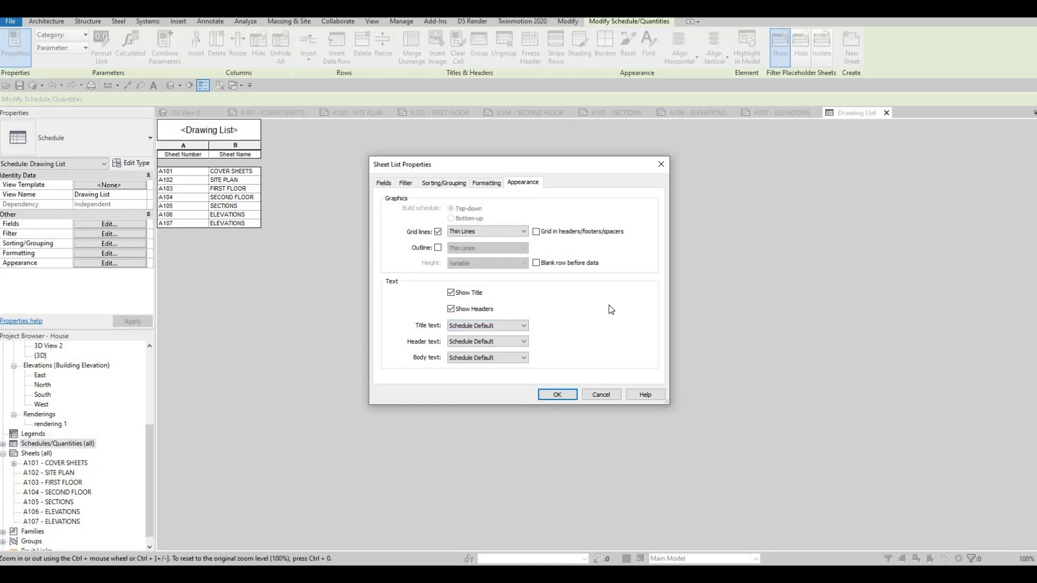
left_click(523, 326)
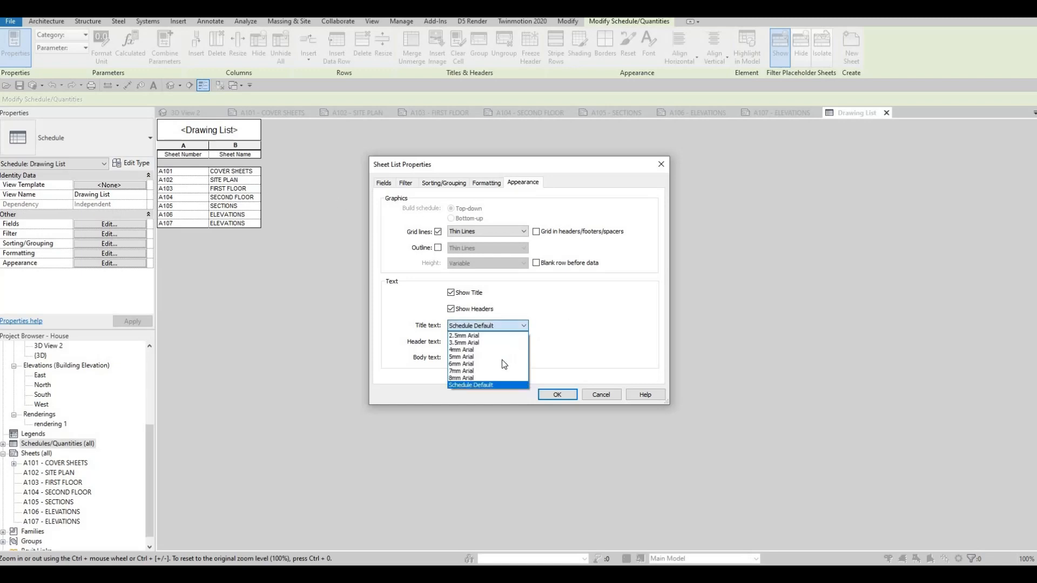
left_click(515, 367)
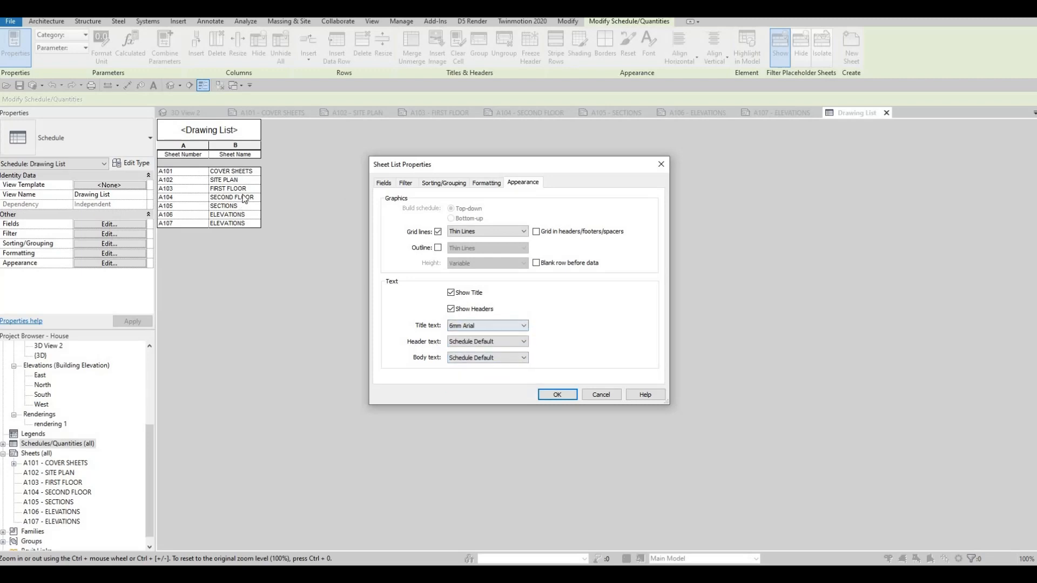
left_click(522, 342)
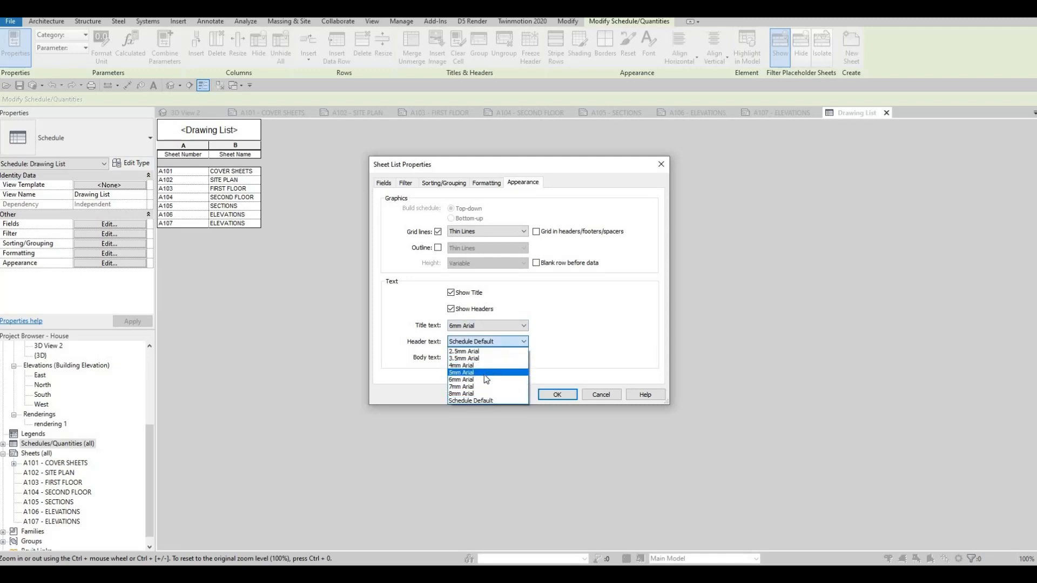
left_click(502, 372)
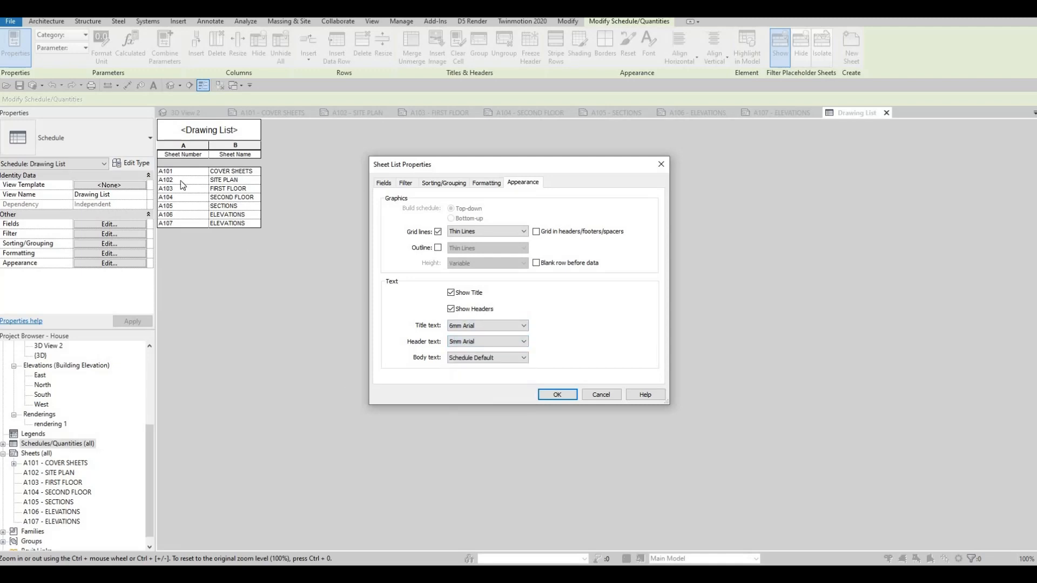
left_click(503, 360)
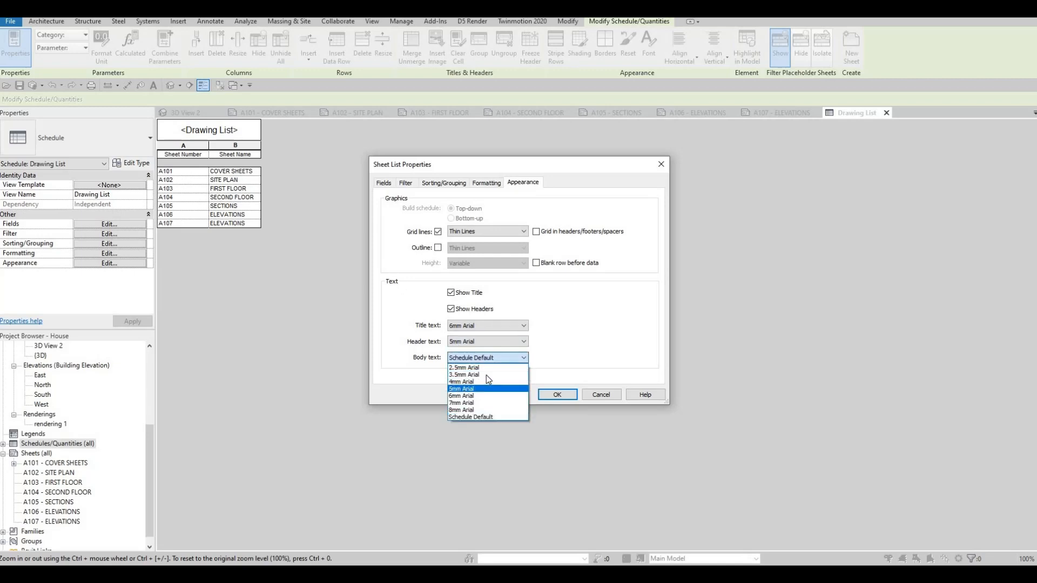
left_click(484, 367)
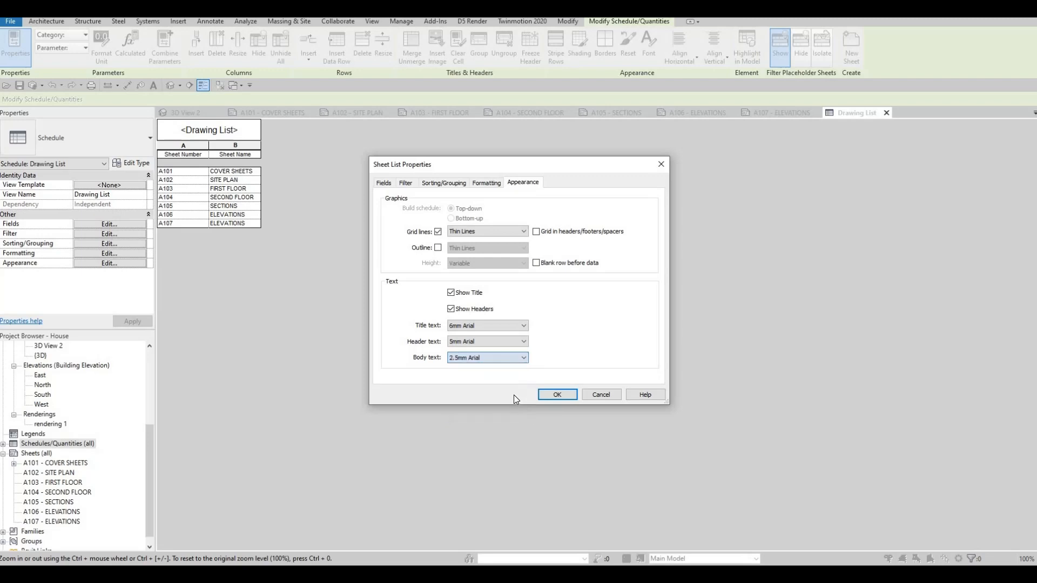
left_click(572, 396)
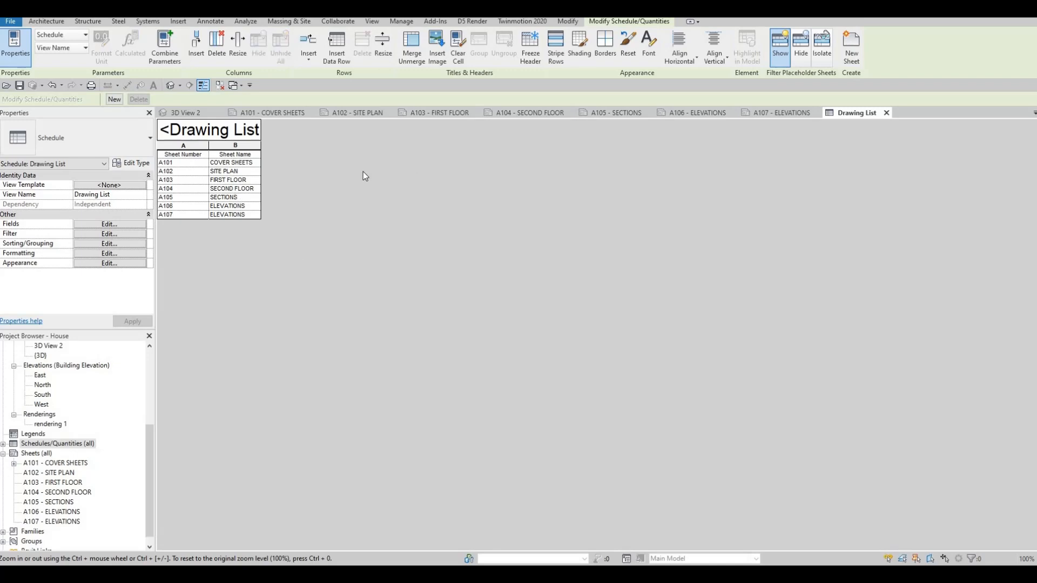
Place the Drawing List schedule on sheet A101 - COVER SHEETS, to the right of the rendering.
left_click(4, 443)
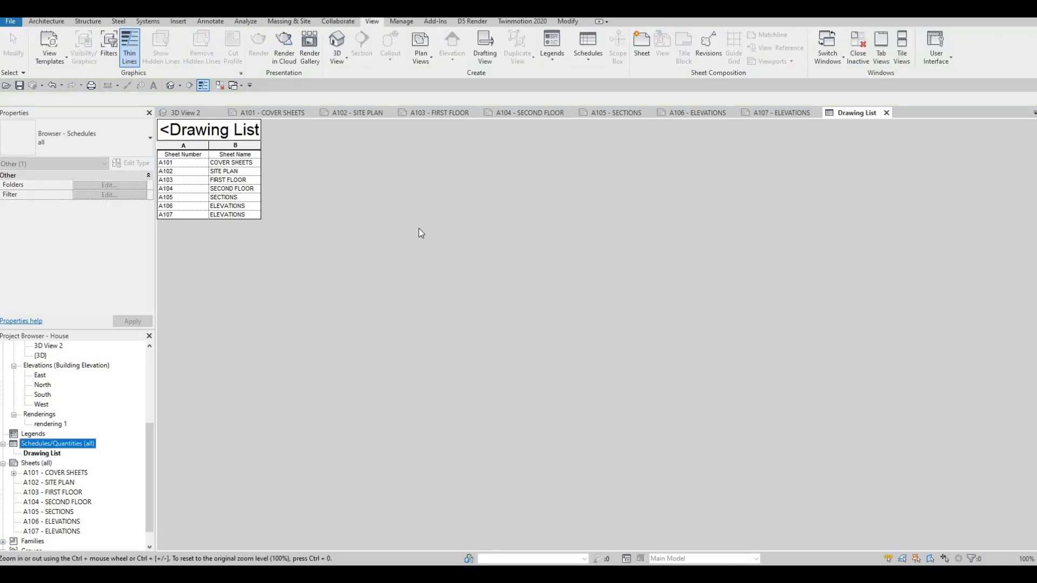
left_click(284, 112)
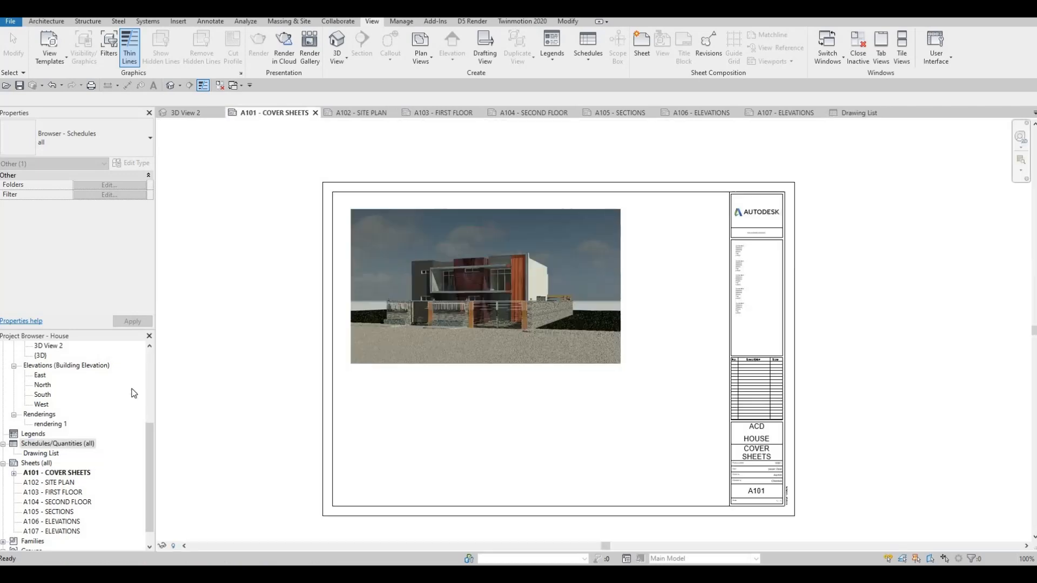
mouse_move(48, 455)
left_mouse_down()
mouse_move(685, 285)
mouse_move(668, 236)
left_mouse_up()
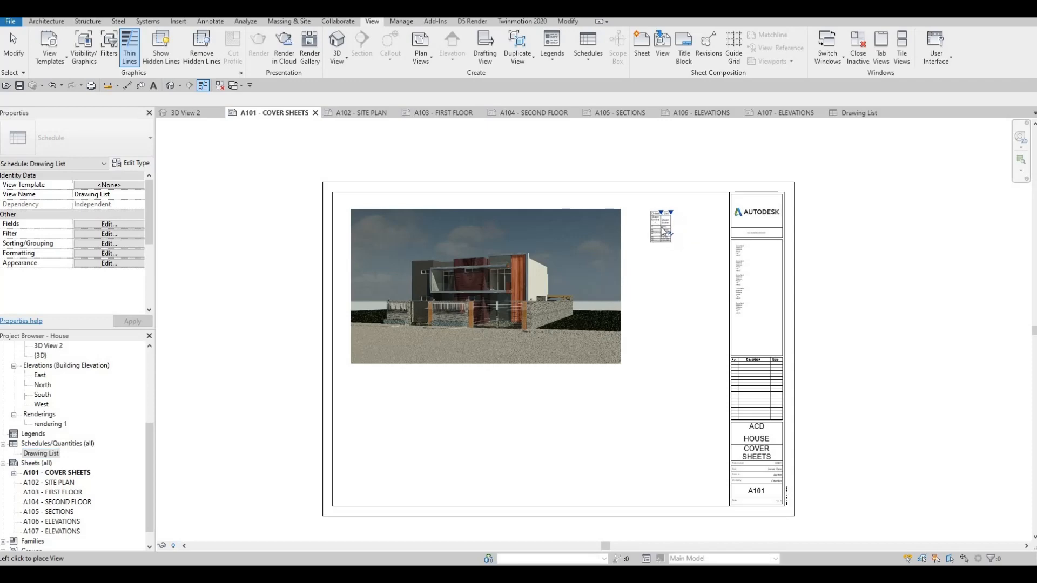
left_click(661, 227)
scroll(681, 243, "up", 5)
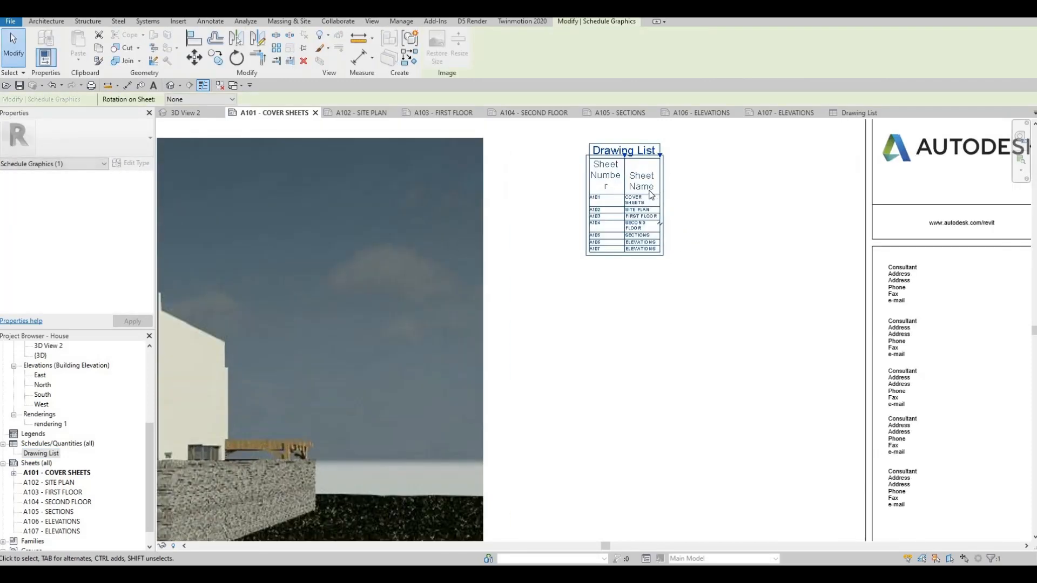
key("Escape")
key("Escape")
Widen the placed drawing list's Sheet Number and Sheet Name columns so that every sheet name fits on one line.
left_click(649, 185)
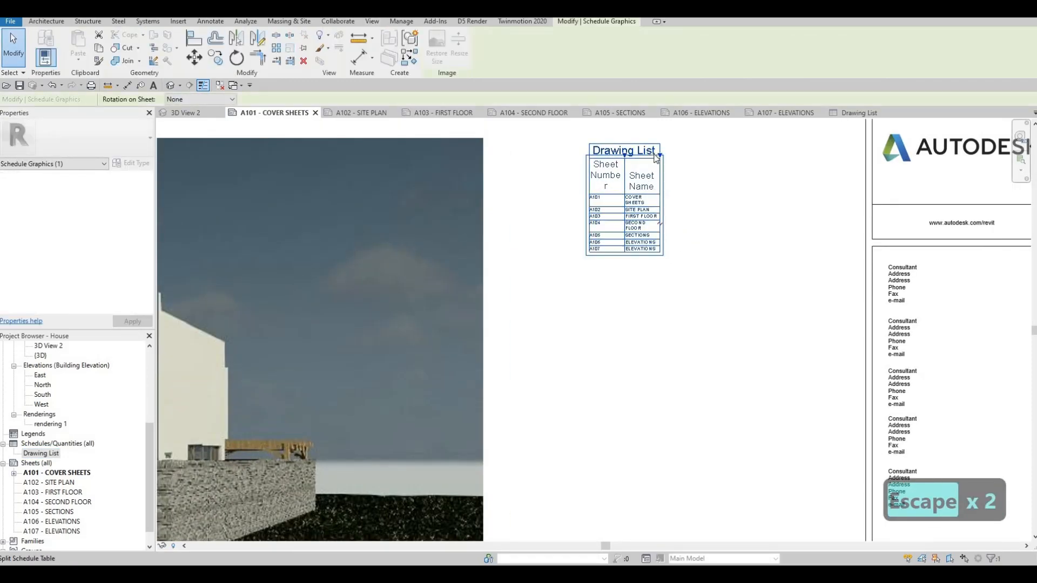
left_click_drag(660, 155, 743, 157)
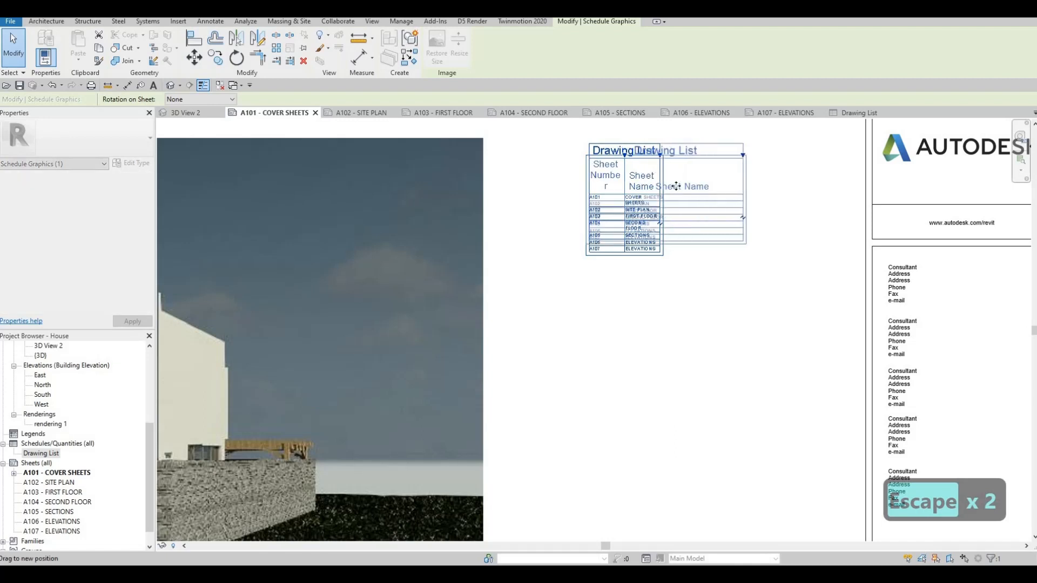
left_click_drag(638, 159, 638, 159)
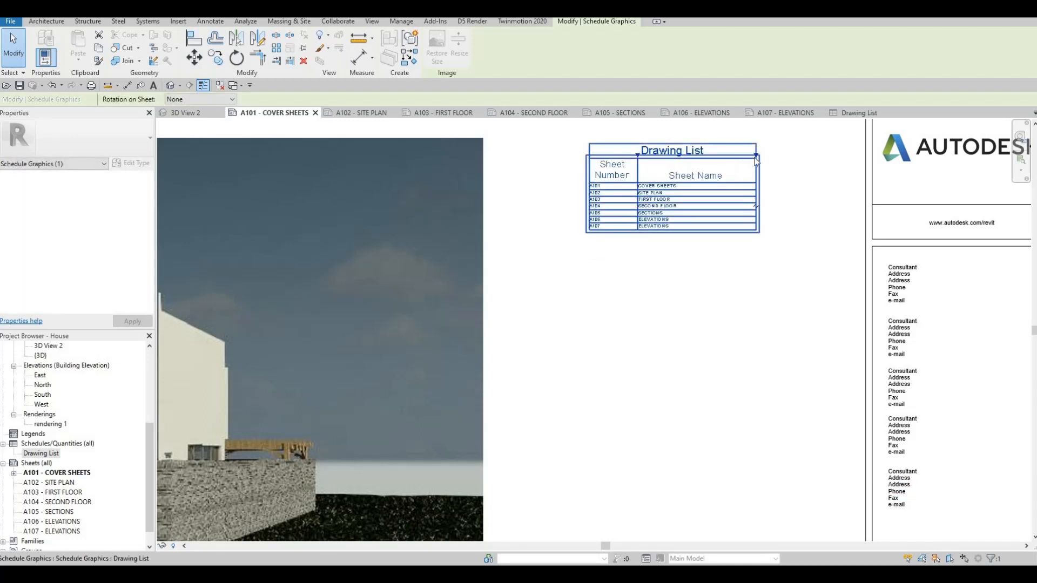
left_click_drag(756, 160, 759, 158)
key("Escape")
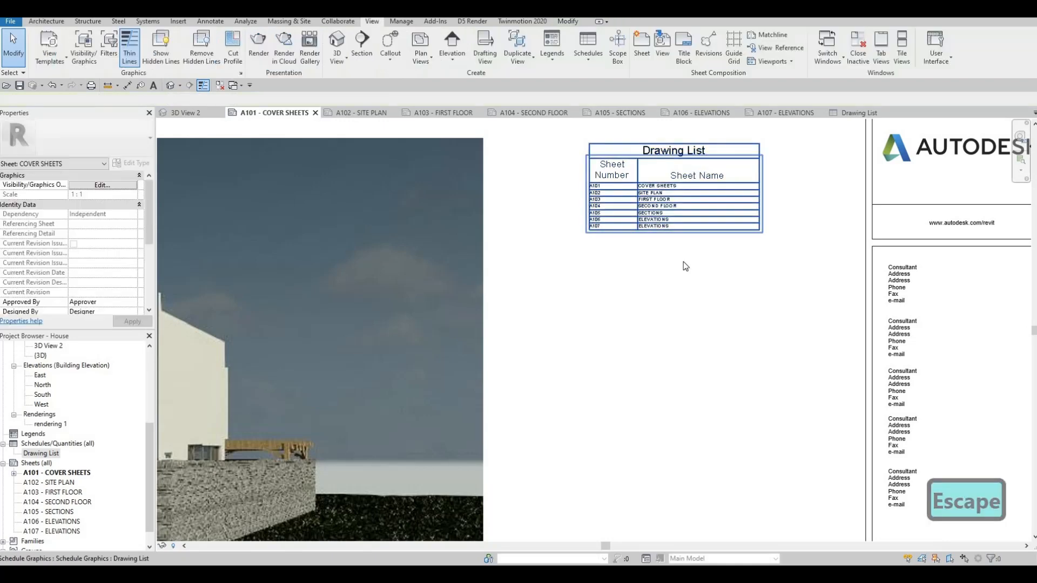
key("Escape")
middle_click_drag(651, 240, 689, 305)
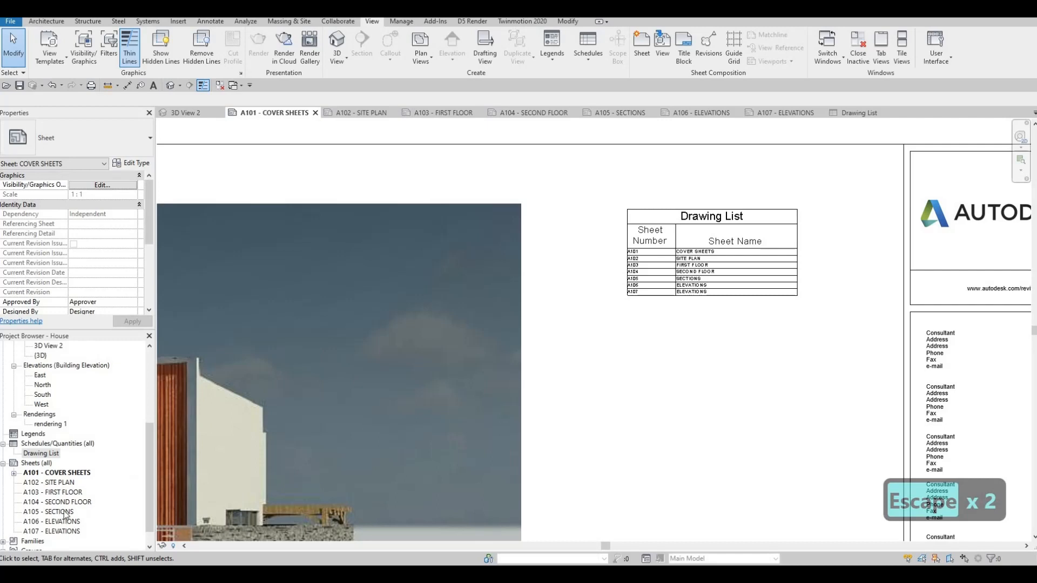
left_click(734, 251)
scroll(743, 251, "up", 3)
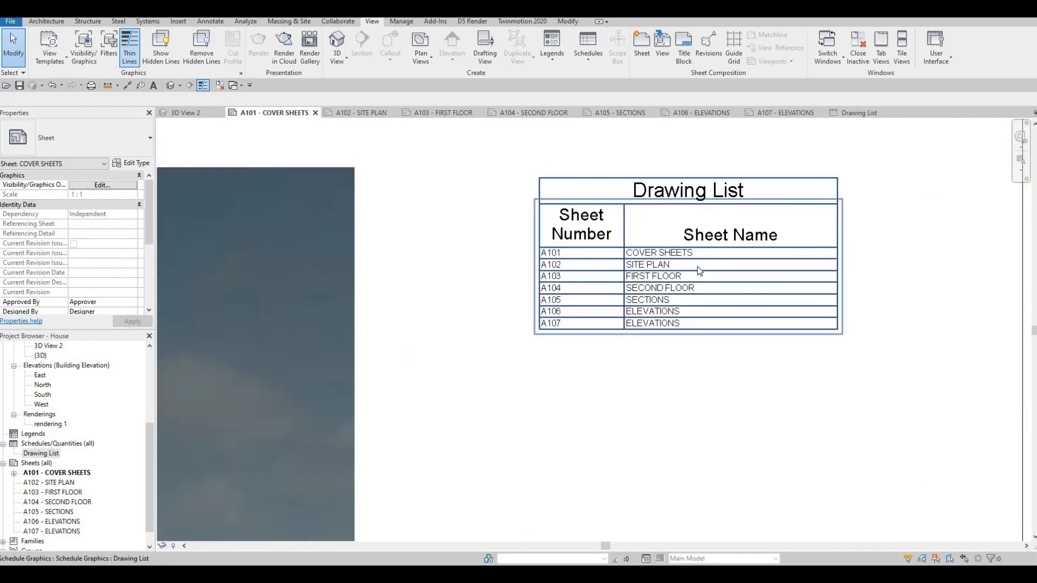
key("Escape")
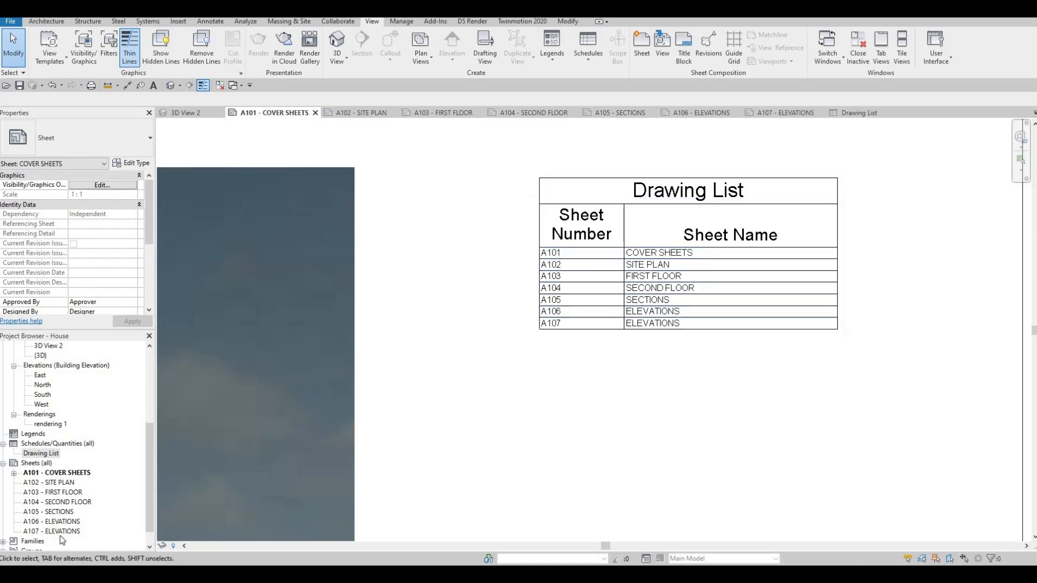
Add another sheet with the A0 metric titleblock and return to the cover sheet to check the drawing list.
right_click(35, 465)
left_click(97, 479)
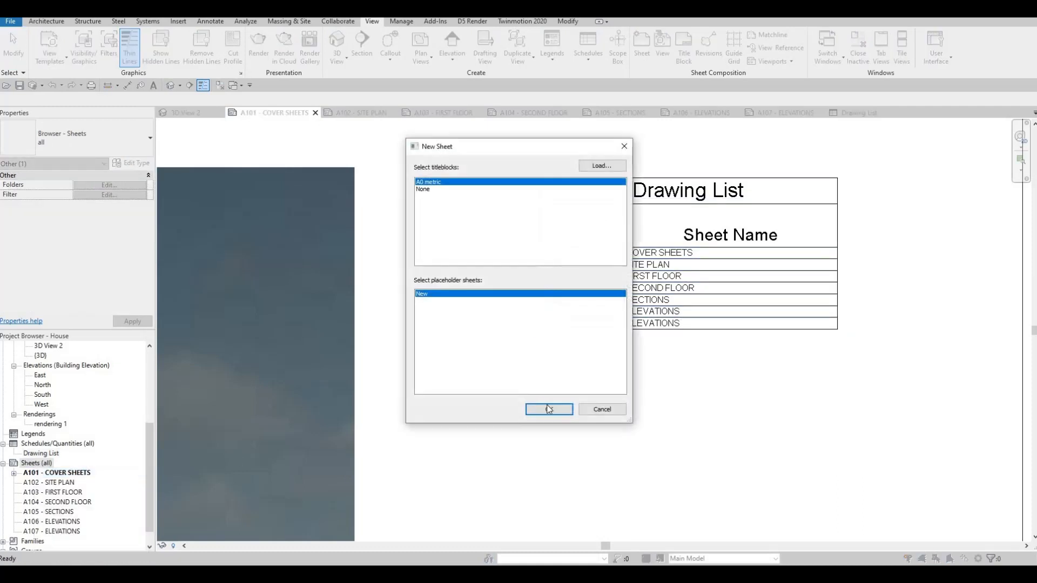
key("Return")
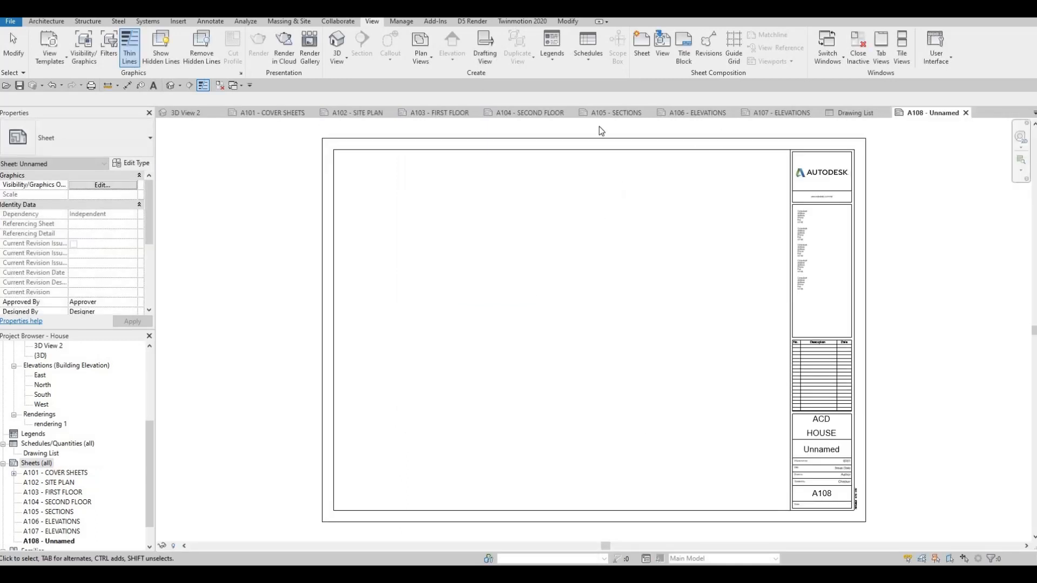
left_click(282, 113)
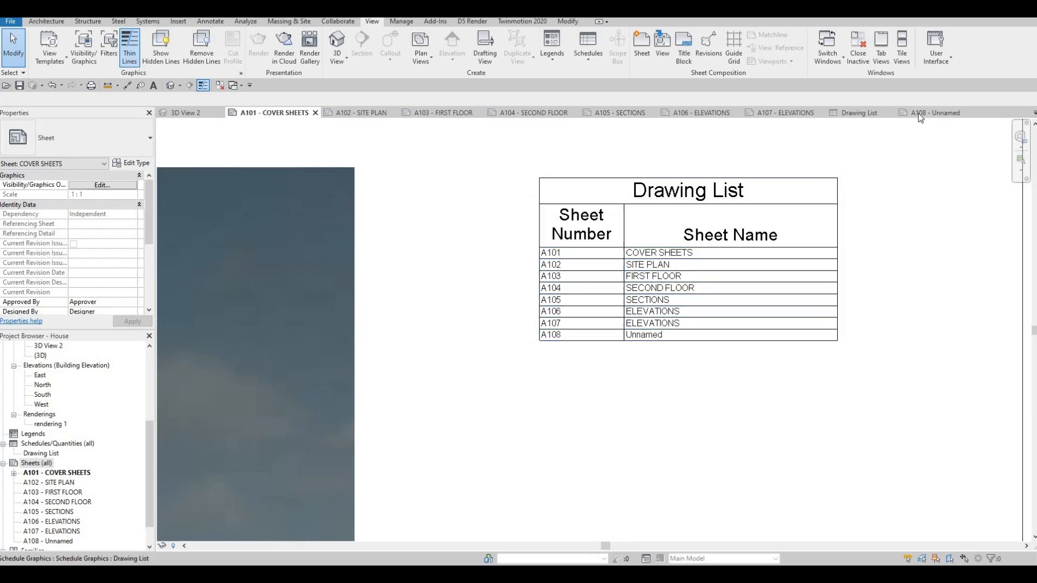
Delete the unnamed sheet A108 from the project.
scroll(57, 523, "down", 1)
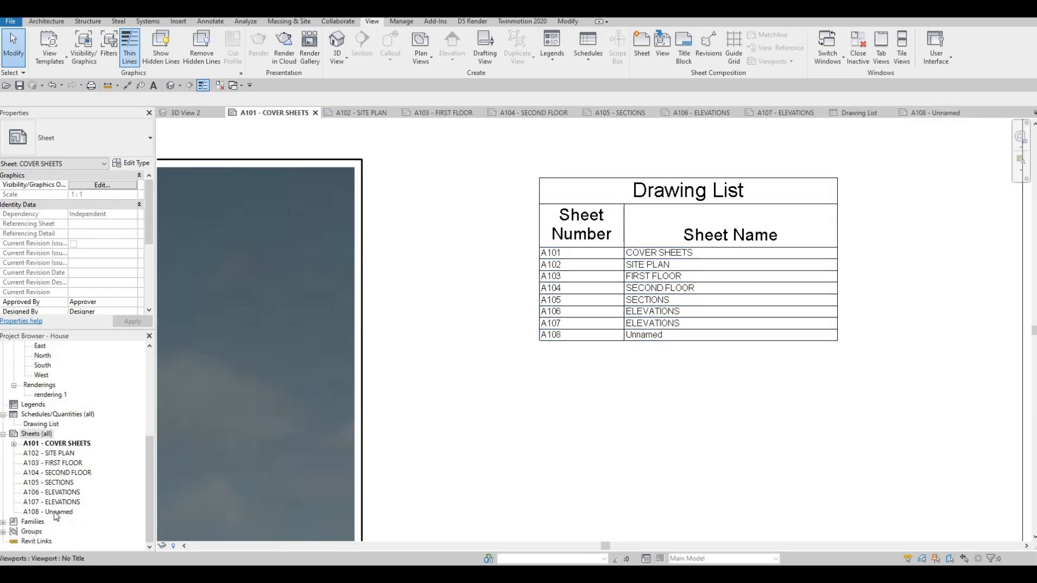
left_click(56, 512)
key("Delete")
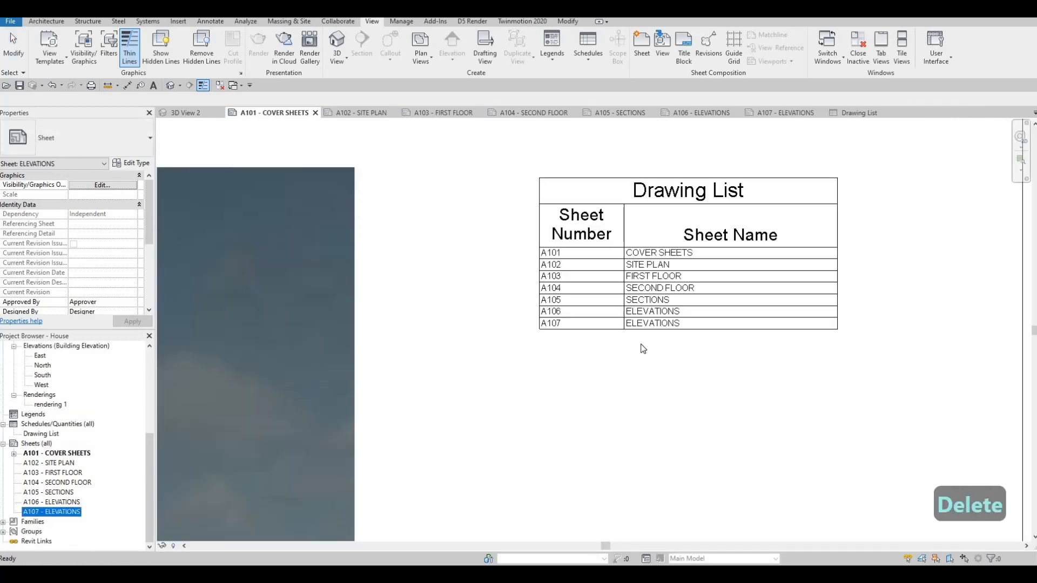
Examine the drawing list and its placement beside the rendering on the cover sheet.
scroll(615, 361, "down", 2)
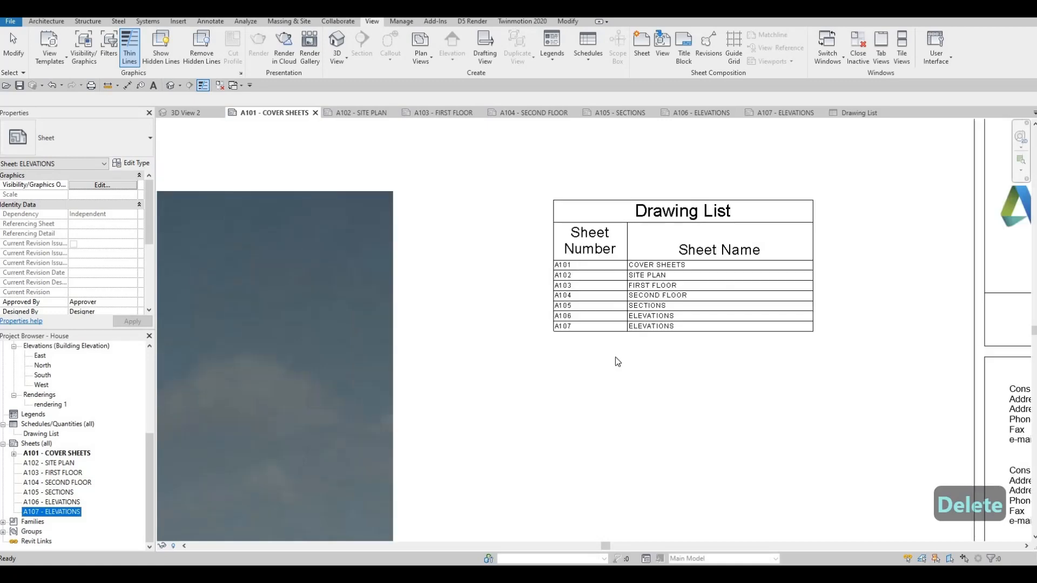
scroll(653, 225, "down", 2)
key("Escape")
key("Escape")
scroll(623, 217, "down", 1)
middle_click_drag(622, 218, 680, 129)
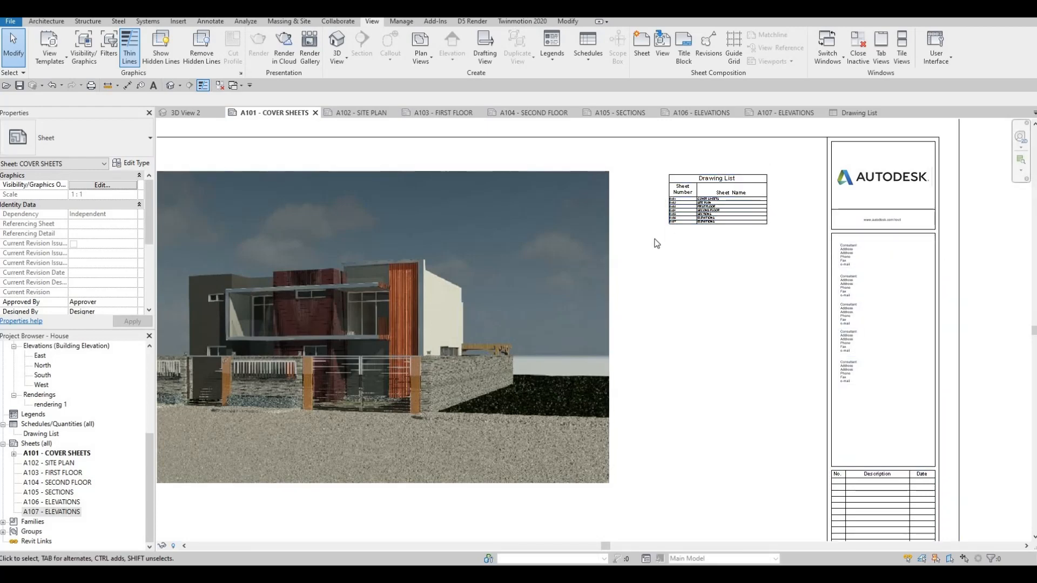
scroll(657, 241, "up", 5)
middle_click_drag(619, 257, 668, 237)
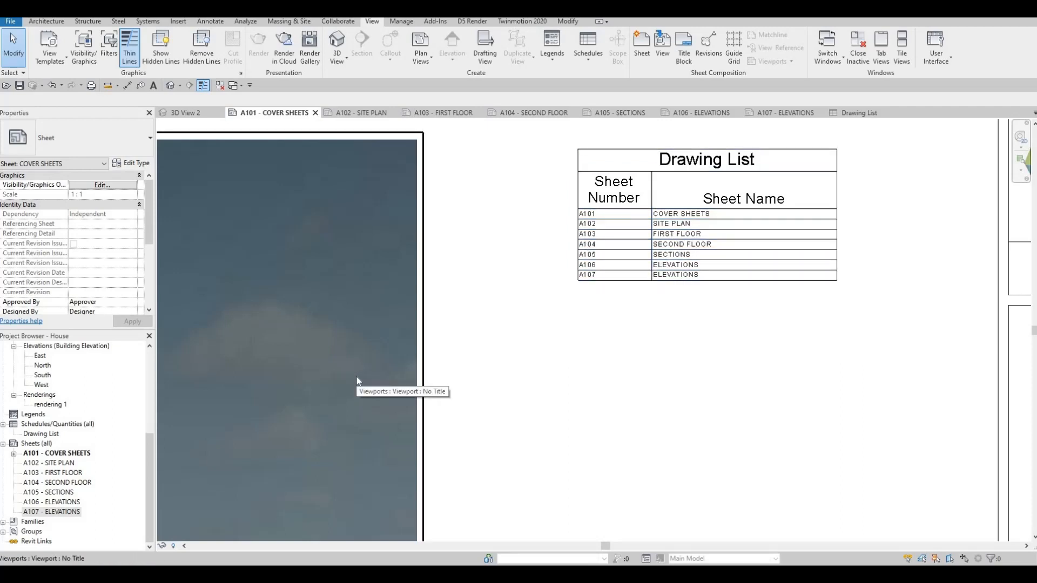
Exclude the A102 - SITE PLAN sheet from the sheet list and return to the cover sheet to check the drawing list.
double_click(55, 464)
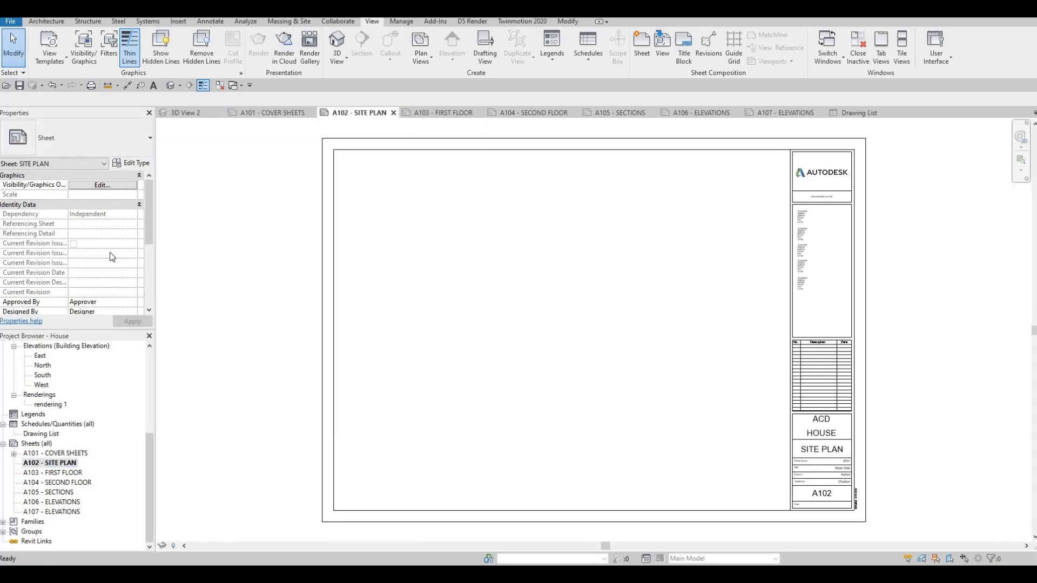
scroll(106, 238, "down", 4)
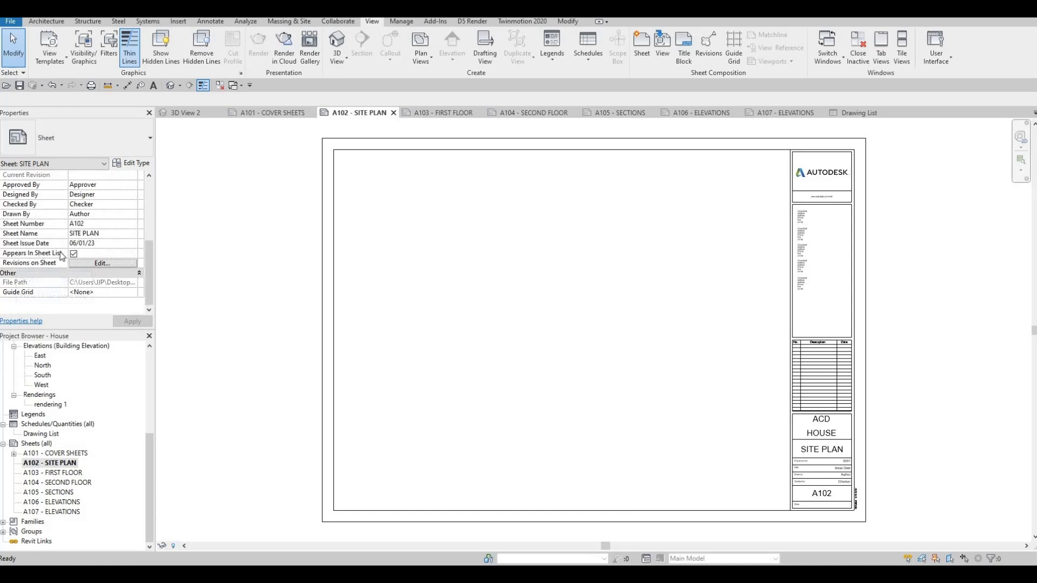
left_click(72, 253)
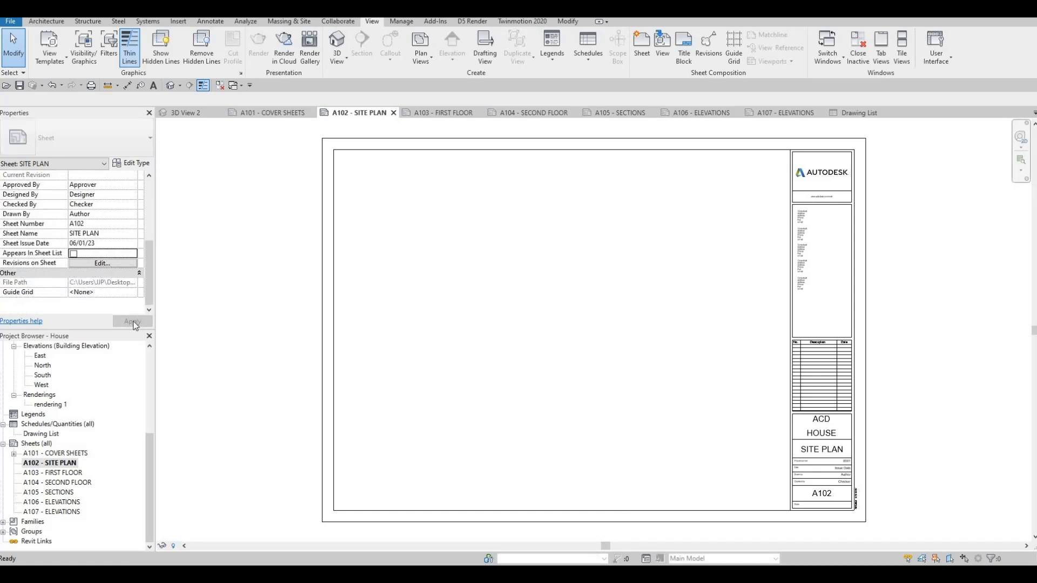
left_click(294, 113)
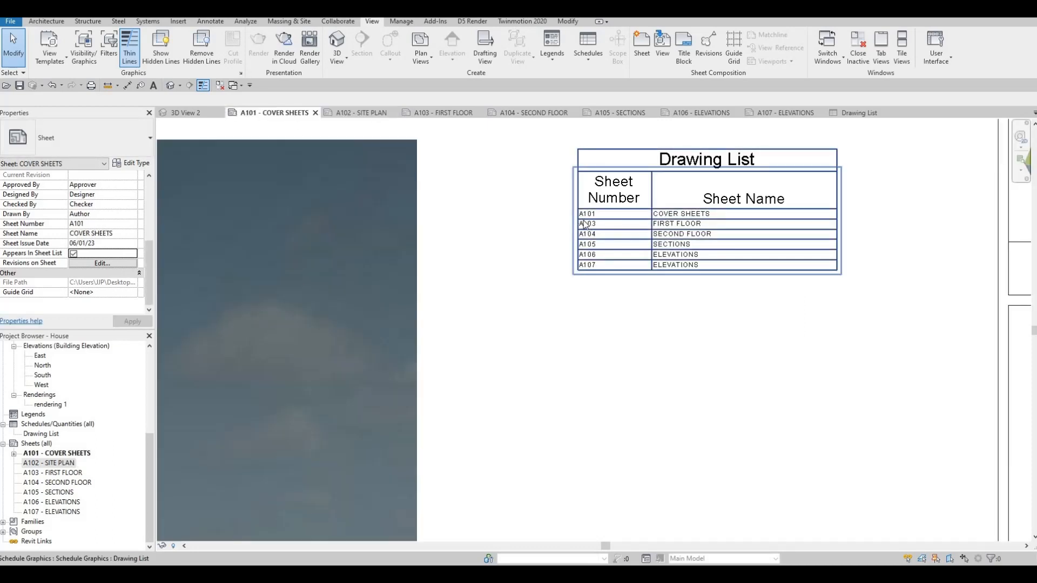
Make the A102 - SITE PLAN sheet appear in the sheet list again and return to the cover sheet.
left_click(48, 464)
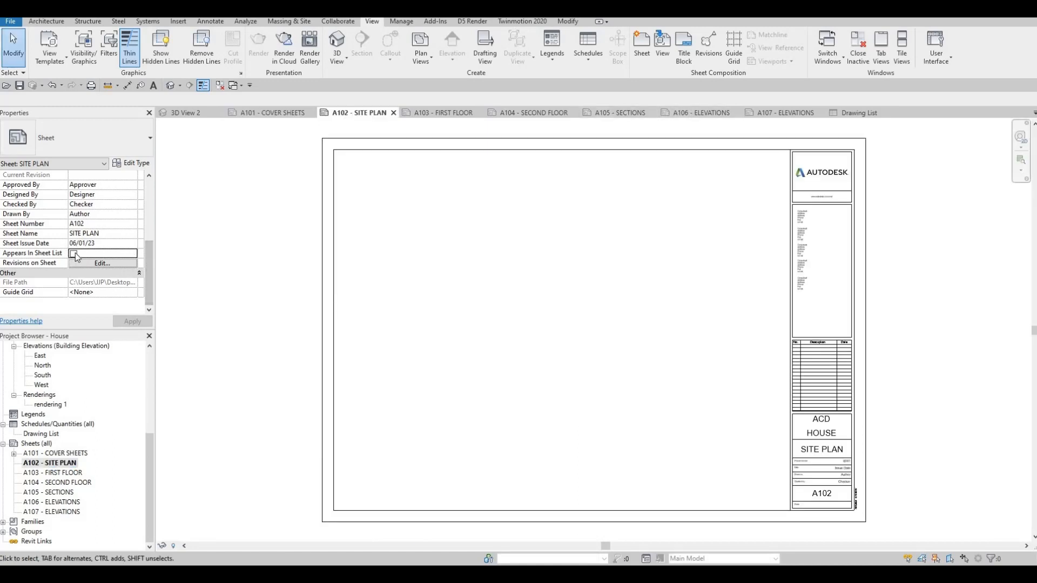
left_click(74, 254)
left_click(251, 113)
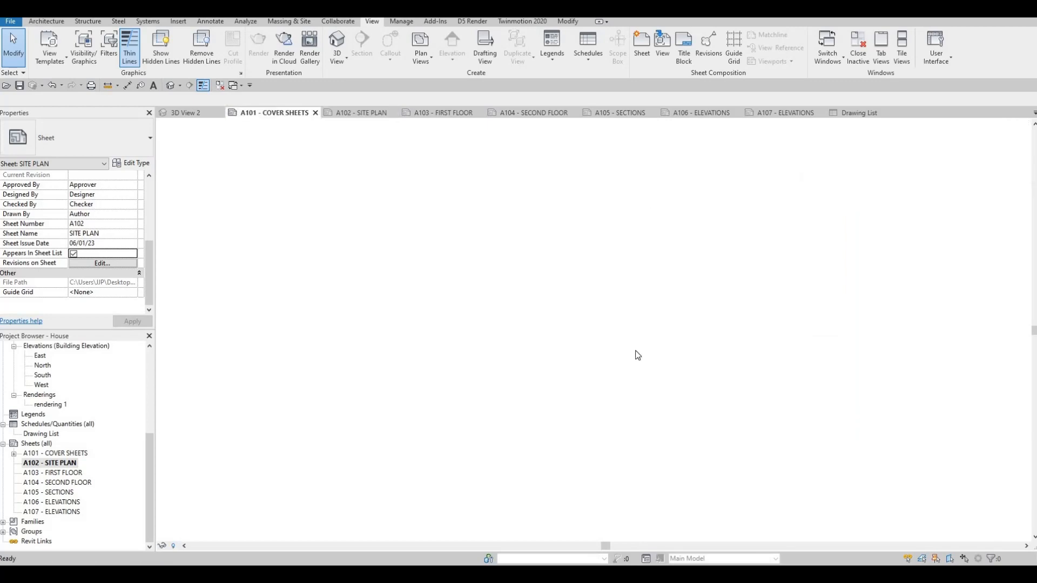
scroll(652, 330, "down", 10)
middle_click_drag(647, 292, 683, 200)
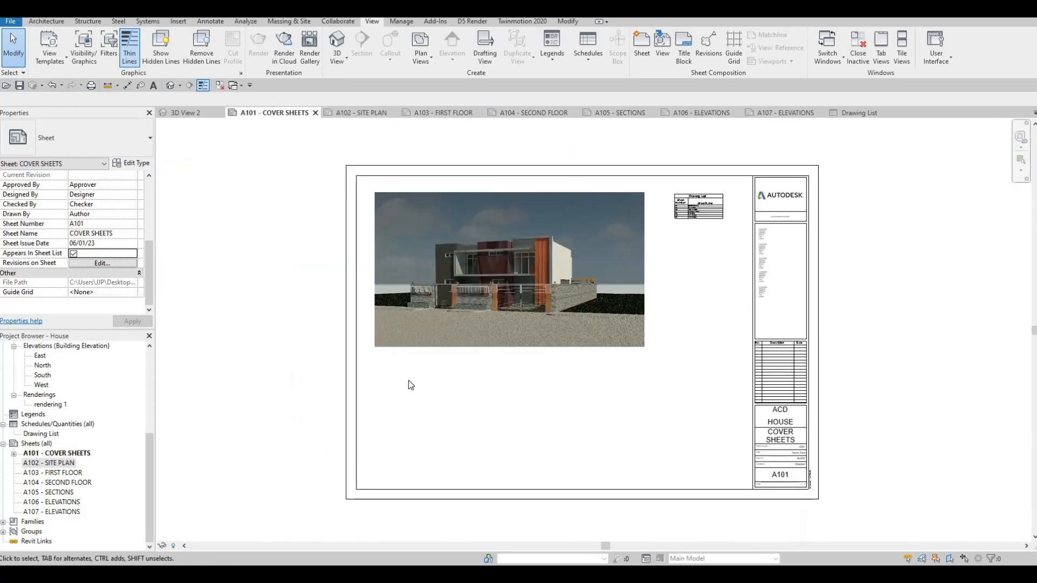
middle_click_drag(217, 468, 237, 421)
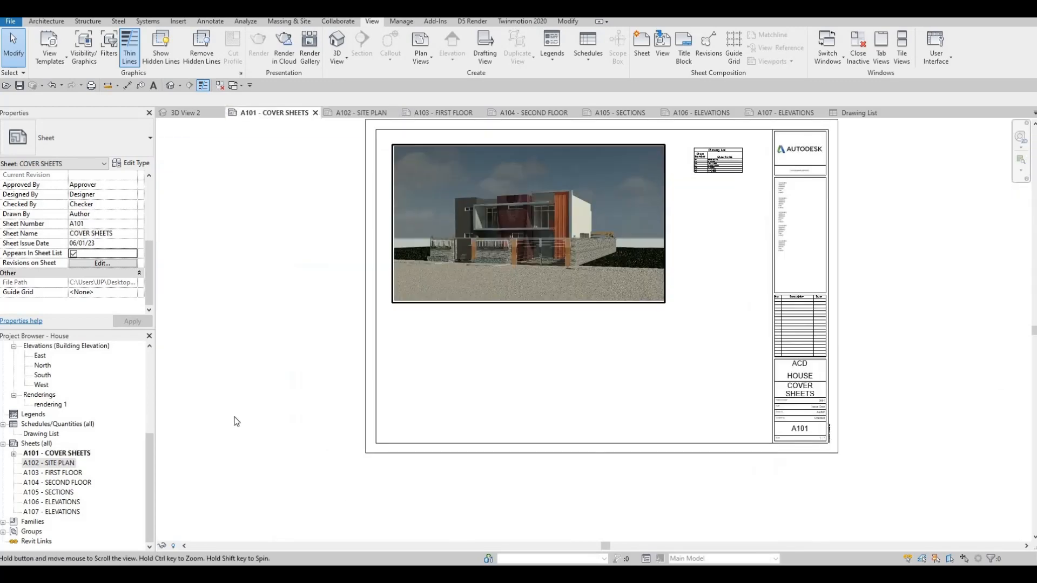
Place the Site floor plan view on the A102 - SITE PLAN sheet.
double_click(58, 464)
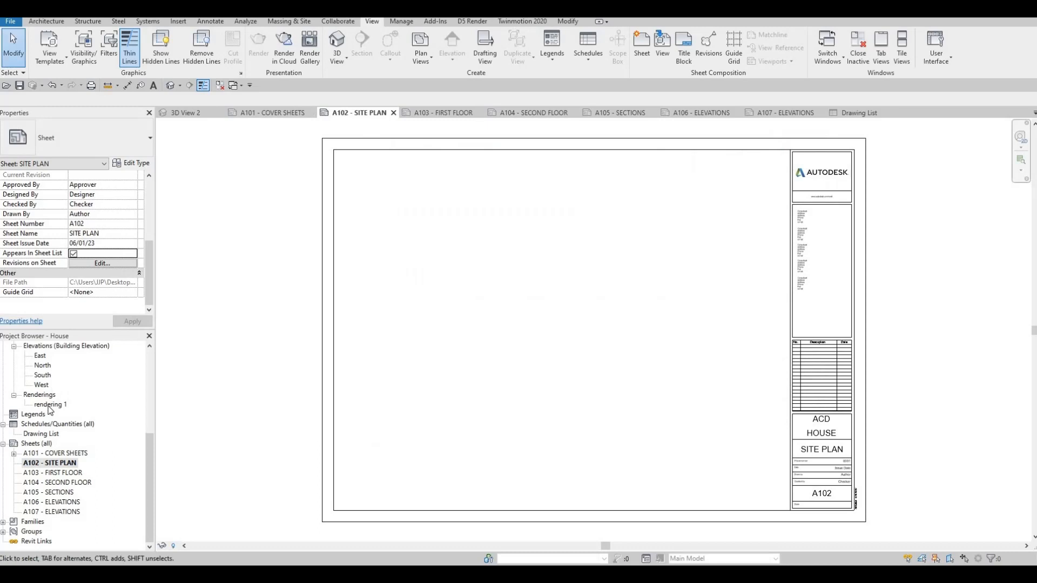
scroll(50, 408, "up", 5)
scroll(45, 420, "up", 1)
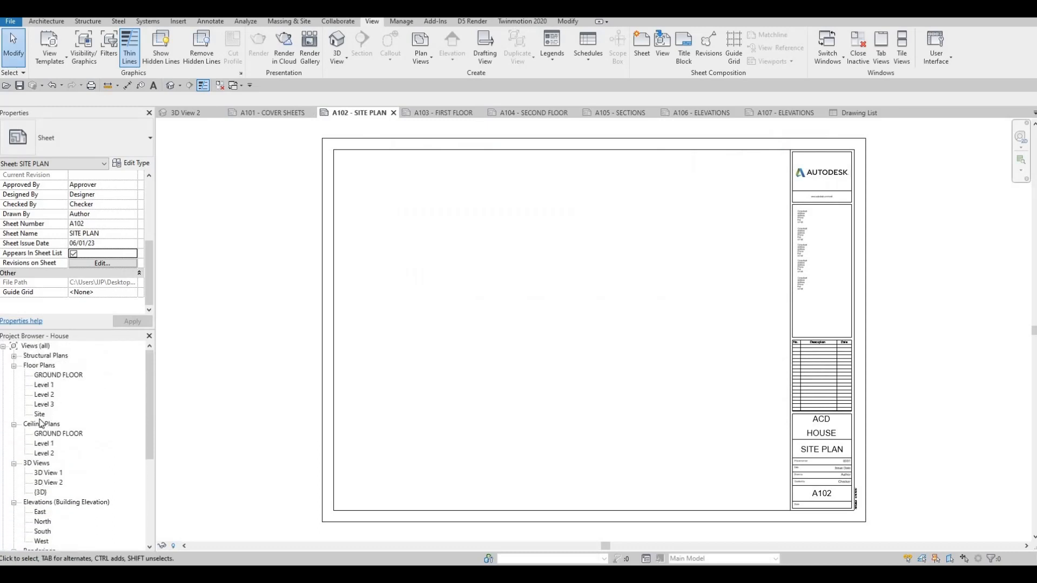
left_click(39, 416)
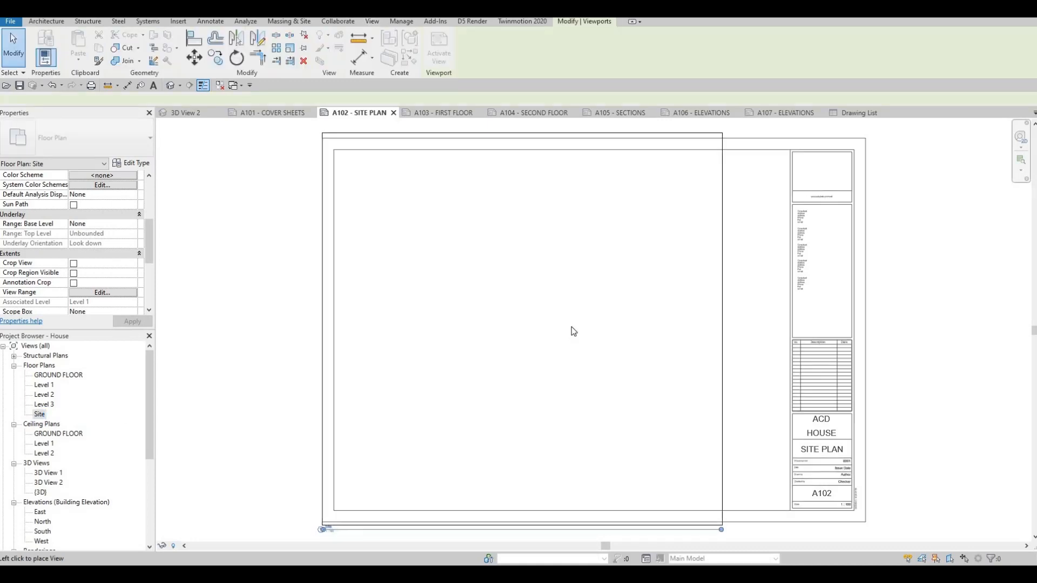
left_click(587, 401)
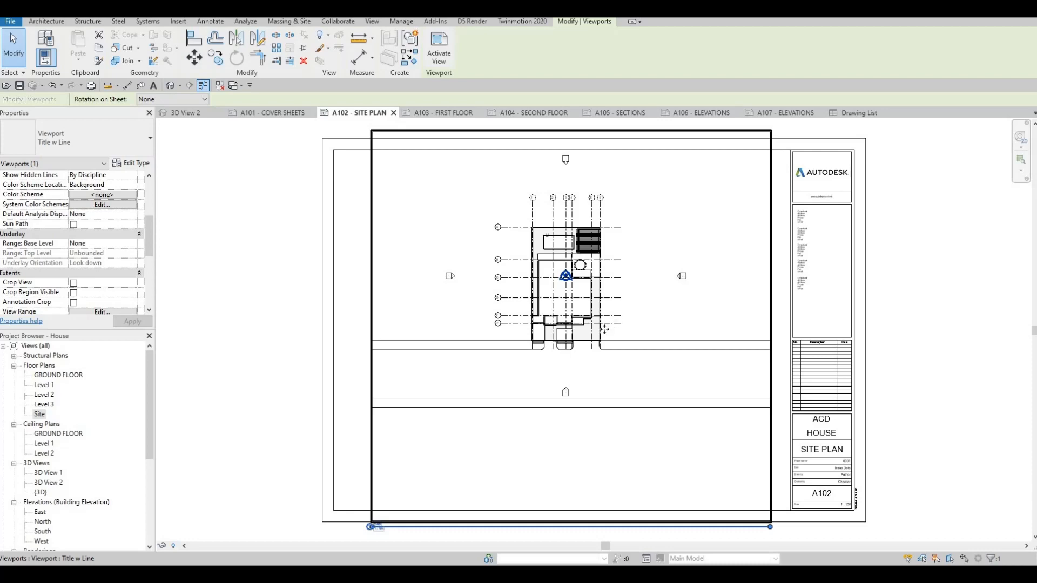
scroll(604, 328, "down", 2)
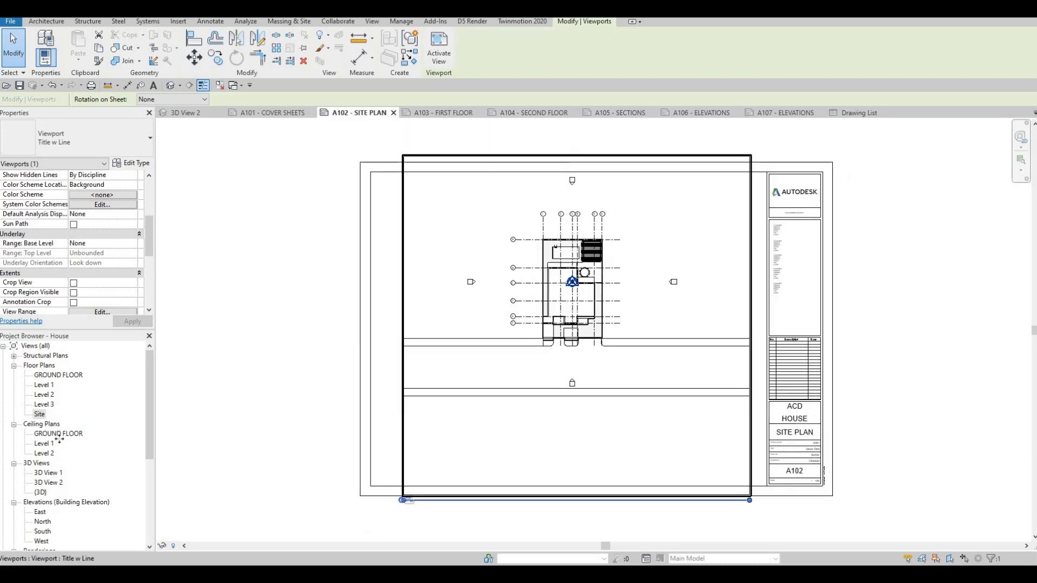
Enable Crop View, Crop Region Visible and Annotation Crop for the Site floor plan.
double_click(41, 416)
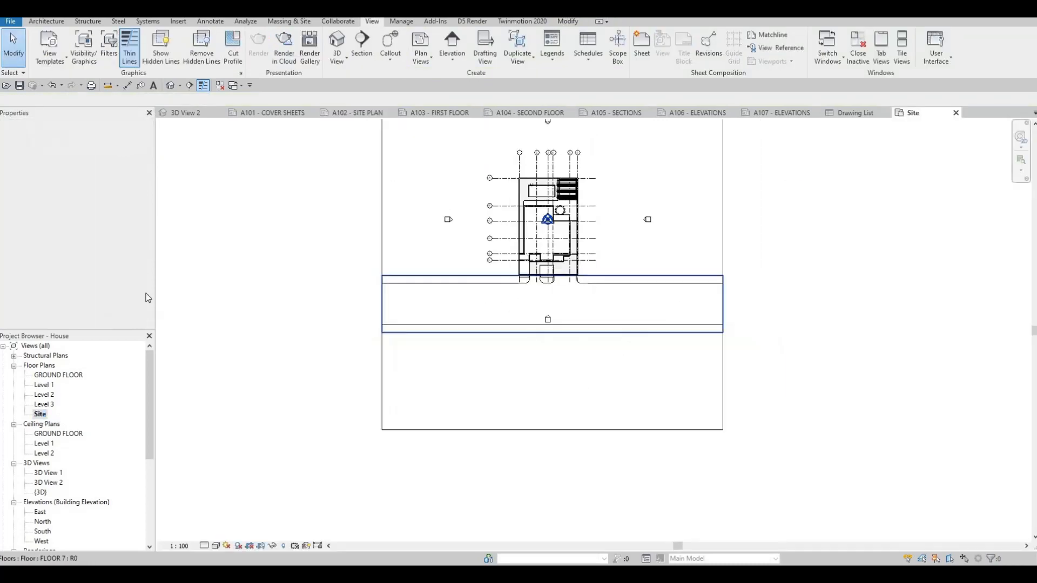
scroll(79, 232, "down", 5)
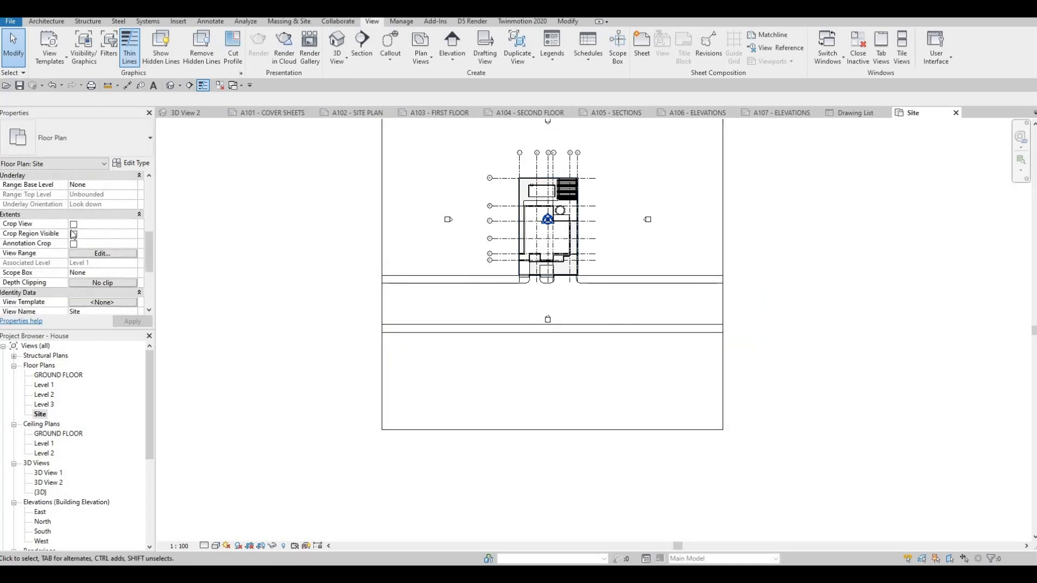
left_click(73, 225)
left_click(73, 234)
left_click(74, 244)
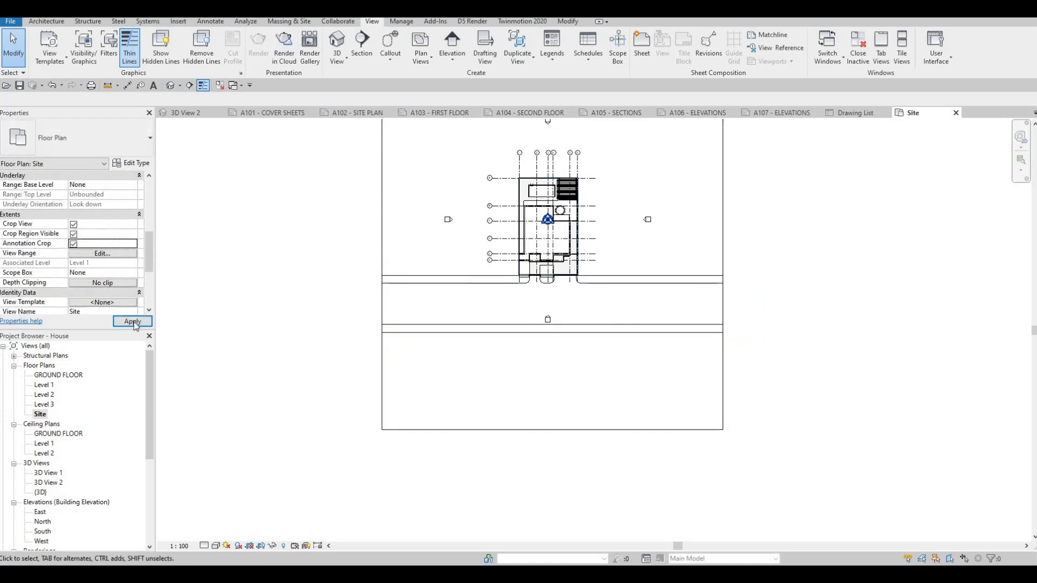
left_click(133, 321)
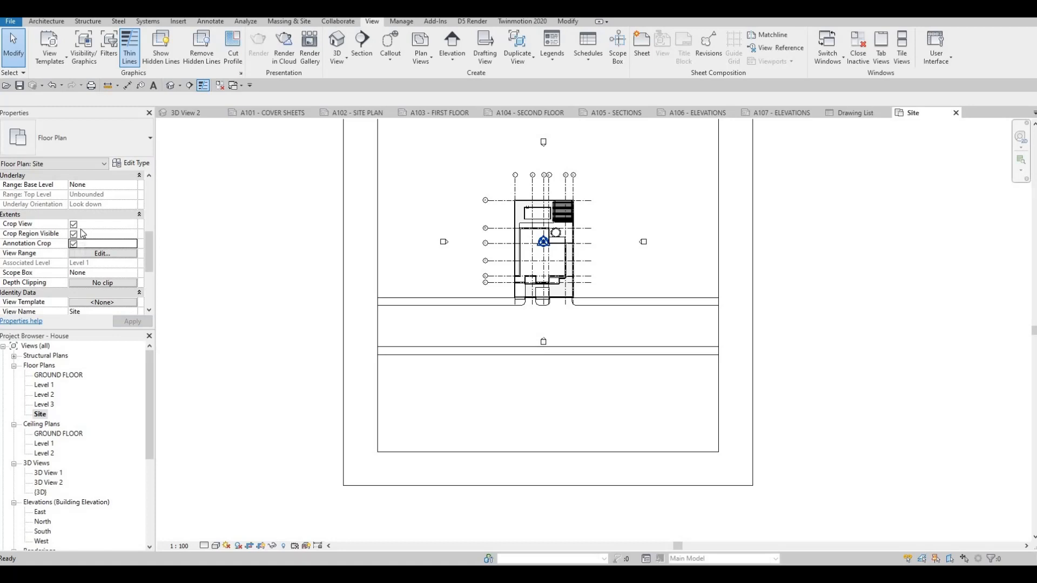
Pull all four sides of the Site plan's crop region inward to frame the house and the road.
middle_click_drag(450, 436, 444, 451)
scroll(435, 458, "down", 1)
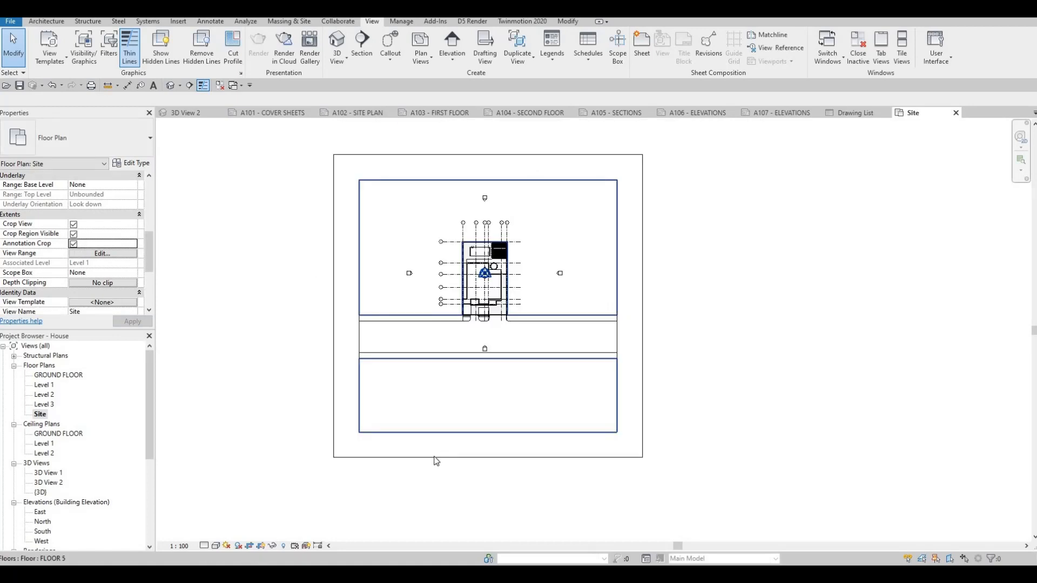
left_click(482, 458)
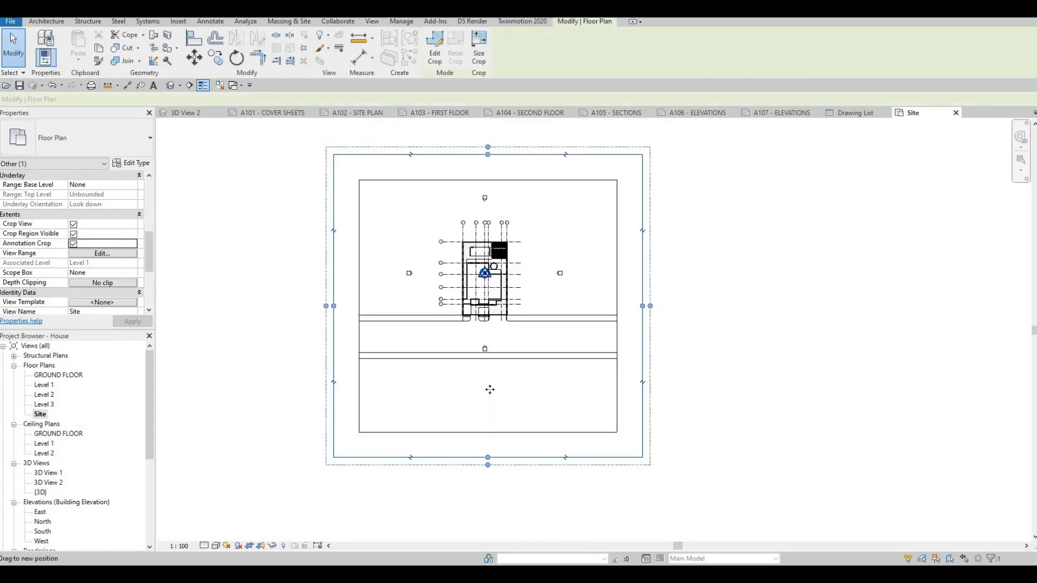
left_click_drag(488, 457, 488, 389)
left_click_drag(355, 278, 395, 278)
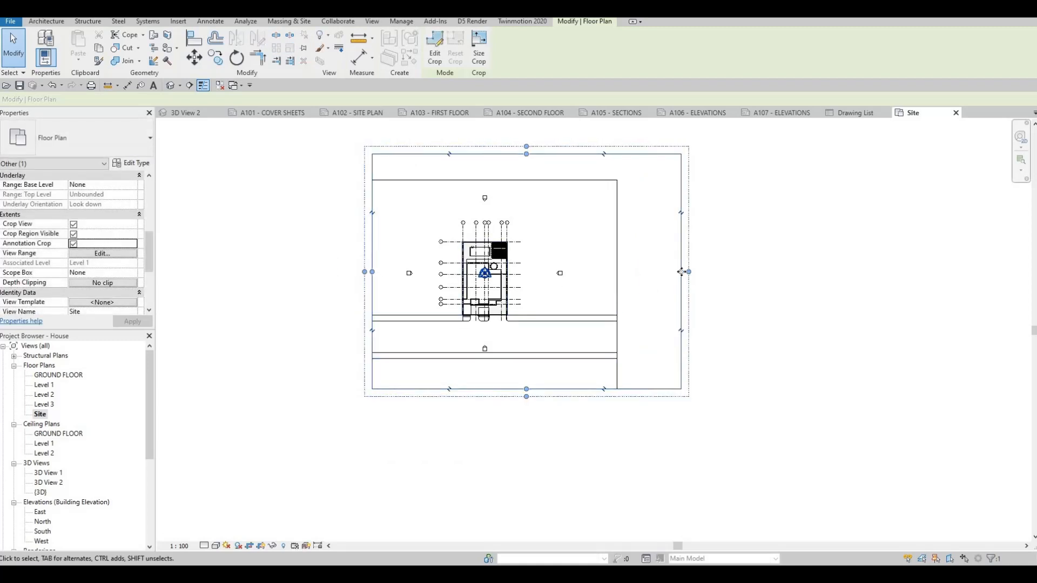
left_click_drag(680, 272, 592, 268)
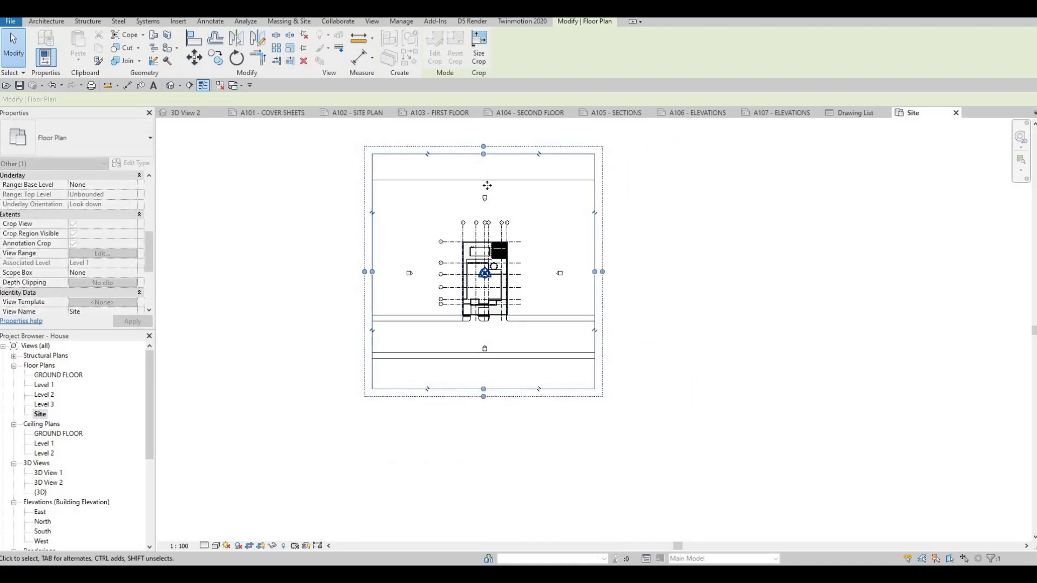
left_click_drag(482, 153, 487, 203)
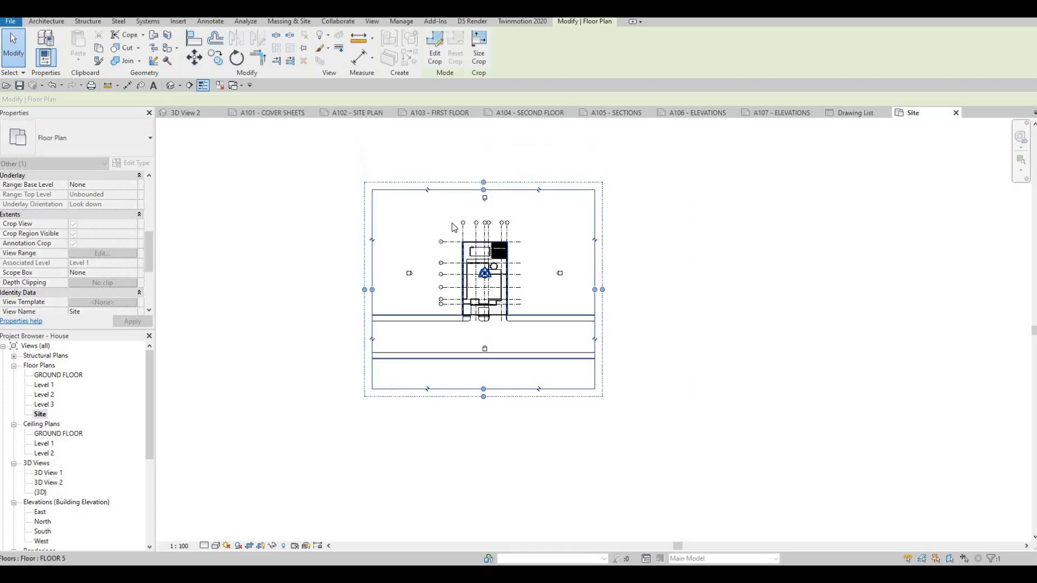
scroll(483, 208, "up", 2)
key("Escape")
key("Escape")
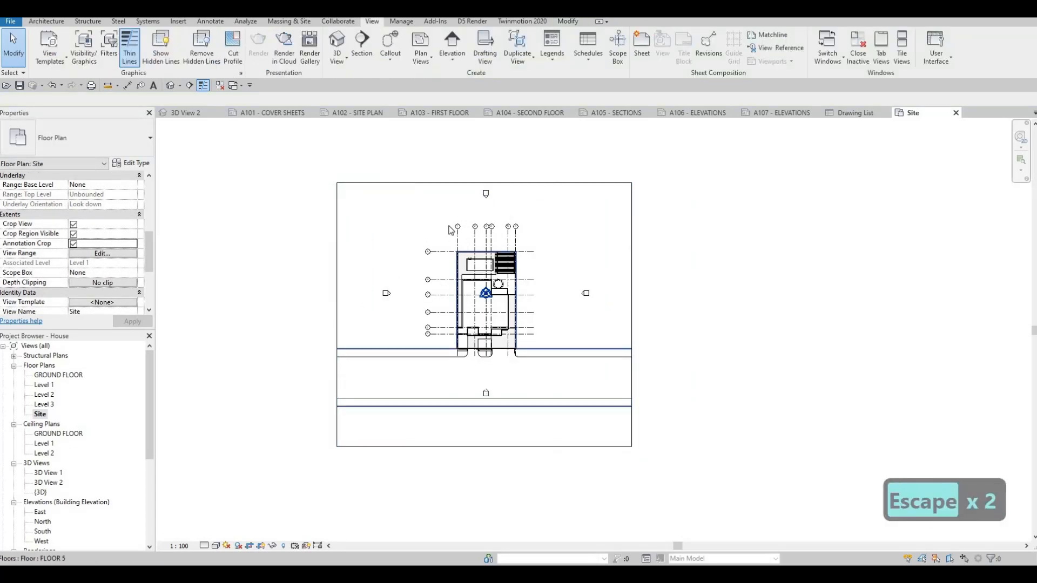
Hide the Elevations annotation category in the Site floor plan through its Visibility/Graphic Overrides.
key("v")
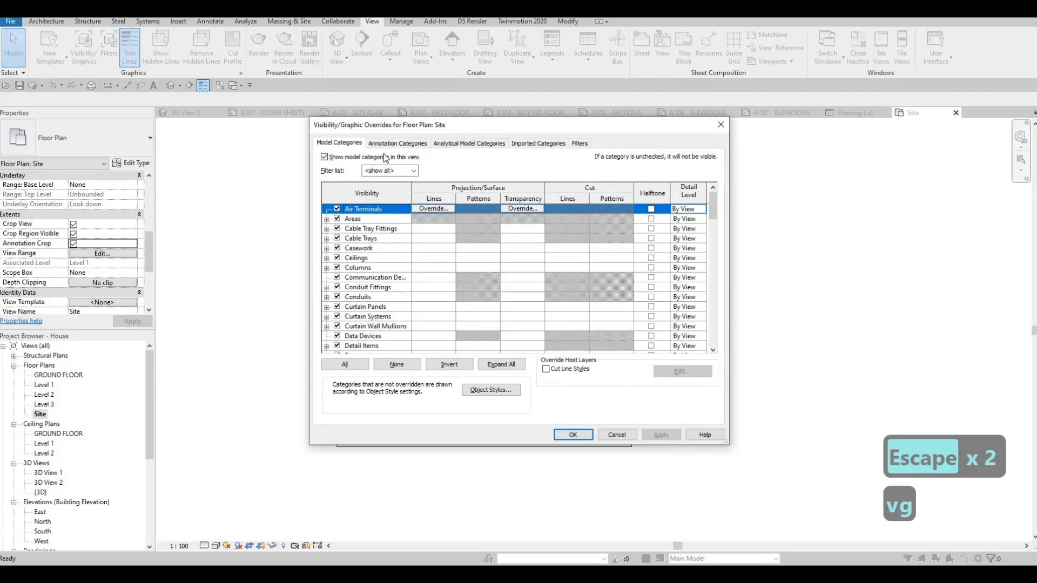
left_click(366, 250)
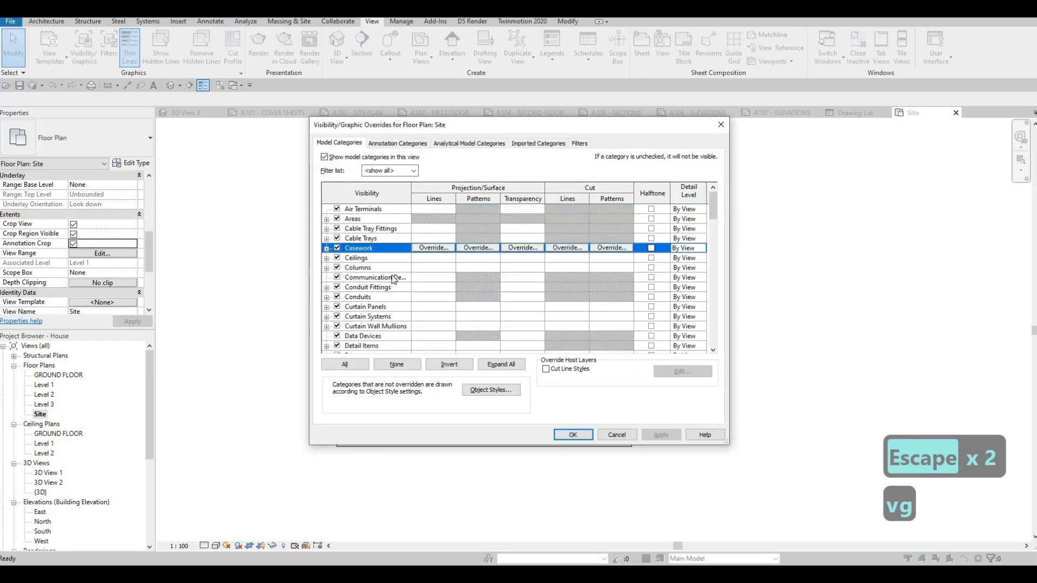
key("e")
scroll(376, 179, "down", 1)
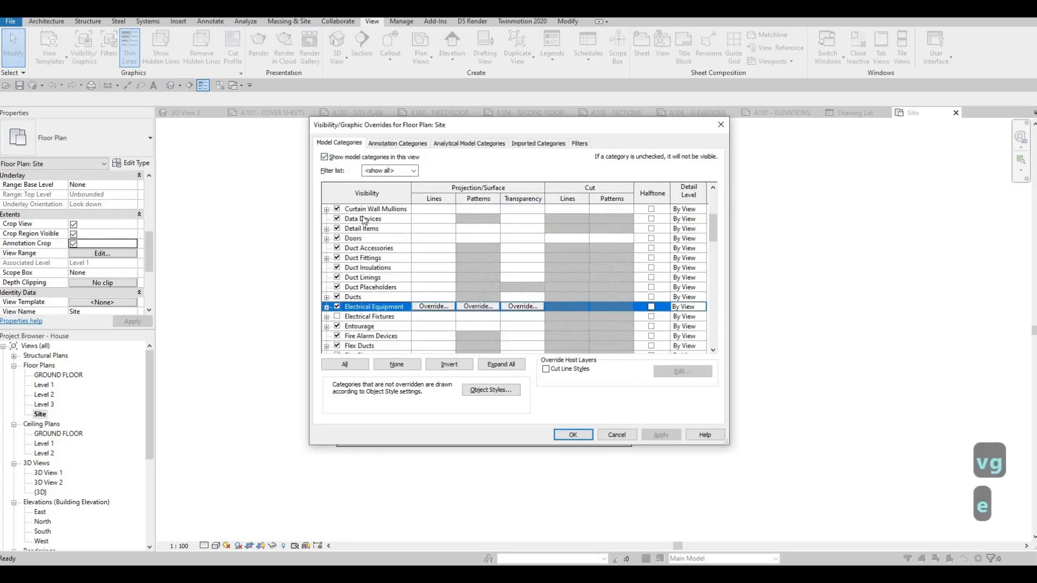
left_click(398, 143)
left_click(365, 249)
key("e")
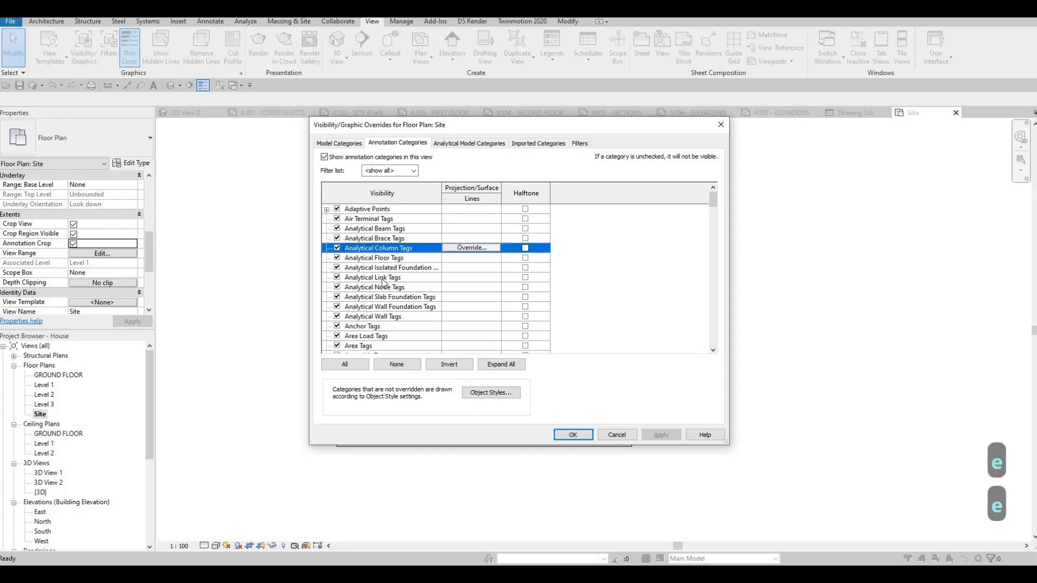
scroll(353, 317, "down", 1)
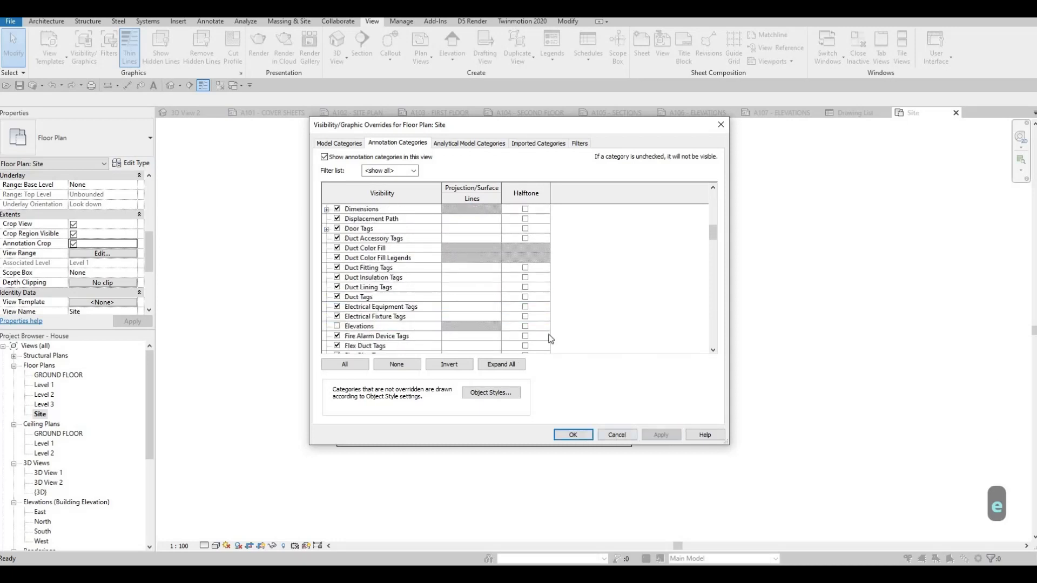
left_click(590, 436)
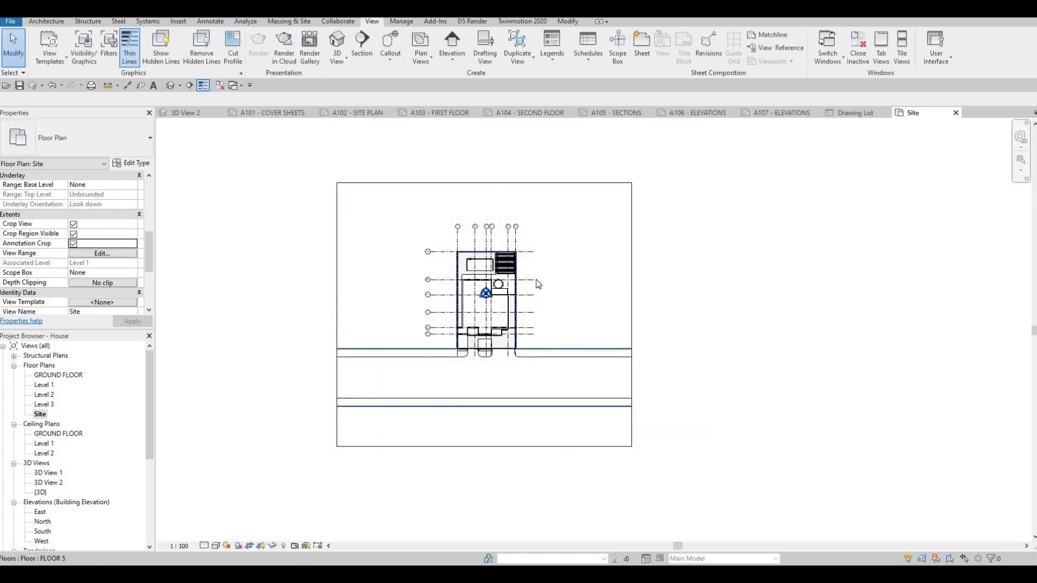
Hide the Grids annotation category in the Site floor plan through its Visibility/Graphic Overrides.
scroll(462, 230, "up", 5)
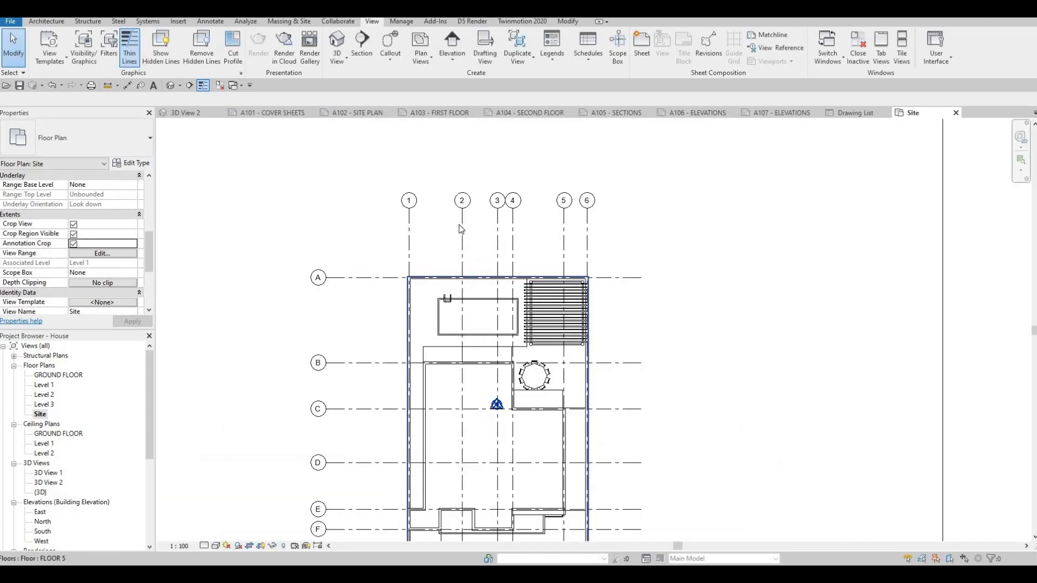
scroll(446, 246, "down", 5)
key("v")
key("g")
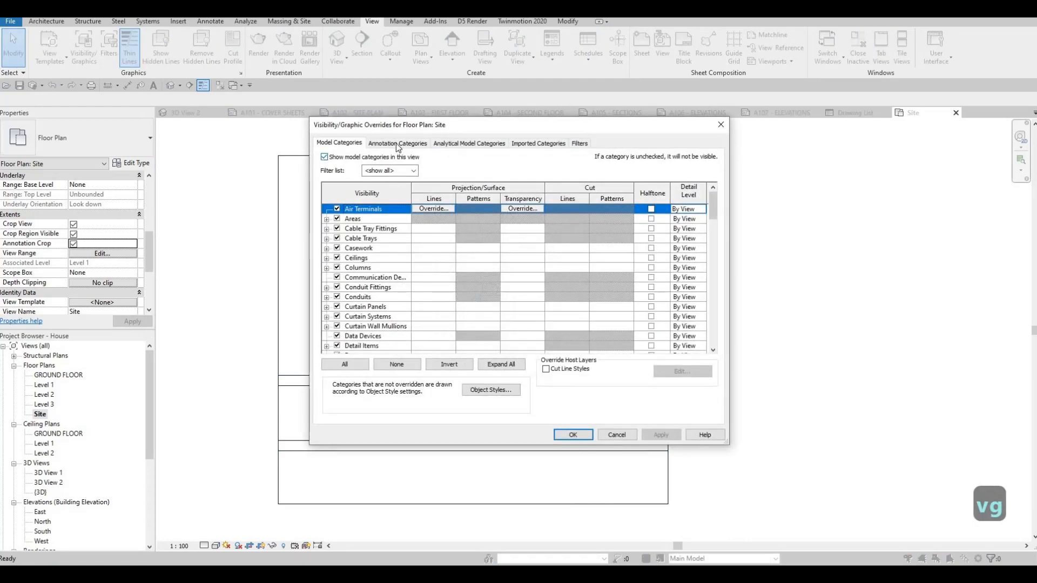
left_click(398, 143)
left_click(374, 258)
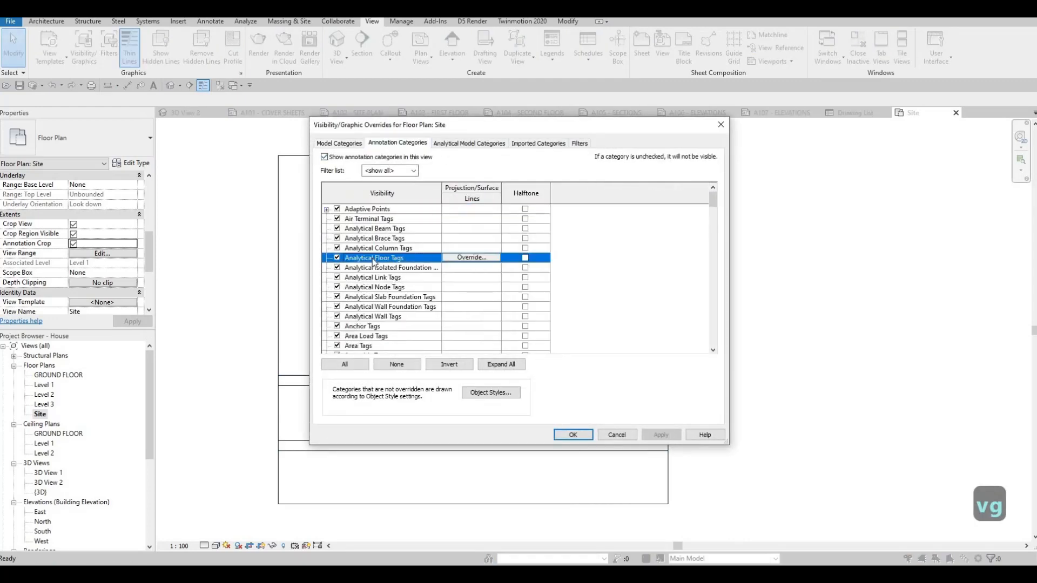
key("g")
scroll(345, 313, "down", 2)
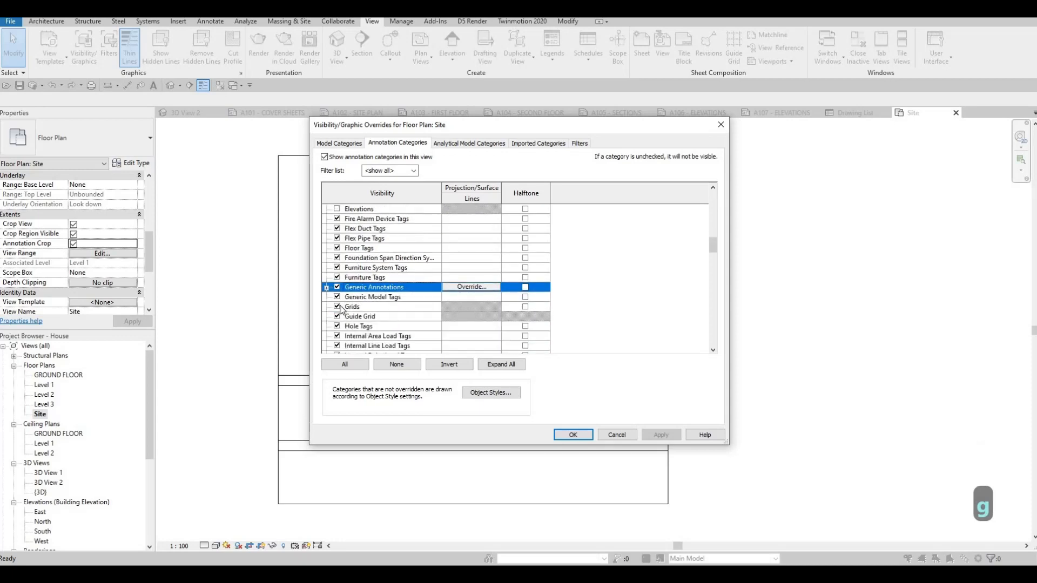
left_click(337, 307)
left_click(665, 434)
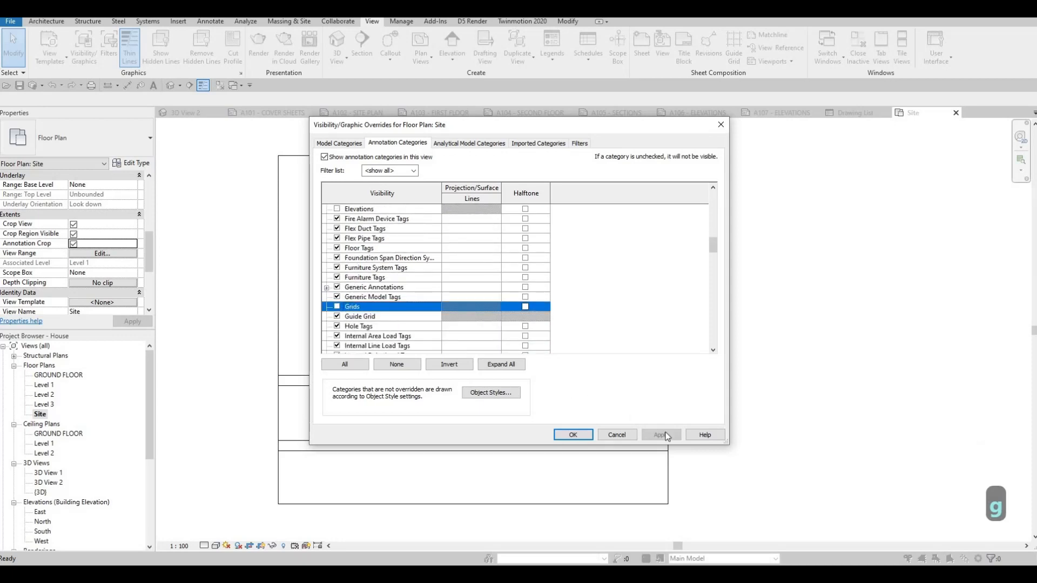
left_click(582, 433)
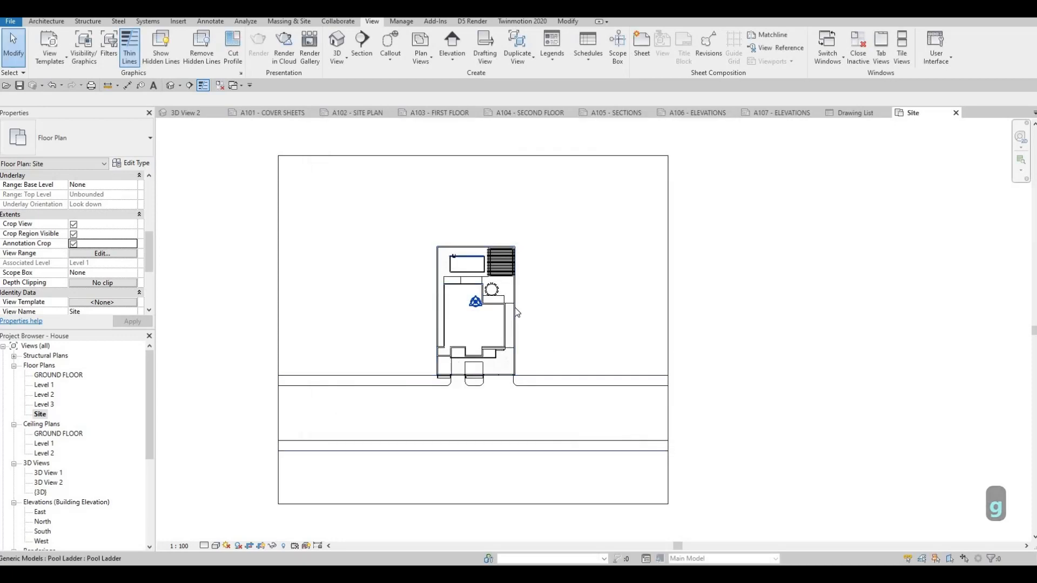
middle_click_drag(570, 235, 599, 207)
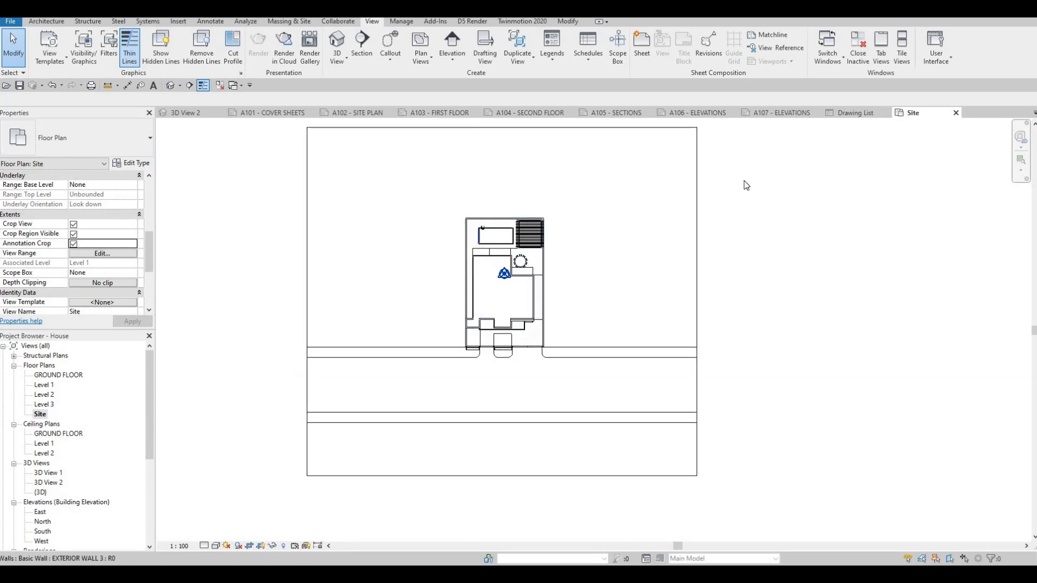
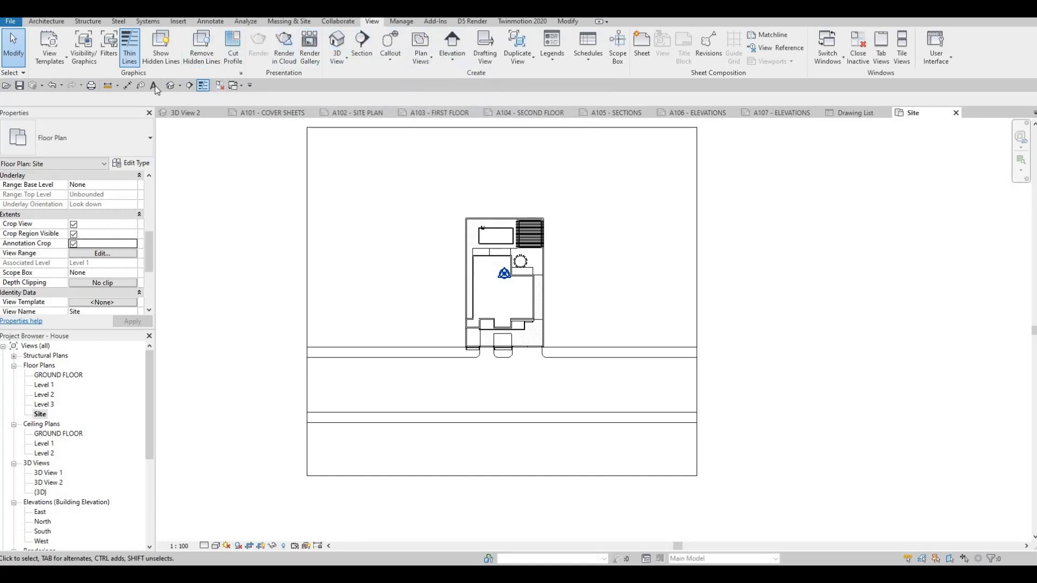
Place a text note on the road below the house with the property's house number and street name in capitals.
left_click(466, 382)
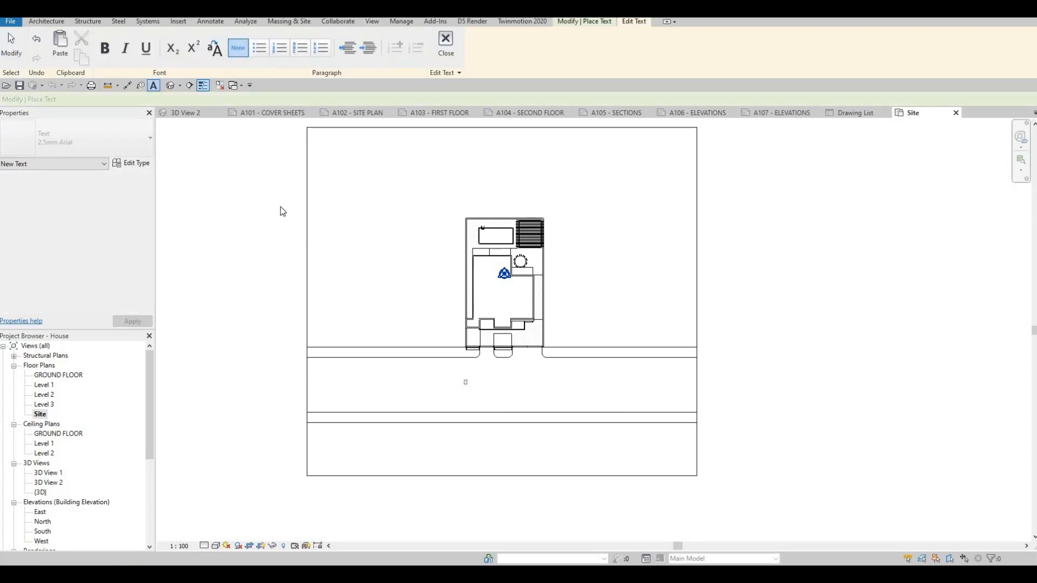
scroll(482, 384, "up", 3)
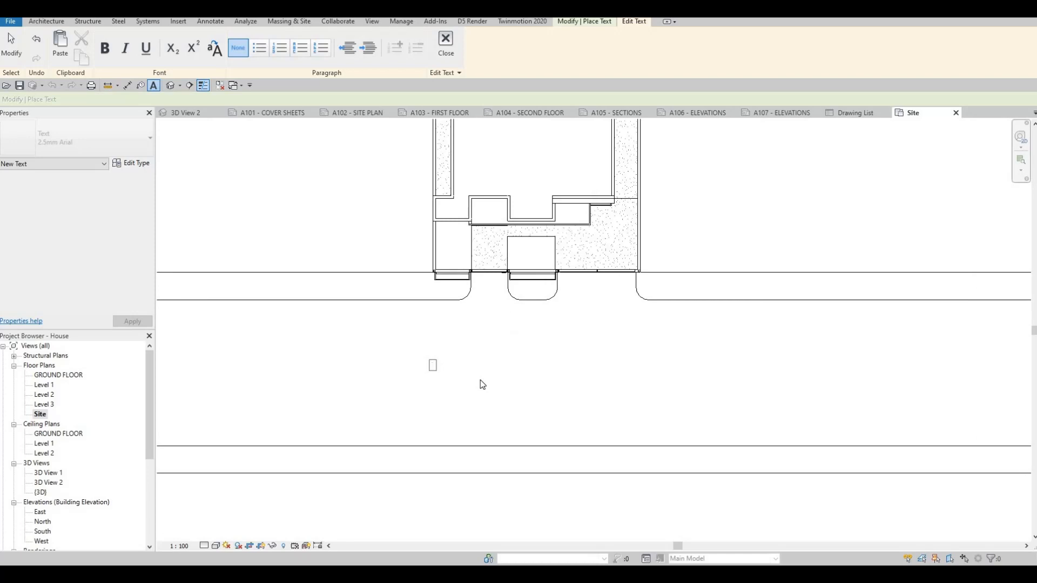
type("janray")
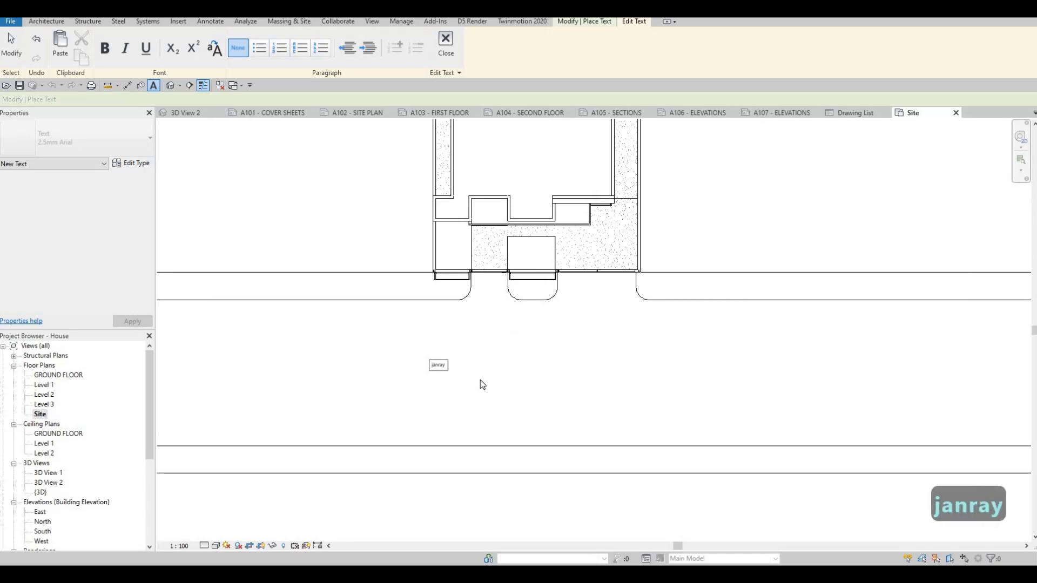
key("BackSpace")
key("BackSpace")
key("BackSpace")
key("BackSpace")
key("BackSpace")
key("BackSpace")
key("BackSpace")
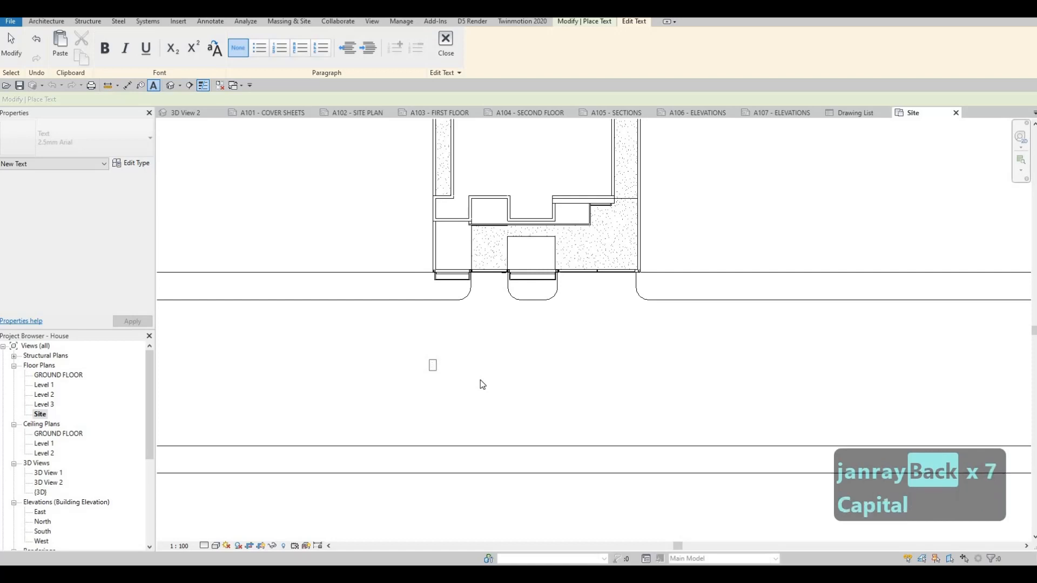
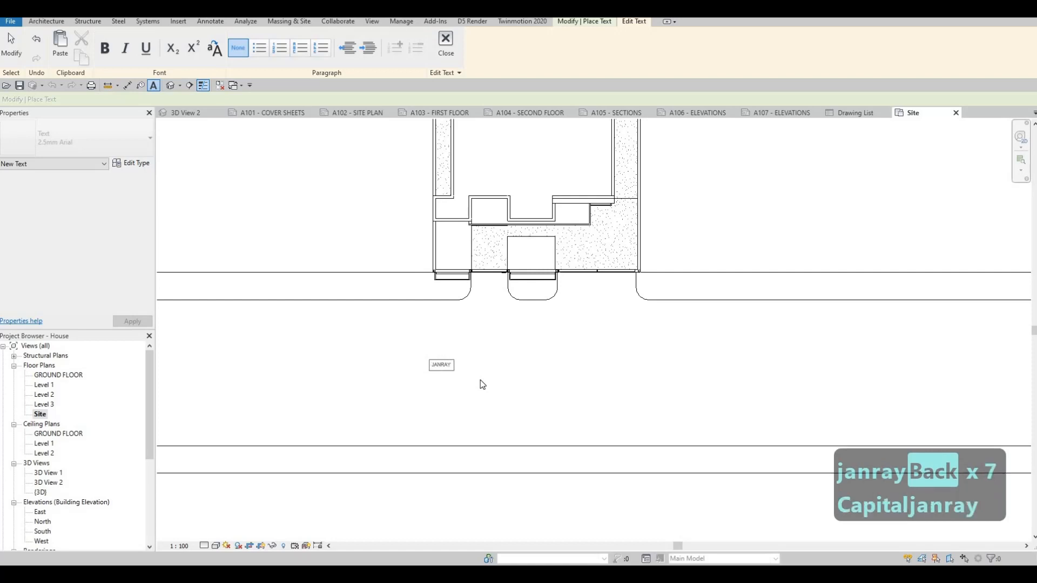
key("Left")
key("Left")
key("Left")
key("Left")
key("Left")
key("Left")
key("Left")
key("Left")
key("Left")
key("Left")
key("Left")
key("Left")
key("Left")
key("Left")
key("Left")
key("Left")
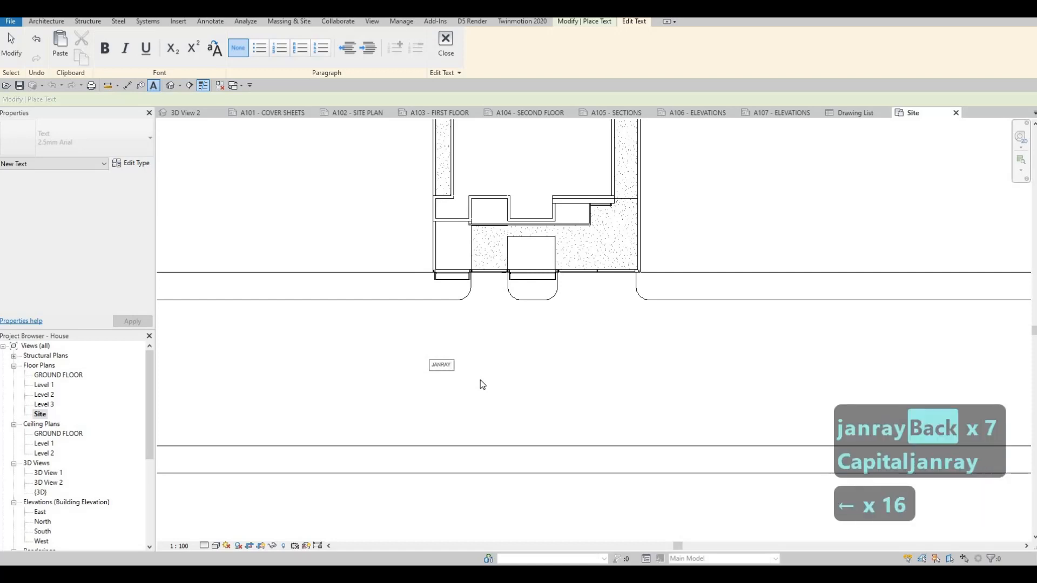
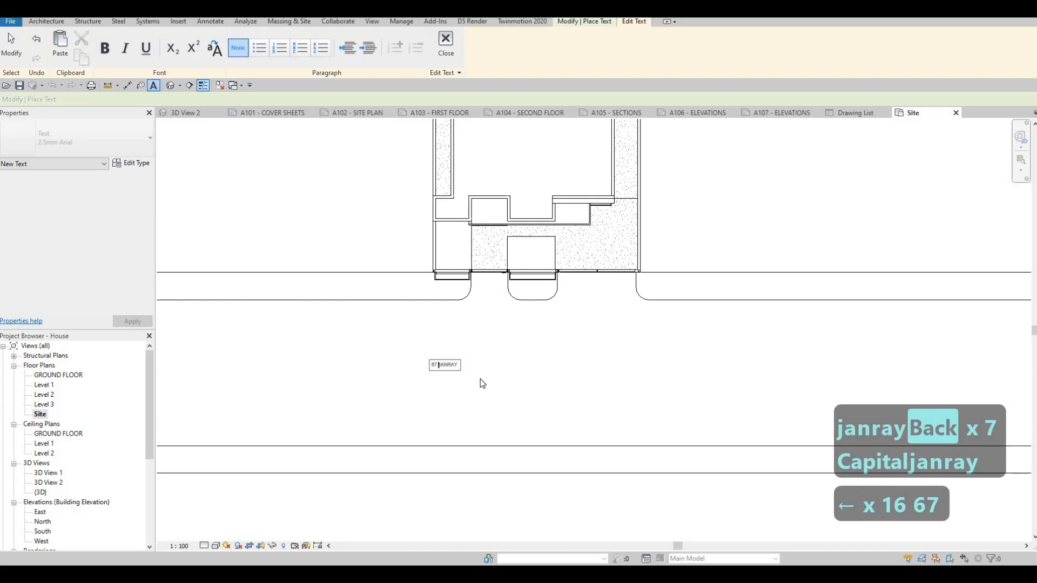
key("Right")
key("Right")
key("Right")
key("Right")
key("Right")
key("Right")
key("Right")
key("Right")
key("Right")
key("Right")
key("Right")
key("Right")
key("Right")
key("Right")
key("Right")
key("Right")
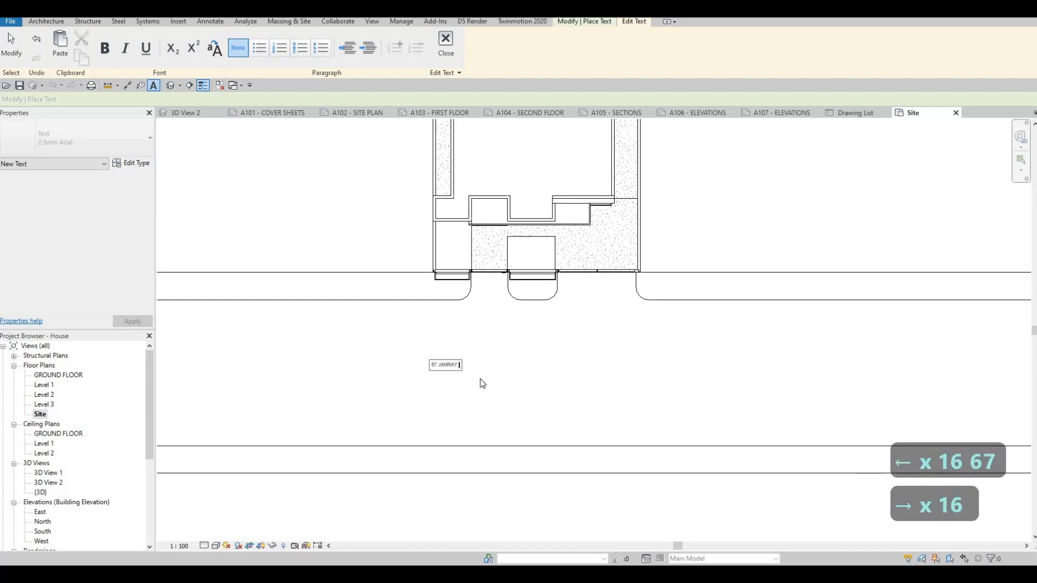
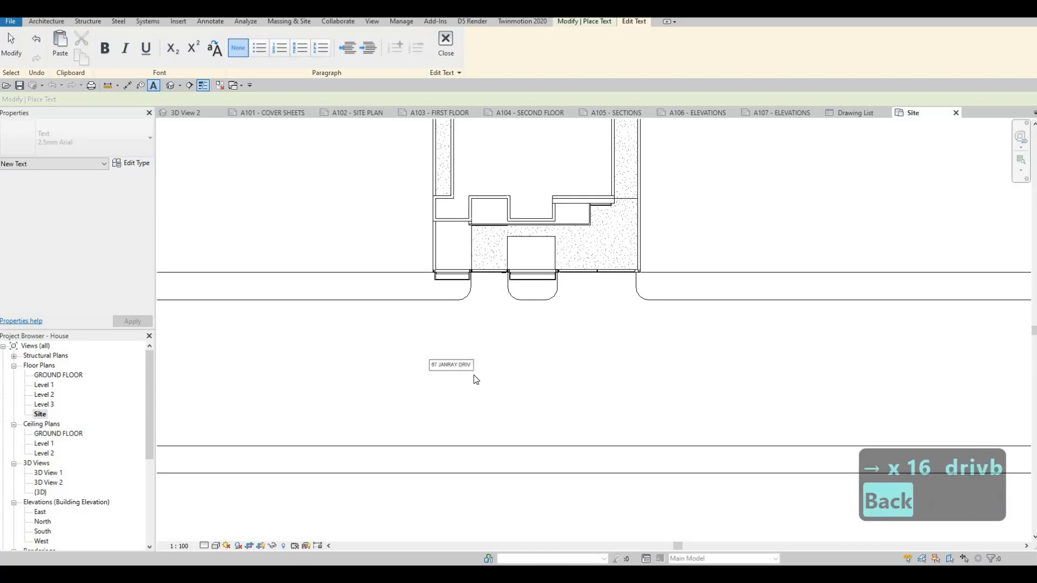
key("Escape")
key("Escape")
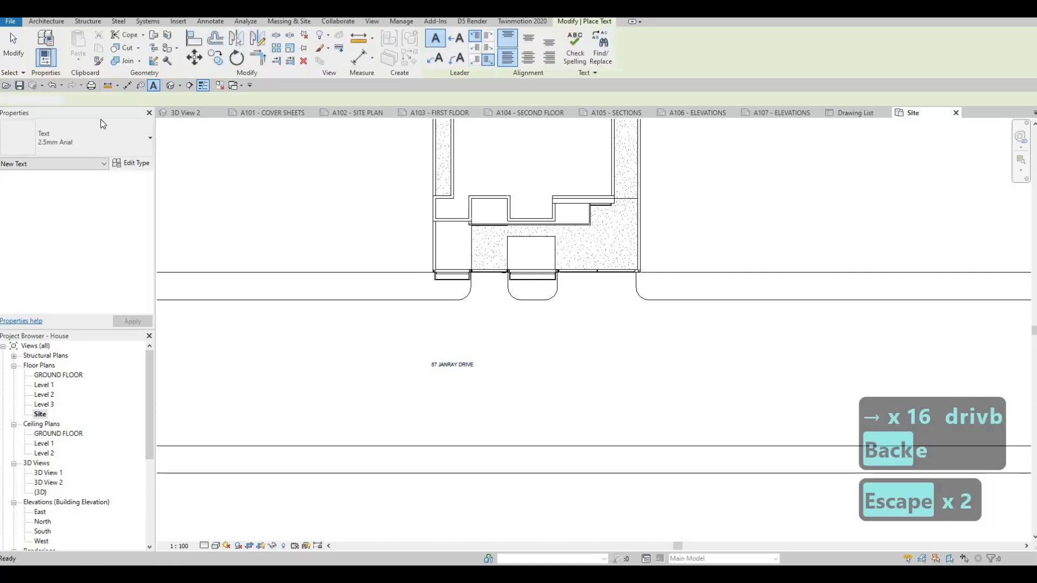
Change the road label's text type to 8mm Arial and shift it slightly sideways to sit beneath the house.
left_click(61, 136)
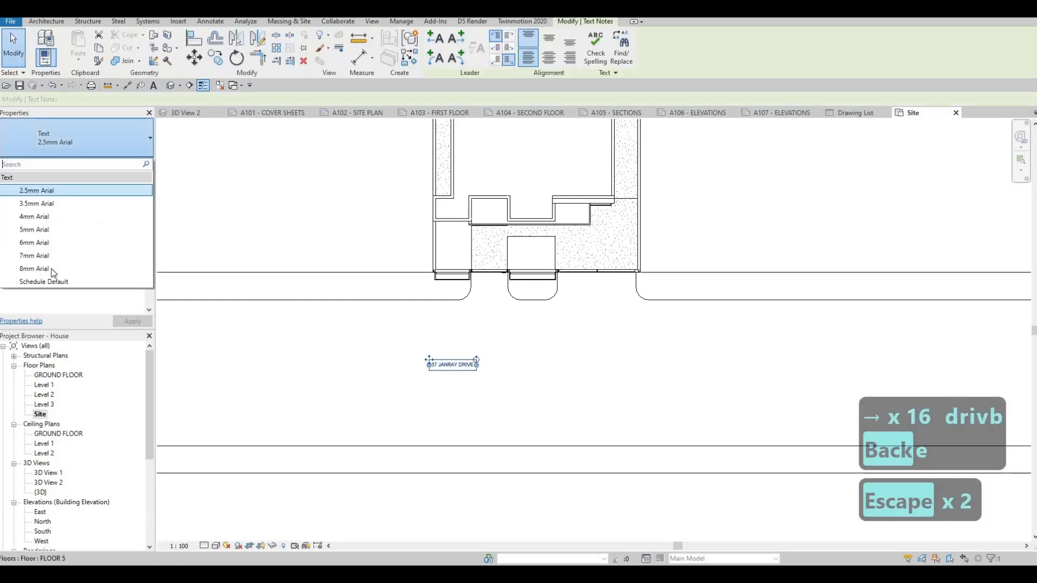
left_click(34, 268)
key("Escape")
key("Escape")
scroll(412, 349, "down", 2)
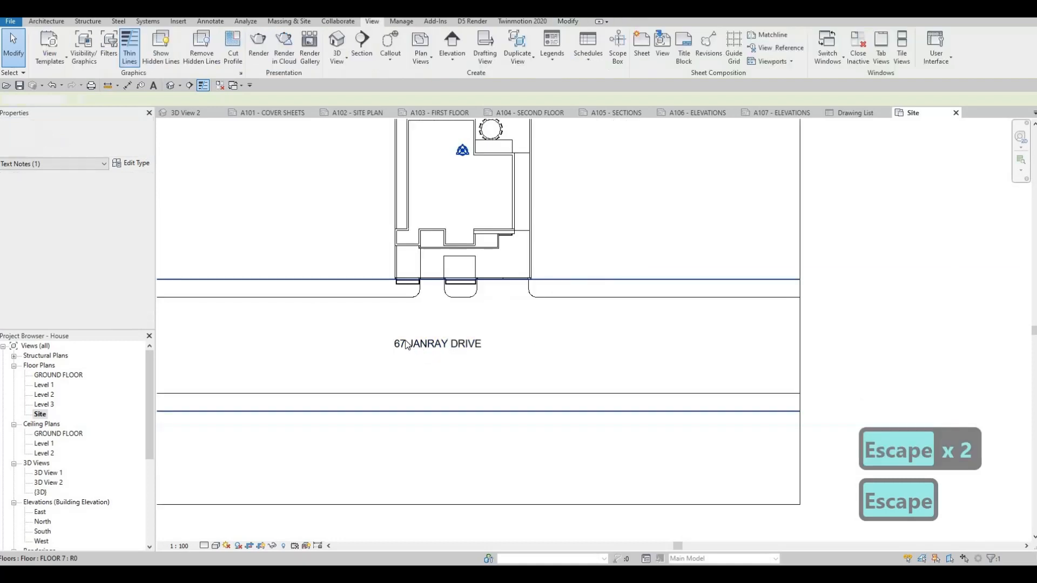
left_click(408, 344)
key("Escape")
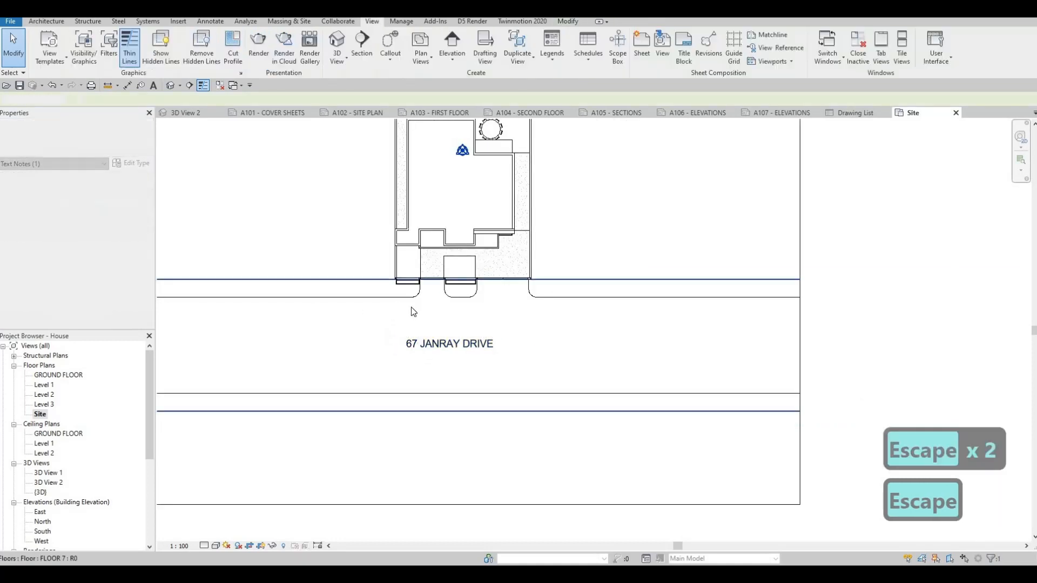
scroll(410, 306, "down", 2)
middle_click_drag(582, 136, 565, 208)
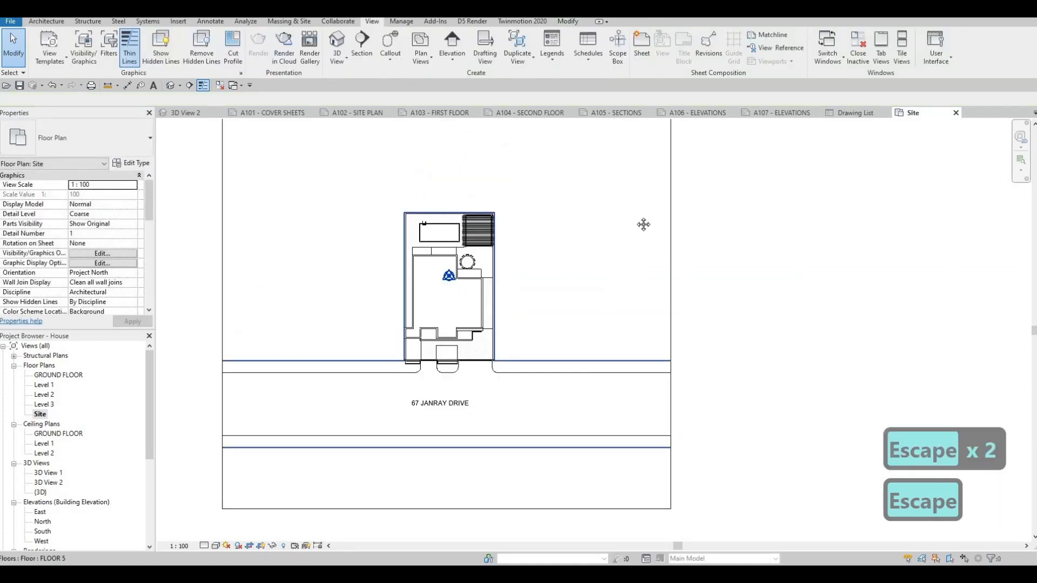
scroll(566, 265, "down", 2)
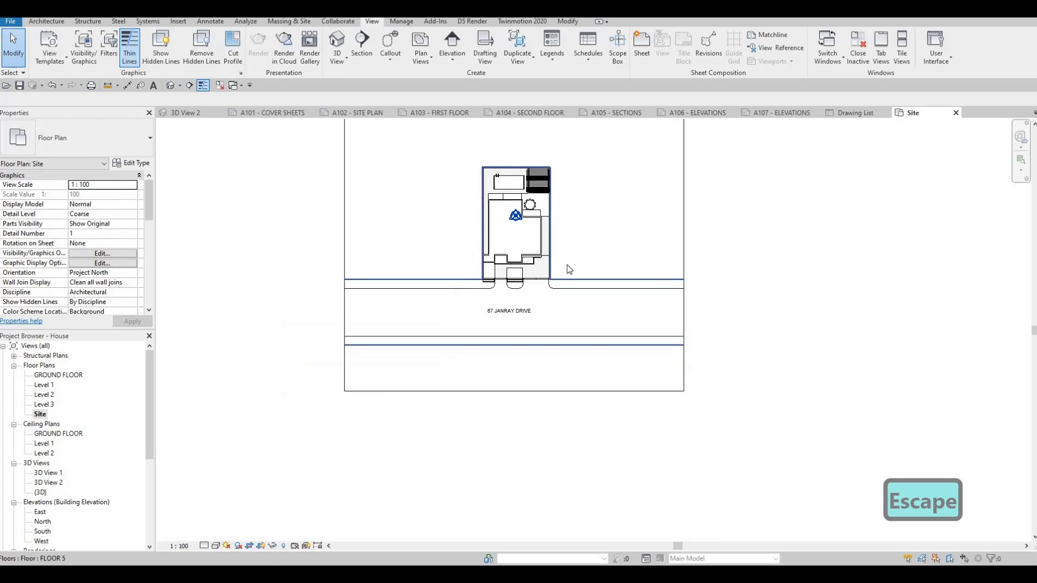
Open sheet A102 and examine the site plan viewport, its road label, its view title and its Title on Sheet property.
left_click(356, 114)
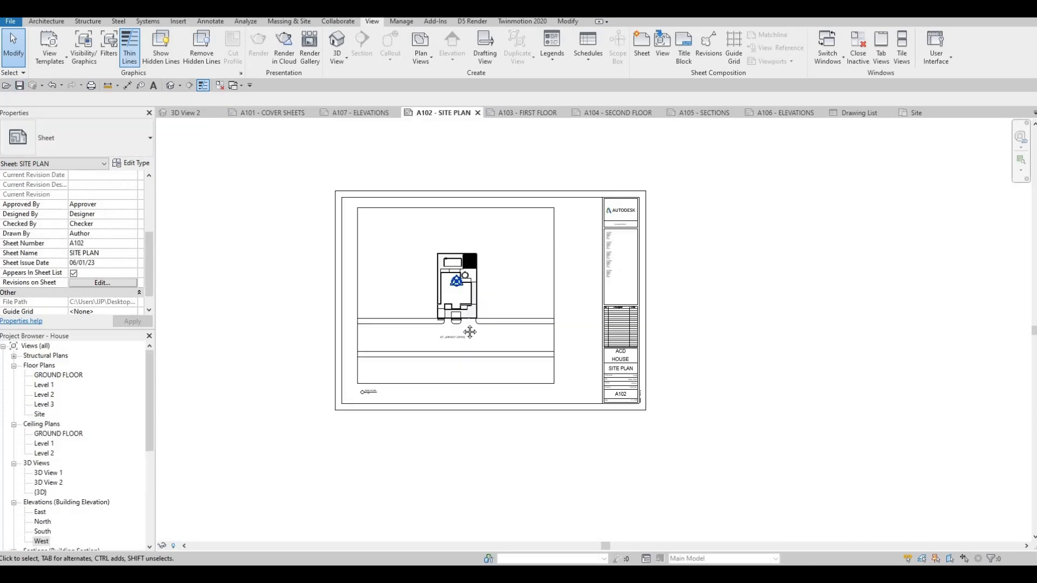
scroll(394, 382, "up", 6)
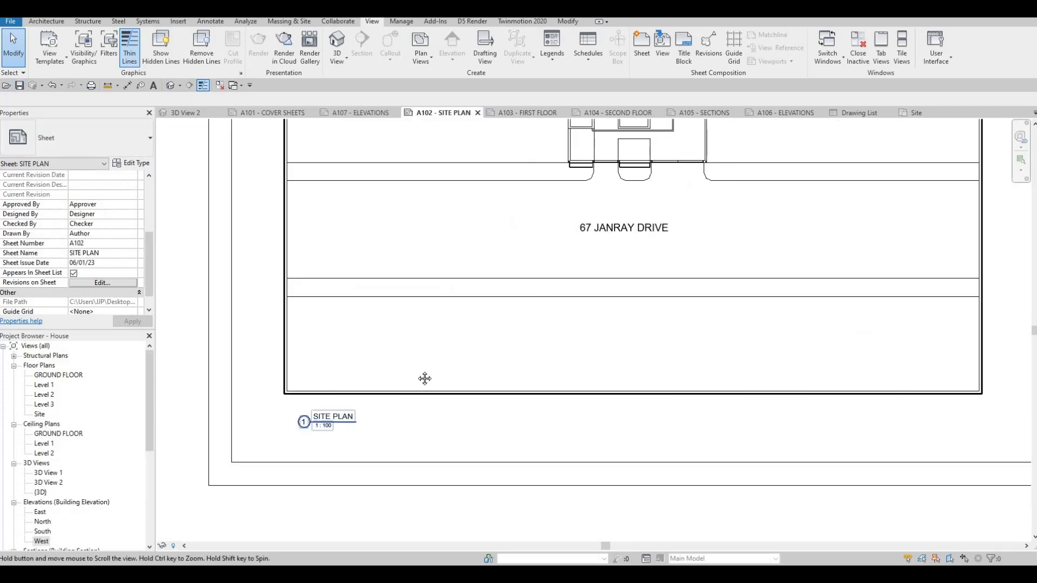
scroll(425, 378, "down", 2)
key("Escape")
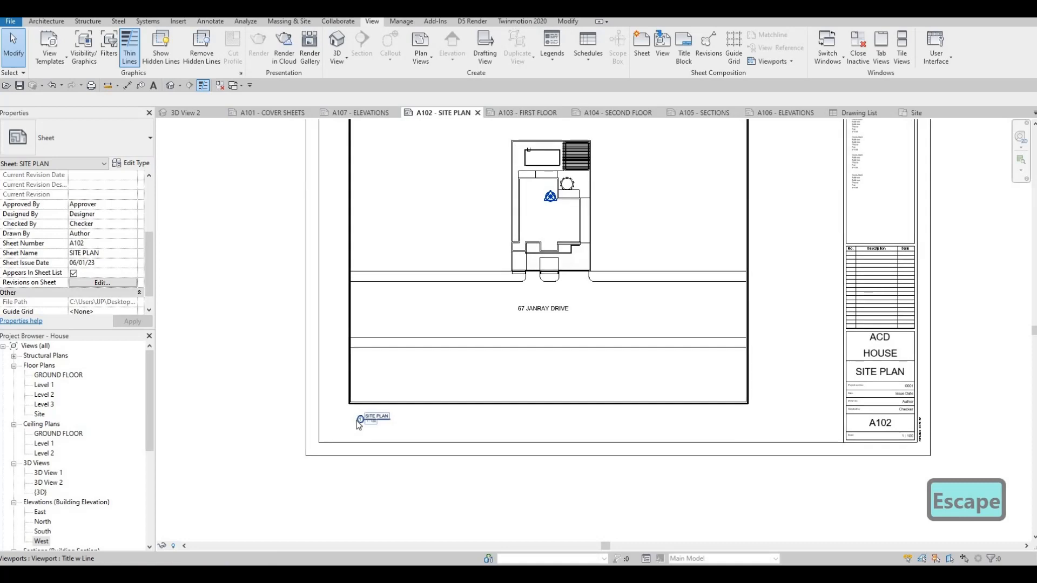
scroll(359, 420, "up", 3)
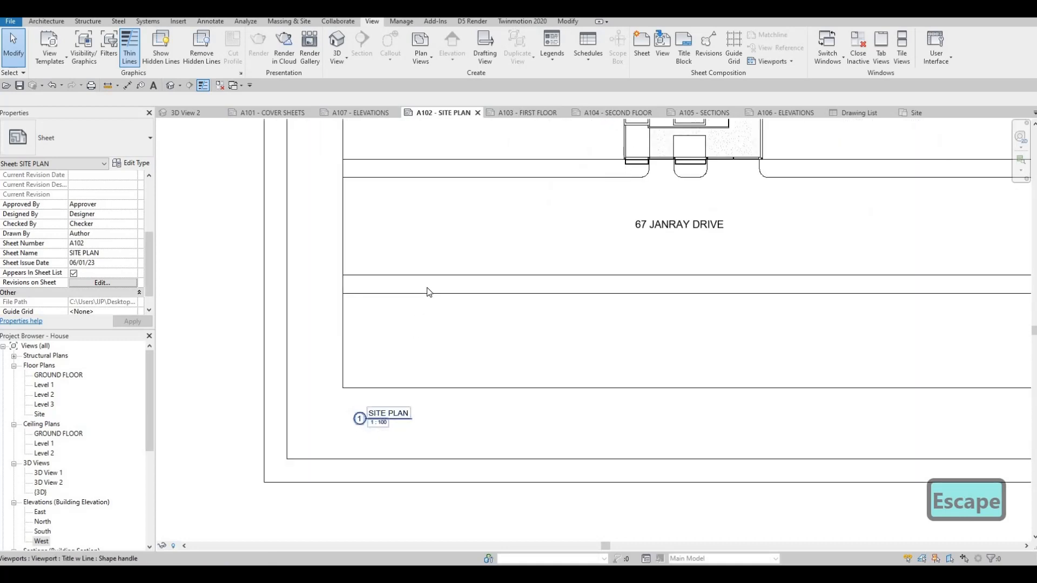
scroll(426, 287, "down", 1)
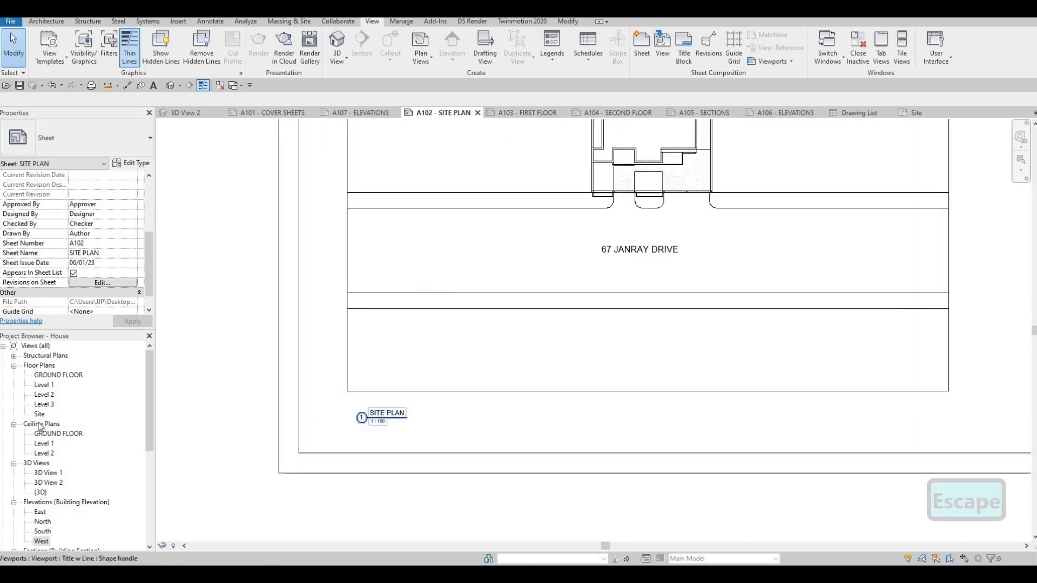
left_click(496, 265)
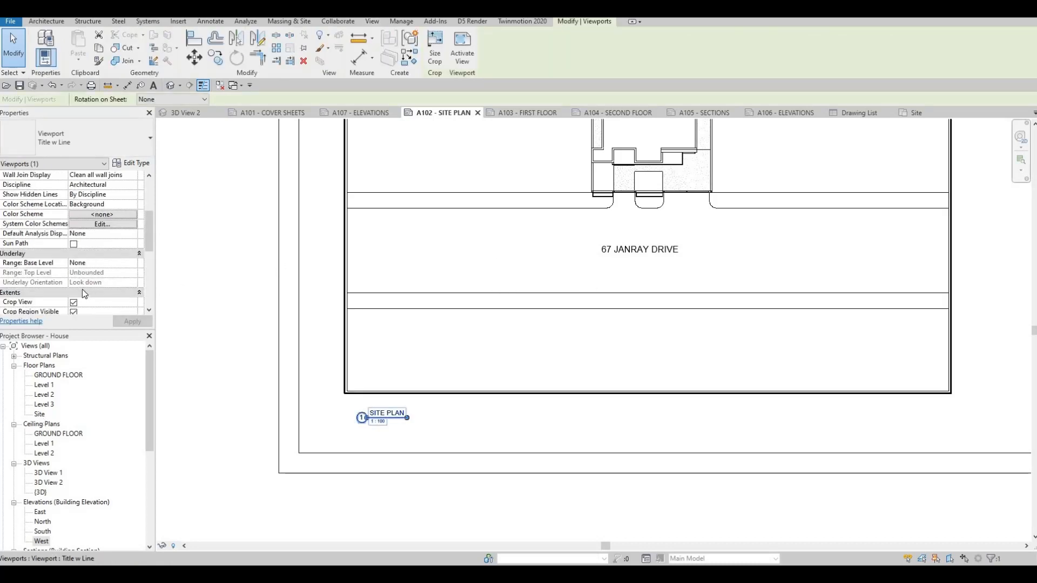
scroll(83, 288, "down", 4)
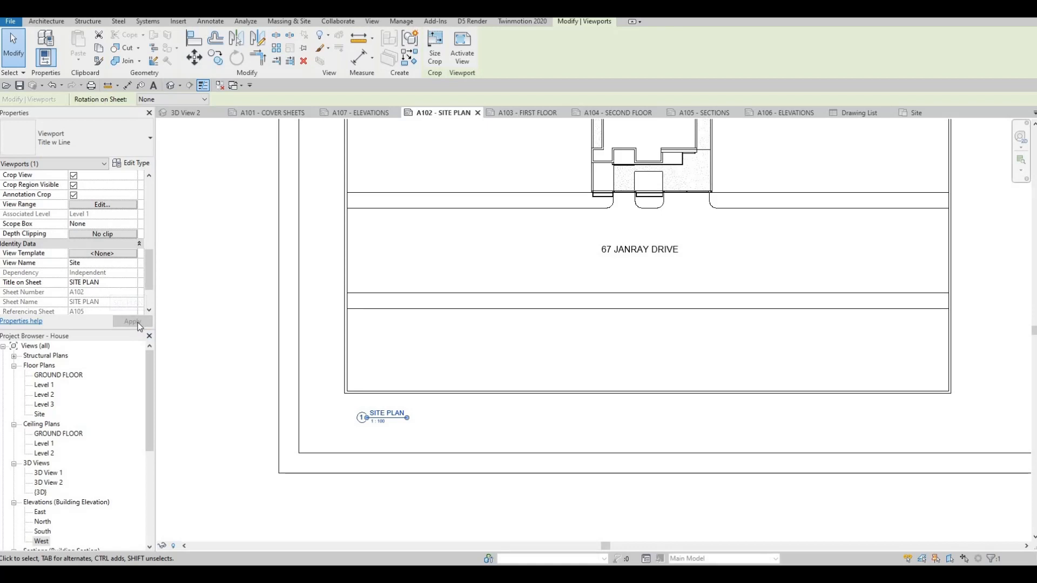
From sheet A103, open the Level 1 floor plan and enable Crop Region Visible.
left_click(527, 113)
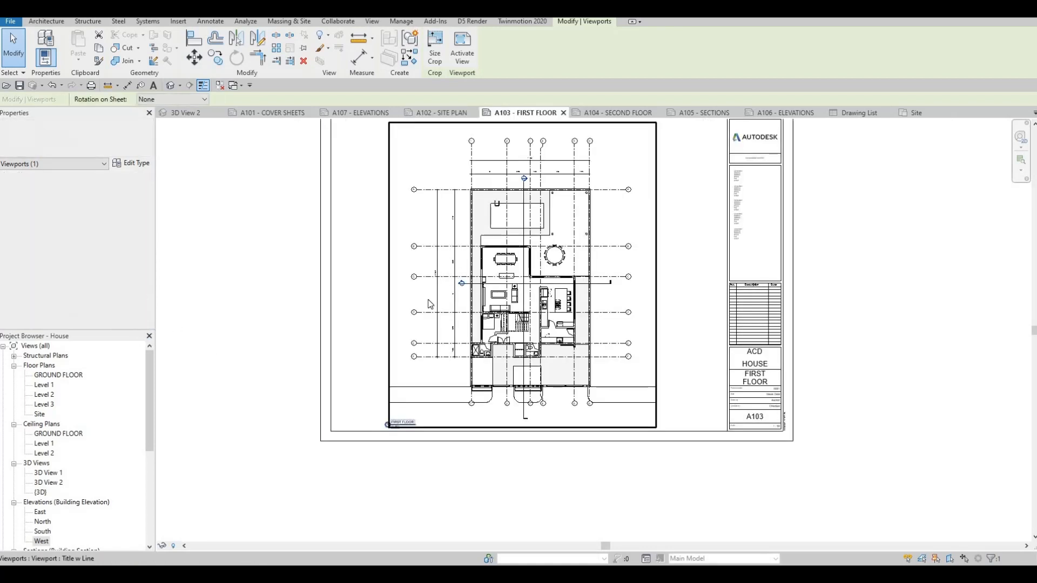
double_click(44, 385)
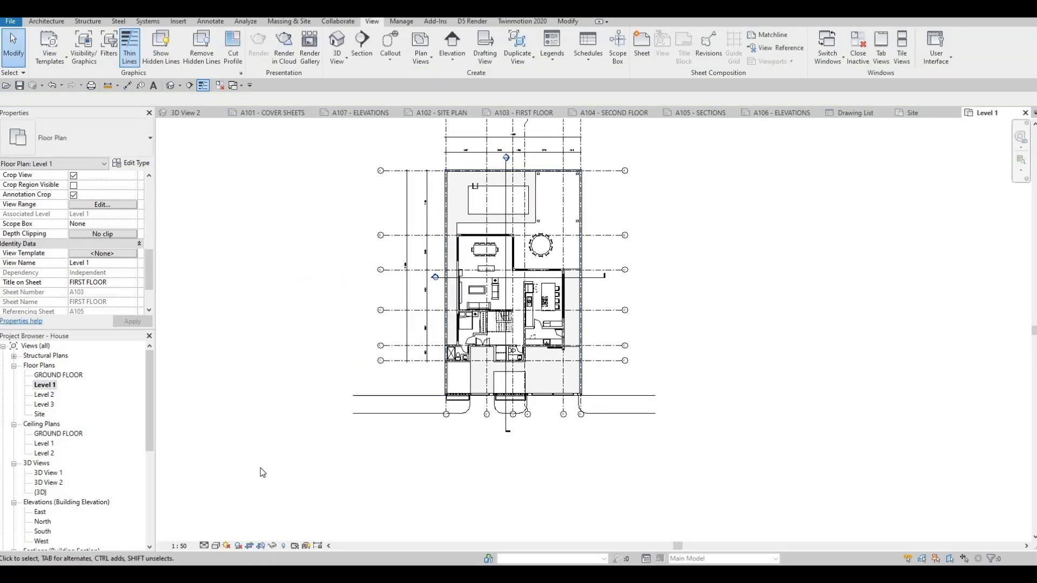
key("Escape")
middle_click_drag(382, 166, 369, 184)
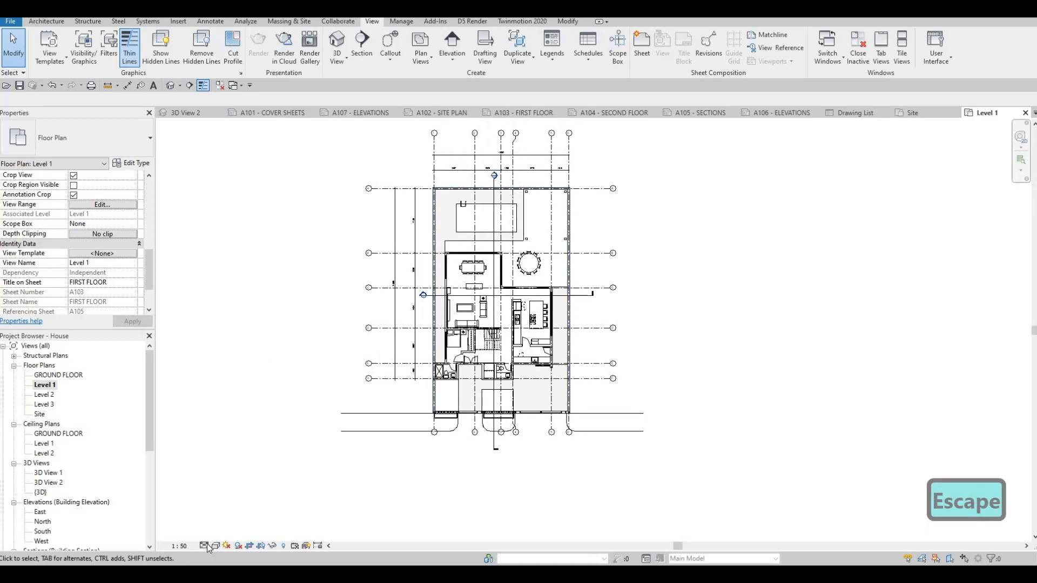
middle_click_drag(432, 378, 415, 409)
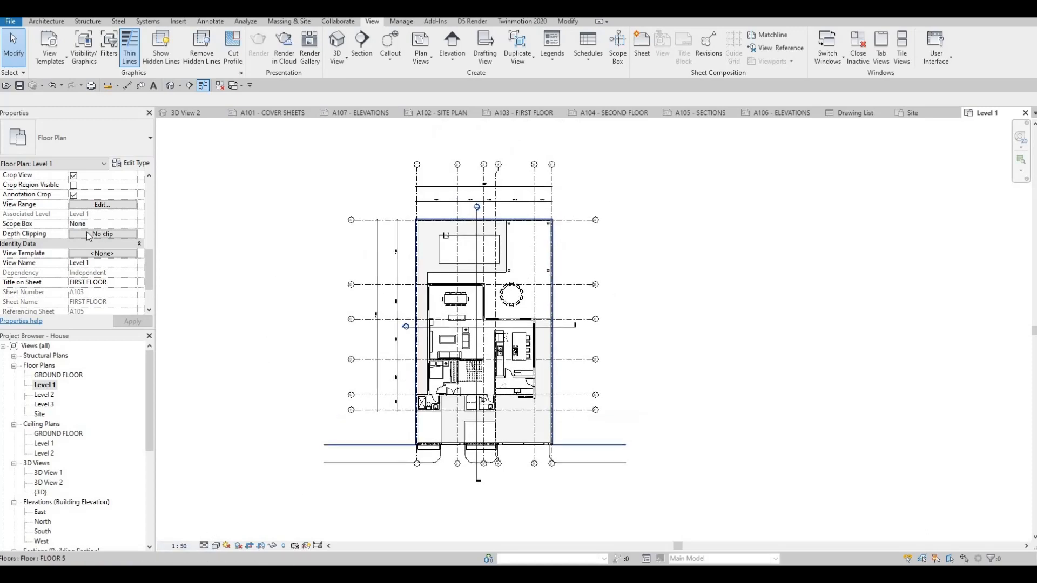
scroll(78, 216, "up", 2)
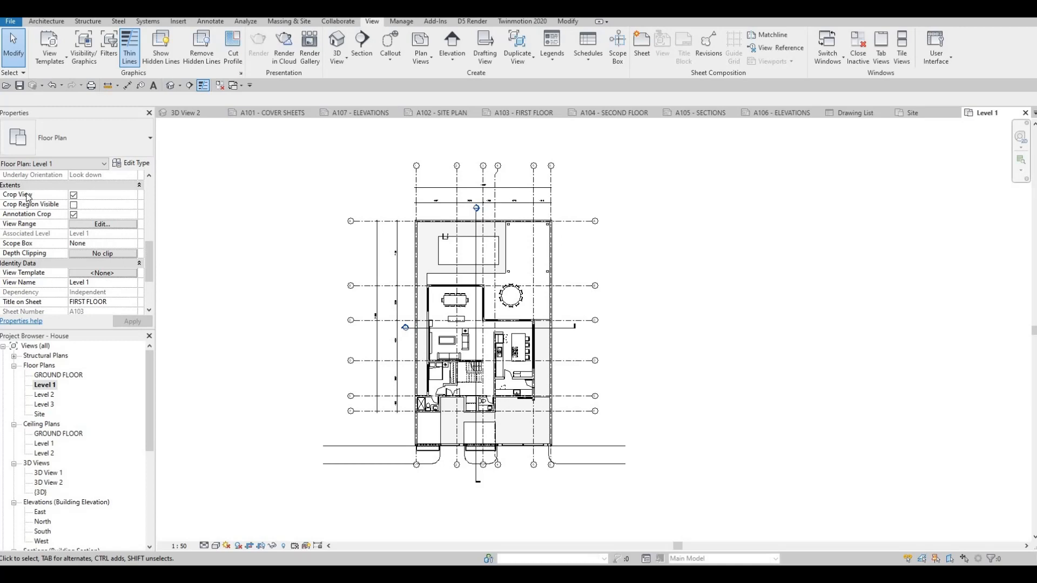
left_click(77, 206)
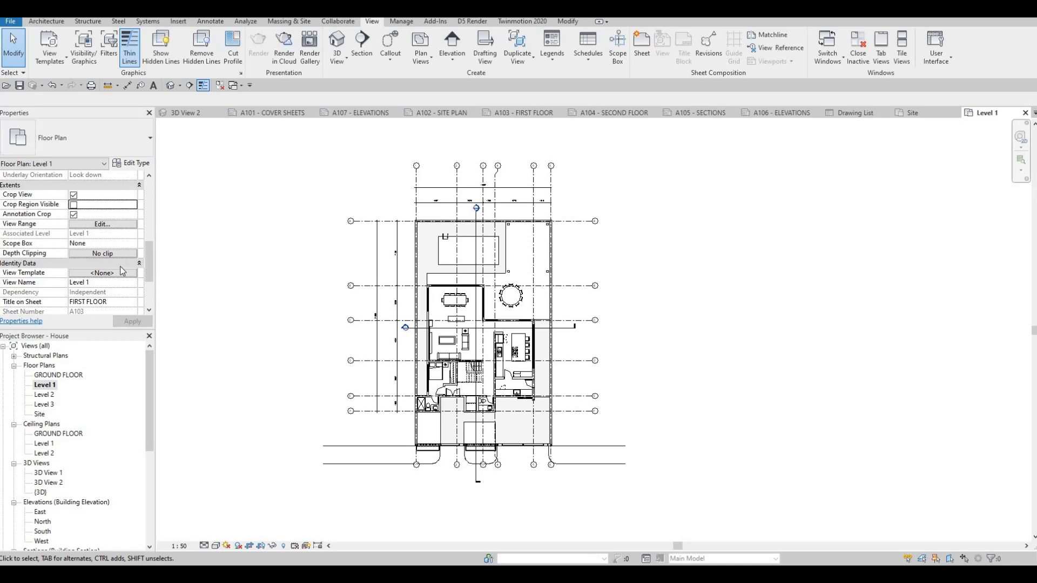
left_click(133, 322)
scroll(430, 185, "down", 2)
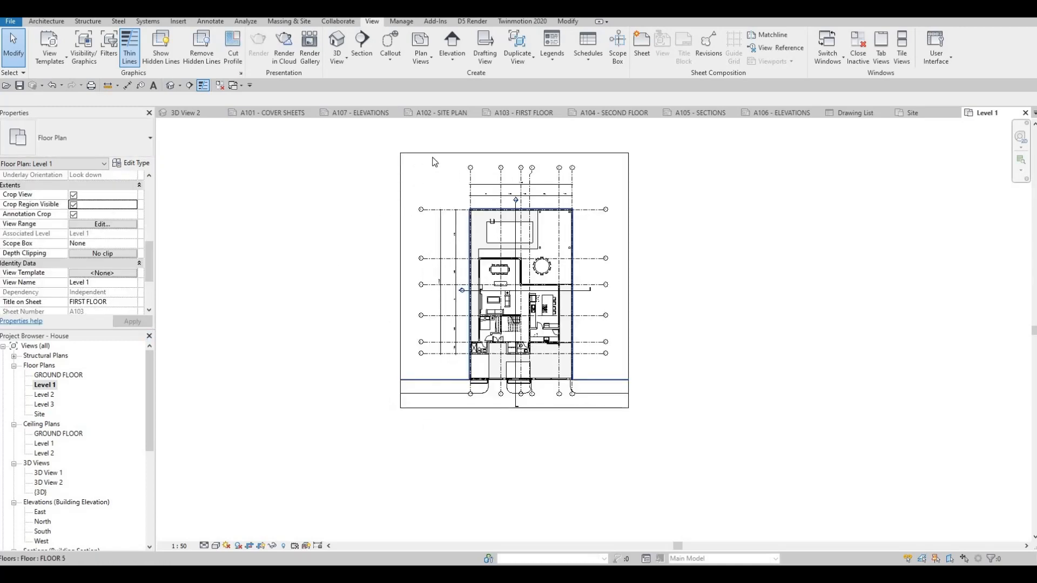
Stretch the upper side of the Level 1 crop region upward, bring it back down, and disable Crop Region Visible.
left_click(432, 153)
middle_click_drag(433, 176, 424, 240)
key("Escape")
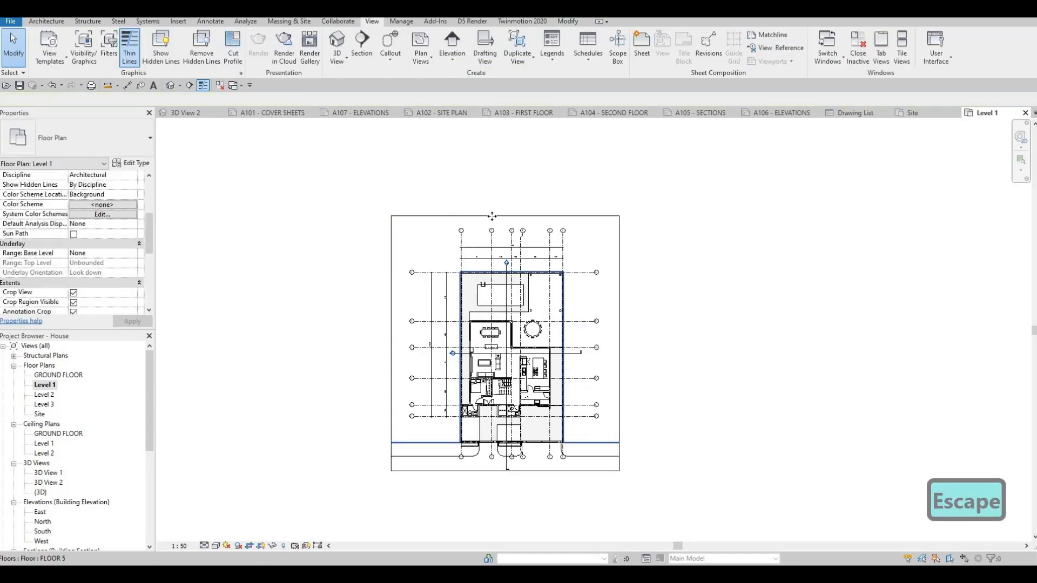
left_click(502, 216)
left_click_drag(505, 172, 505, 165)
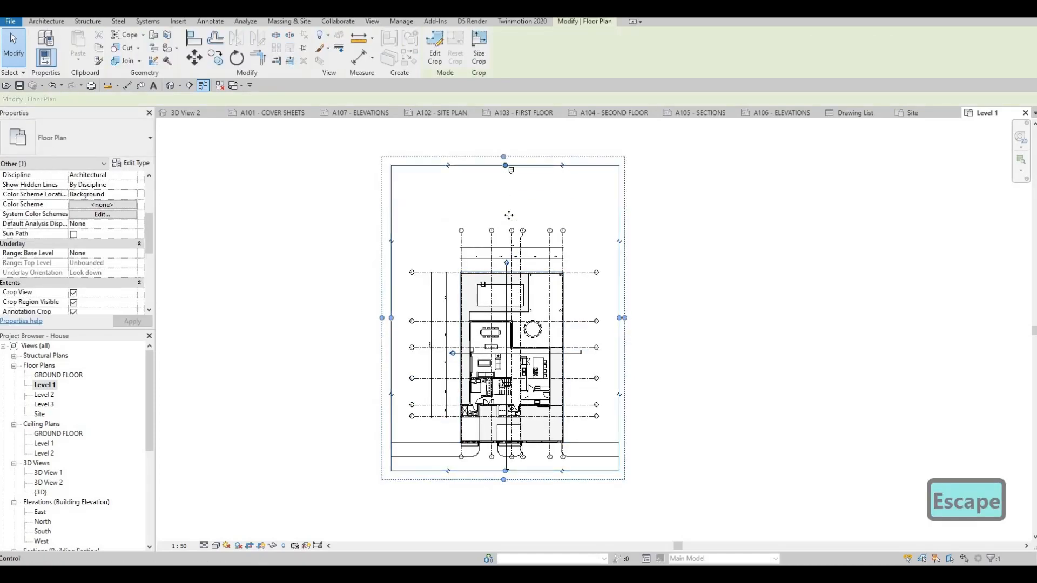
key("Escape")
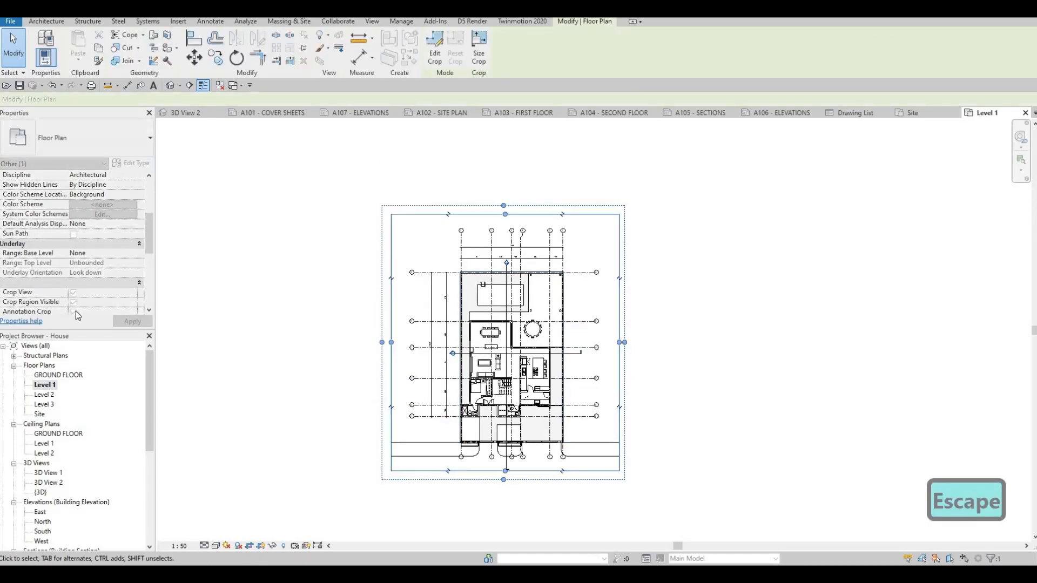
left_click(73, 302)
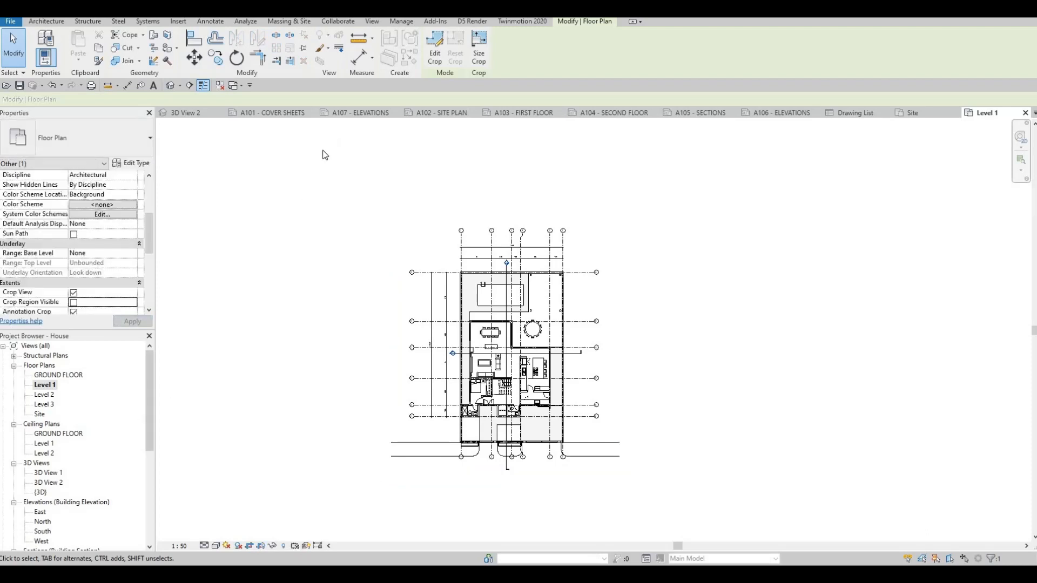
Return to sheet A103 and try to place the Level 1 floor plan on it.
left_click(523, 113)
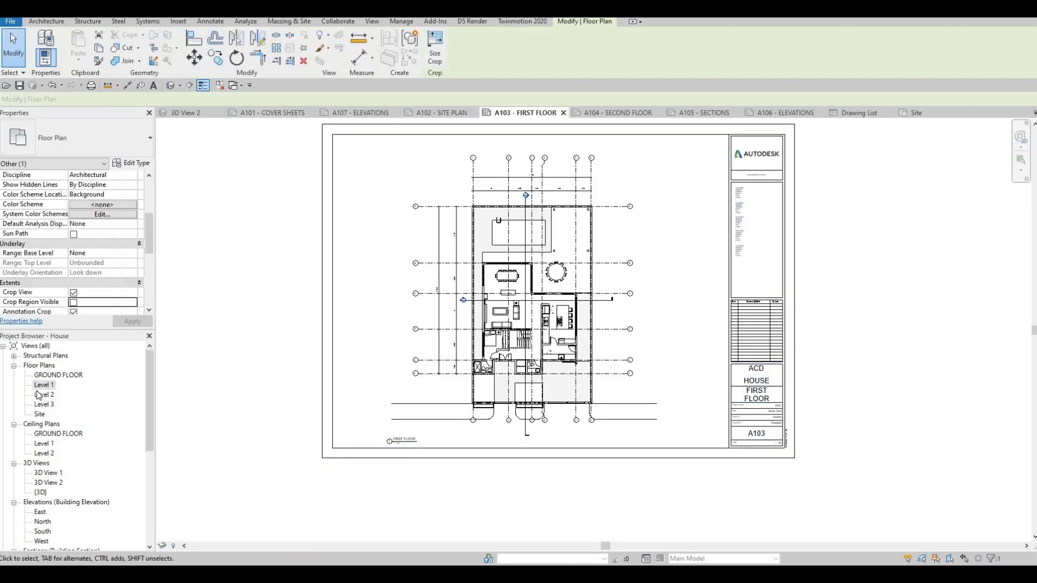
left_click(43, 385)
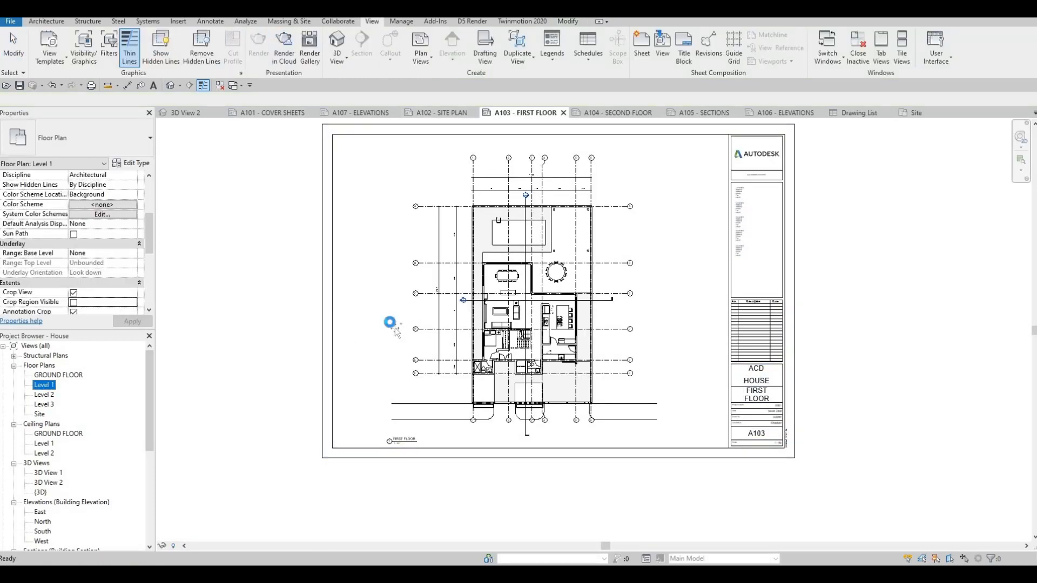
left_click_drag(407, 330, 410, 329)
key("Escape")
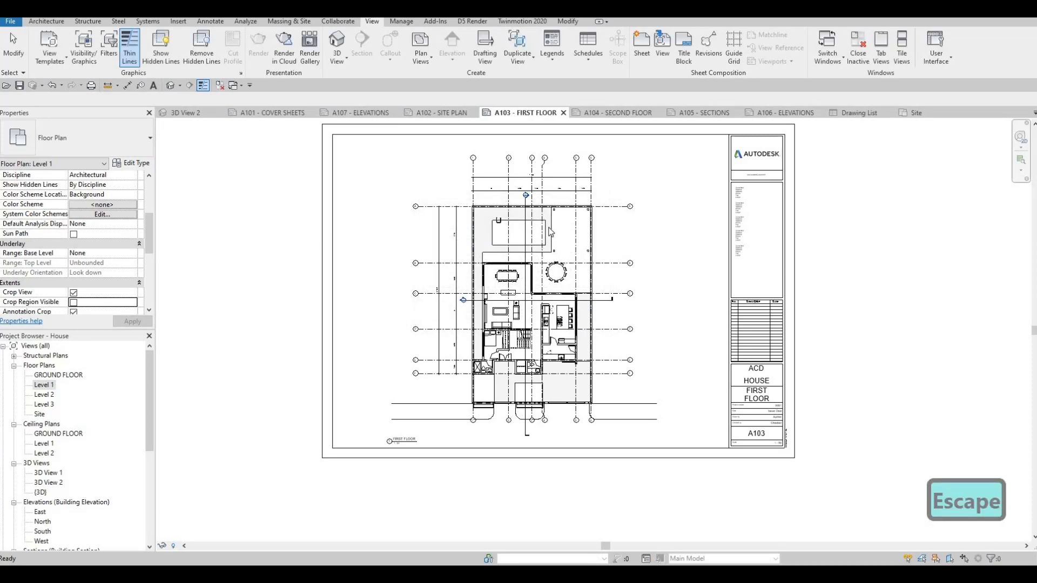
Select the first floor viewport on sheet A103 and examine its properties, including Title on Sheet.
scroll(520, 245, "up", 2)
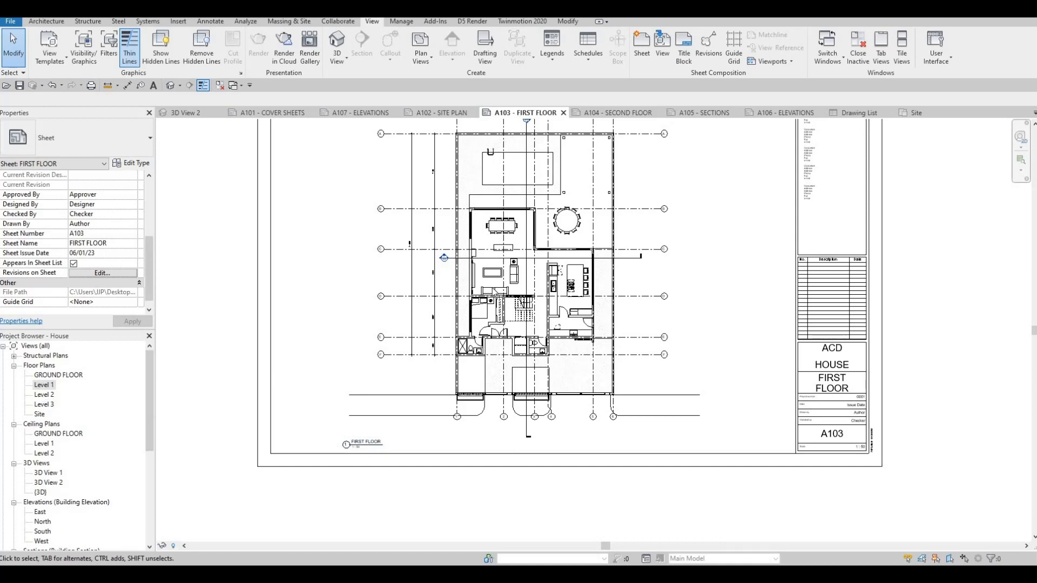
left_click(493, 288)
scroll(74, 243, "up", 3)
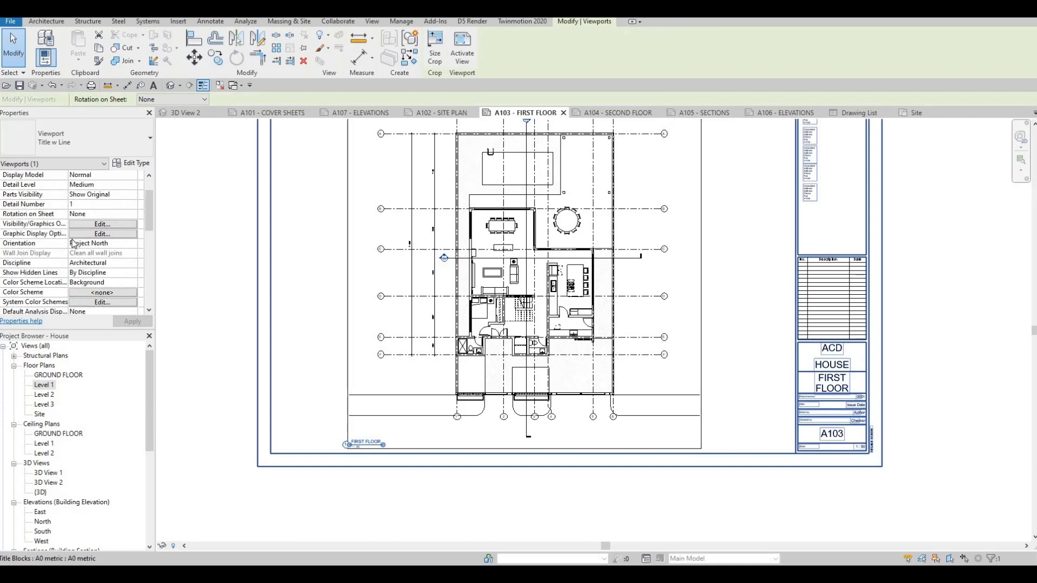
scroll(74, 243, "down", 5)
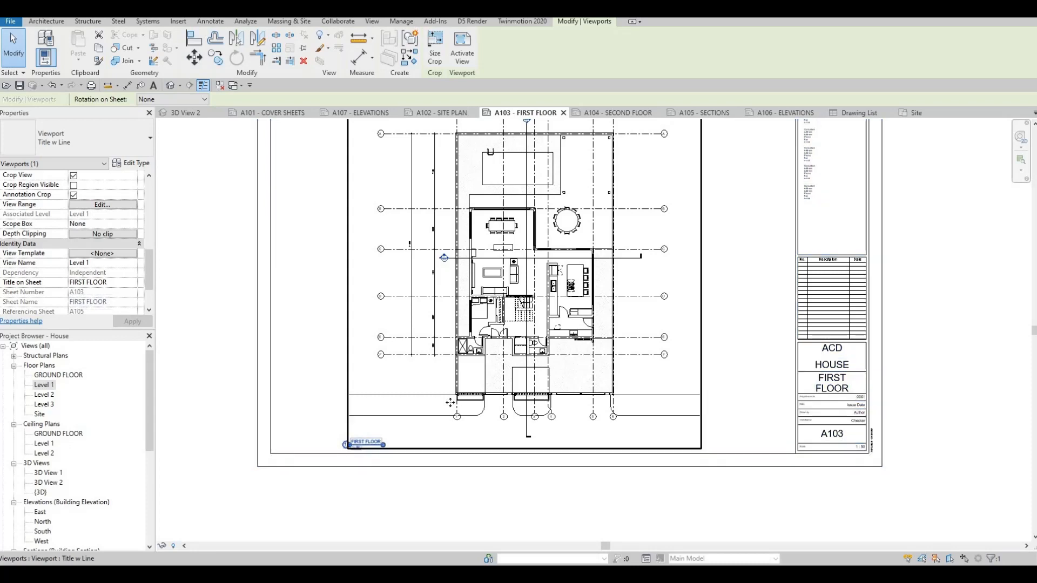
middle_click_drag(410, 370, 421, 323)
middle_click_drag(454, 354, 456, 352)
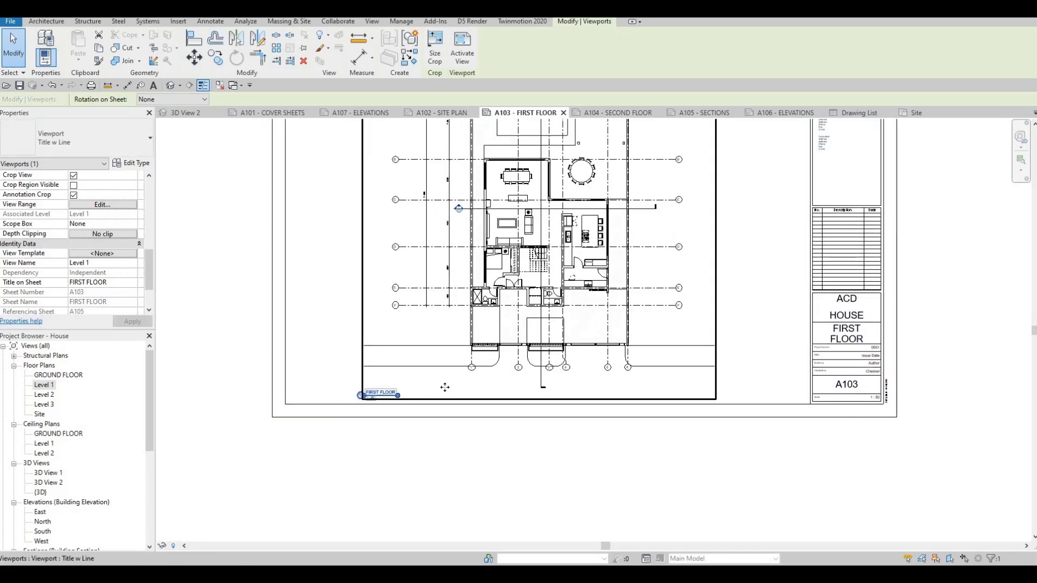
key("Escape")
key("Escape")
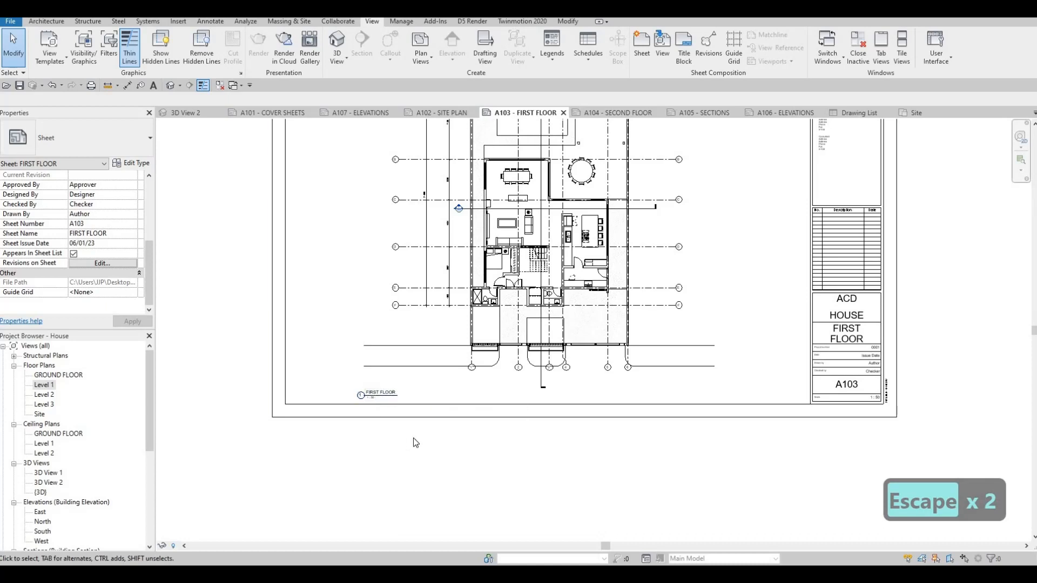
key("Escape")
key("Escape")
Move the FIRST FLOOR view title on sheet A103 slightly up and to the right, and adjust the end of its title line.
left_click(384, 395)
left_click_drag(385, 394, 414, 406)
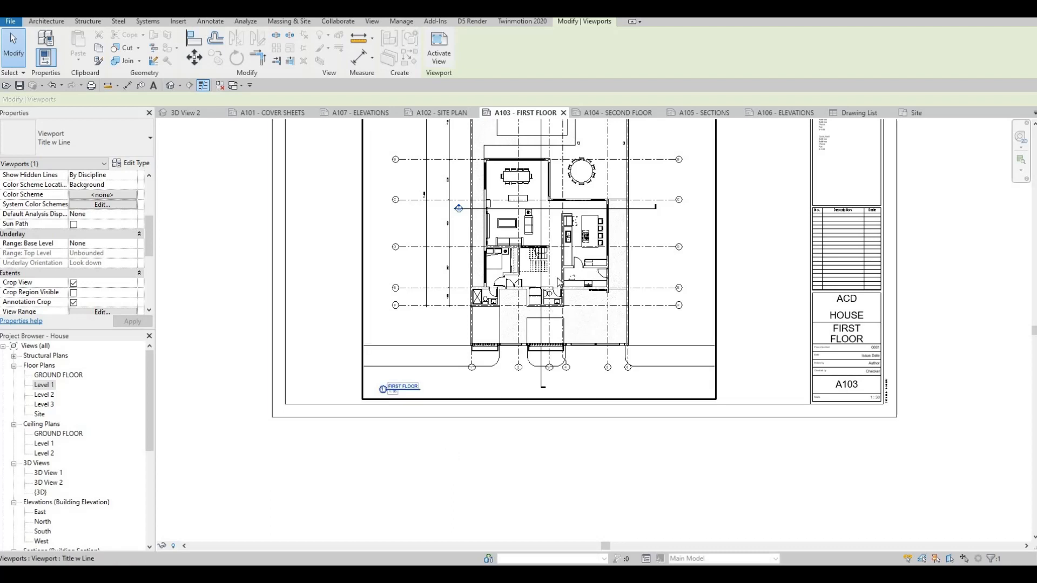
left_click(556, 274)
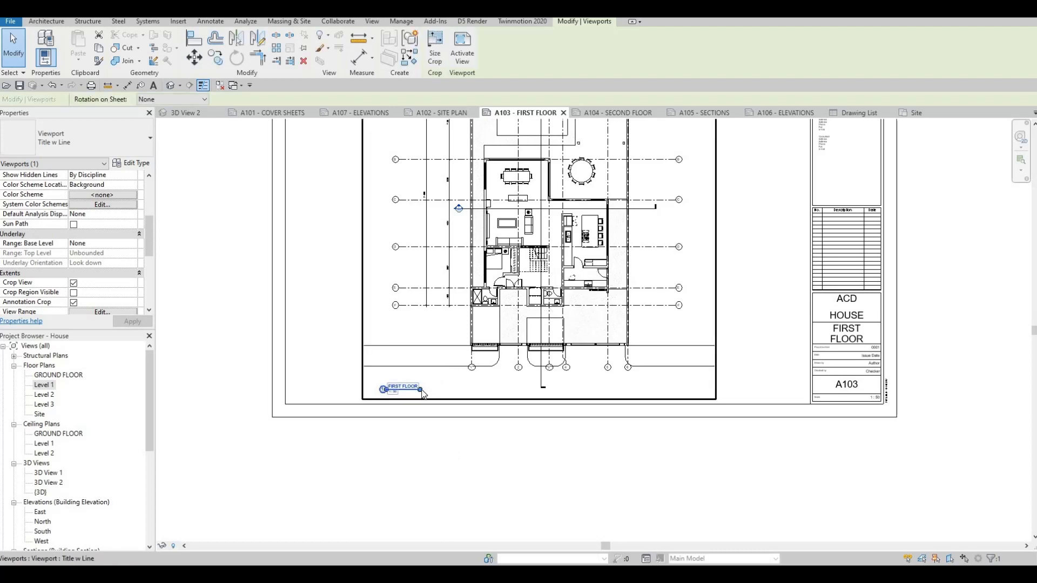
left_click_drag(494, 392, 424, 399)
scroll(473, 336, "down", 3)
key("Escape")
key("Escape")
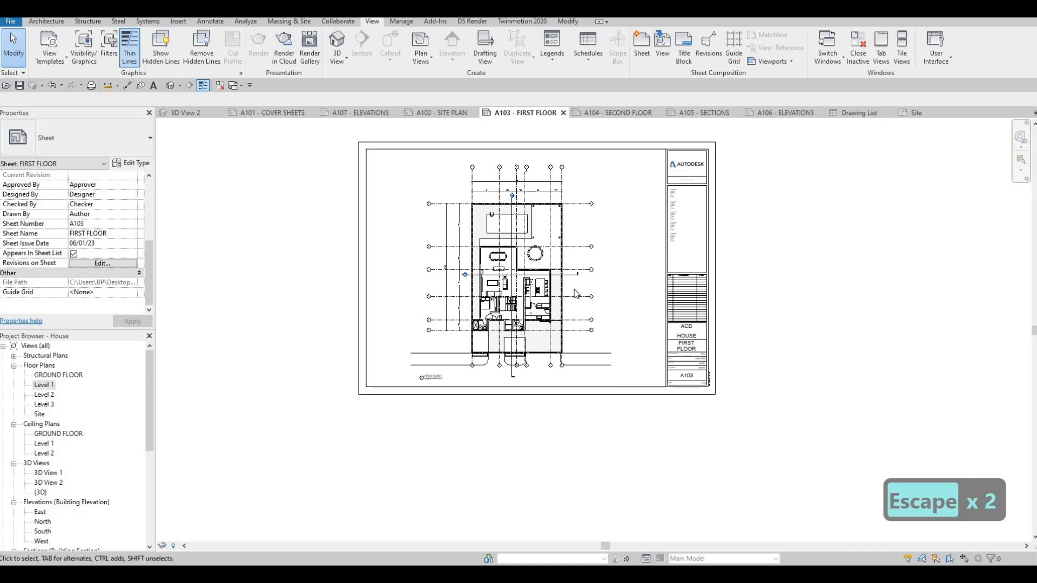
Open sheet A104, examine the second floor viewport's Title on Sheet property, and glance at sheet A105 before returning to A104.
left_click(609, 114)
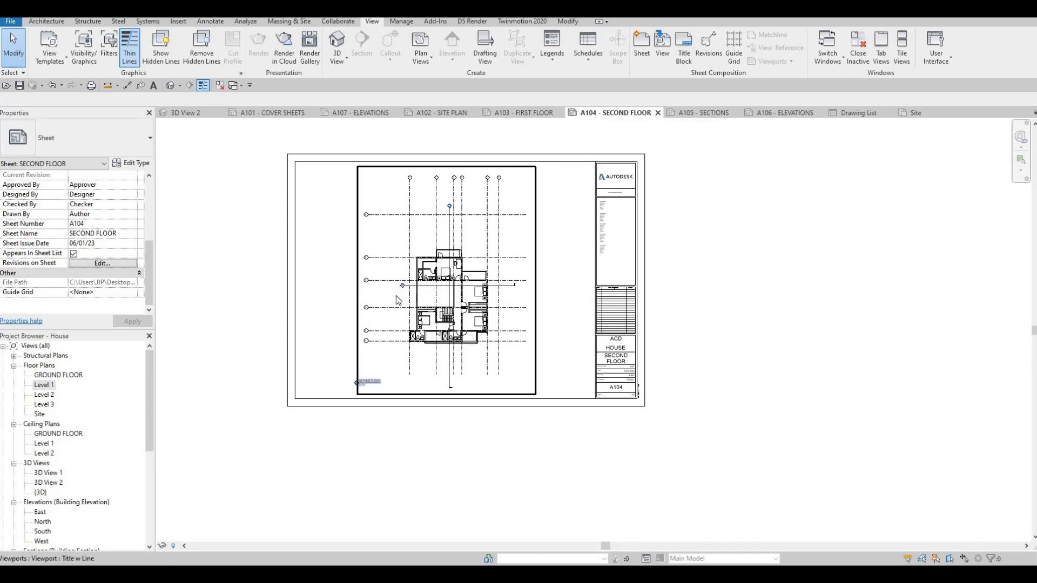
scroll(369, 388, "up", 5)
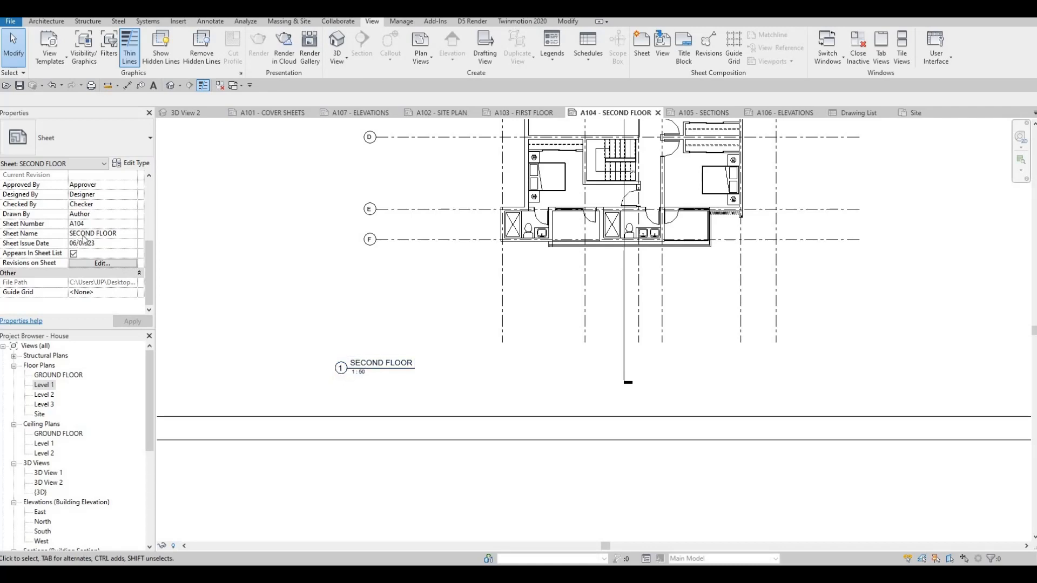
scroll(84, 239, "up", 5)
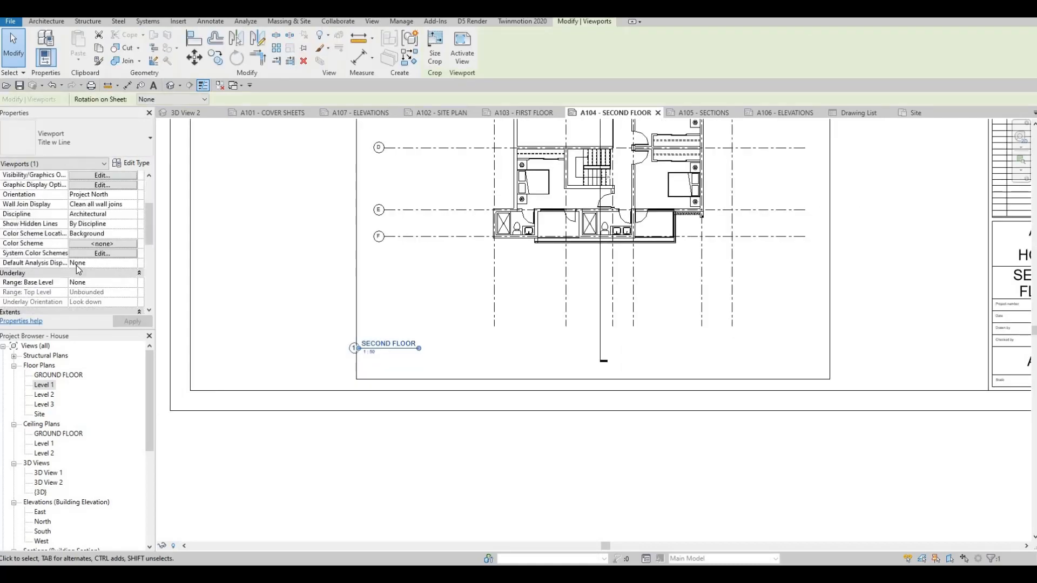
scroll(67, 264, "down", 5)
scroll(31, 299, "down", 1)
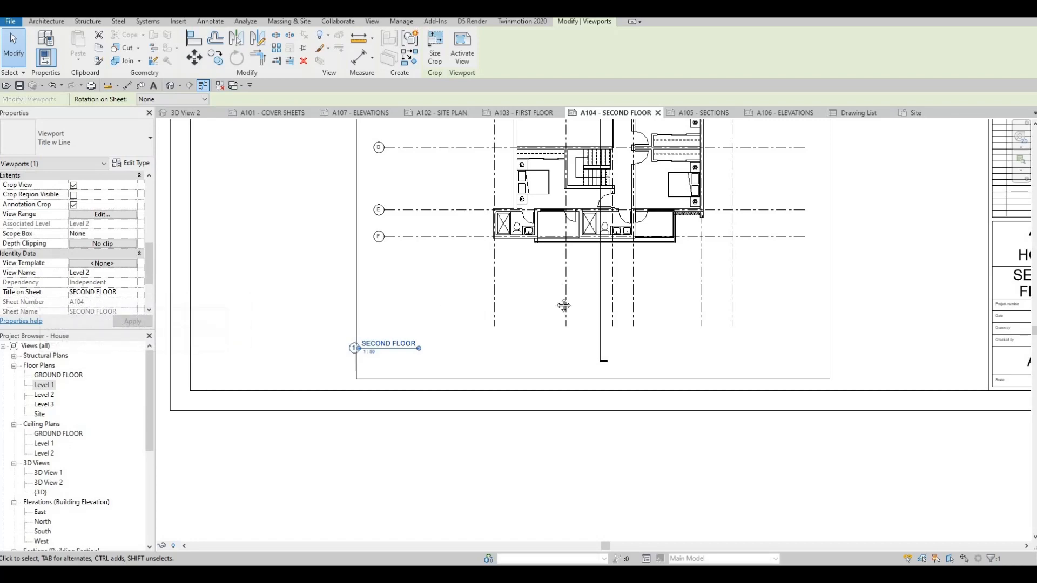
scroll(503, 317, "down", 1)
scroll(562, 310, "down", 2)
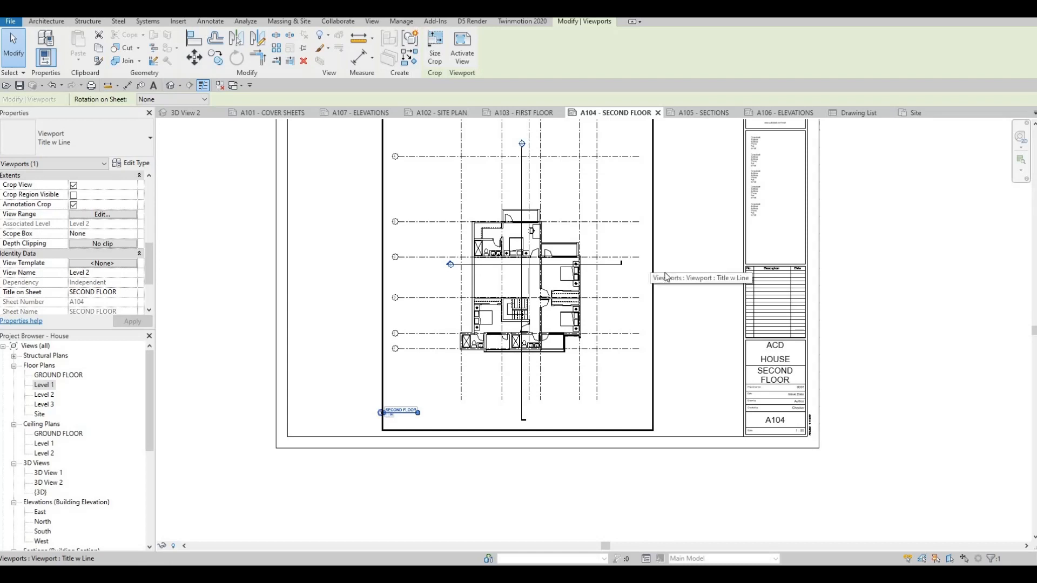
left_click(702, 114)
left_click(629, 113)
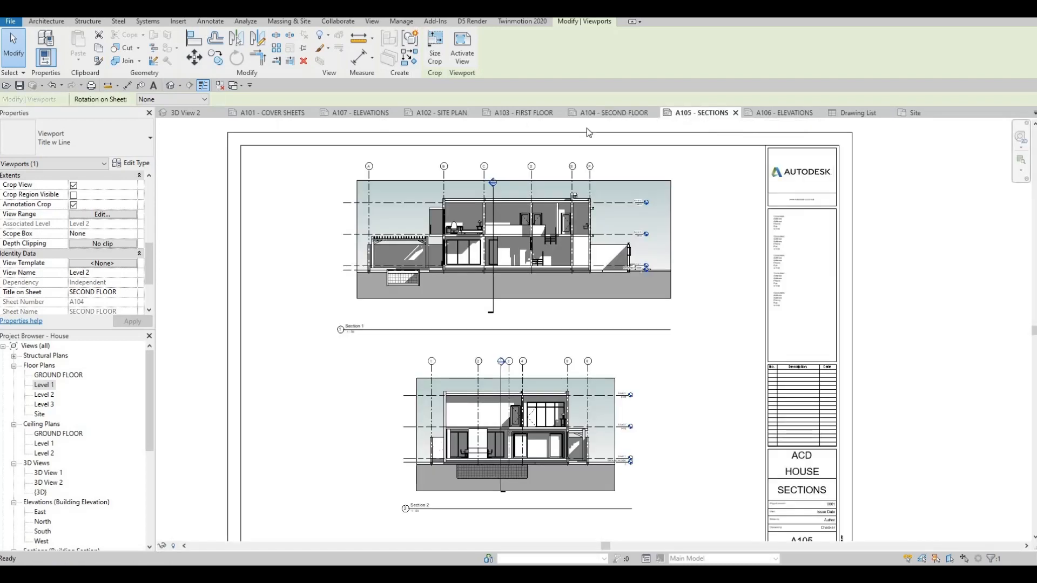
Open the Level 1 floor plan, switch to the Section 1 building section view, and dismiss the save reminder.
double_click(43, 387)
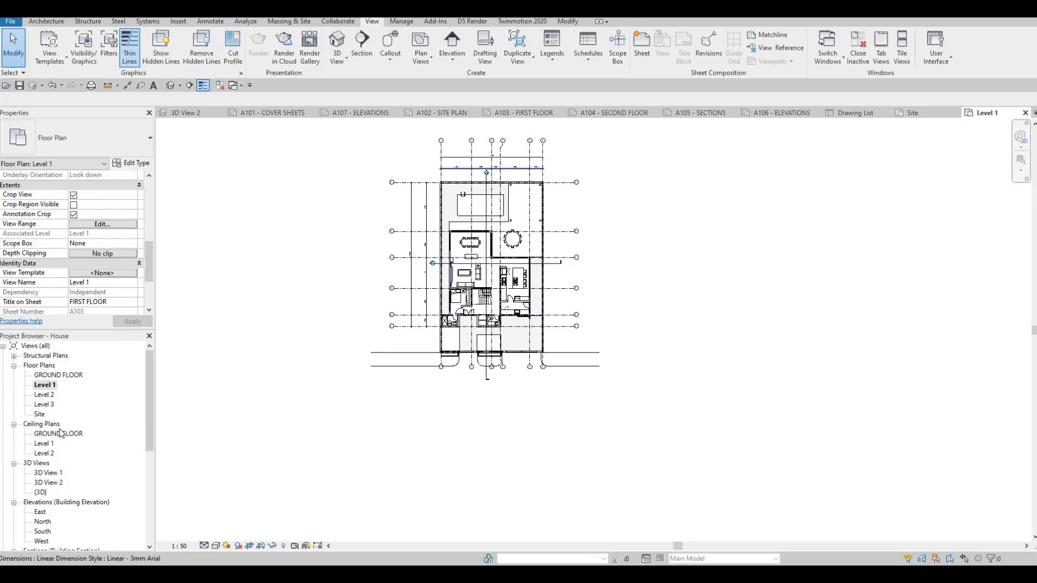
scroll(37, 482, "down", 2)
scroll(37, 482, "down", 1)
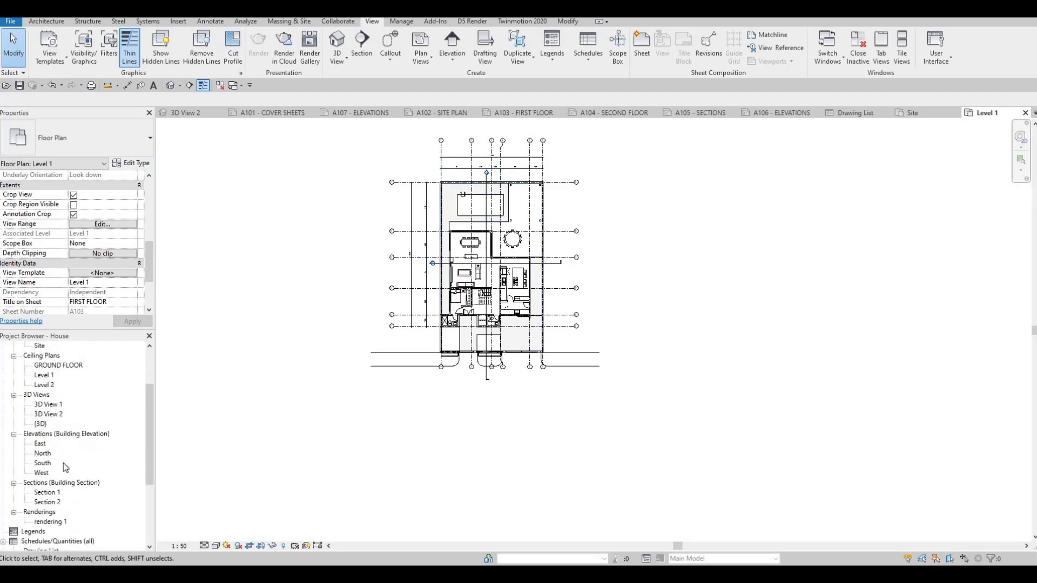
scroll(65, 468, "down", 1)
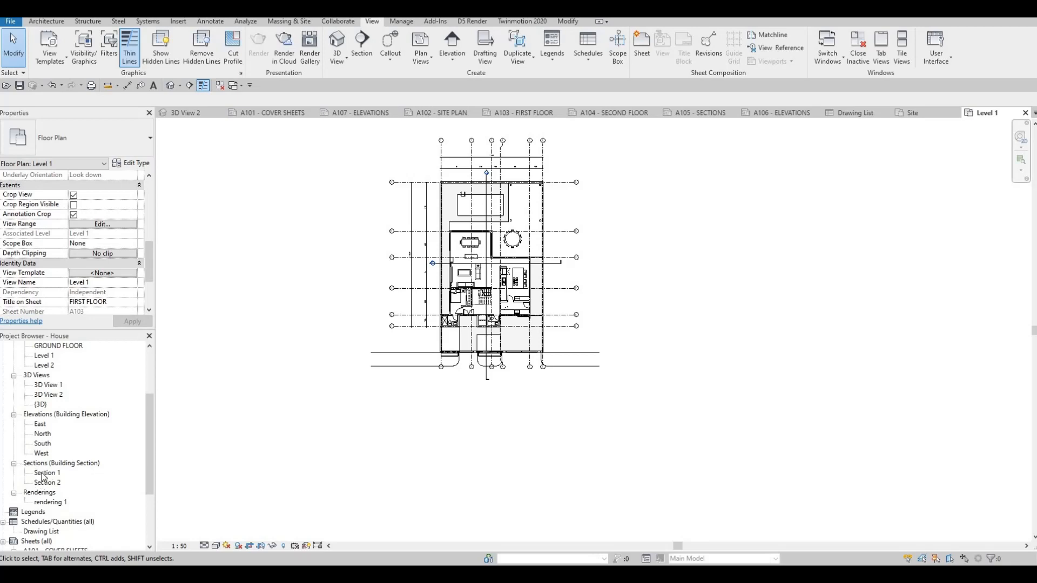
double_click(41, 472)
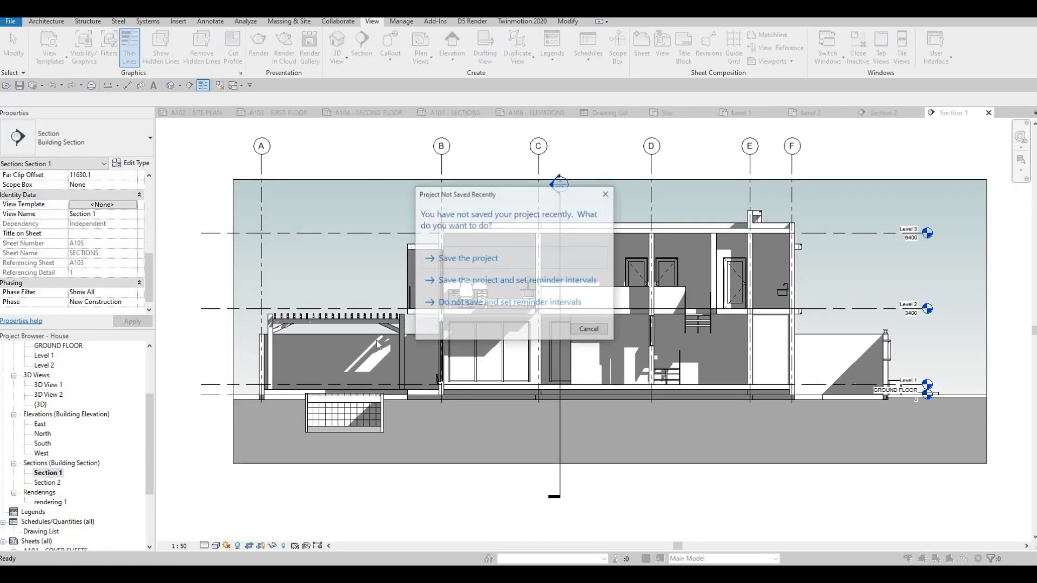
key("Escape")
key("Escape")
Examine Section 1's Identity Data properties and the Background settings in its Graphic Display Options.
scroll(454, 312, "down", 3)
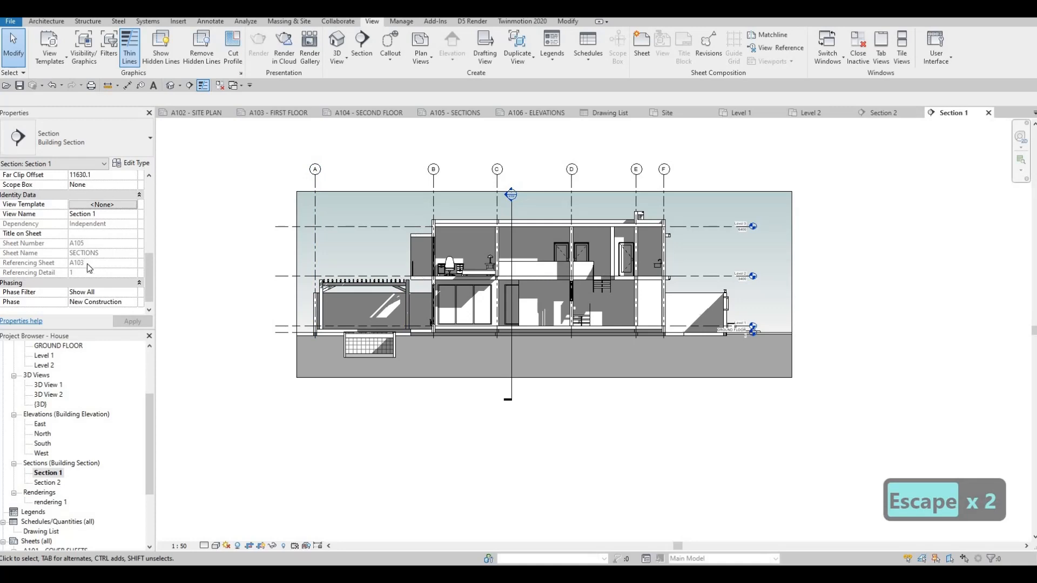
scroll(90, 269, "down", 1)
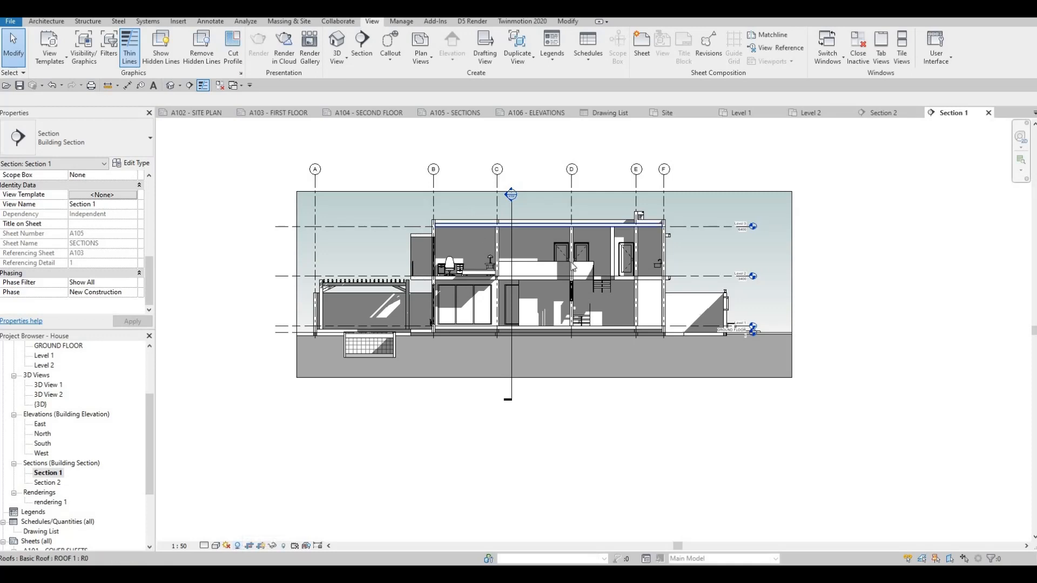
left_click(215, 546)
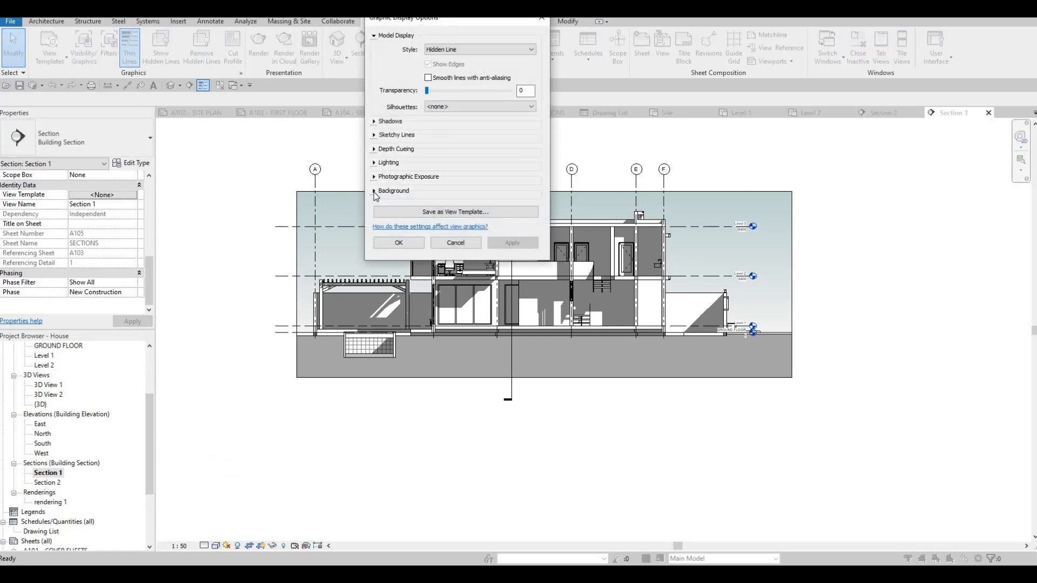
left_click(435, 190)
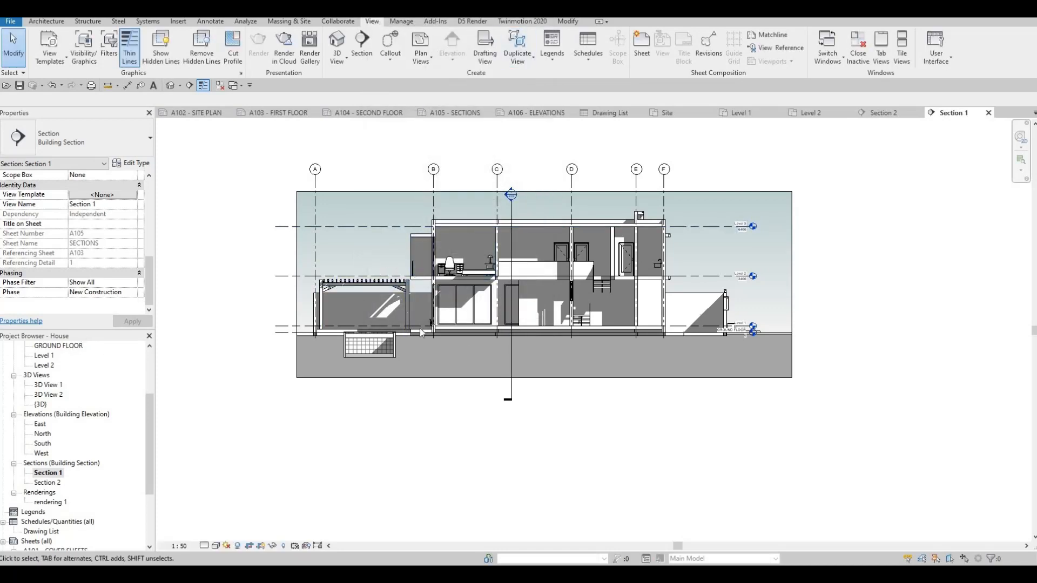
Enable Annotation Crop for the Section 1 view and apply it.
scroll(73, 267, "up", 5)
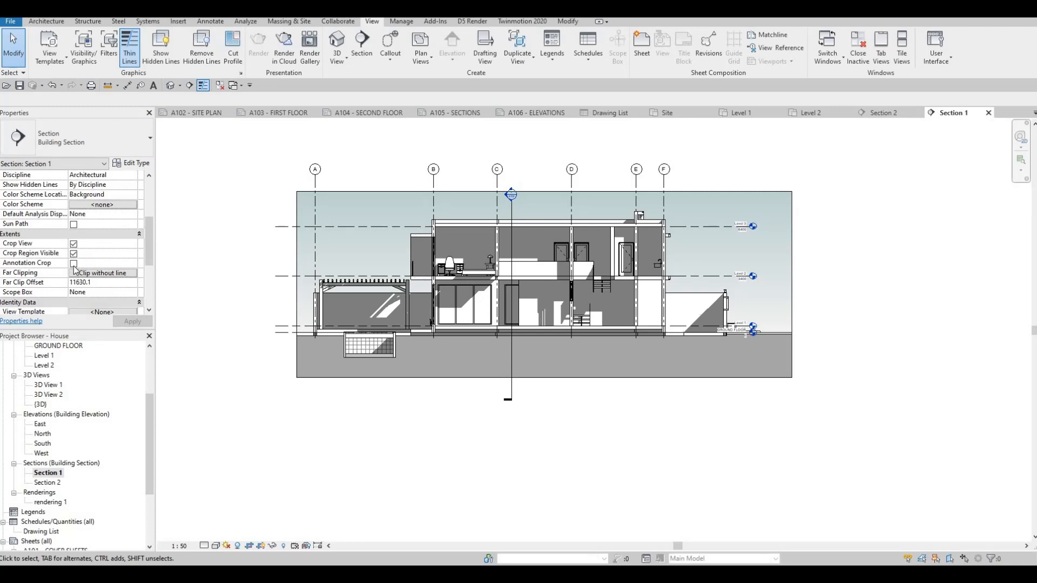
left_click(74, 263)
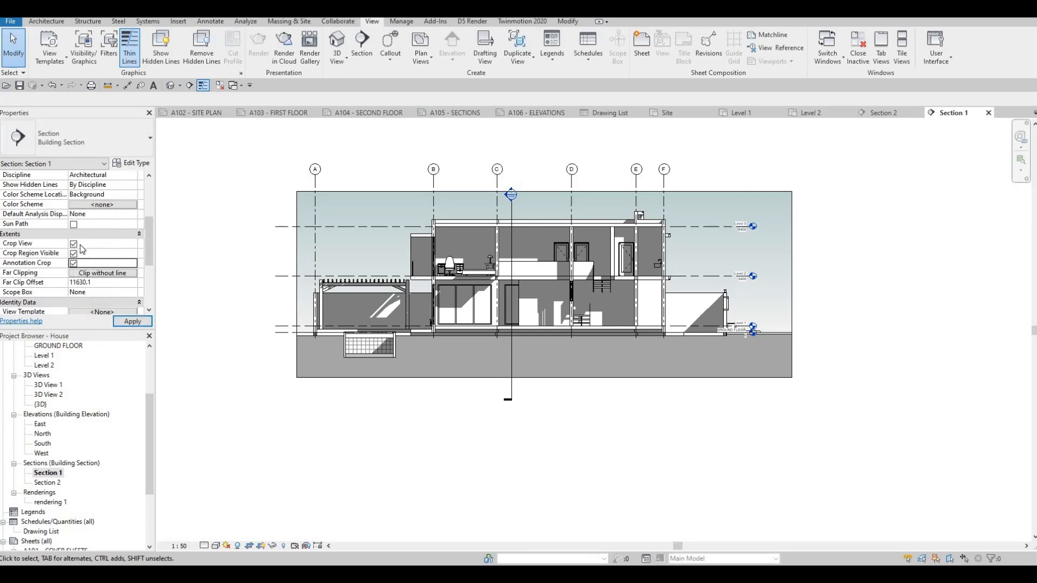
left_click(143, 323)
Adjust the left and right sides of Section 1's crop region closer around the house, and disable Crop Region Visible.
middle_click_drag(337, 304, 408, 288)
scroll(408, 289, "down", 2)
scroll(386, 285, "down", 1)
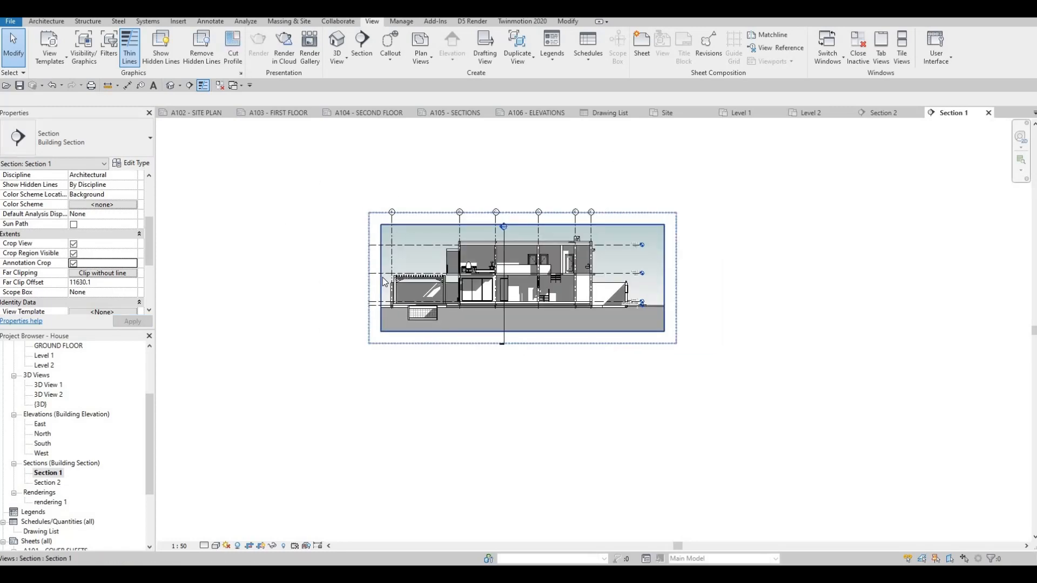
left_click(340, 278)
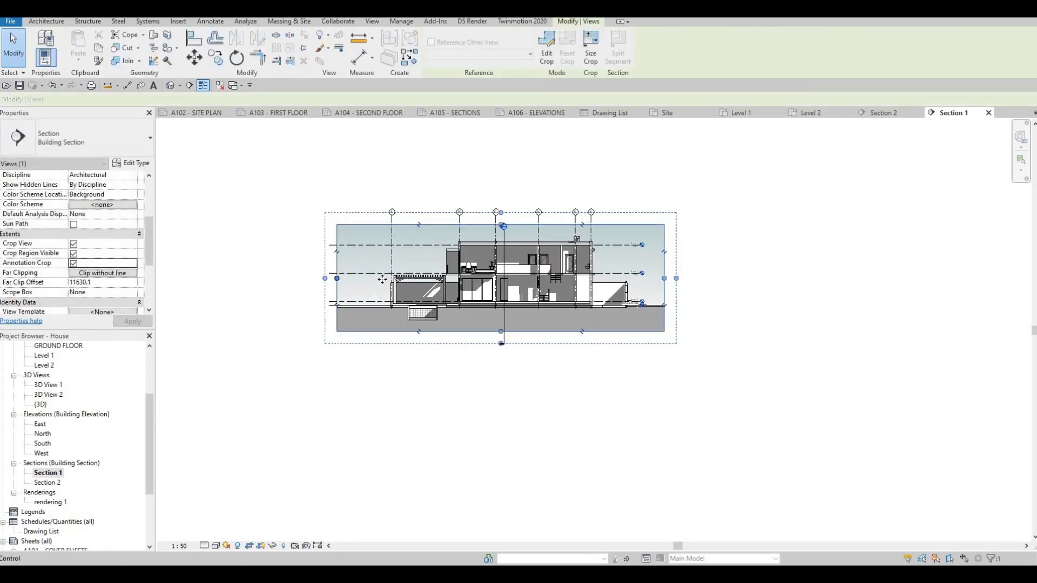
left_click_drag(337, 279, 383, 278)
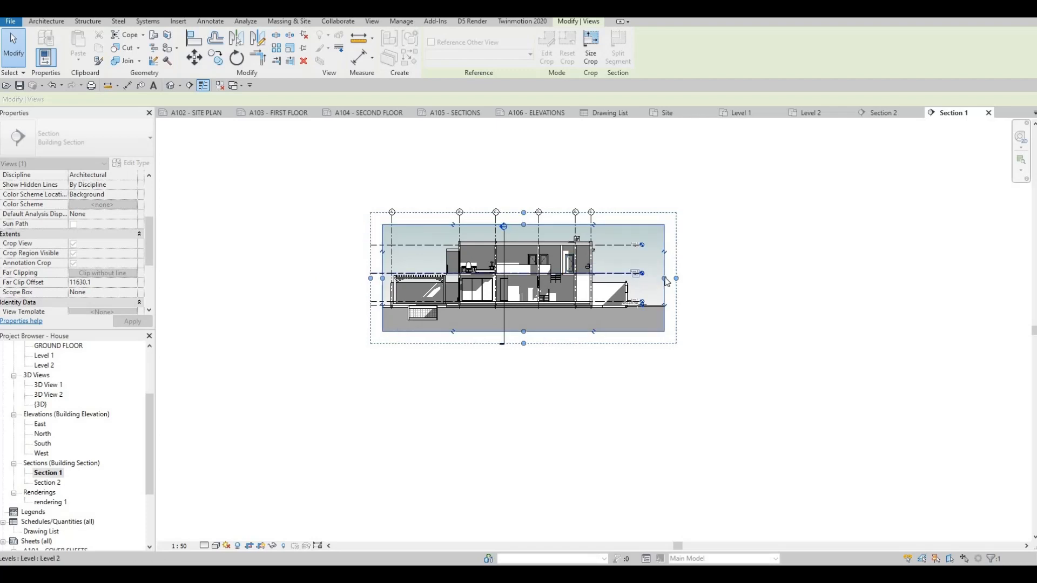
left_click_drag(665, 279, 655, 279)
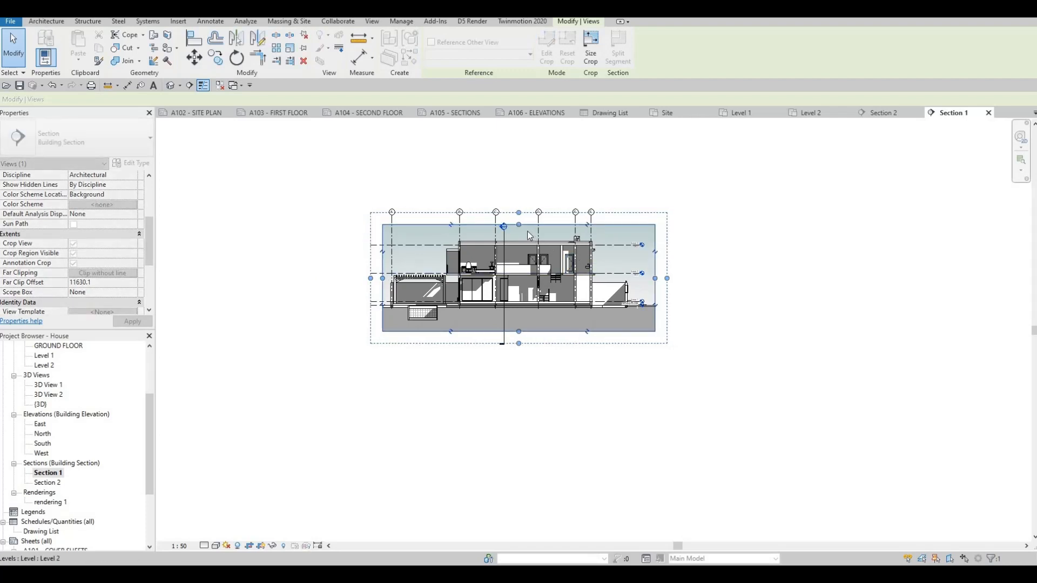
left_click(74, 254)
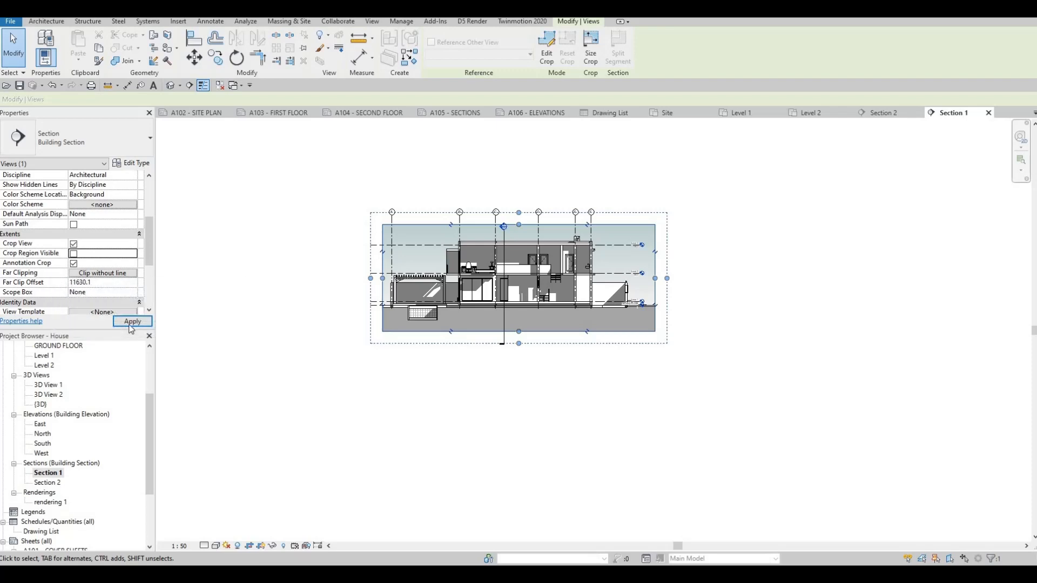
left_click(132, 322)
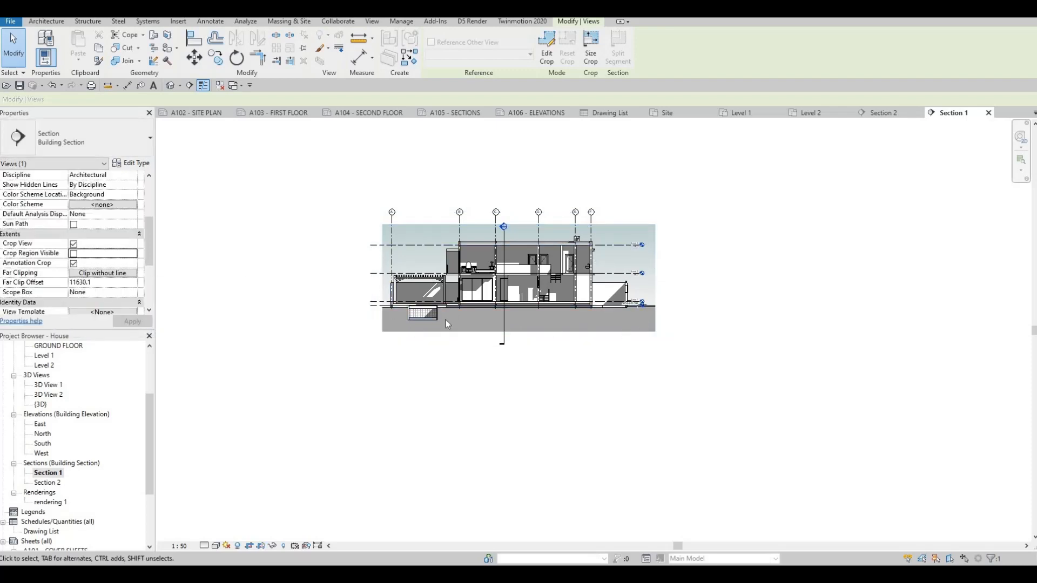
Open the Section 2 view, then examine the Section 1 and Section 2 viewports on sheet A105.
double_click(45, 484)
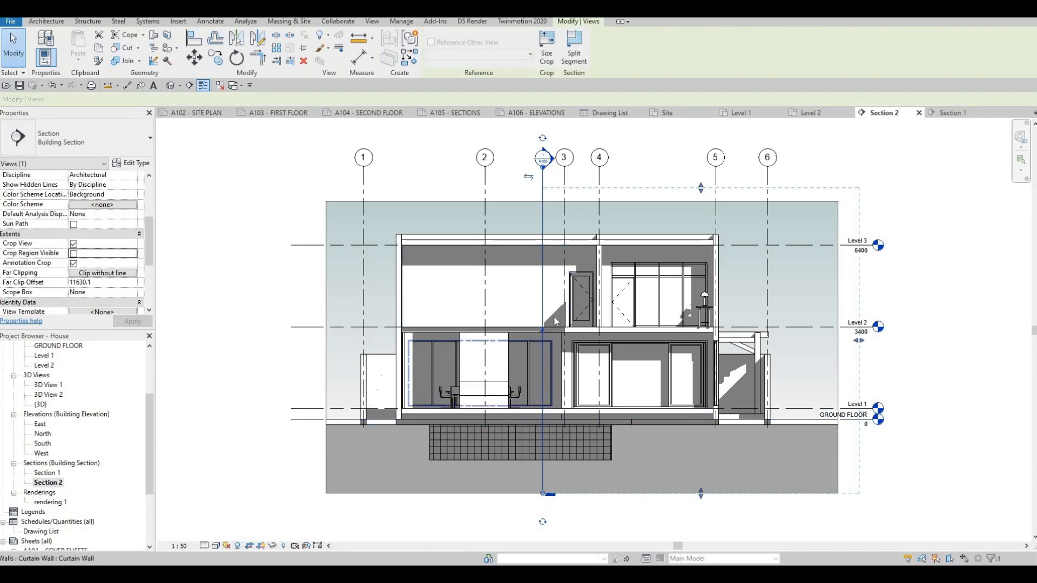
scroll(426, 178, "down", 2)
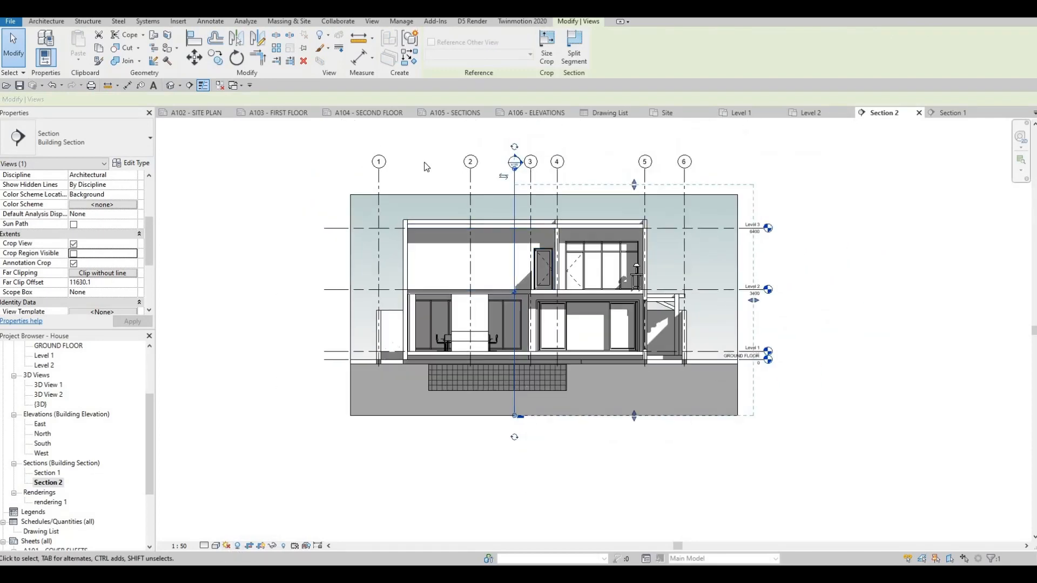
left_click(457, 114)
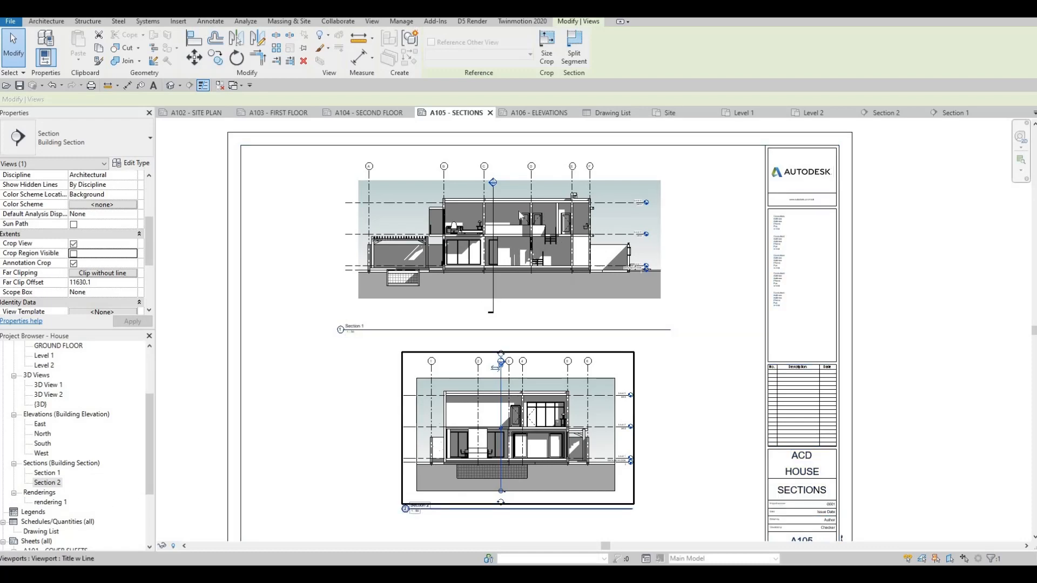
middle_click_drag(519, 216, 551, 121)
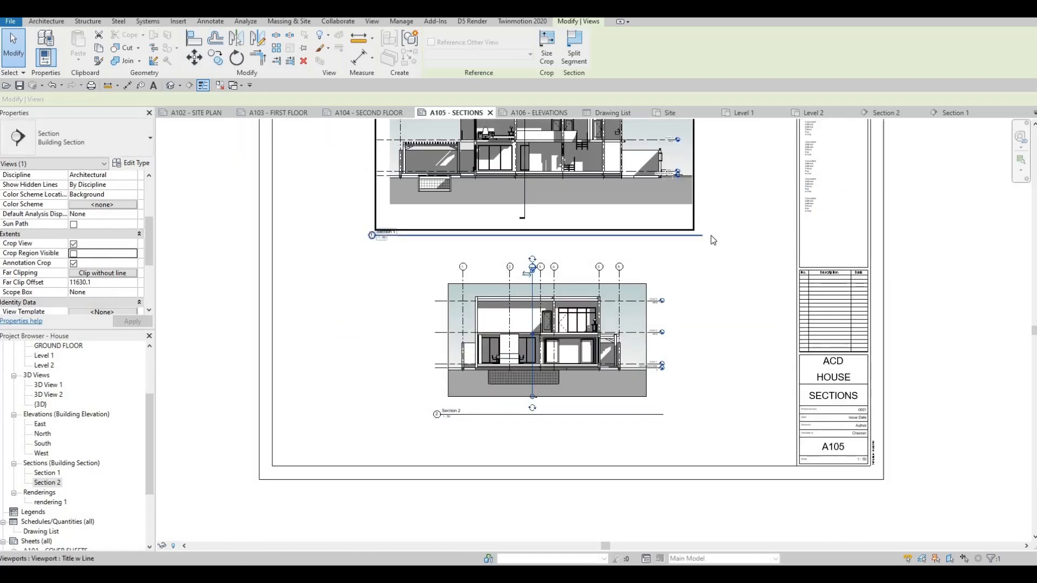
Shorten the title lines of the Section 1 and Section 2 viewports on sheet A105 to about their titles' length.
left_click(513, 236)
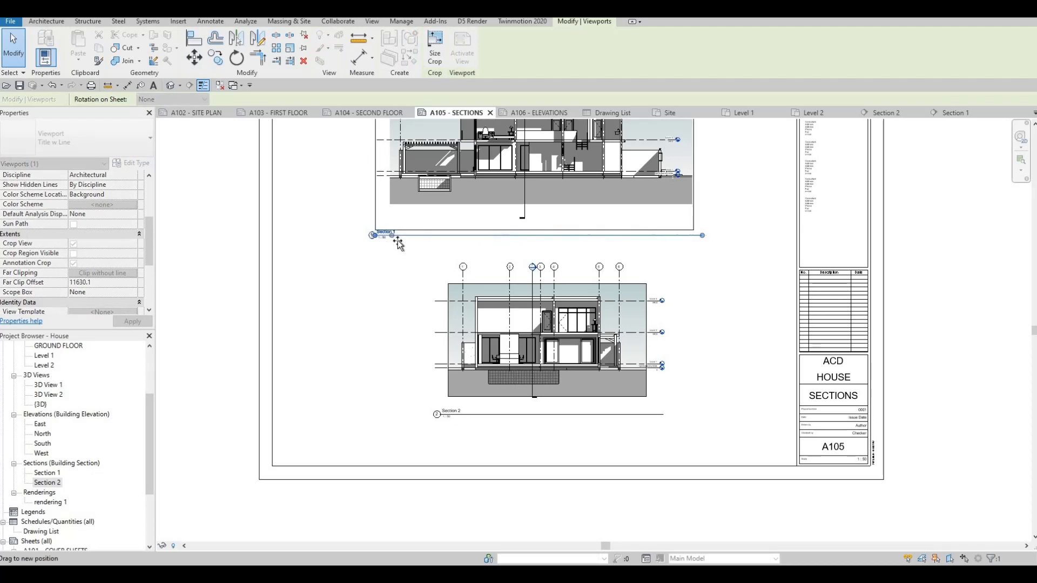
left_click(631, 379)
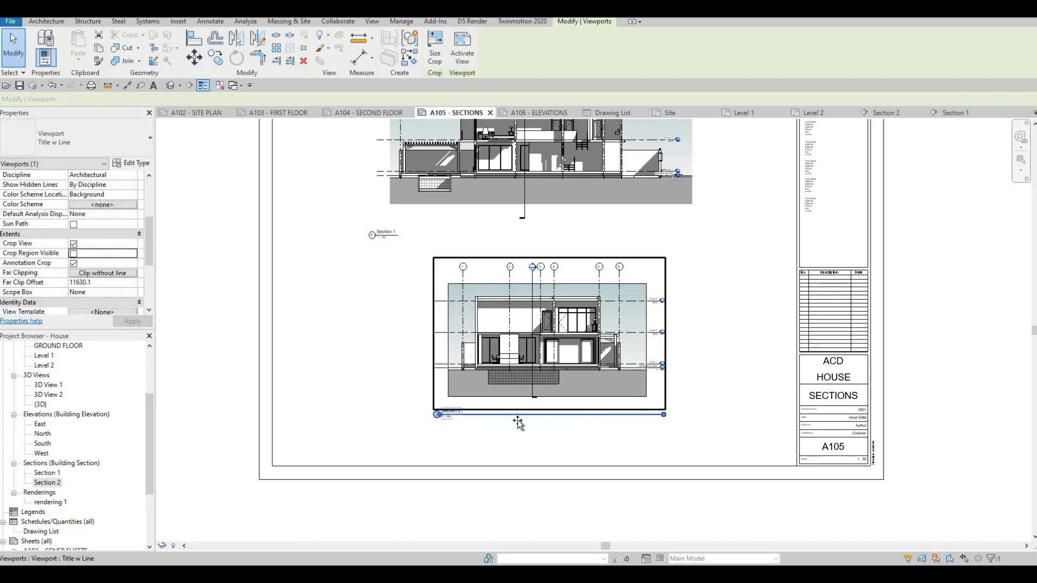
left_click_drag(460, 428, 465, 426)
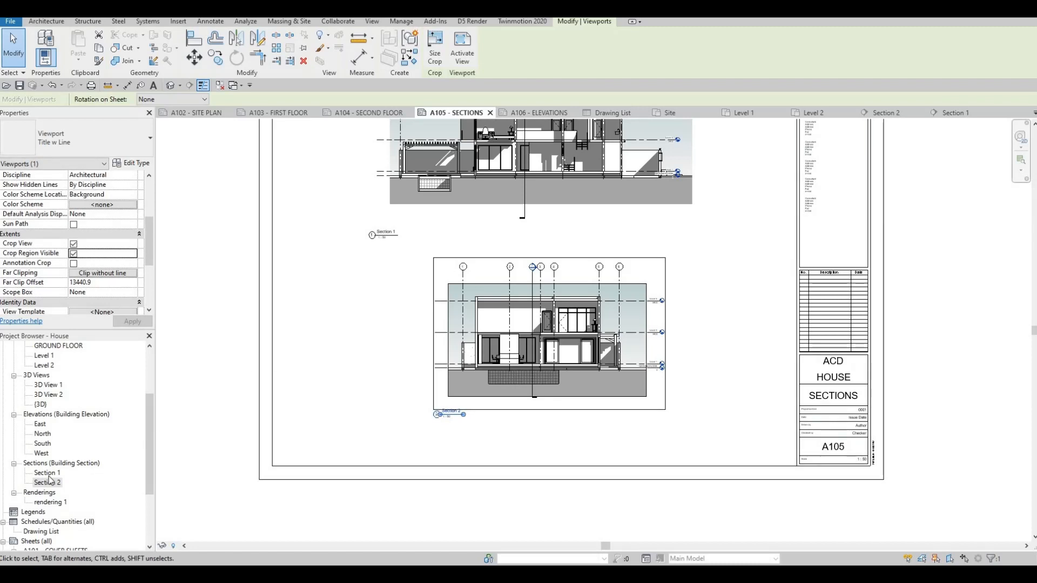
Switch to sheet A106, open the East elevation view and check its available view scales.
left_click(533, 113)
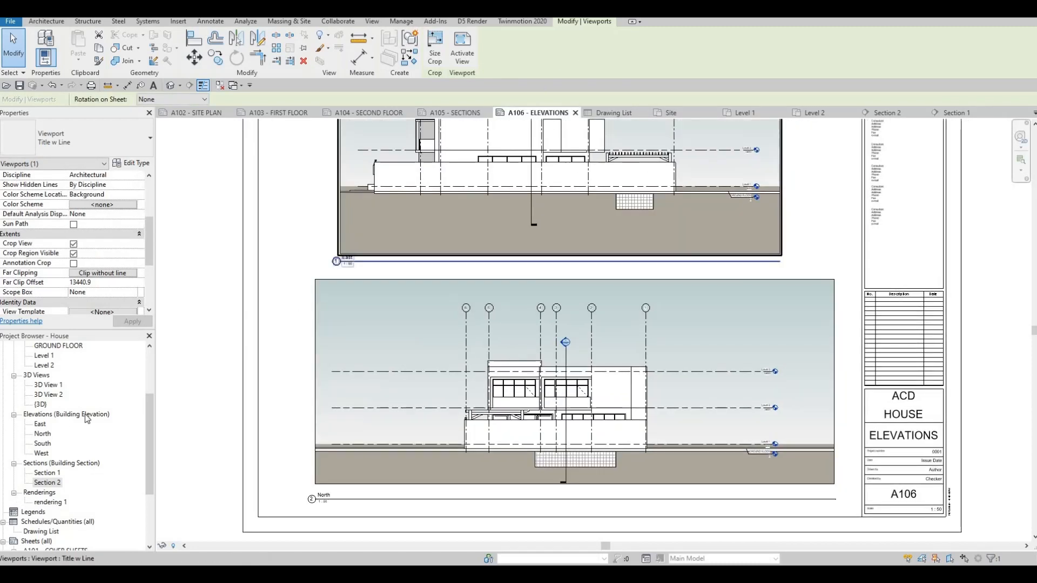
scroll(54, 518, "up", 4)
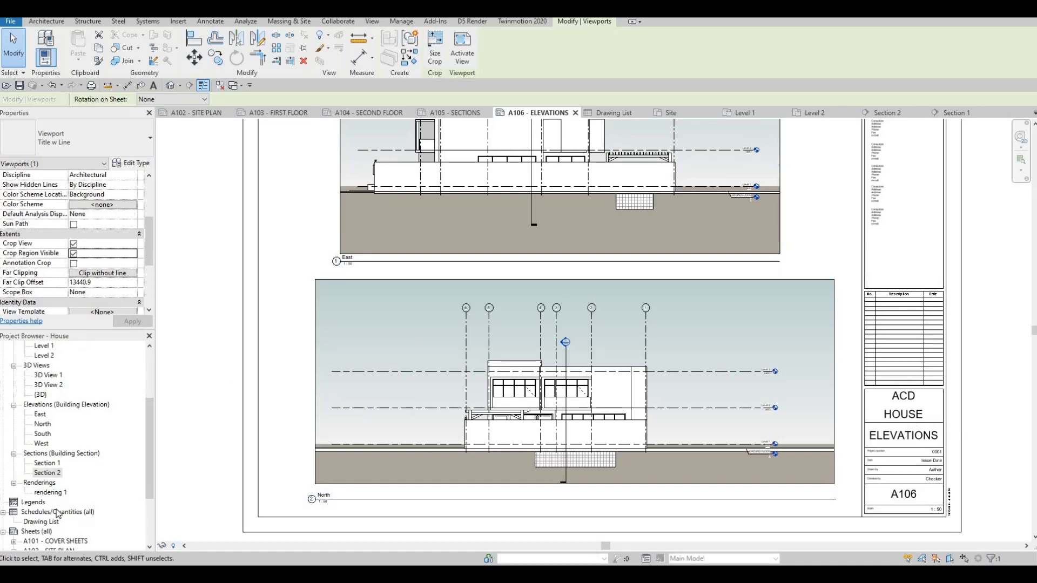
scroll(54, 484, "down", 3)
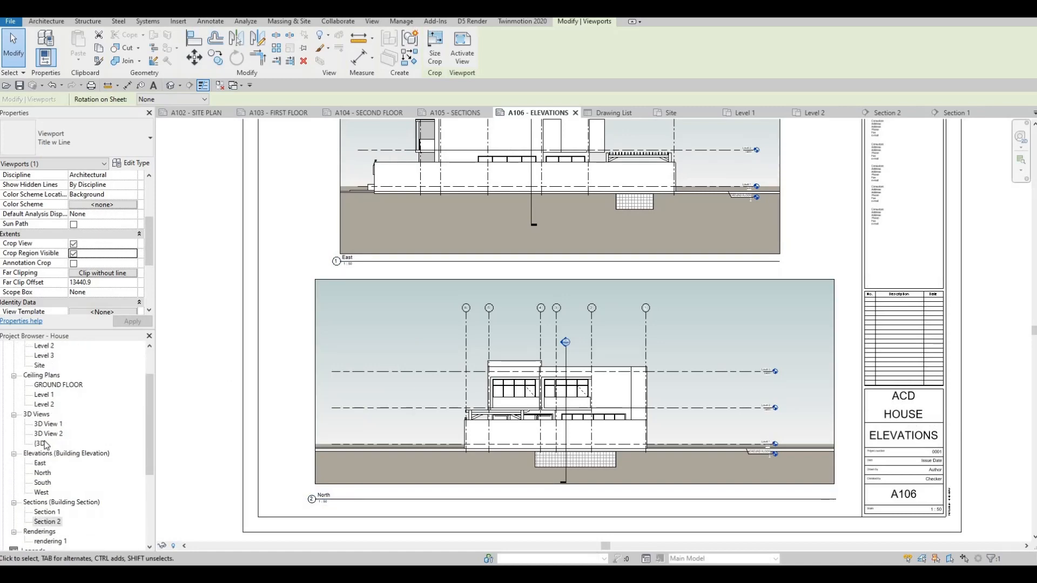
double_click(40, 434)
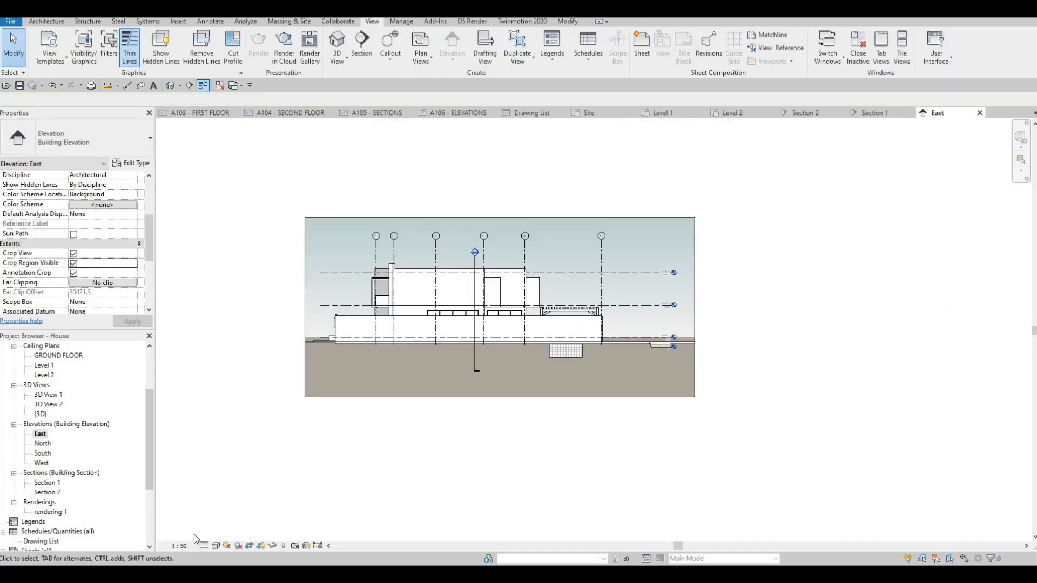
left_click(180, 546)
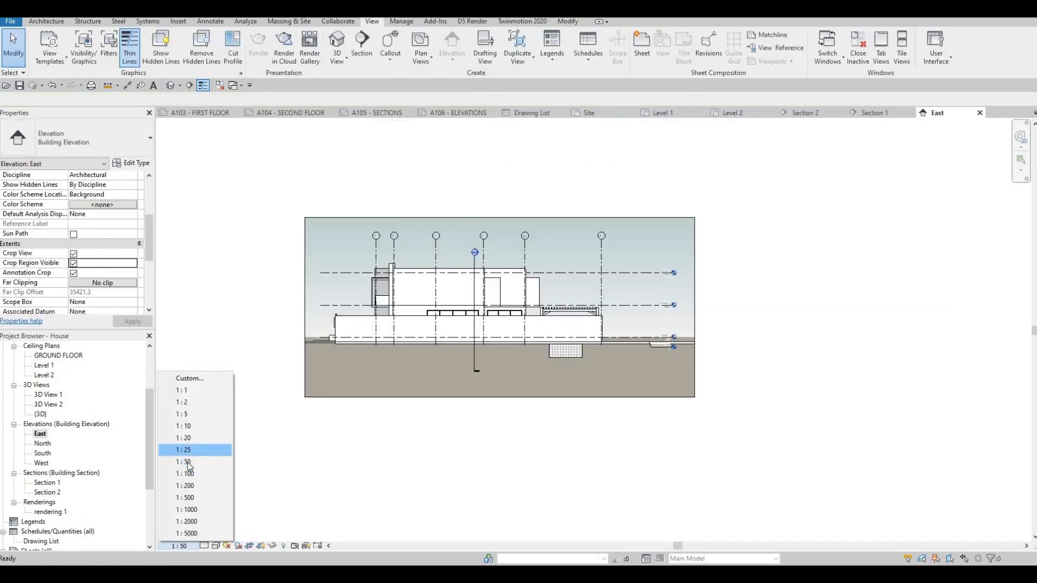
key("Escape")
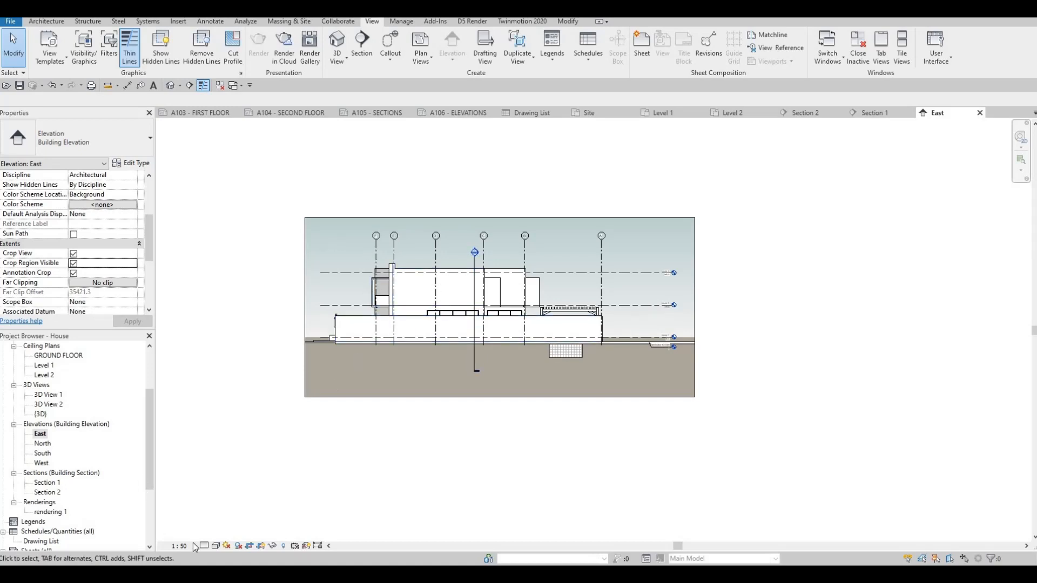
Examine the Background settings in the East elevation's Graphic Display Options.
left_click(216, 546)
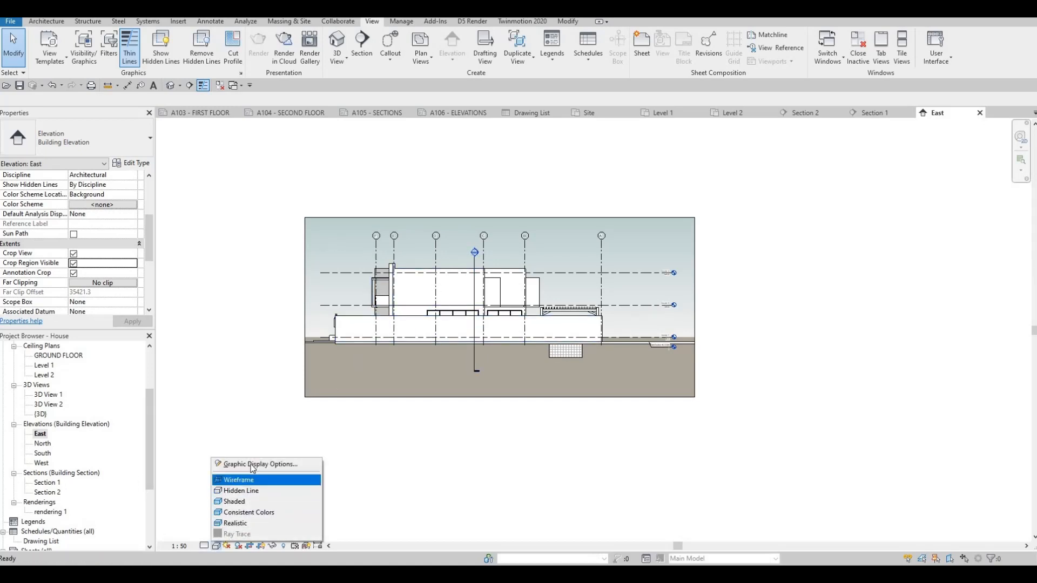
left_click(261, 464)
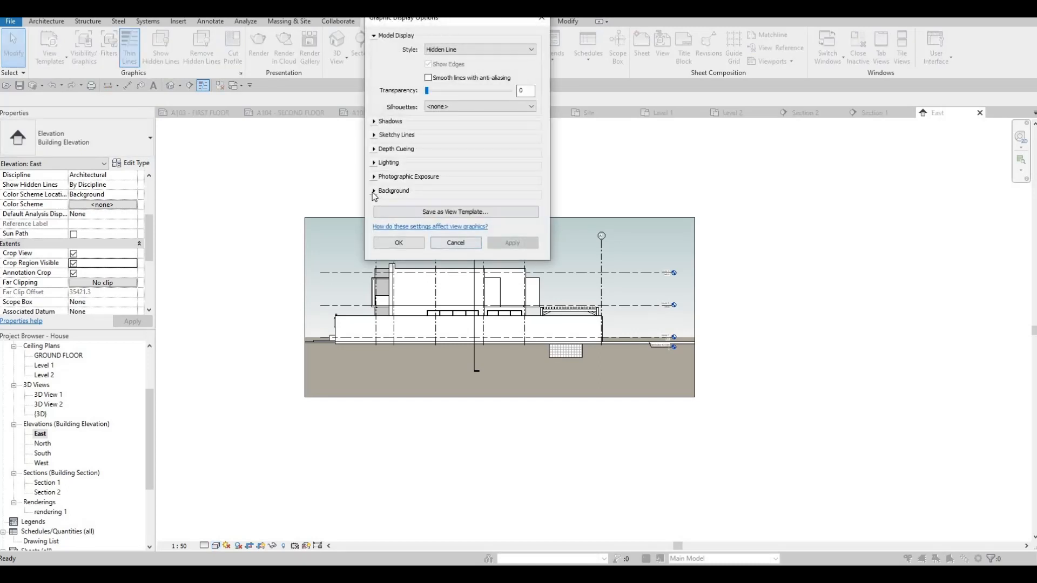
left_click(432, 192)
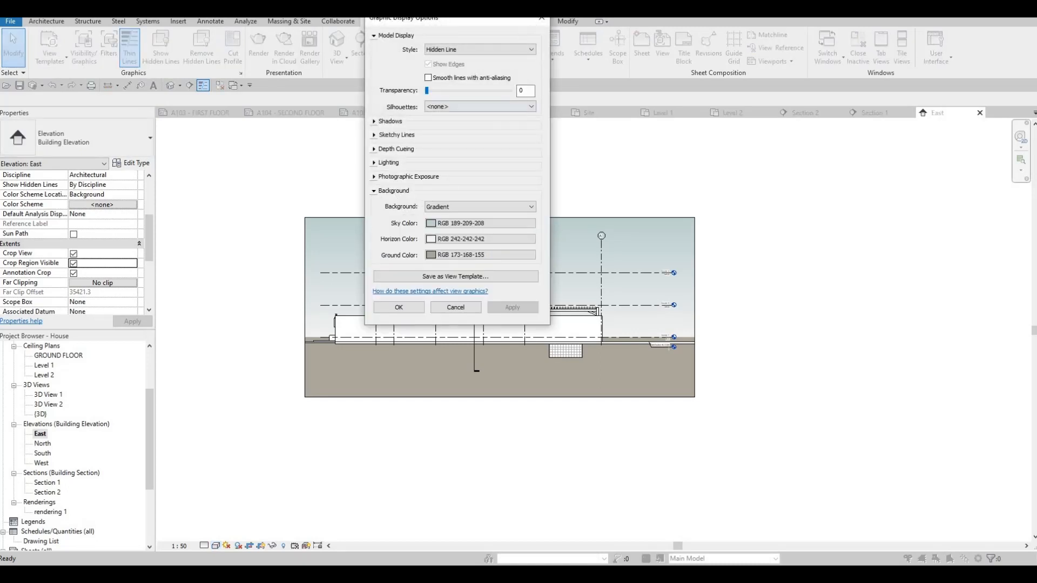
left_click(542, 21)
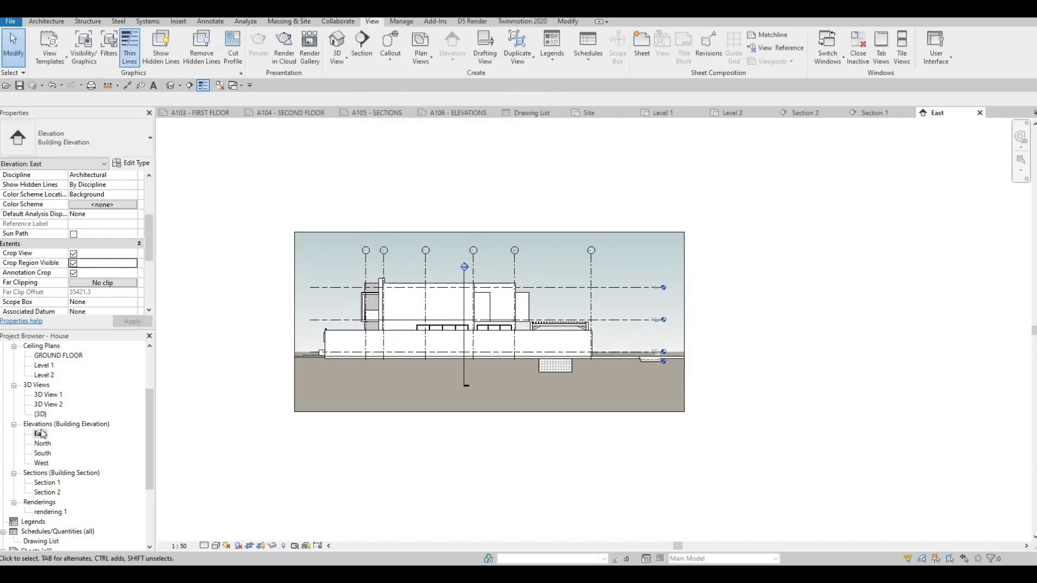
Return to the A106 elevations sheet, then open sheet A107 and examine its two elevation viewports.
left_click(380, 113)
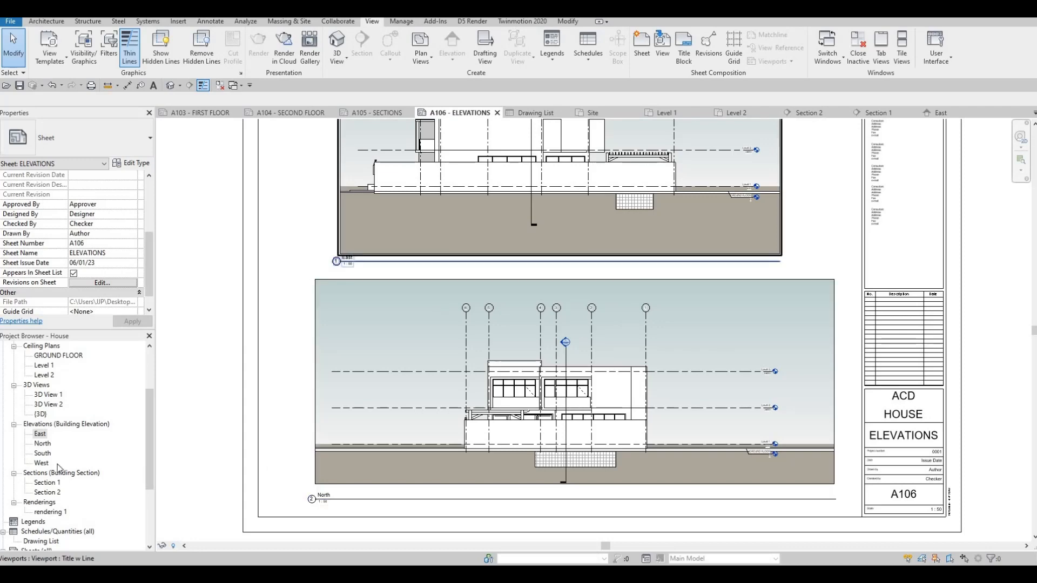
scroll(83, 504, "down", 4)
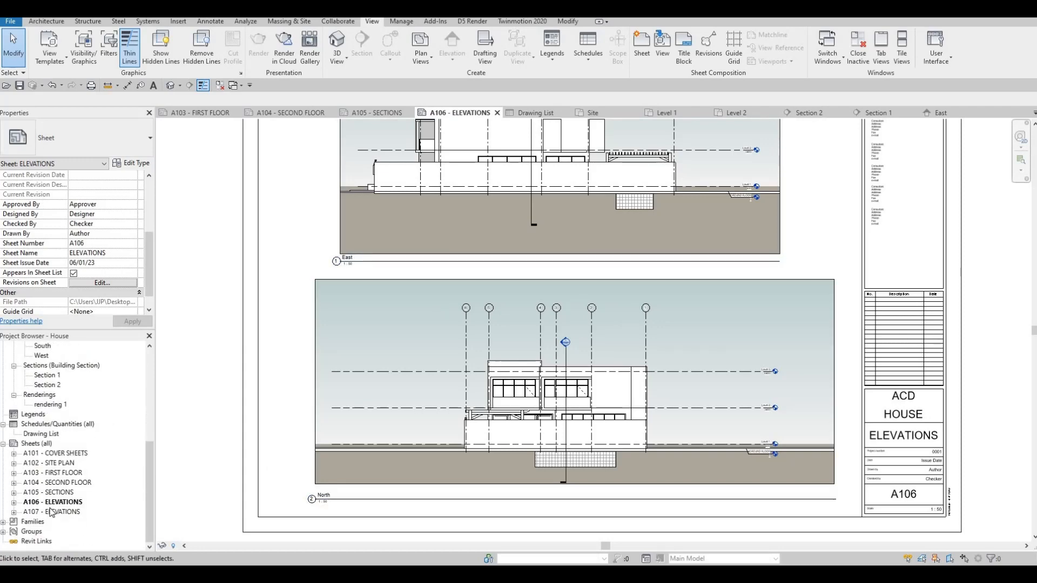
double_click(65, 512)
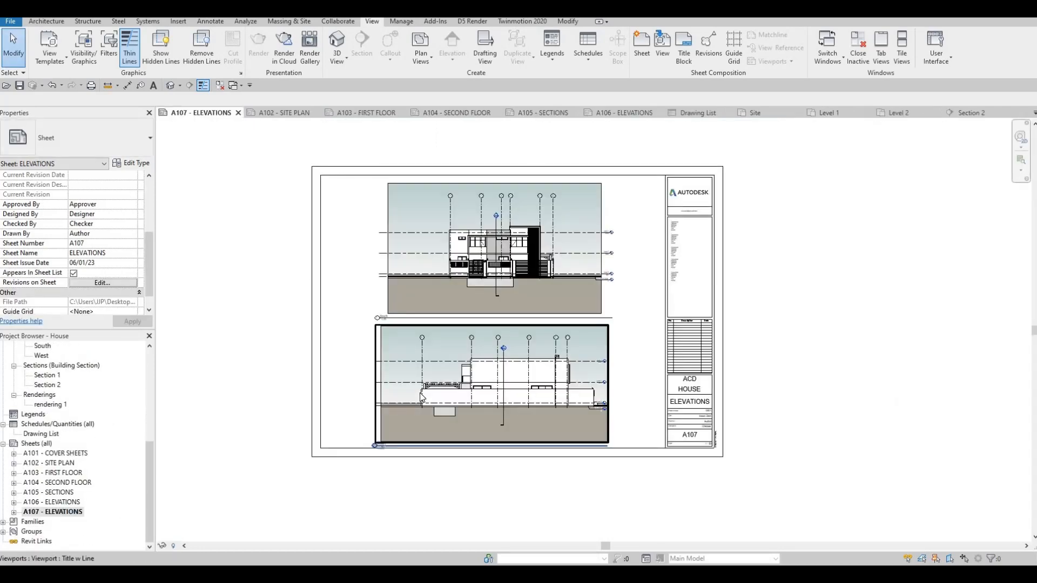
middle_click_drag(387, 253, 404, 228)
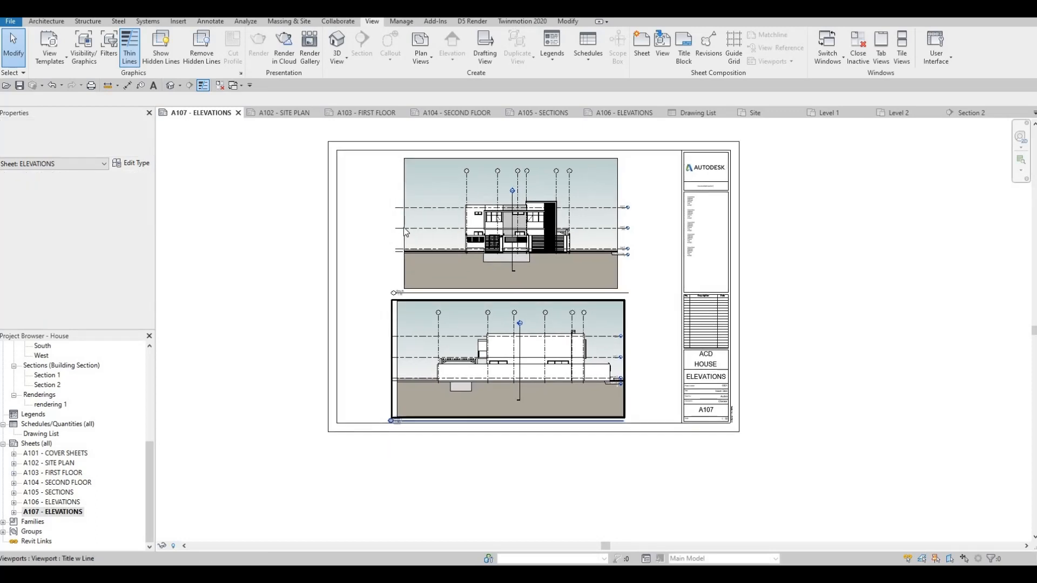
scroll(558, 354, "up", 3)
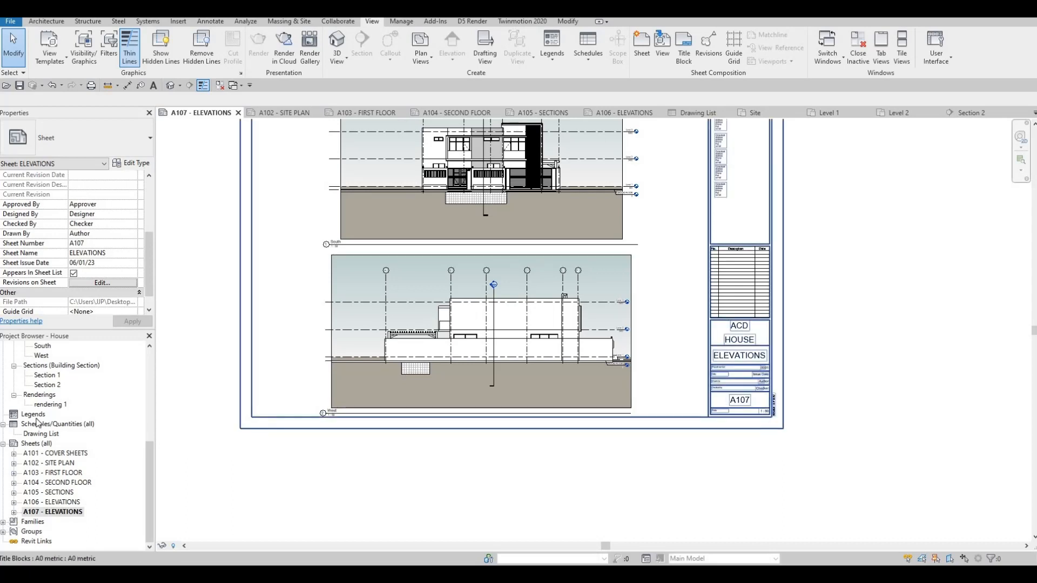
In the West elevation view, extend the right side of the crop region slightly outward and disable Crop Region Visible.
scroll(45, 398, "up", 2)
double_click(44, 394)
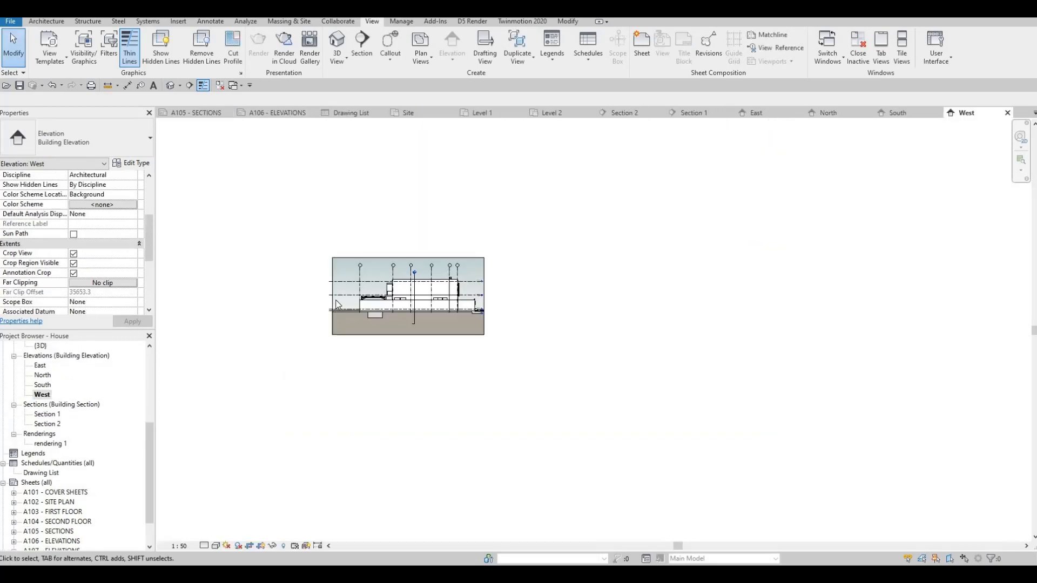
left_click(335, 297)
scroll(338, 295, "up", 2)
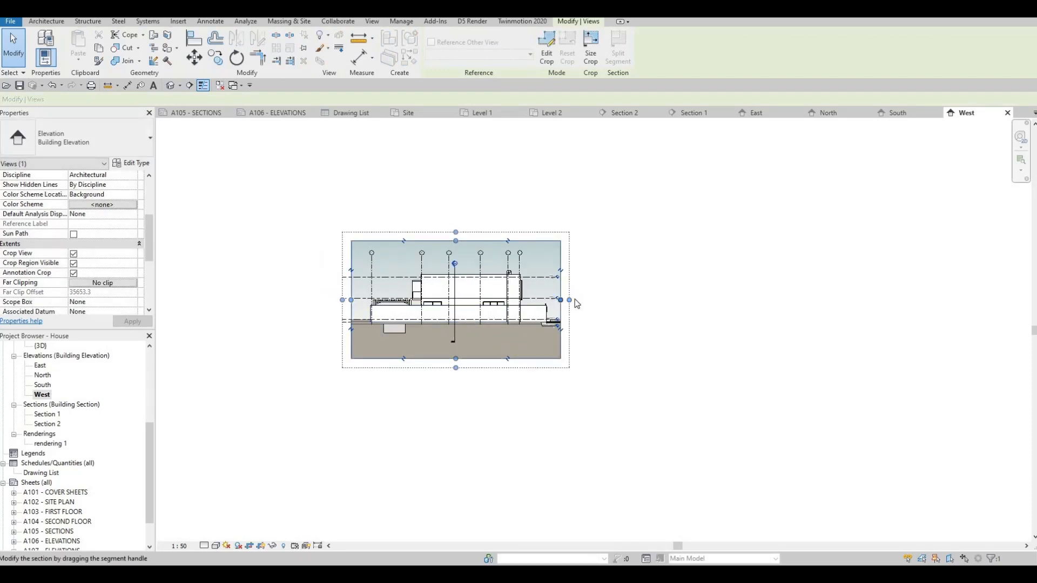
left_click_drag(576, 308, 587, 308)
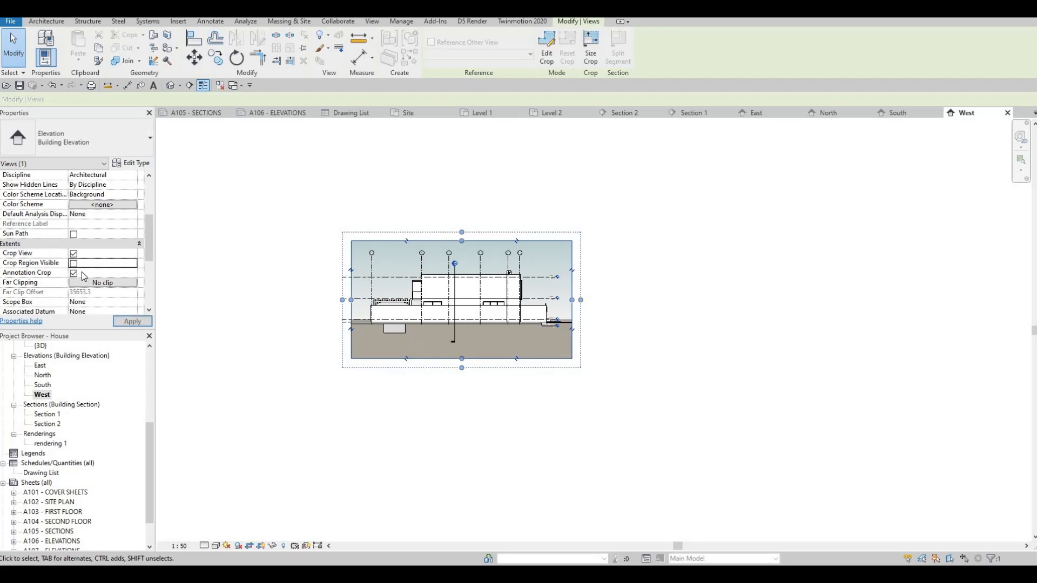
left_click(74, 263)
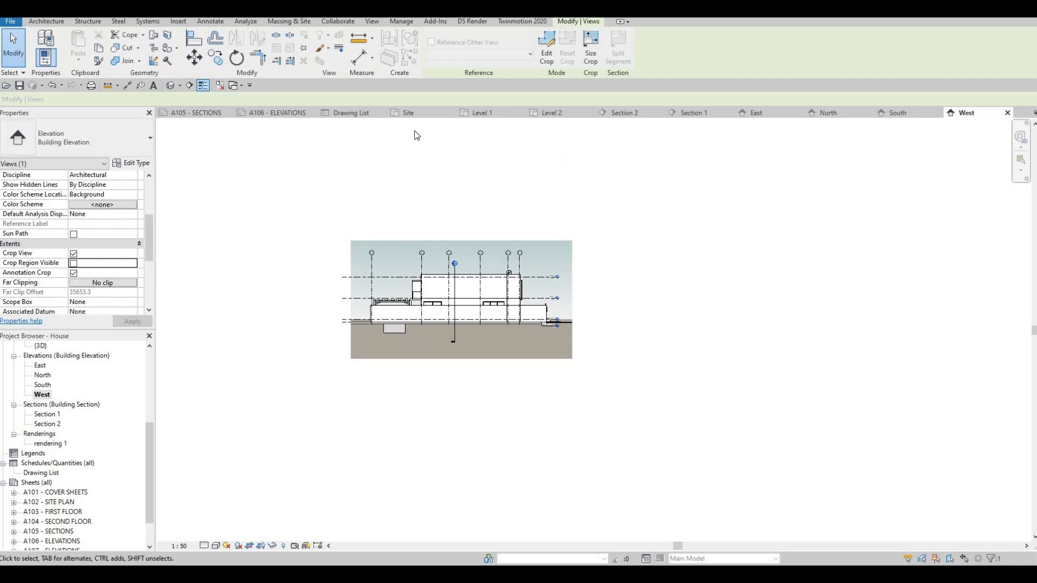
Review the East and North elevations on sheet A106, then save the project.
left_click(263, 112)
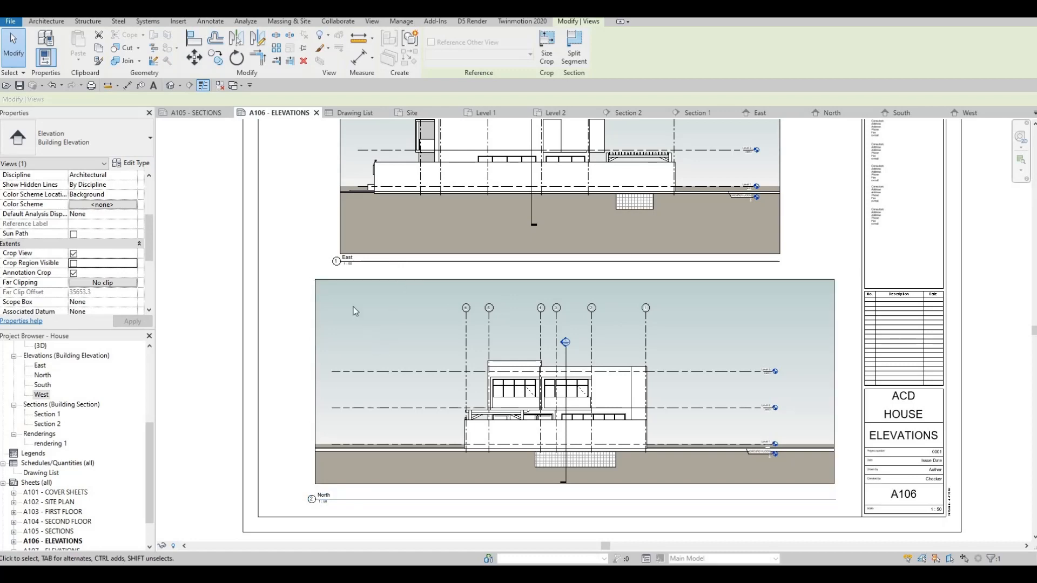
scroll(338, 335, "down", 2)
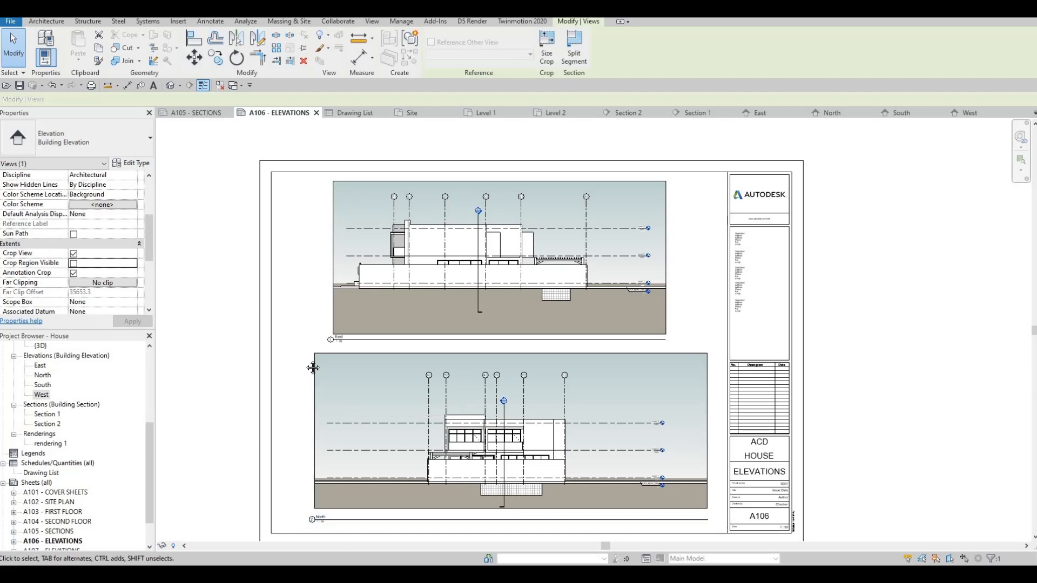
scroll(298, 358, "down", 3)
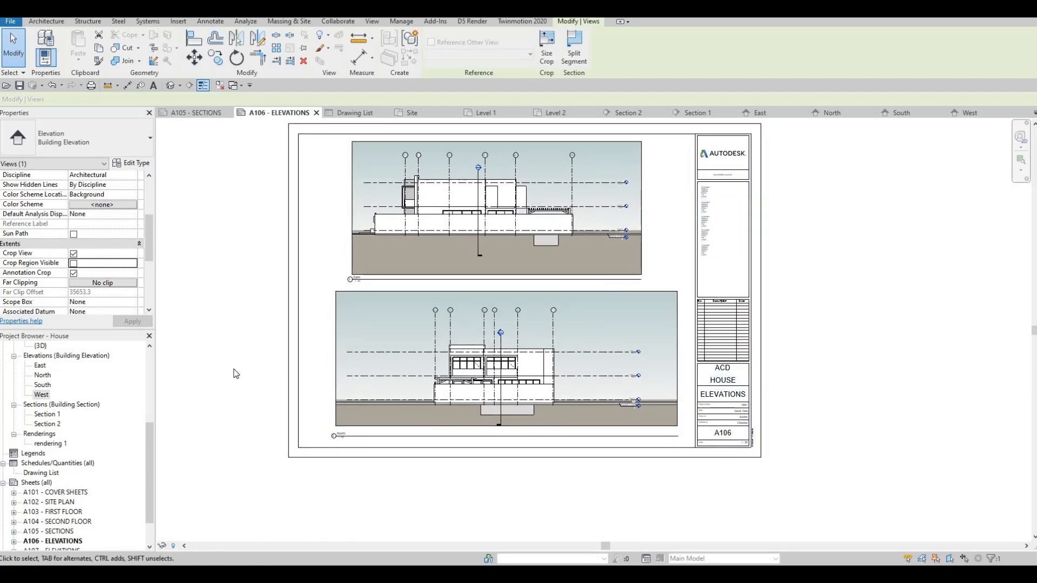
middle_click_drag(263, 318, 314, 338)
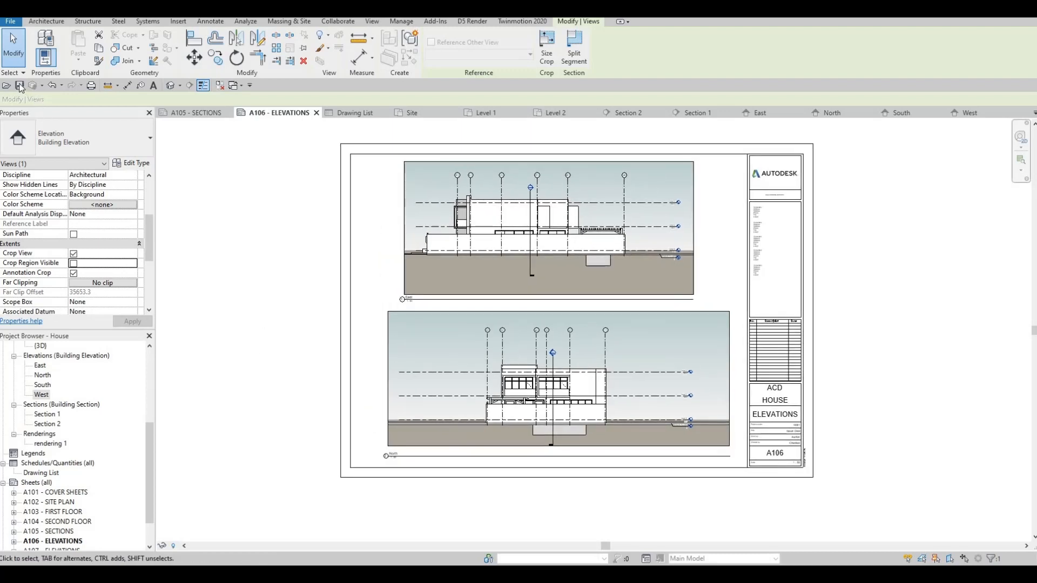
left_click(19, 86)
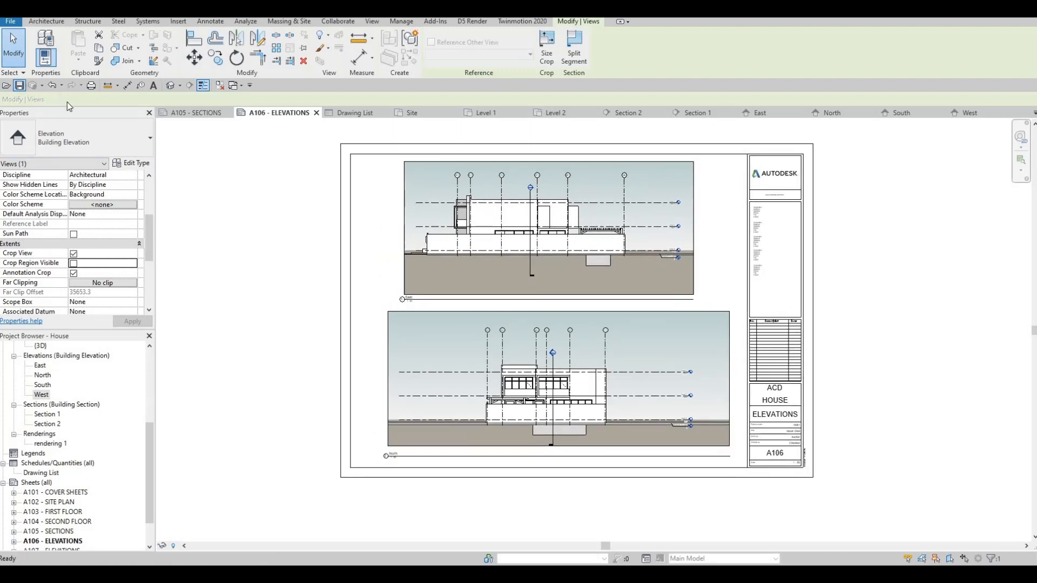
key("Escape")
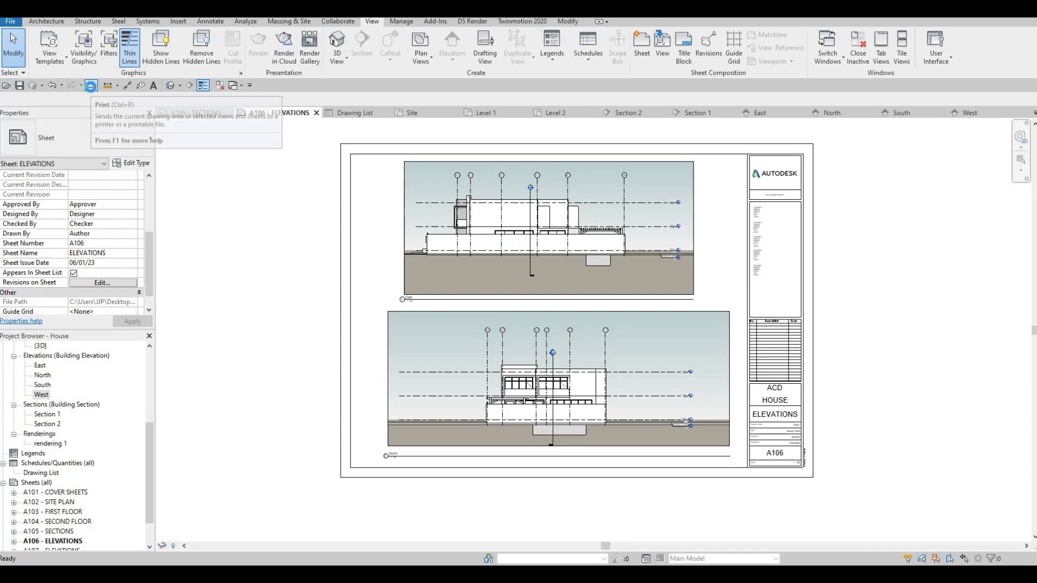
Open the Print dialog for sheet A106 and review the available printers, keeping Microsoft Print to PDF.
left_click(91, 86)
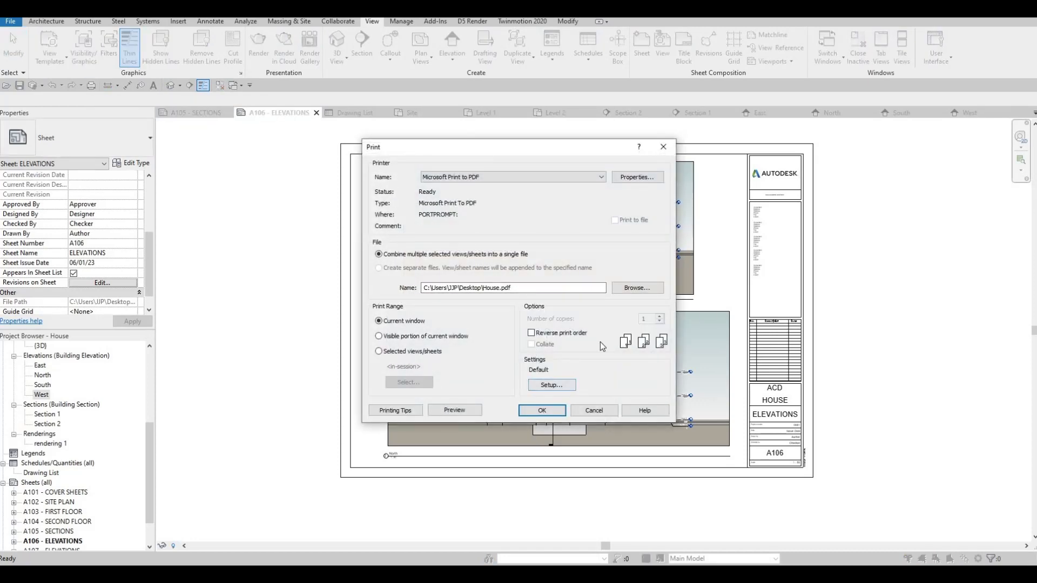
left_click(552, 385)
key("Escape")
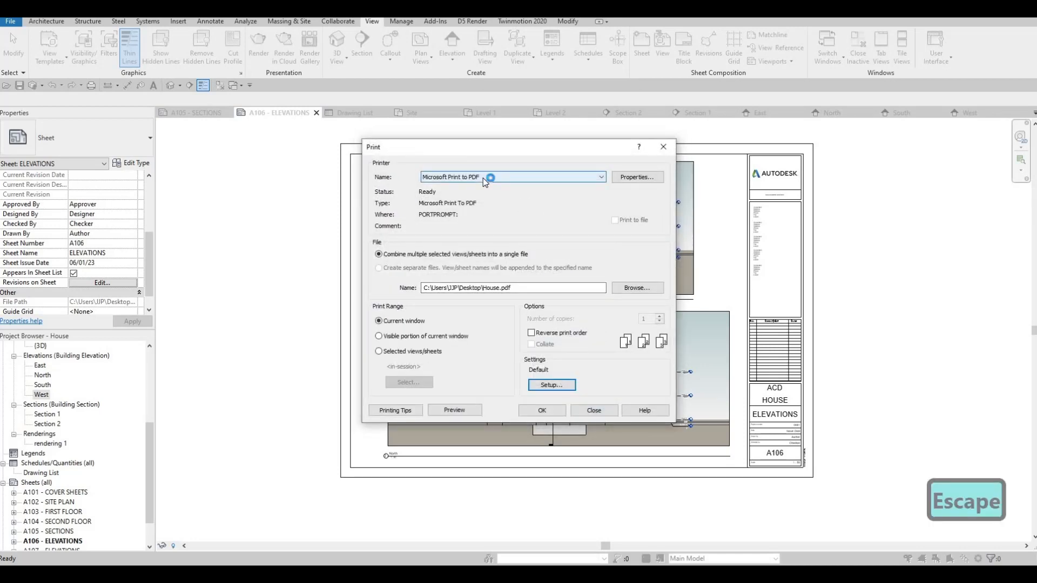
left_click(483, 177)
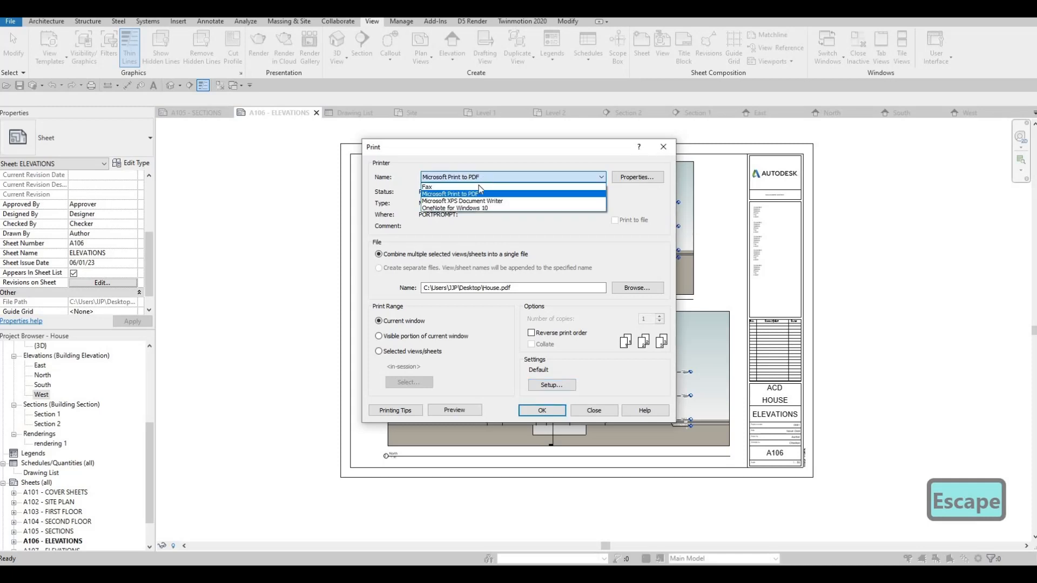
left_click(505, 222)
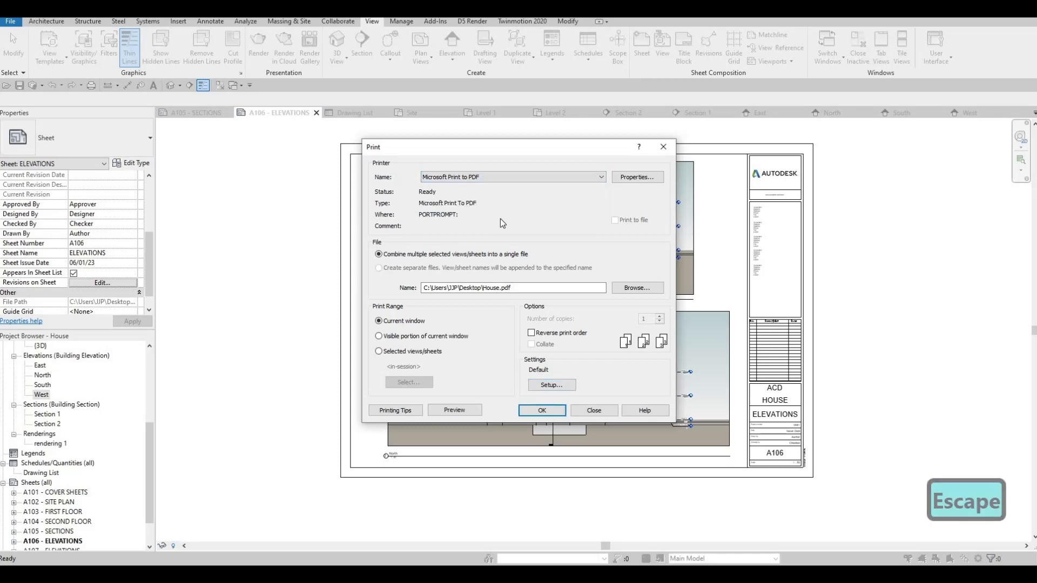
Open Print Setup for Microsoft Print to PDF and review the available paper sizes.
left_click(552, 384)
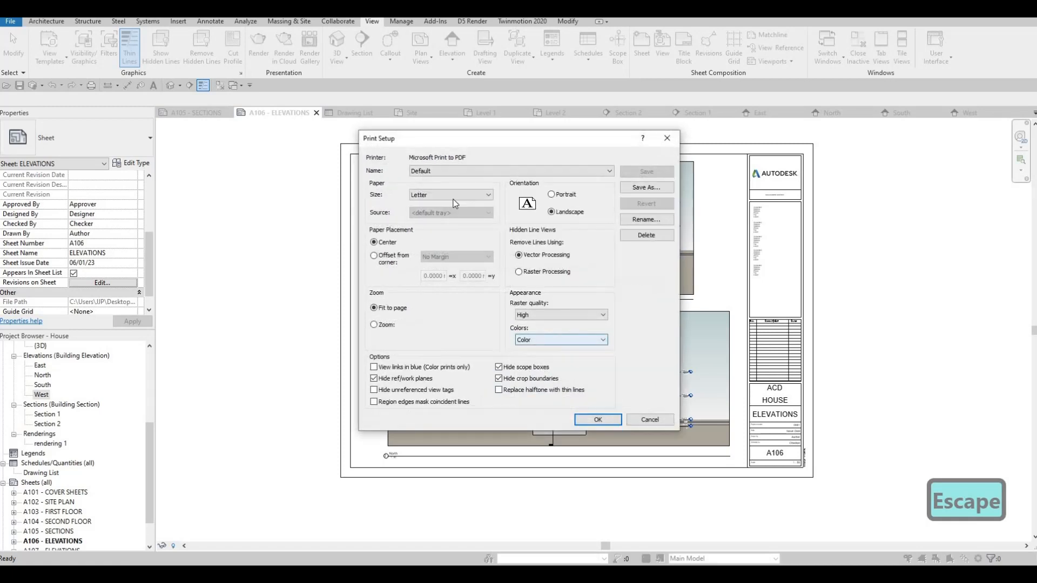
left_click(488, 196)
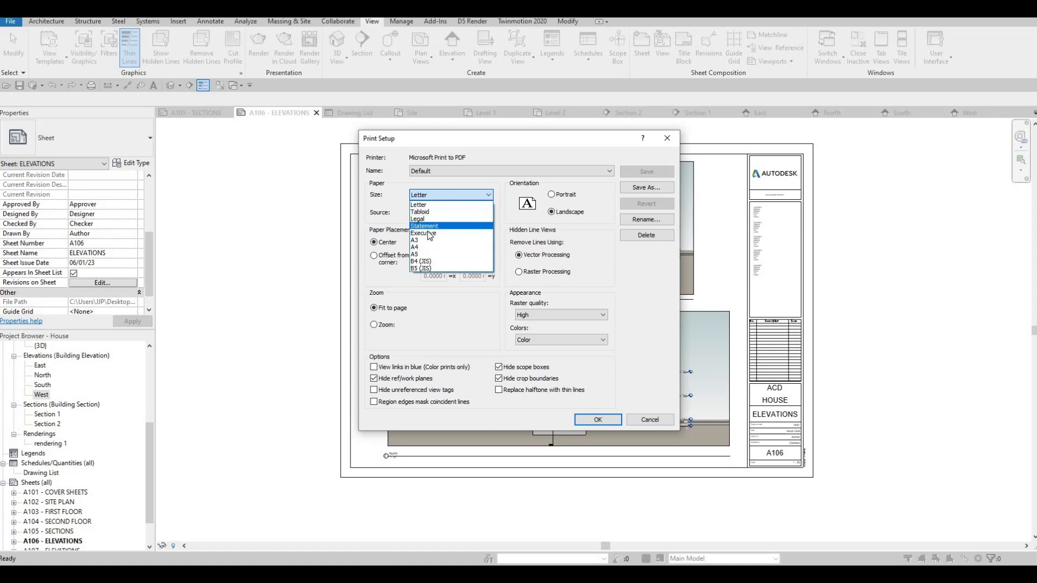
key("Escape")
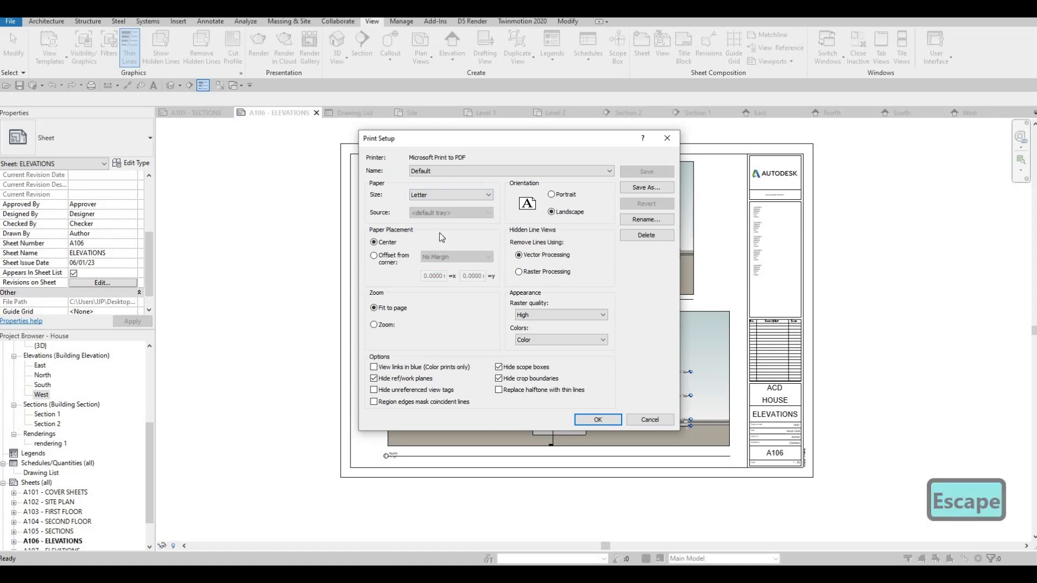
Close Print Setup and set the print range to selected views/sheets, combined into a single file.
key("Escape")
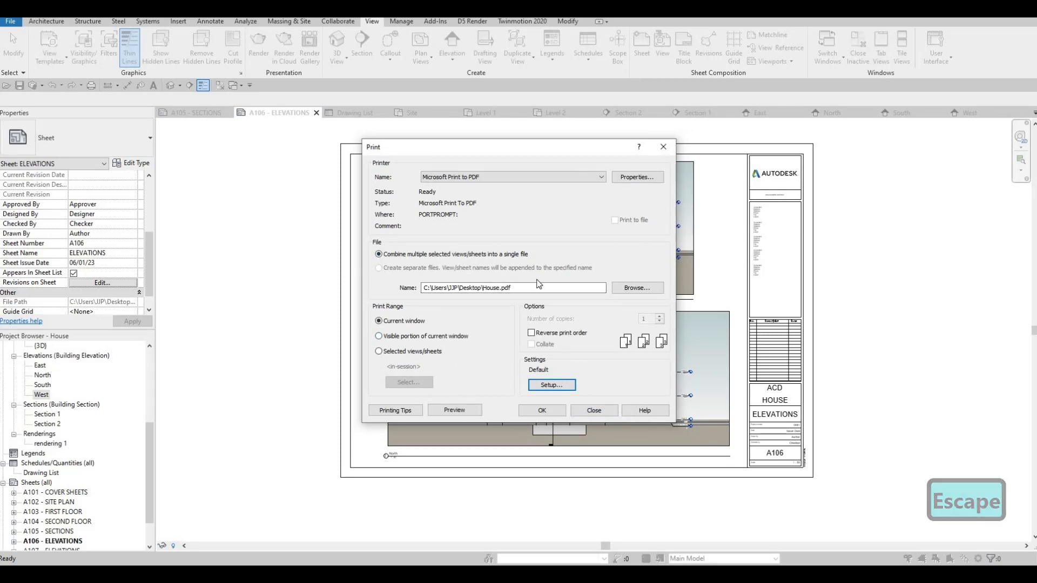
left_click(378, 352)
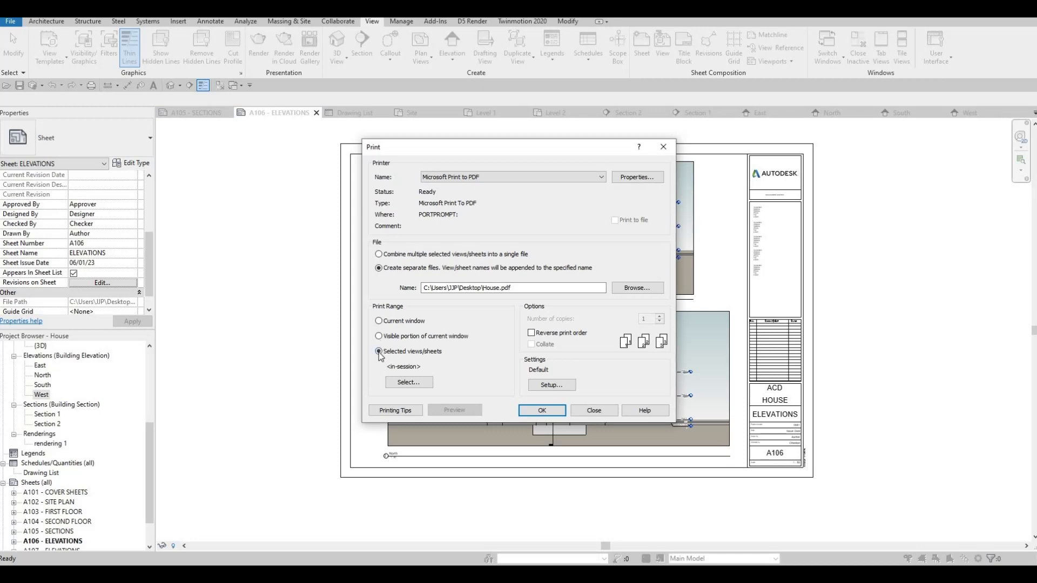
left_click(379, 255)
List only sheets in the view/sheet selection, include all sheets A101 to A107, and save the set as FULLSET.
left_click(419, 385)
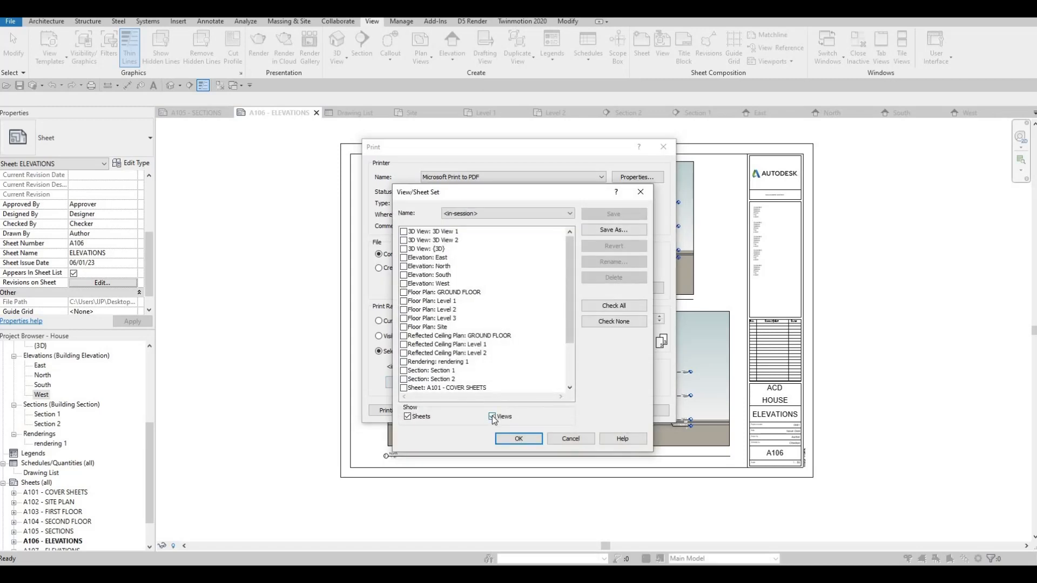
left_click(491, 416)
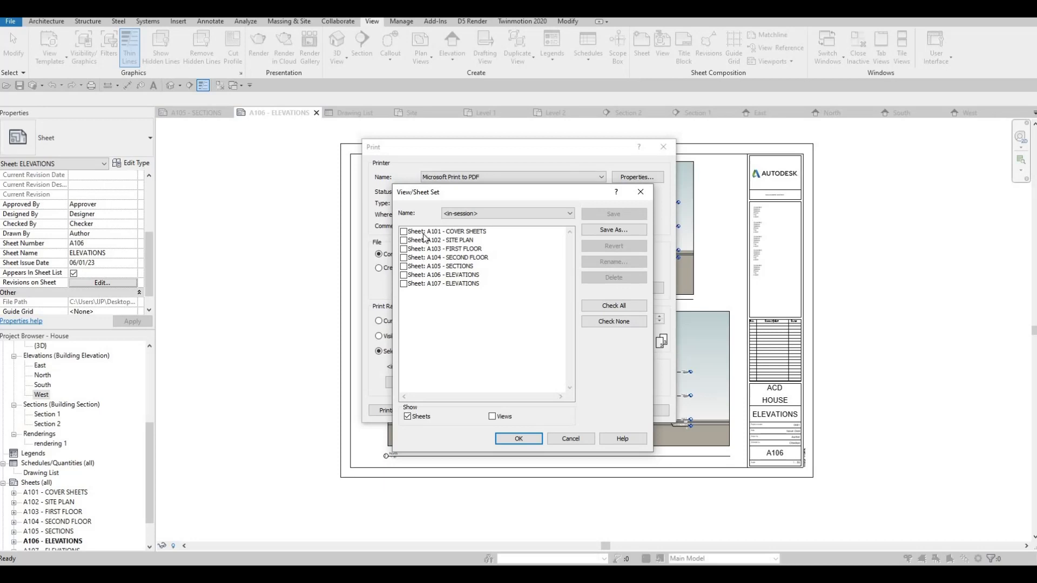
left_click(611, 306)
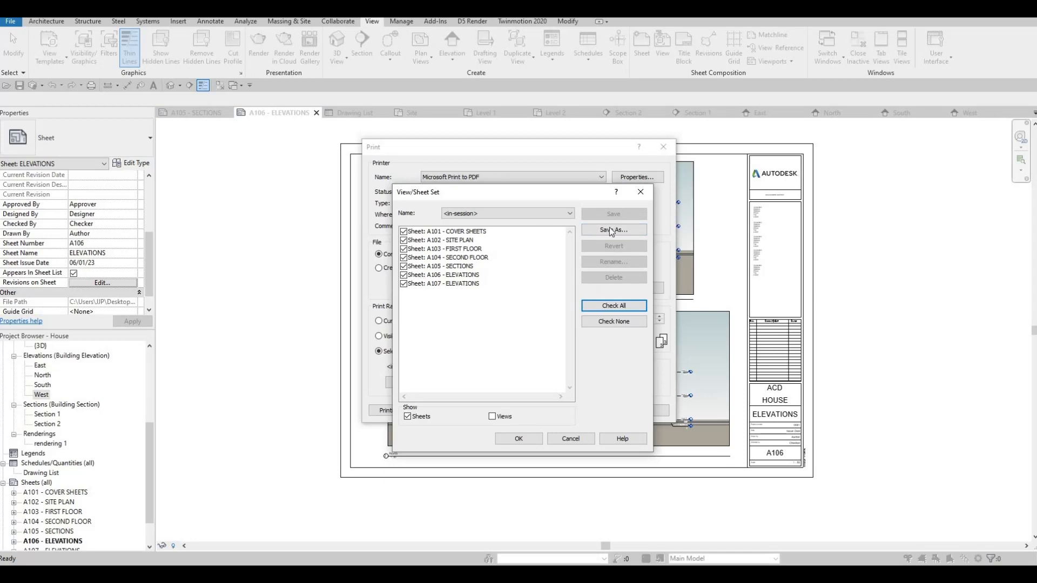
left_click(614, 230)
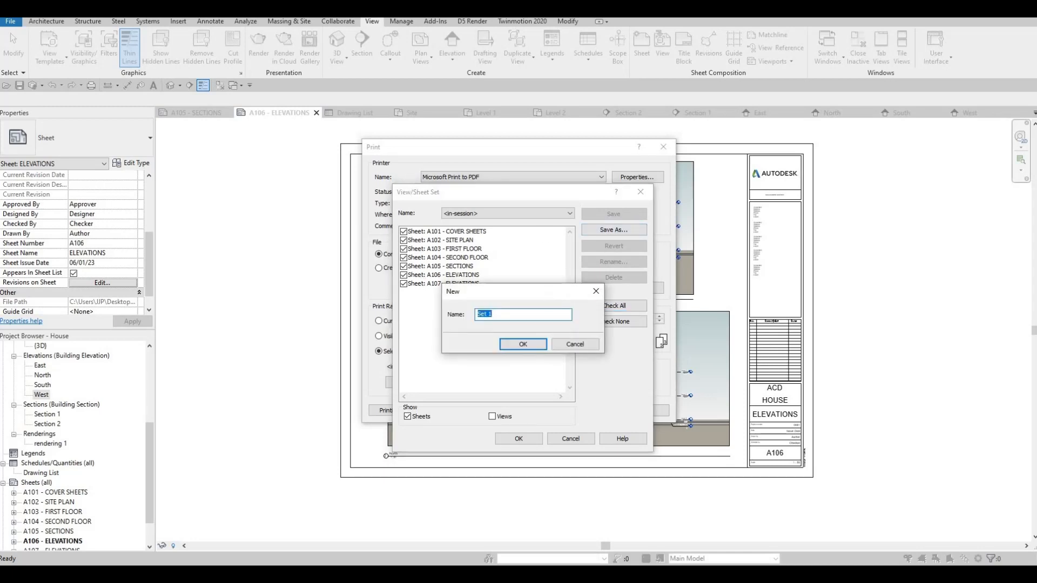
type("FUL")
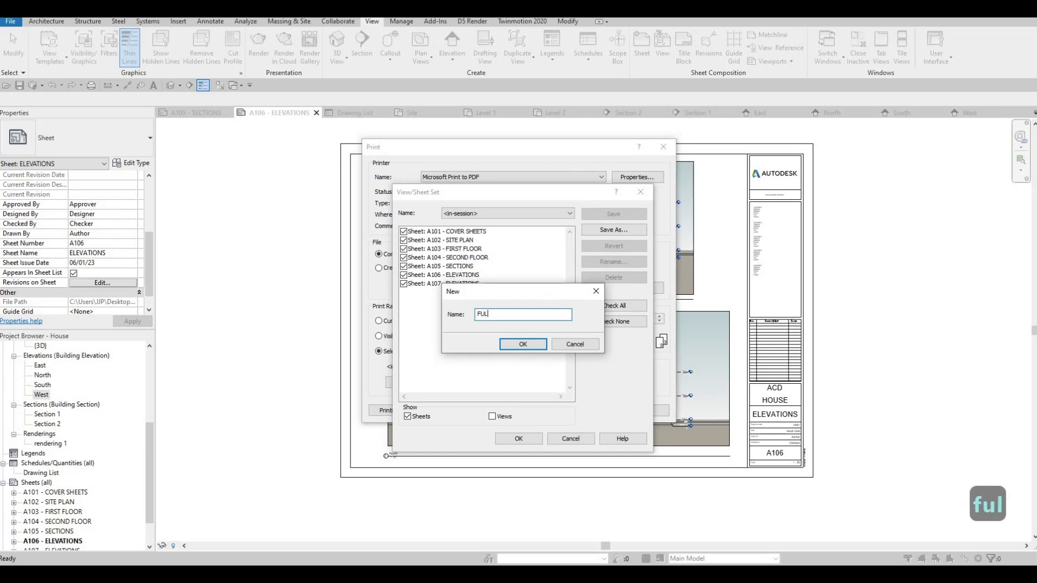
type("LSET")
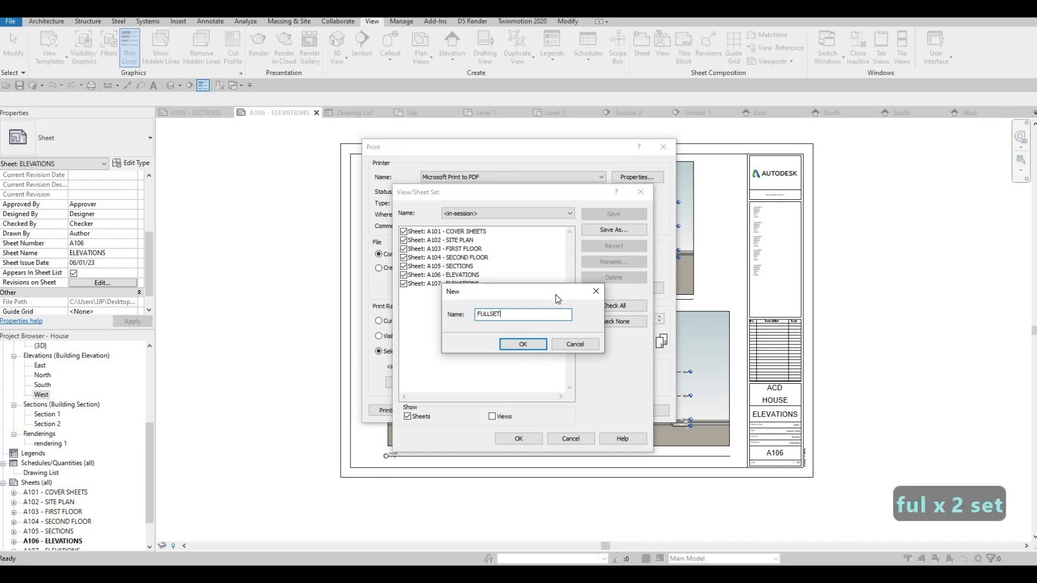
left_click(541, 347)
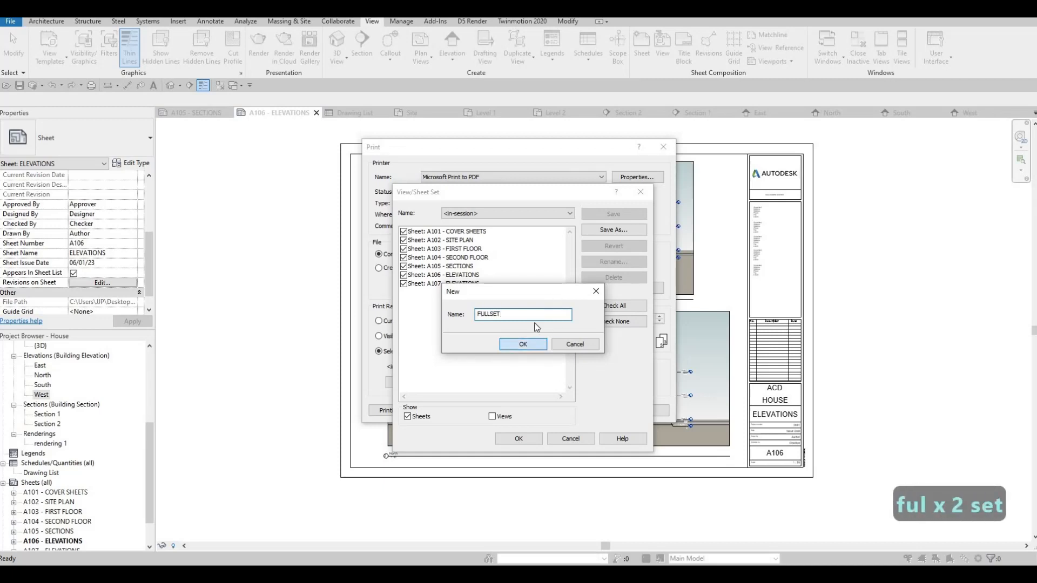
Switch the view/sheet set to in-session and back to FULLSET, hide the views from its list, and accept FULLSET for printing.
left_click(485, 216)
left_click(476, 232)
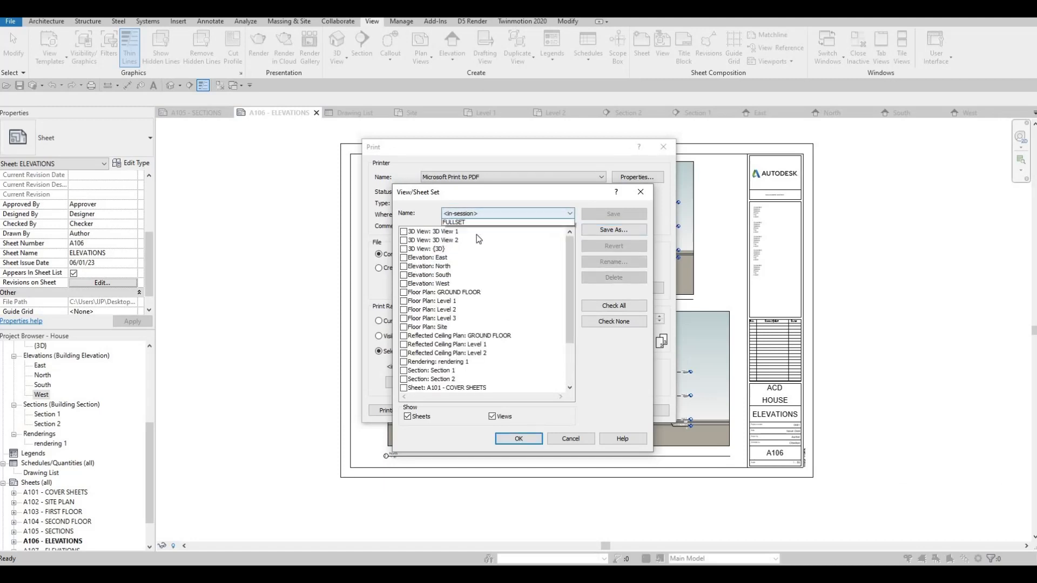
left_click(474, 215)
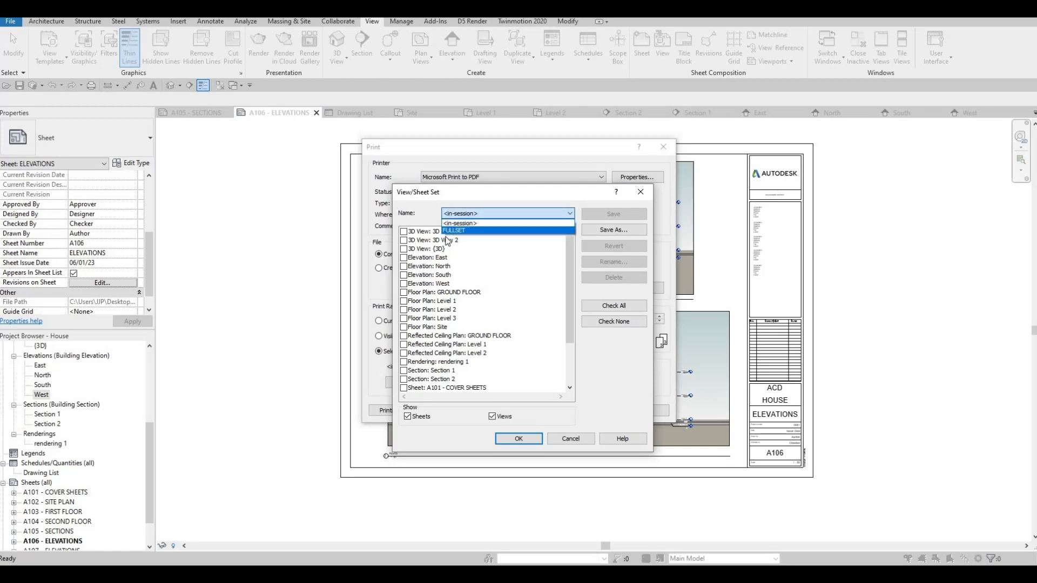
left_click(452, 231)
left_click(492, 417)
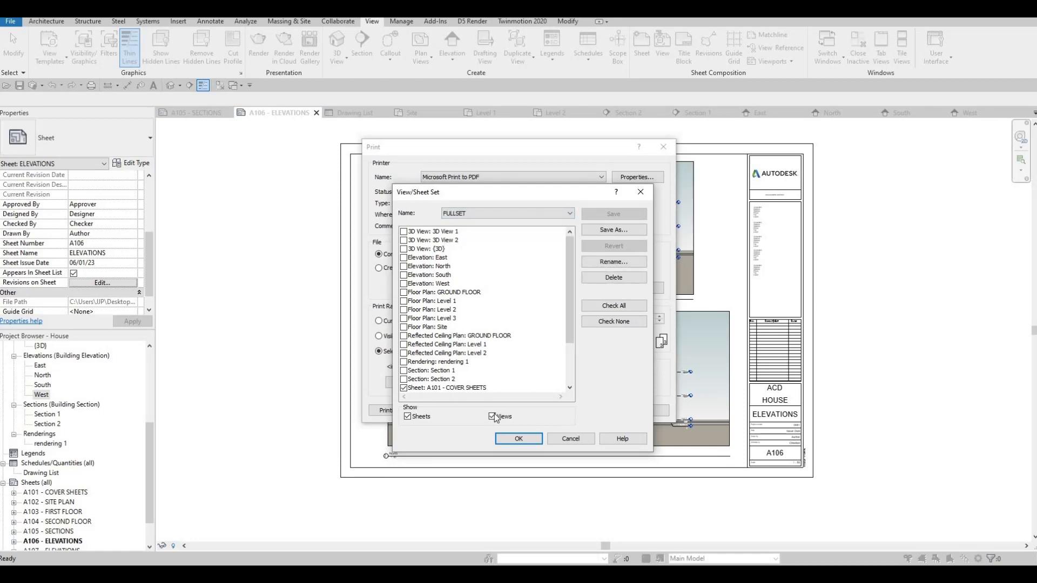
left_click(492, 416)
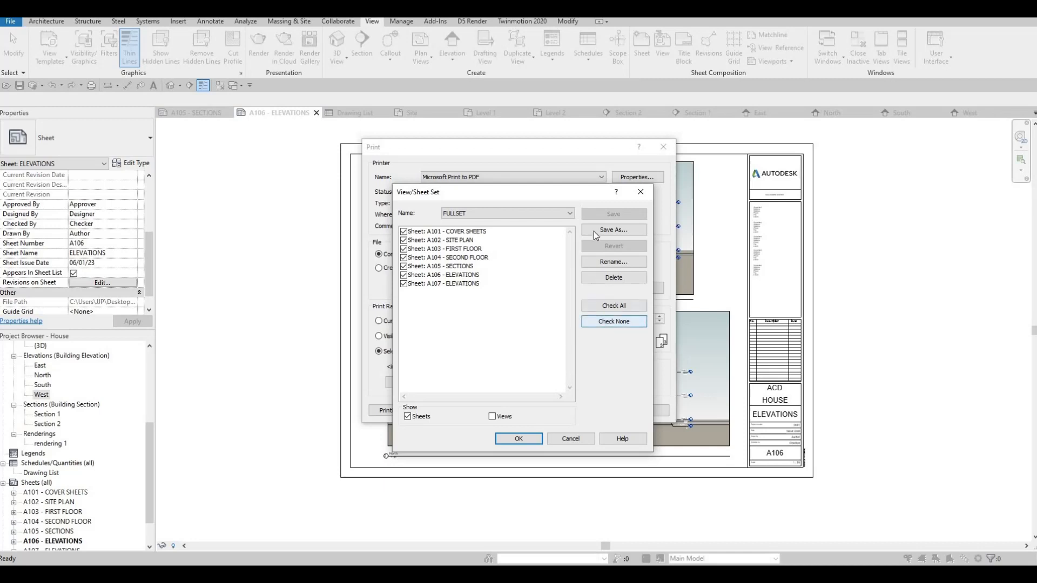
left_click(539, 437)
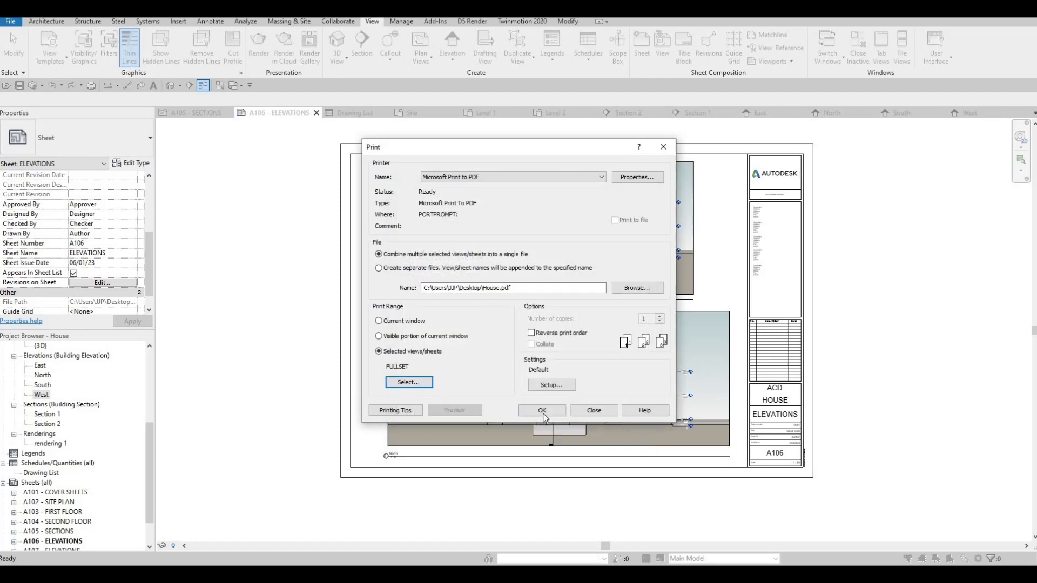
Print the FULLSET sheets, dismissing the raster printing notice, and save the PDF to the Desktop as HOUSE.
left_click(543, 412)
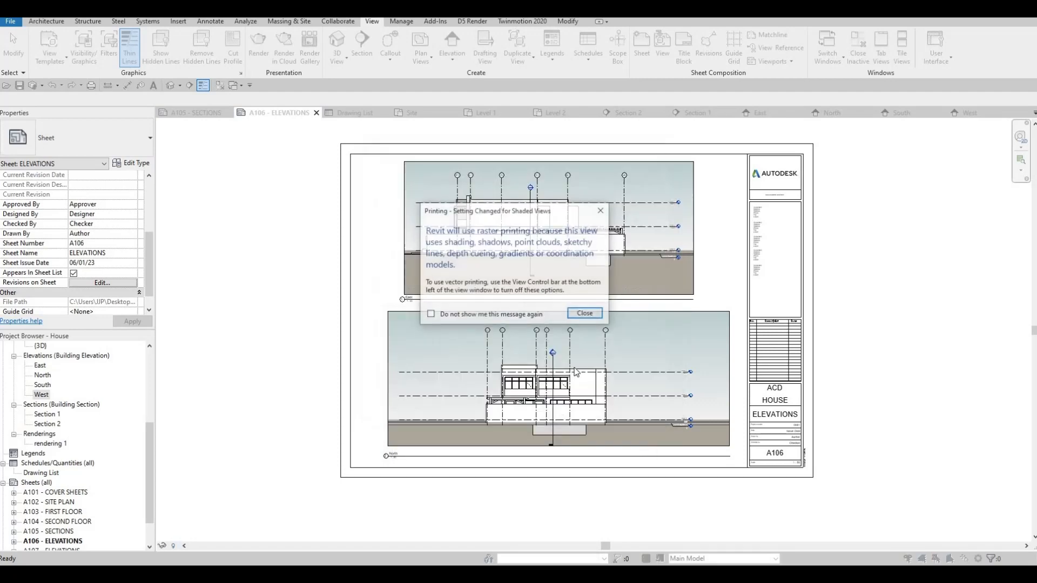
left_click(588, 314)
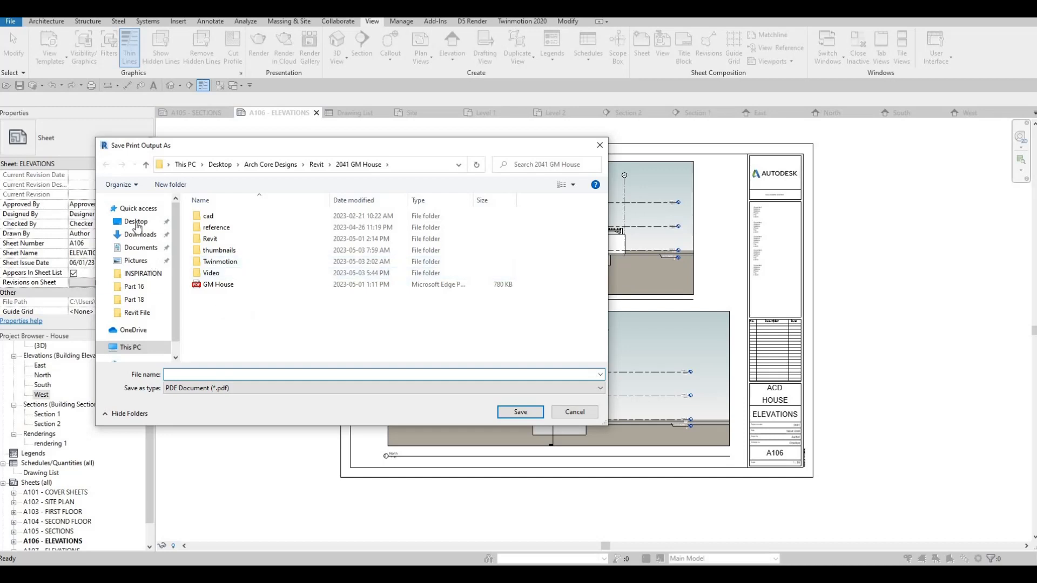
left_click(137, 227)
left_click(178, 375)
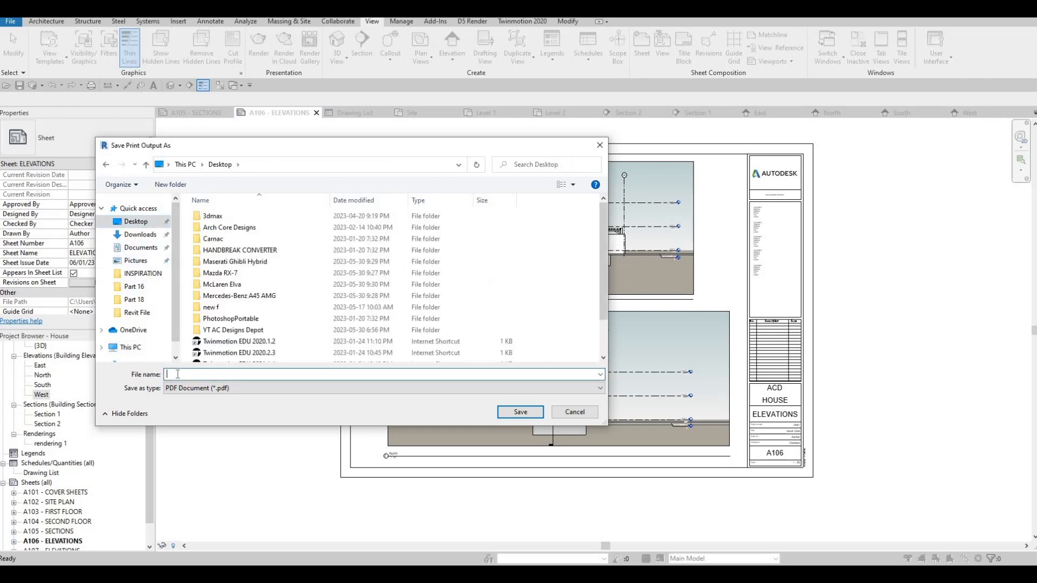
type("HOUSE")
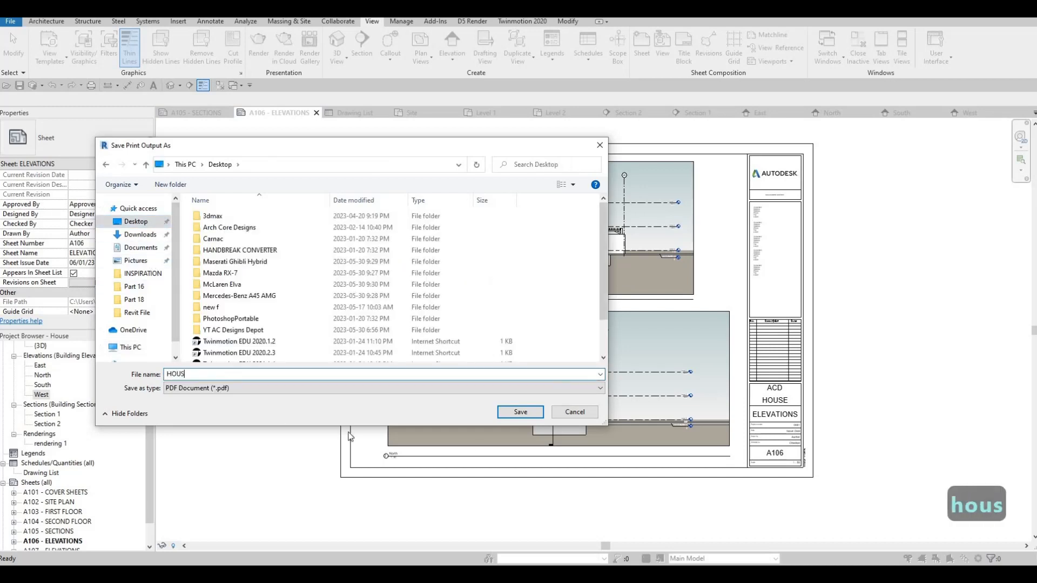
left_click(524, 414)
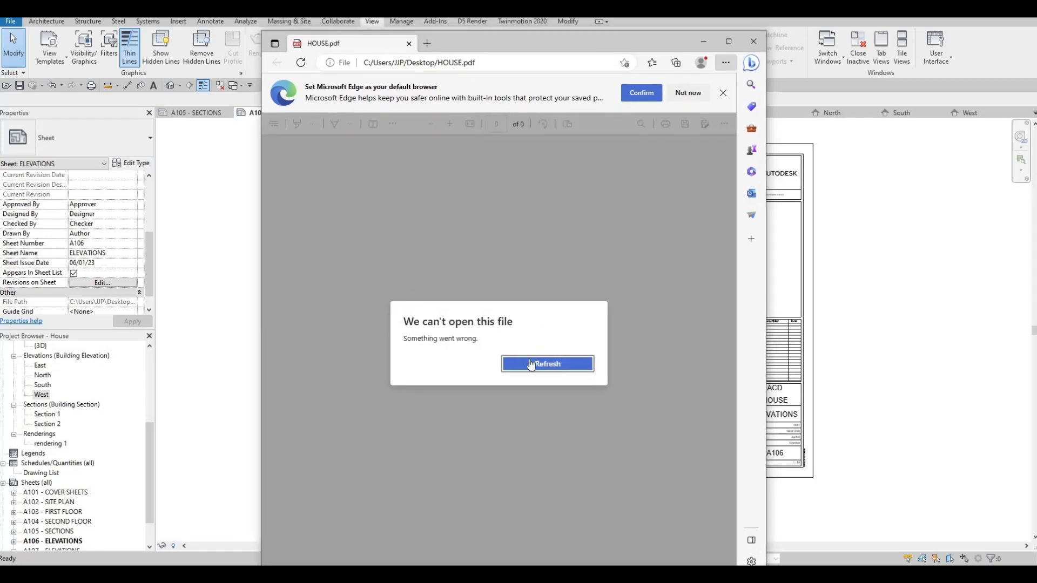
Reload HOUSE.pdf in Microsoft Edge, enlarge its window, and review the printed sheets from the cover sheet to the elevations.
left_click(540, 361)
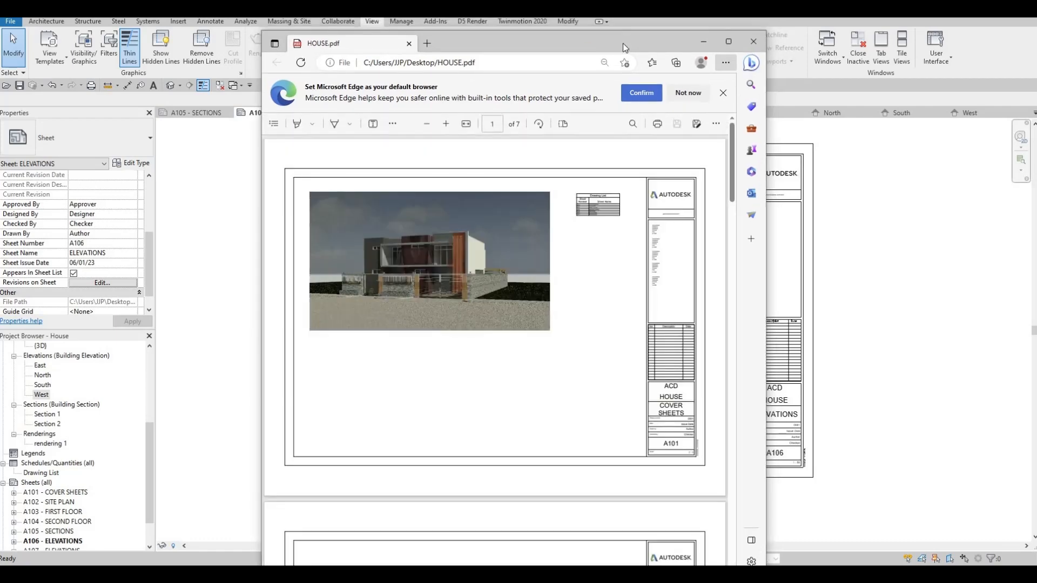
left_click_drag(562, 43, 547, 2)
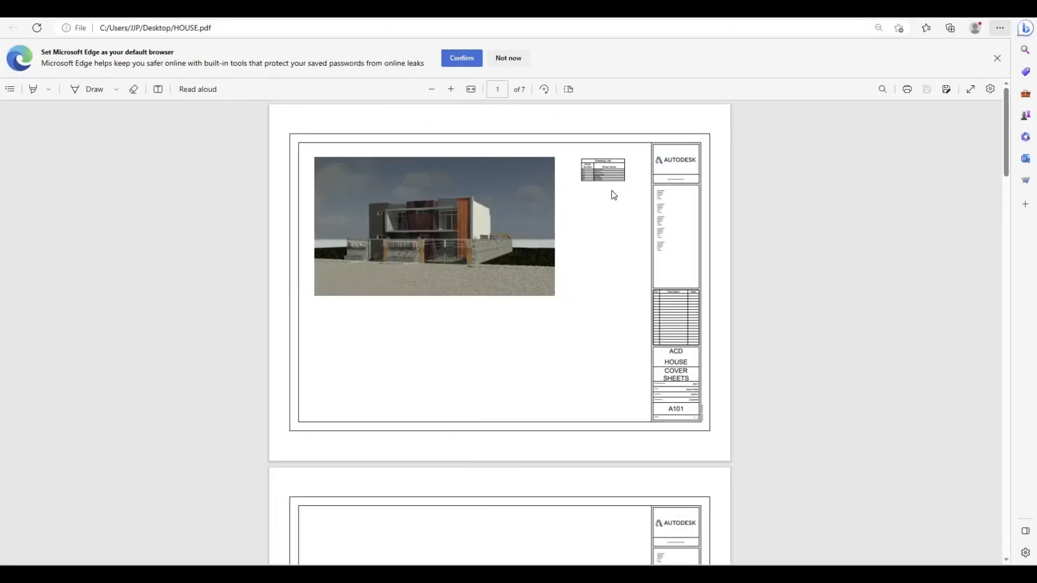
scroll(600, 226, "down", 6)
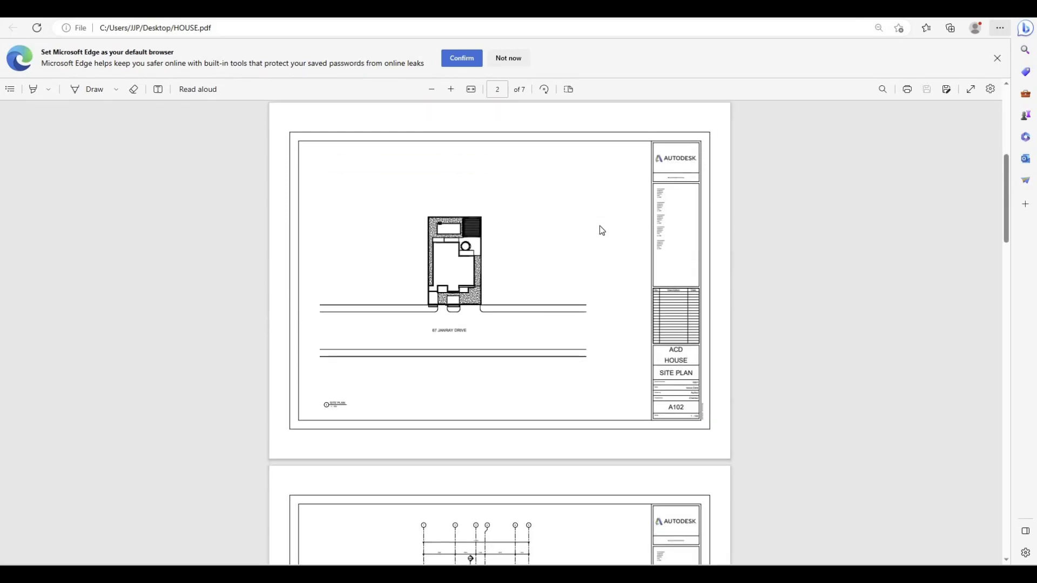
scroll(600, 226, "down", 15)
scroll(601, 230, "down", 12)
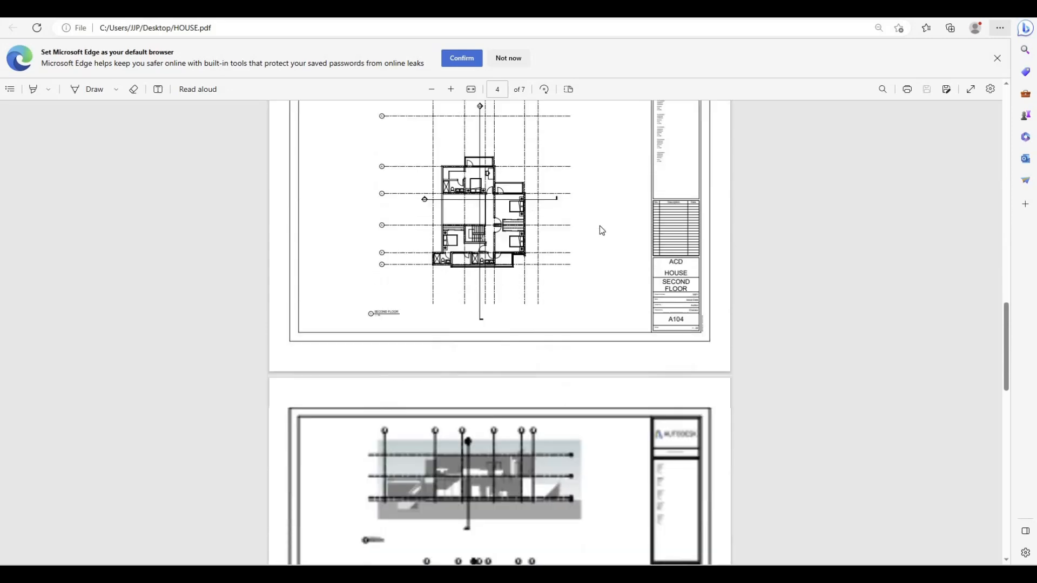
scroll(600, 229, "down", 10)
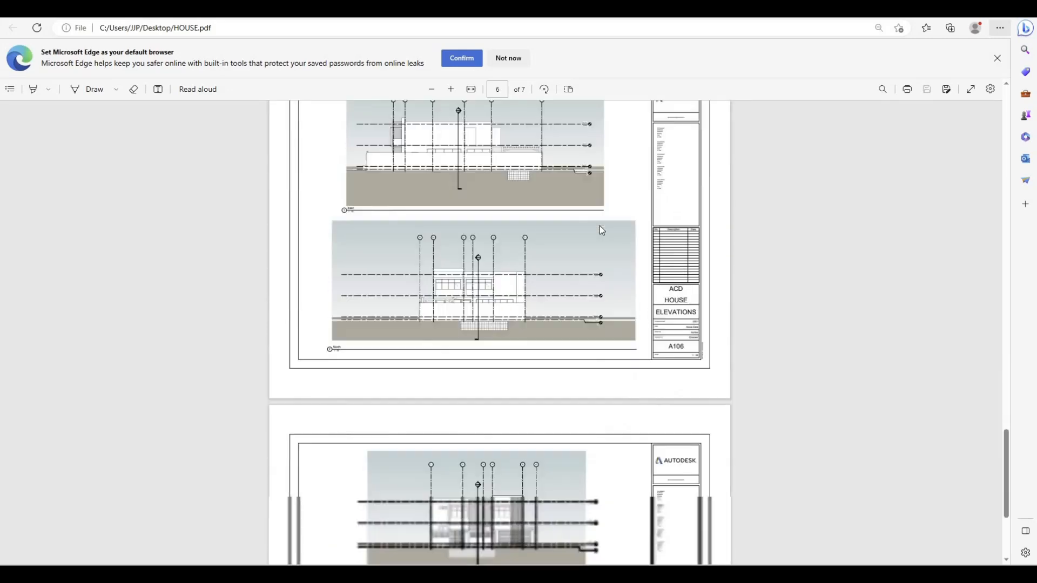
scroll(599, 234, "up", 5)
scroll(597, 231, "up", 20)
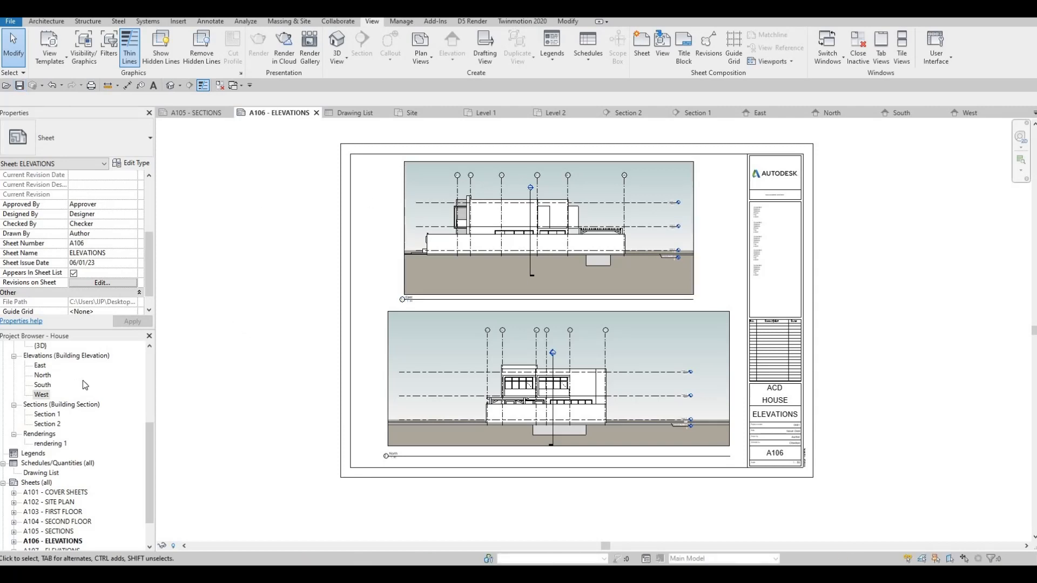
Return to Revit, open the default 3D view of the house, close all inactive views, and save the project.
scroll(79, 378, "up", 5)
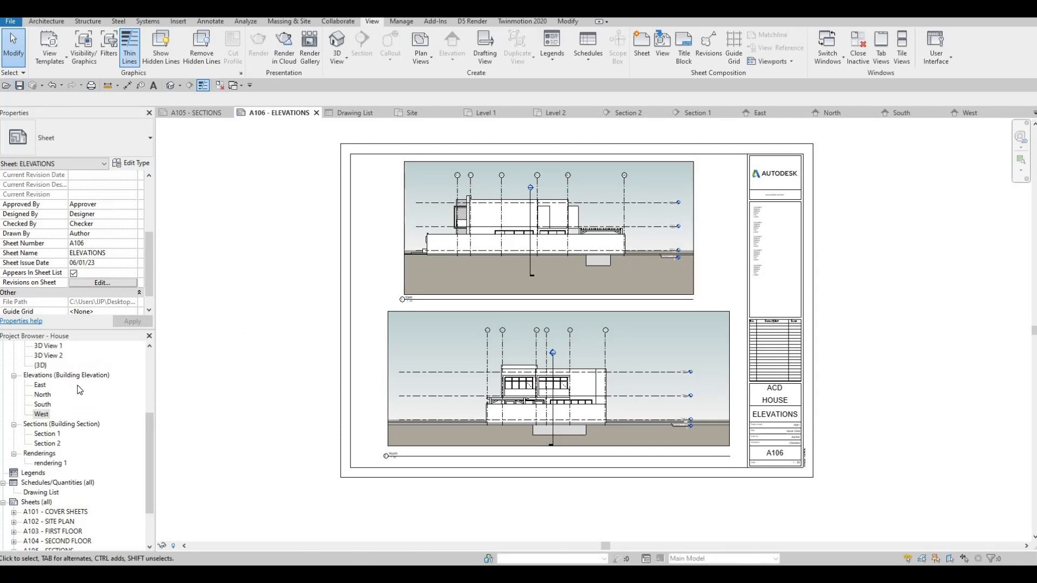
left_click(171, 86)
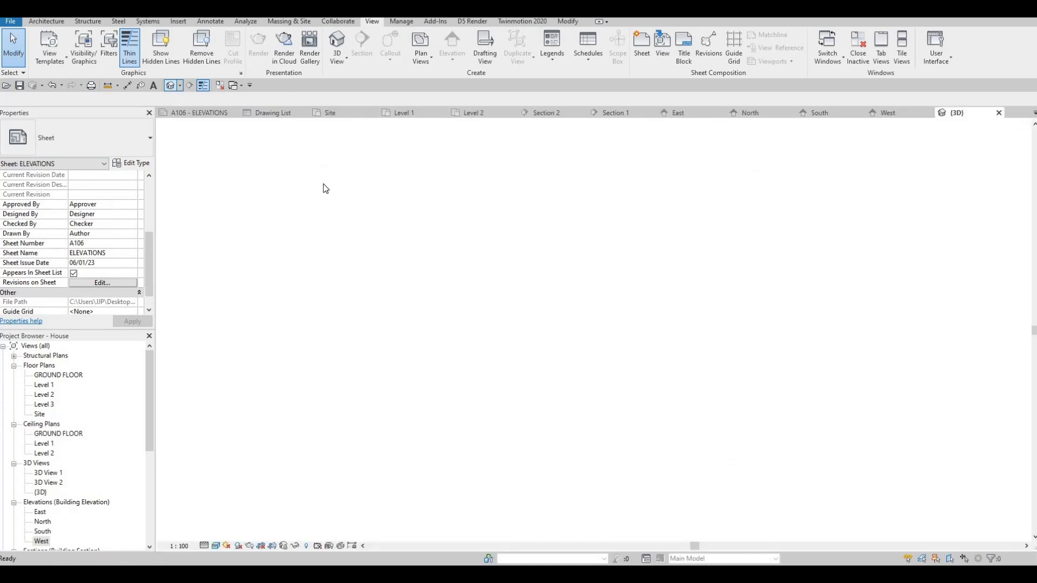
left_click(220, 85)
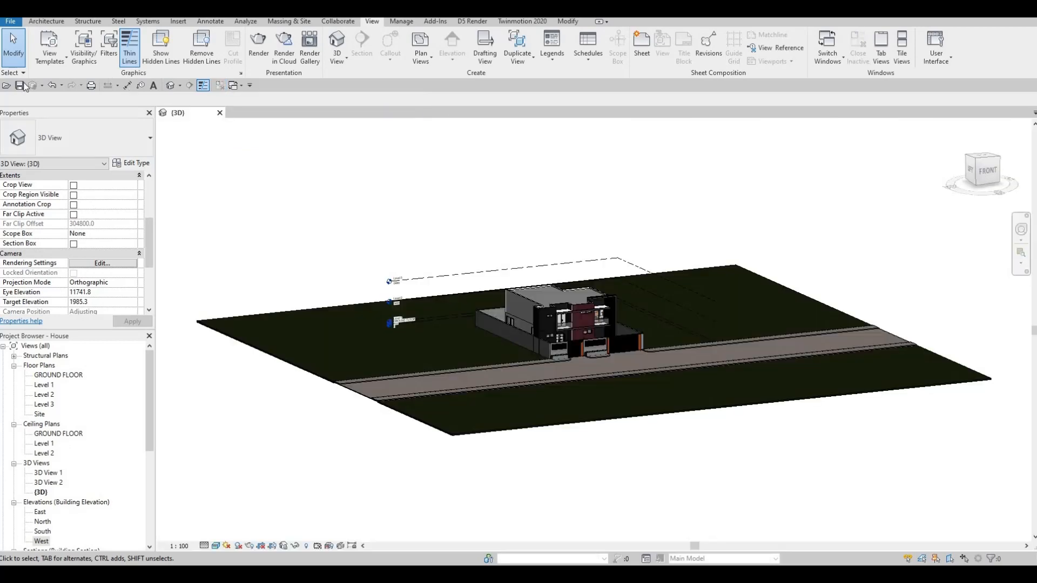
left_click(21, 85)
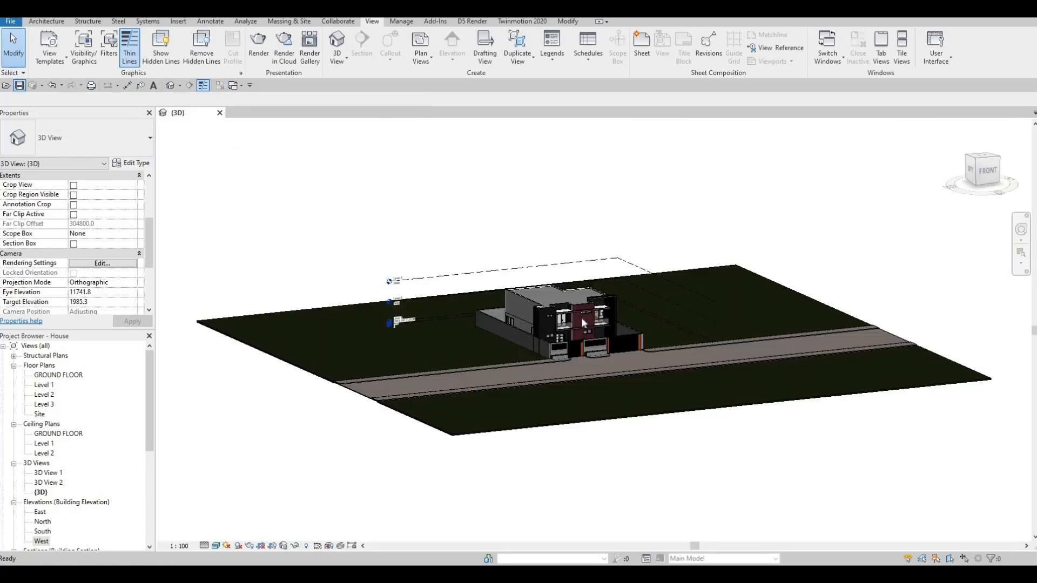
scroll(650, 315, "up", 5)
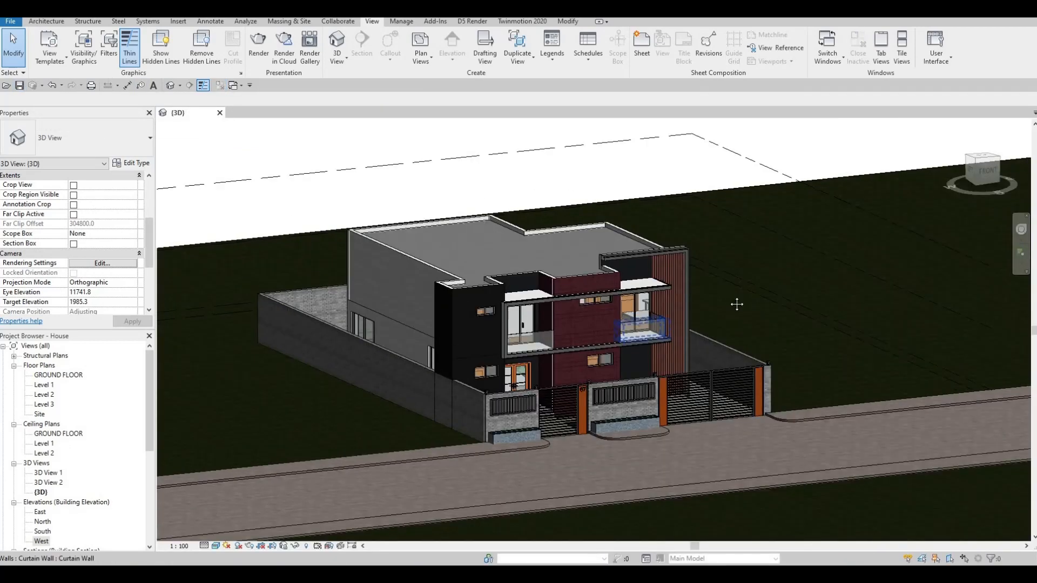